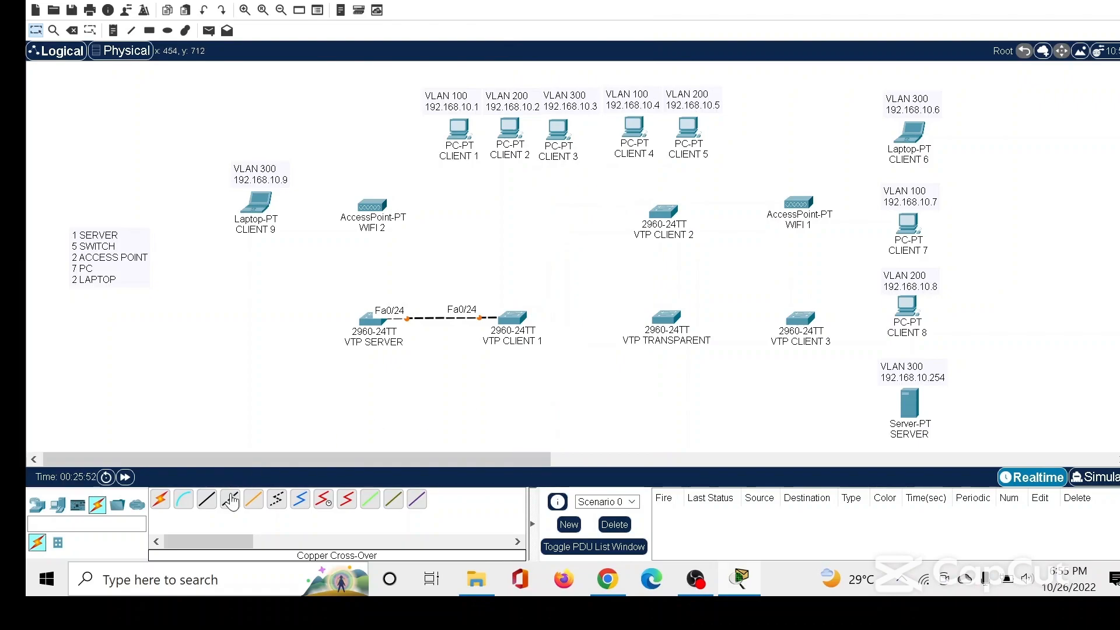
# Connect FastEthernet0/23 of VTP CLIENT 1 to FastEthernet0/24 of VTP TRANSPARENT with a copper cross-over cable.
pyautogui.click(511, 321)
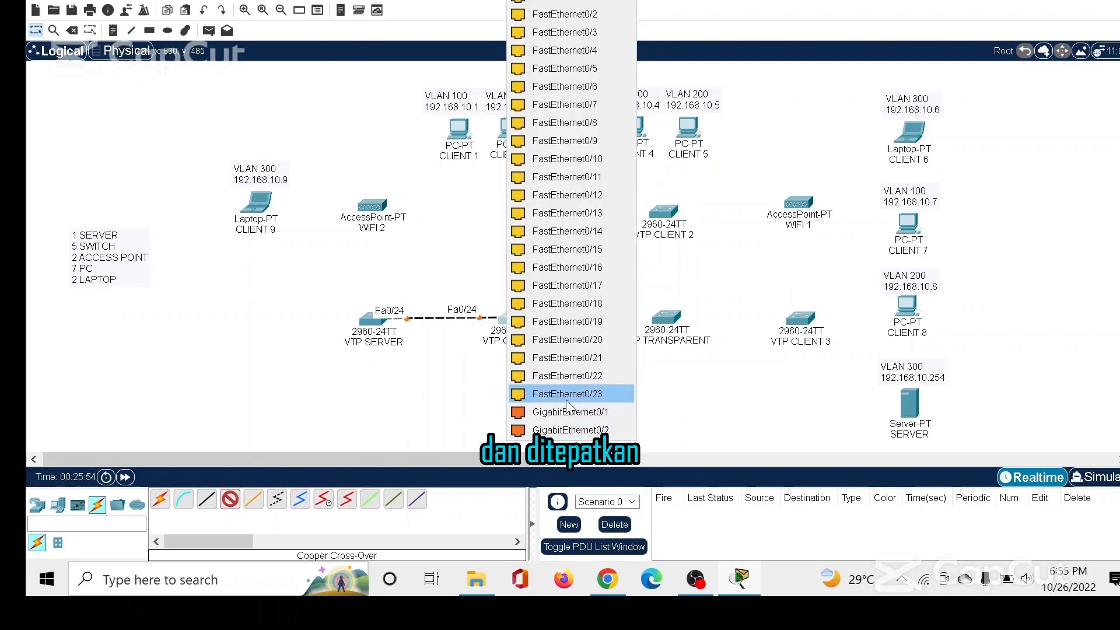
pyautogui.click(567, 393)
pyautogui.click(666, 319)
pyautogui.click(702, 412)
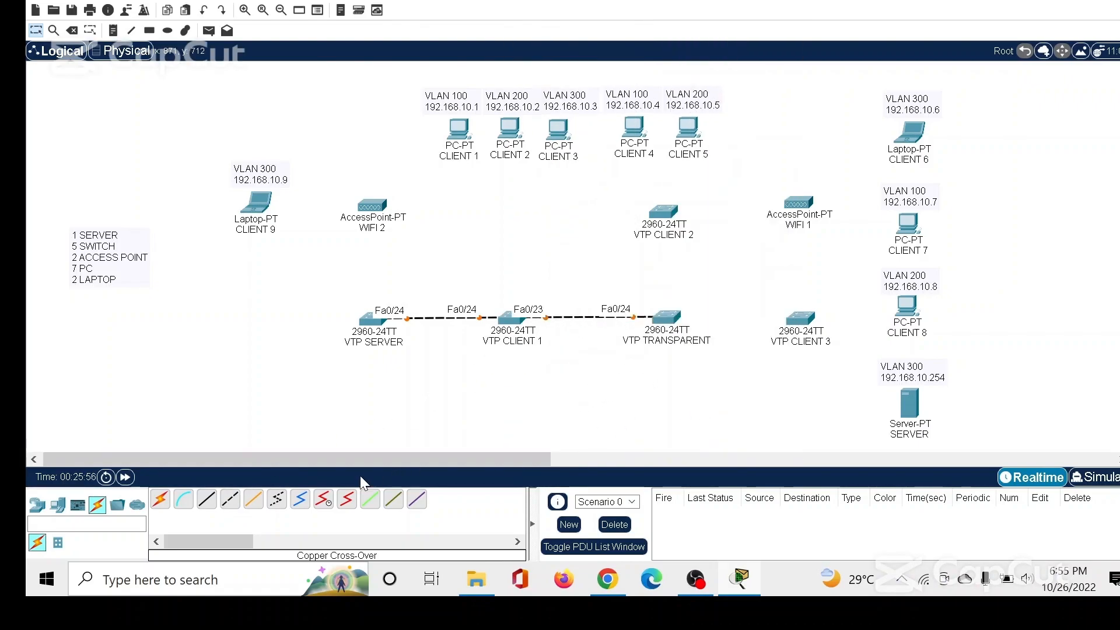
# Run a copper cross-over cable from FastEthernet0/23 of VTP TRANSPARENT to FastEthernet0/24 of VTP CLIENT 3.
pyautogui.click(658, 325)
pyautogui.click(718, 391)
pyautogui.click(804, 322)
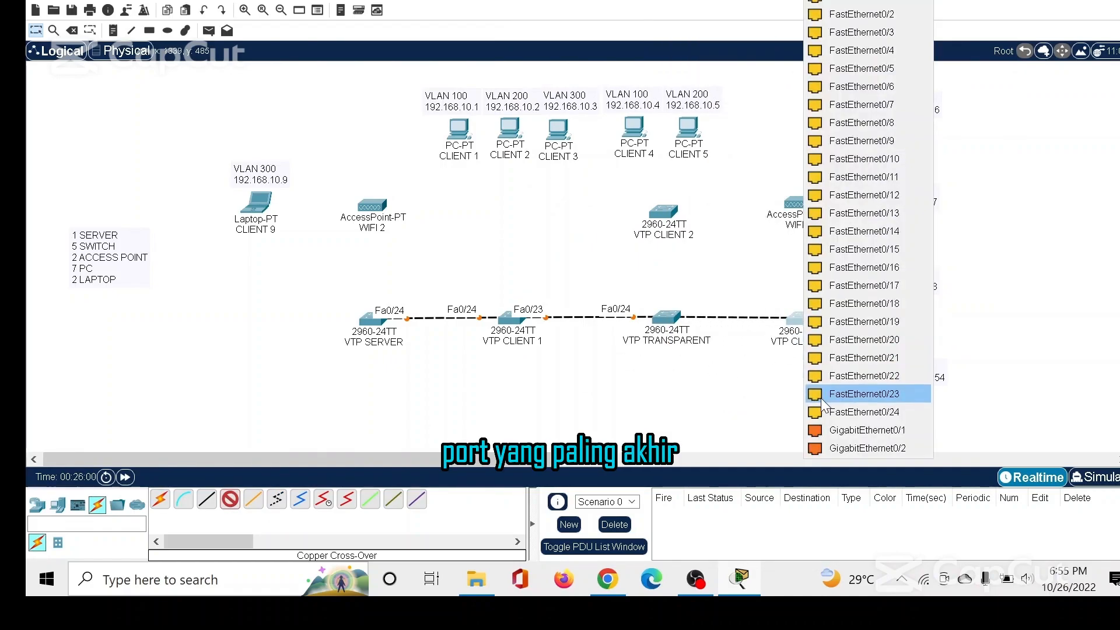
pyautogui.click(834, 411)
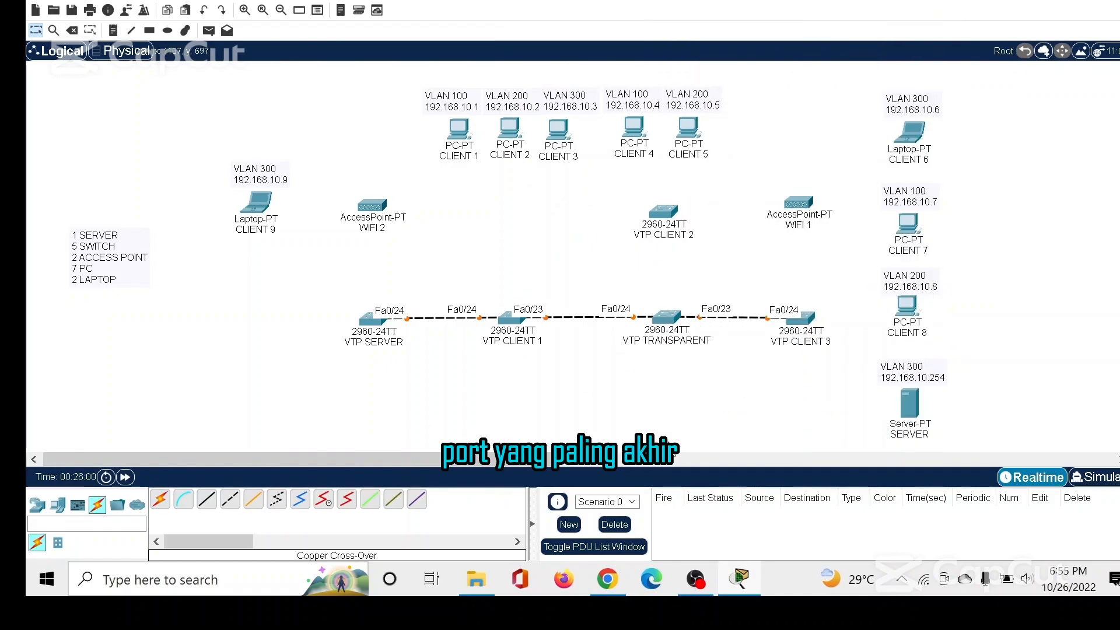
# Link FastEthernet0/22 of VTP TRANSPARENT to FastEthernet0/24 of VTP CLIENT 2 by copper cross-over cable and align the VTP CLIENT 2 switch above it.
pyautogui.click(669, 319)
pyautogui.click(714, 376)
pyautogui.click(664, 212)
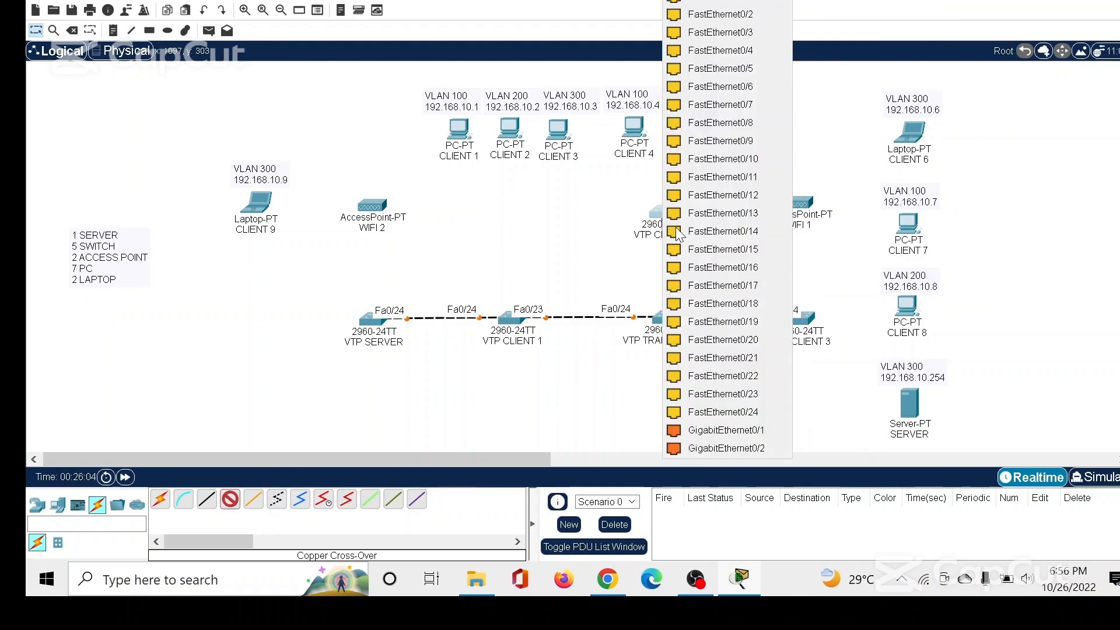
pyautogui.click(725, 408)
pyautogui.moveTo(664, 213); pyautogui.dragTo(665, 214)
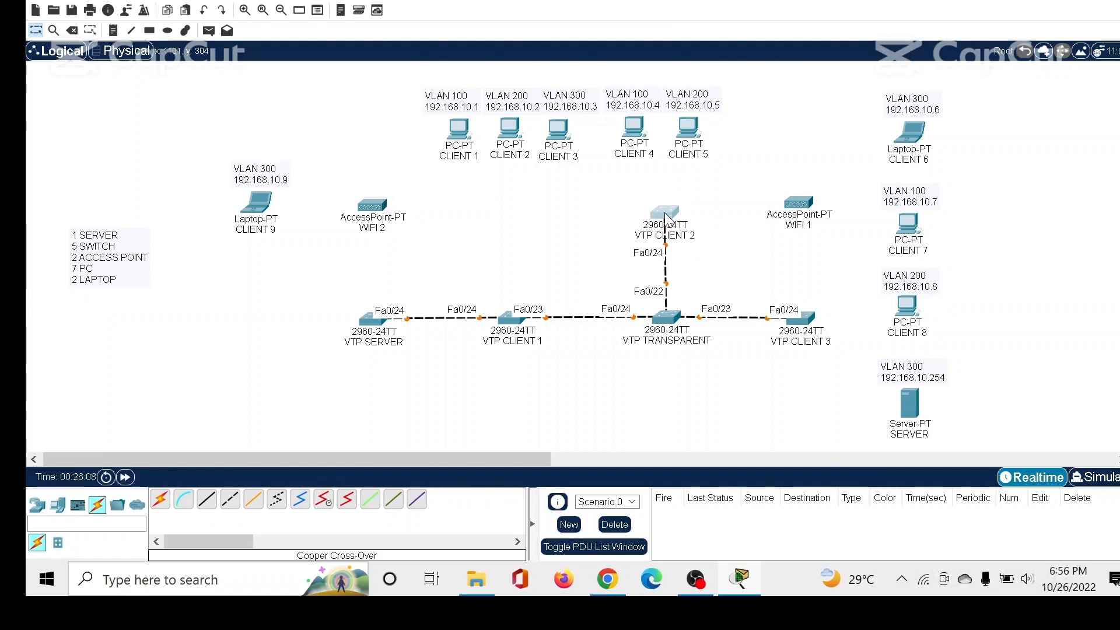
# Set FastEthernet0/24 on the VTP SERVER switch to trunk mode and close its configuration window.
pyautogui.click(368, 320)
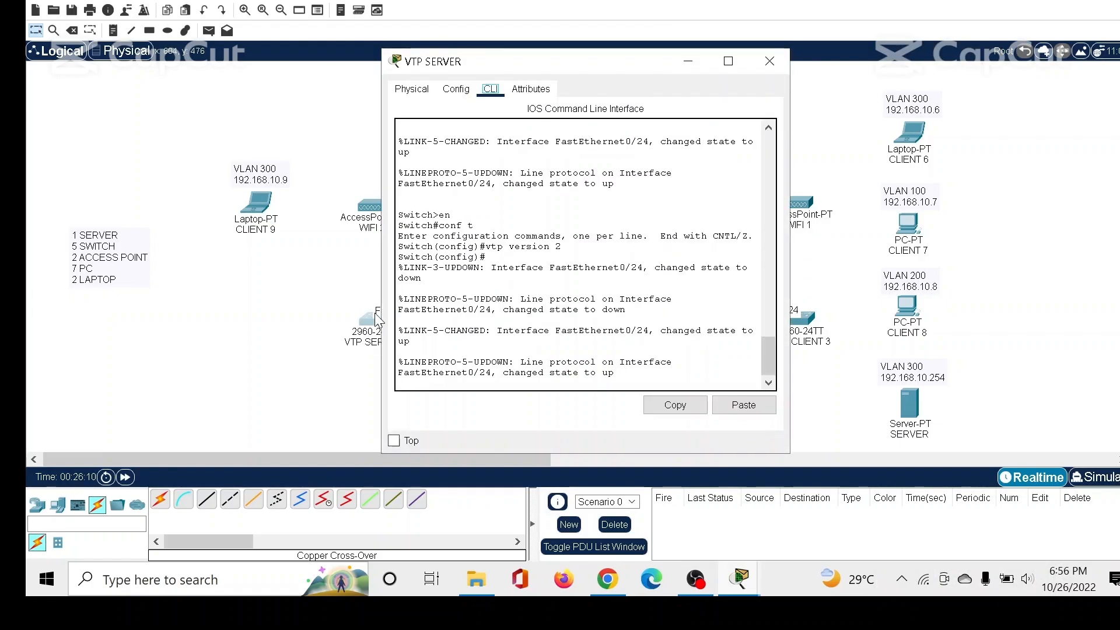
pyautogui.click(455, 89)
pyautogui.moveTo(506, 179); pyautogui.dragTo(495, 290)
pyautogui.click(492, 290)
pyautogui.click(596, 182)
pyautogui.click(560, 195)
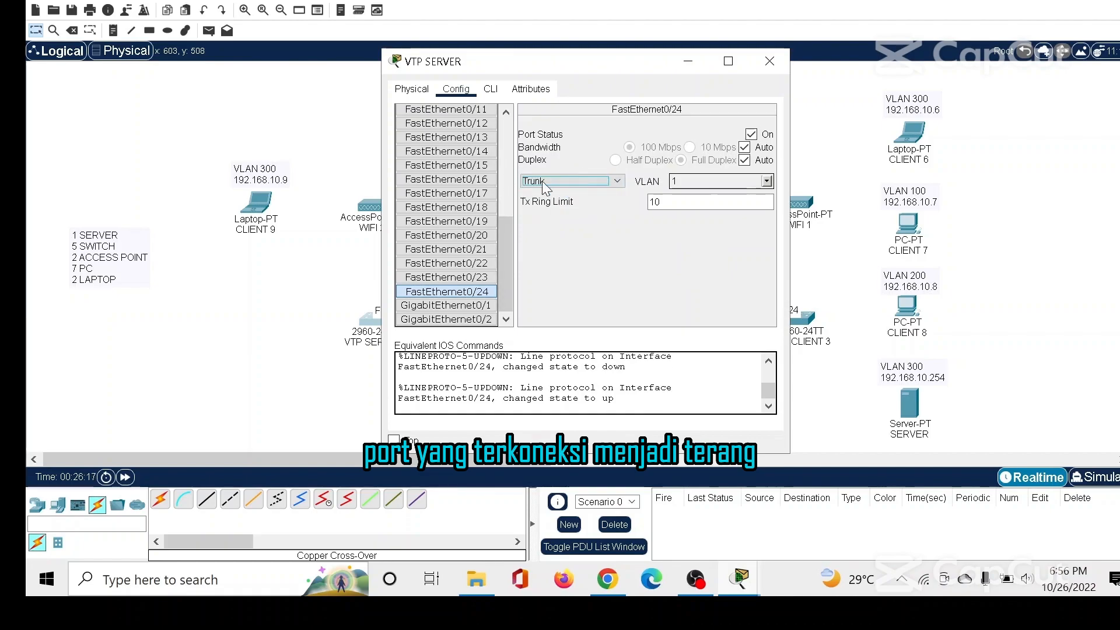
pyautogui.click(769, 58)
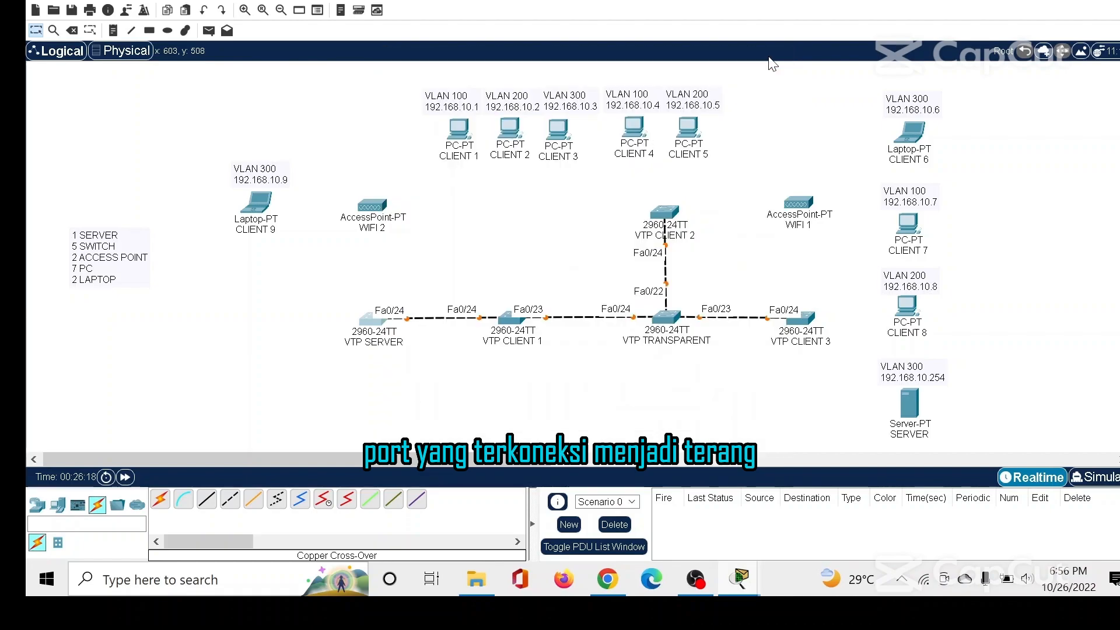
# Set FastEthernet0/24 and FastEthernet0/23 on the VTP CLIENT 1 switch to trunk mode.
pyautogui.click(513, 317)
pyautogui.click(455, 89)
pyautogui.scroll(-3, 447, 233)
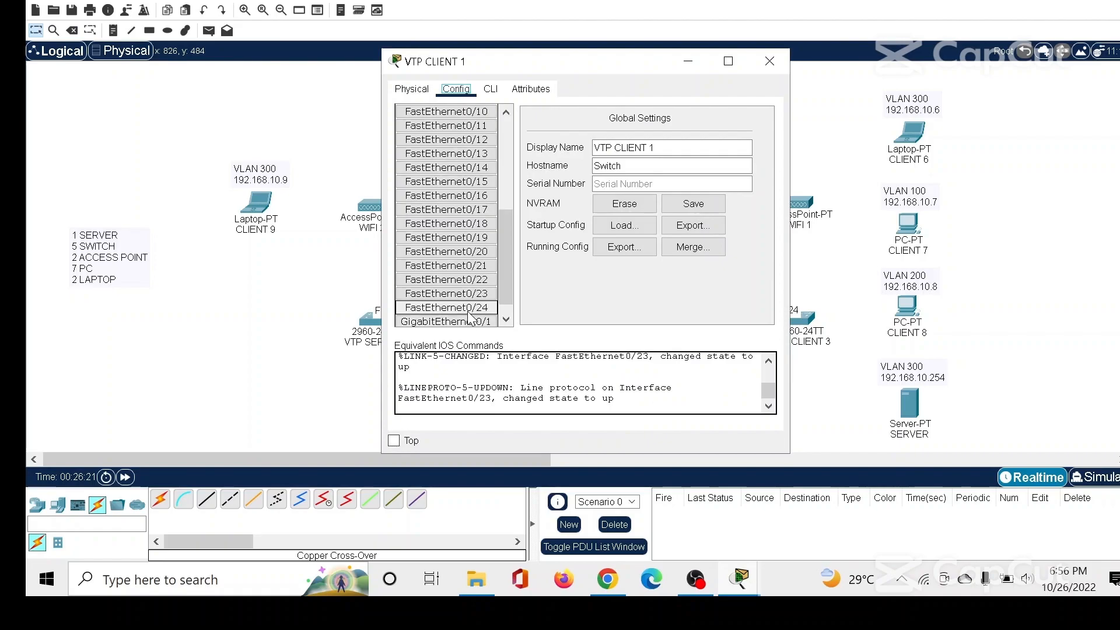
pyautogui.click(446, 307)
pyautogui.click(569, 179)
pyautogui.click(569, 200)
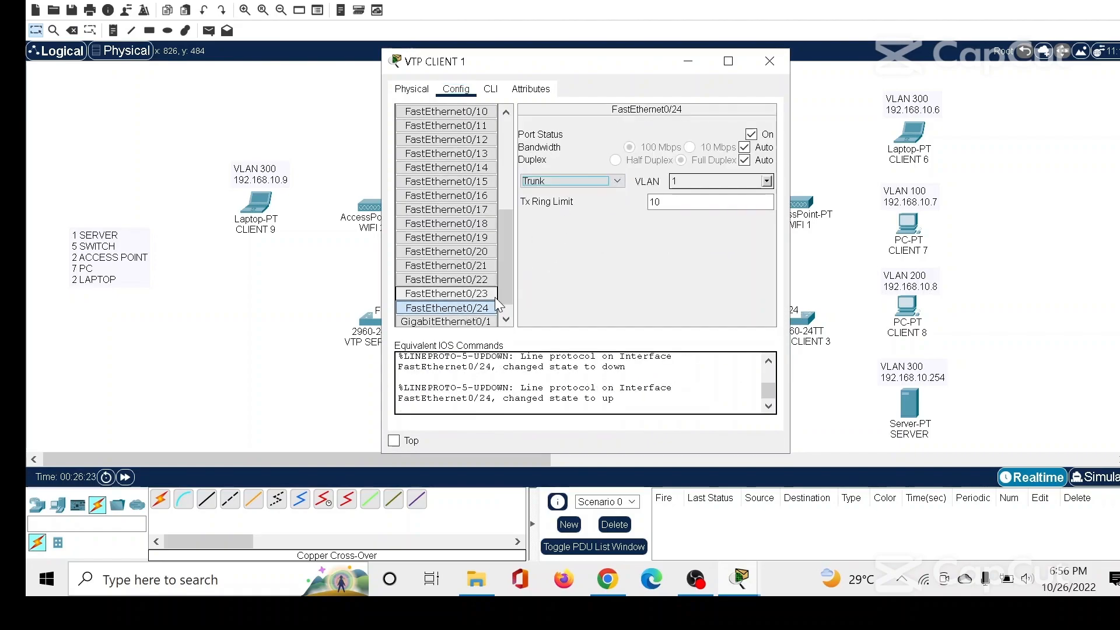
pyautogui.click(478, 293)
pyautogui.click(546, 182)
pyautogui.click(550, 201)
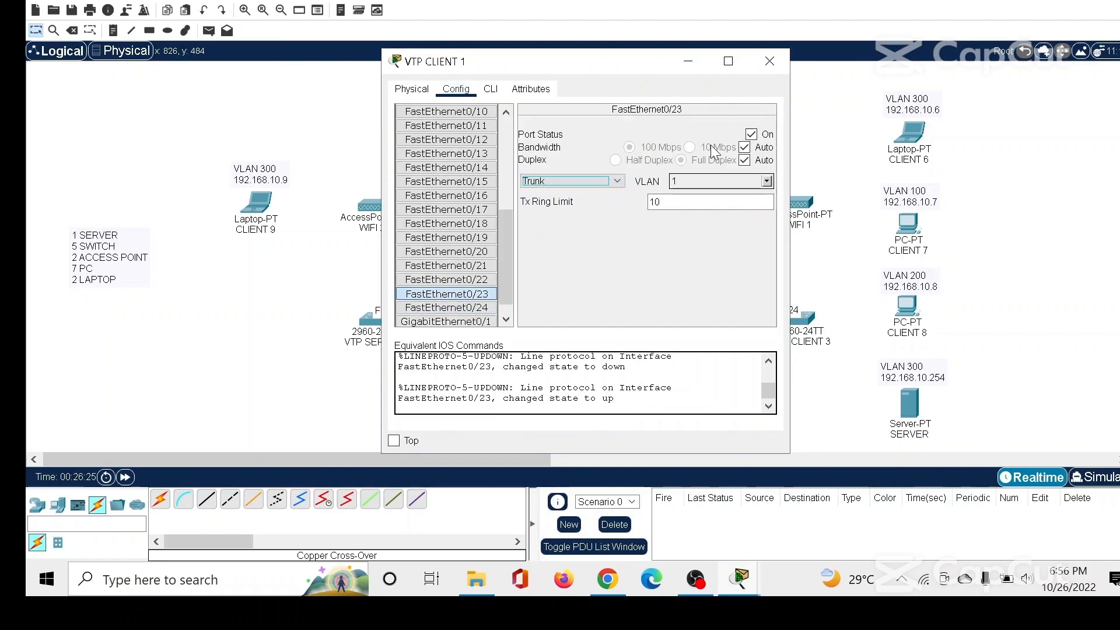
pyautogui.click(769, 61)
# Set FastEthernet0/24, FastEthernet0/23 and FastEthernet0/22 on the VTP TRANSPARENT switch to trunk mode.
pyautogui.click(663, 315)
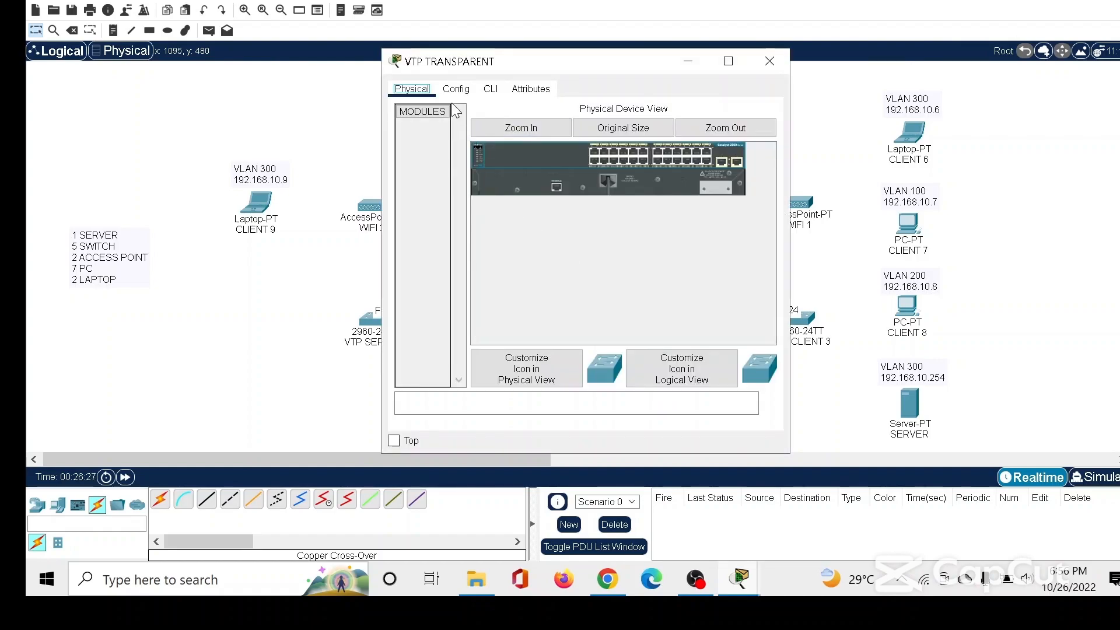
pyautogui.click(455, 88)
pyautogui.scroll(-5, 464, 153)
pyautogui.click(447, 307)
pyautogui.click(572, 181)
pyautogui.click(571, 192)
pyautogui.click(446, 293)
pyautogui.click(557, 181)
pyautogui.click(554, 193)
pyautogui.click(446, 280)
pyautogui.click(557, 181)
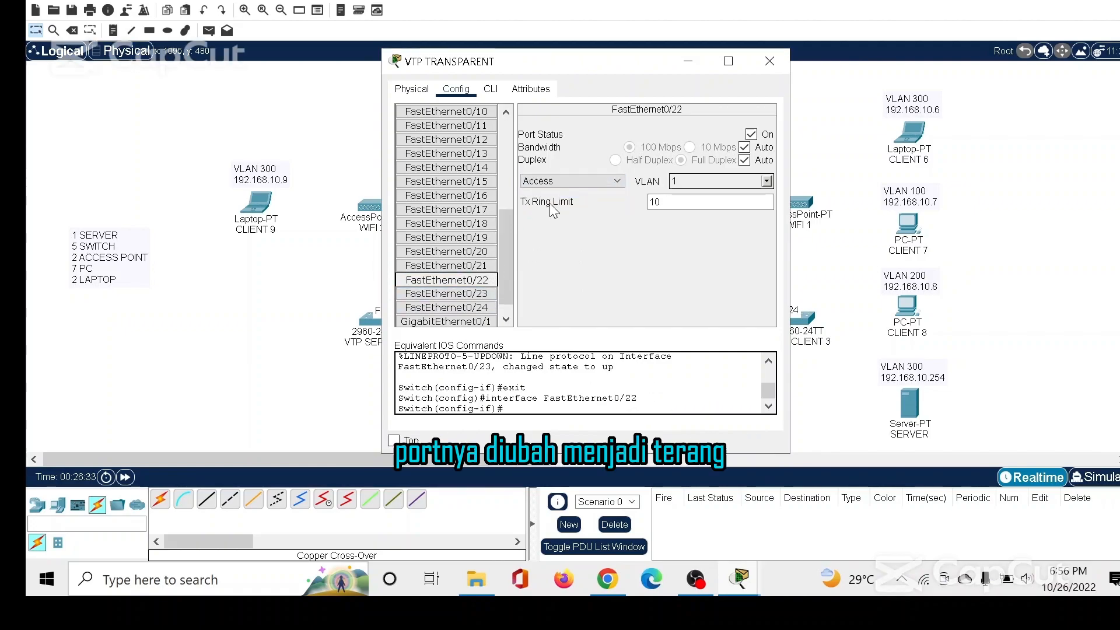
pyautogui.click(556, 192)
pyautogui.click(769, 58)
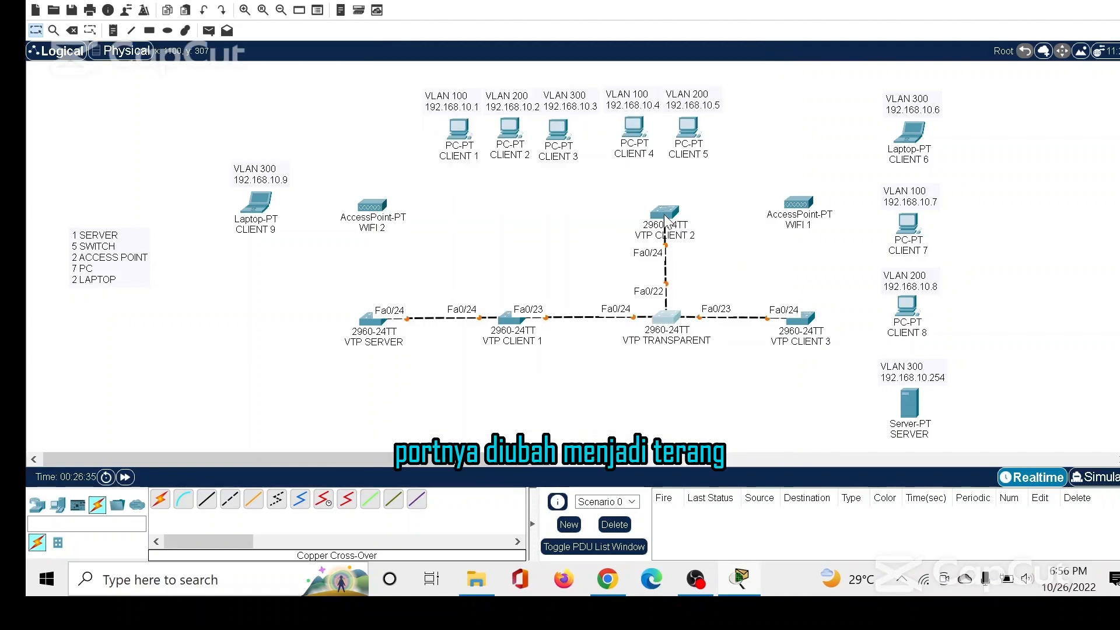
# Set FastEthernet0/24 on the VTP CLIENT 2 switch to trunk mode.
pyautogui.click(663, 217)
pyautogui.click(455, 89)
pyautogui.scroll(-10, 460, 262)
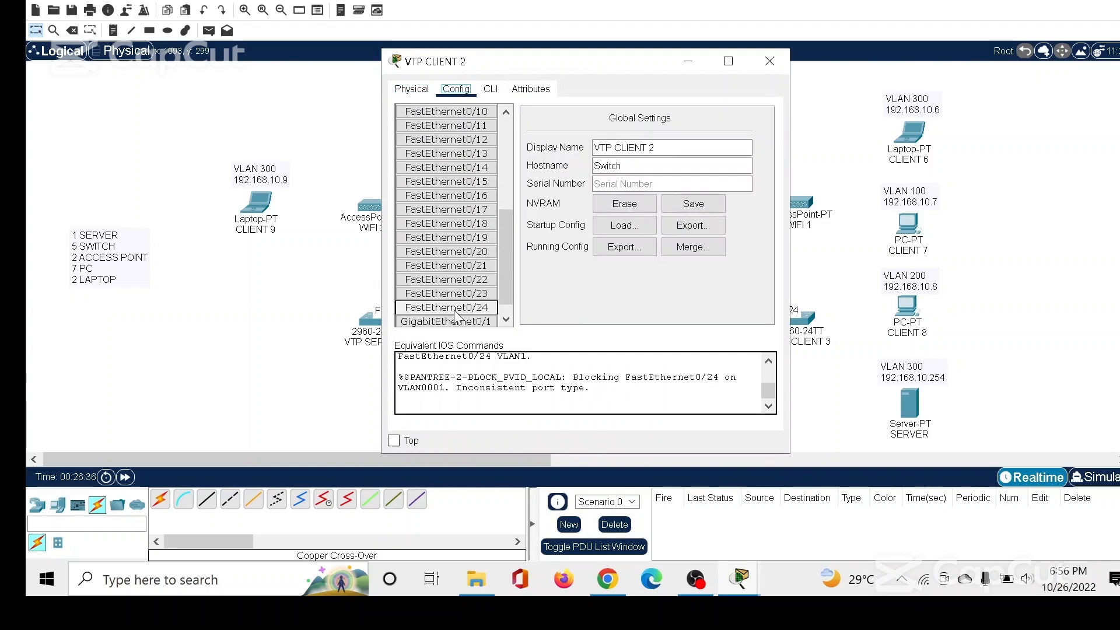
pyautogui.click(469, 309)
pyautogui.click(557, 180)
pyautogui.click(555, 193)
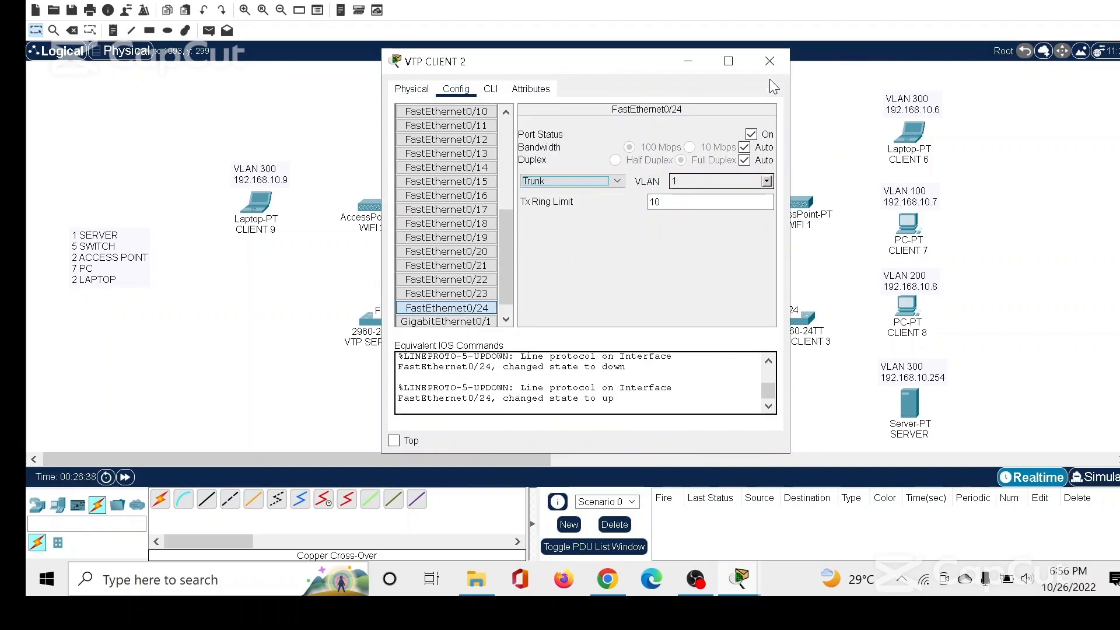
pyautogui.click(769, 61)
# Set FastEthernet0/24 on the VTP CLIENT 3 switch to trunk mode.
pyautogui.click(802, 327)
pyautogui.click(456, 88)
pyautogui.scroll(-10, 478, 298)
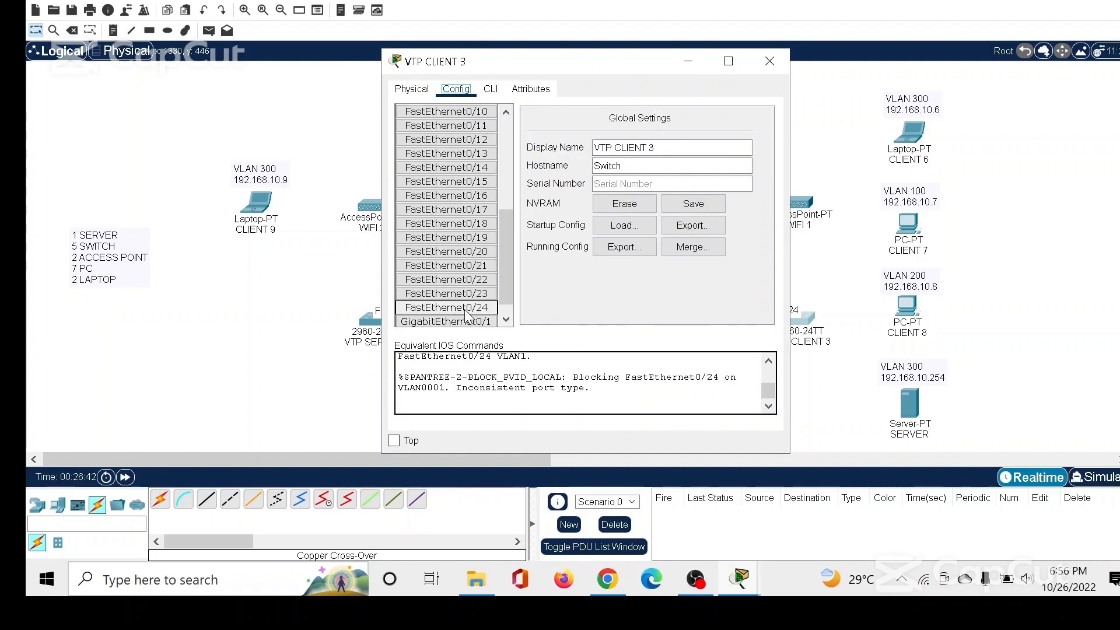
pyautogui.click(469, 308)
pyautogui.click(554, 181)
pyautogui.click(533, 193)
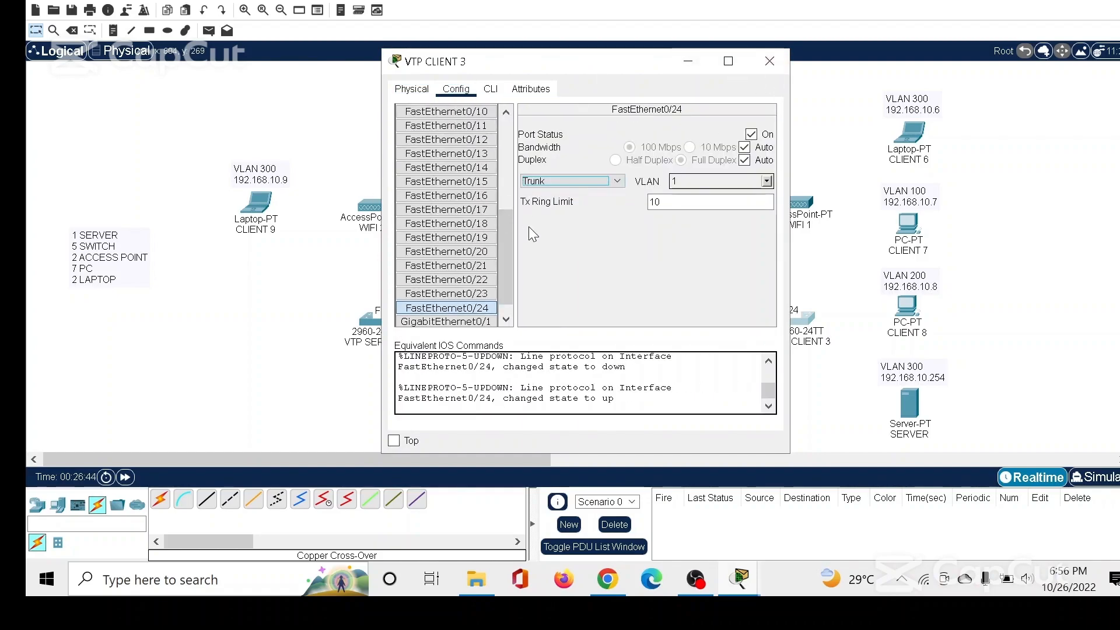
pyautogui.click(768, 61)
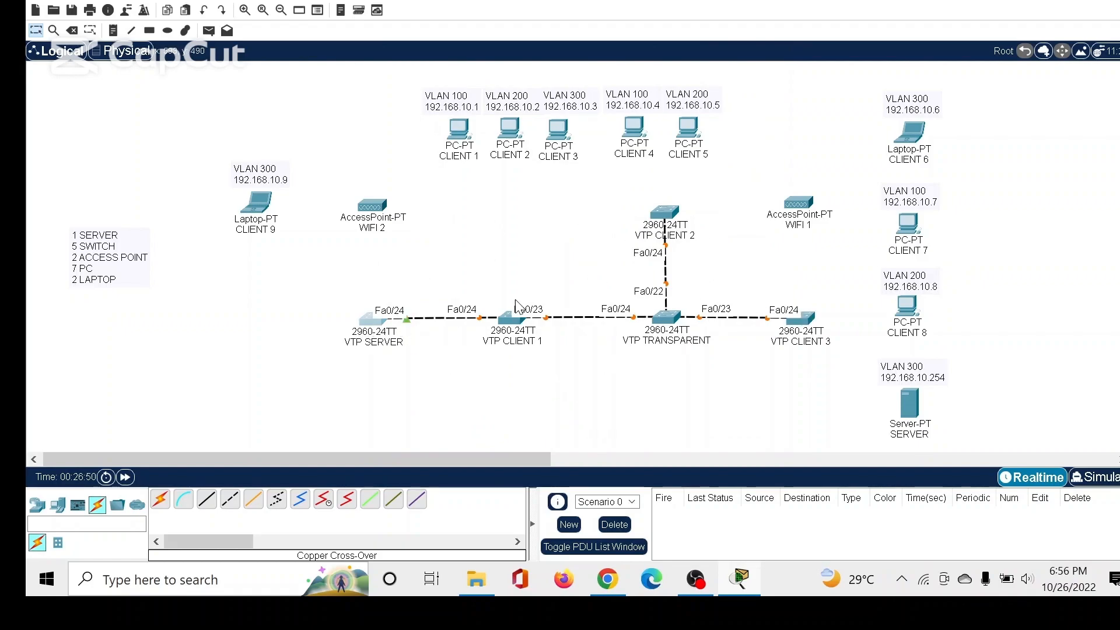
# On the VTP SERVER command line, exit interface configuration and run "vtp version 2".
pyautogui.click(371, 321)
pyautogui.click(490, 89)
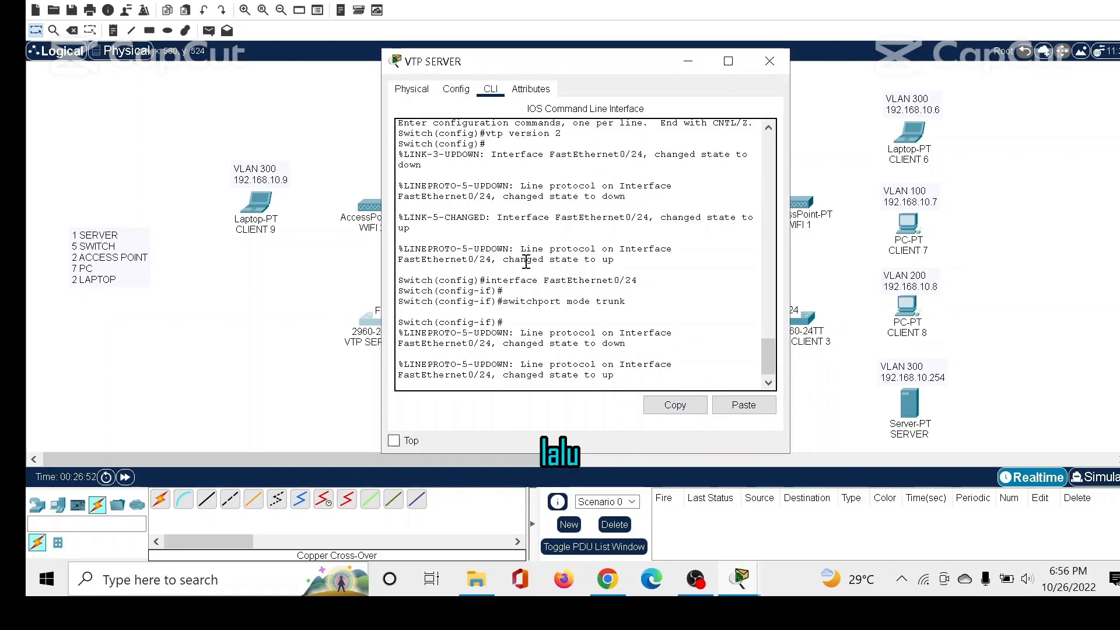
pyautogui.press('Return')
pyautogui.write('exit')
pyautogui.press('Return')
pyautogui.press('Return')
pyautogui.press('Return')
pyautogui.write('vtp ')
pyautogui.write('domai')
pyautogui.press('BackSpace')
pyautogui.press('BackSpace')
pyautogui.write('version 2')
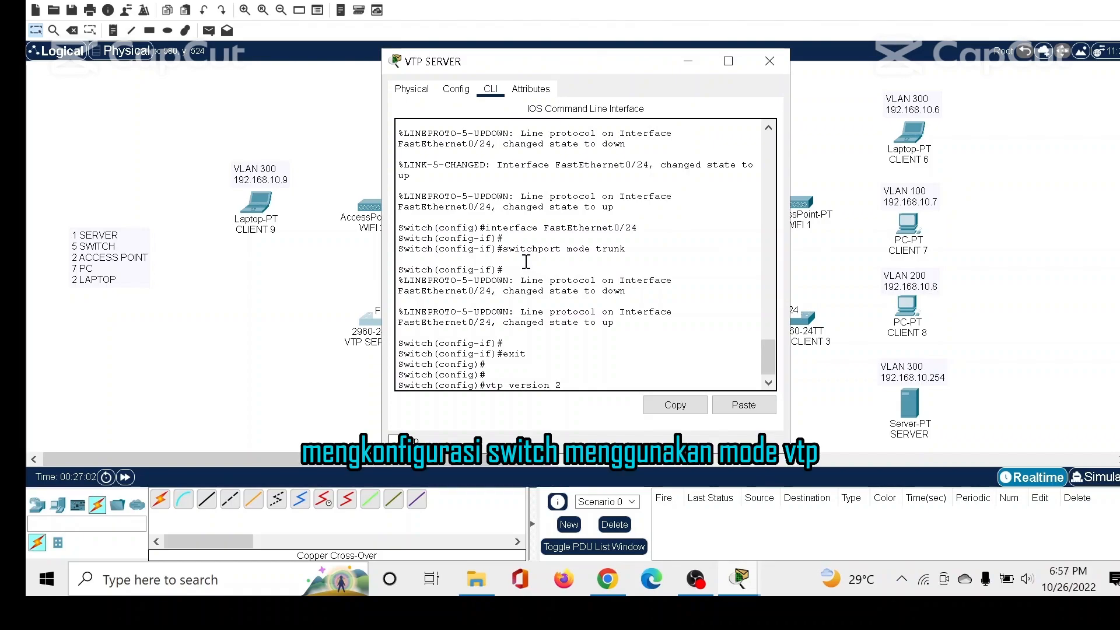
pyautogui.press('Return')
# Set the VTP domain of the VTP SERVER switch to leveldua.sch.id.
pyautogui.write('vtp domain leveldua')
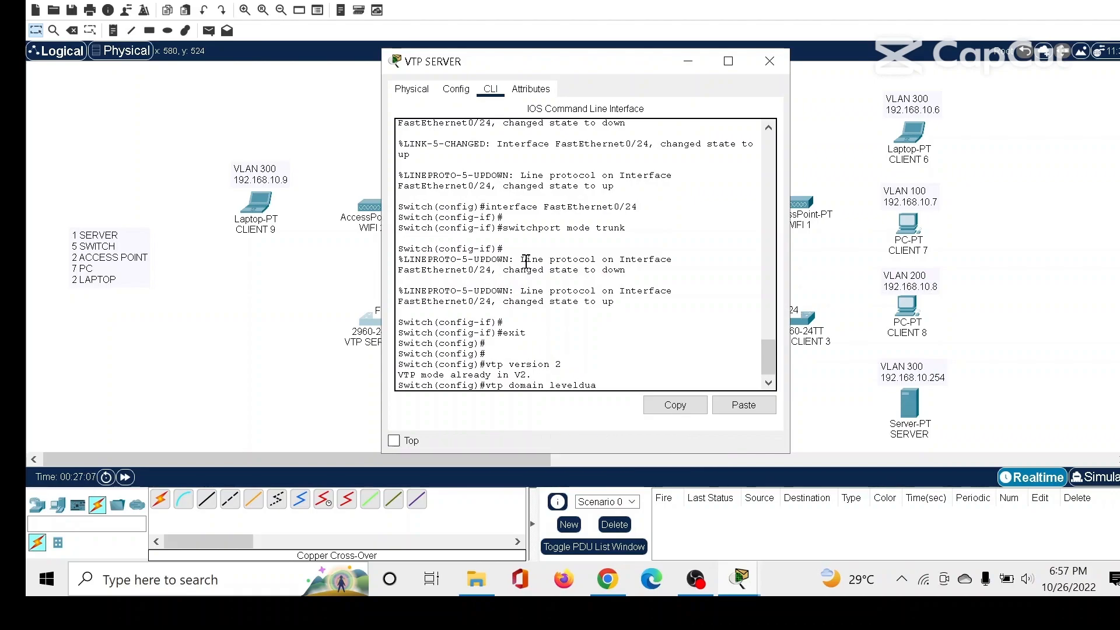
pyautogui.write('.sch.id')
pyautogui.press('Return')
# Write the "vtp password" command with the VTP password at the VTP SERVER configuration prompt.
pyautogui.write('vt')
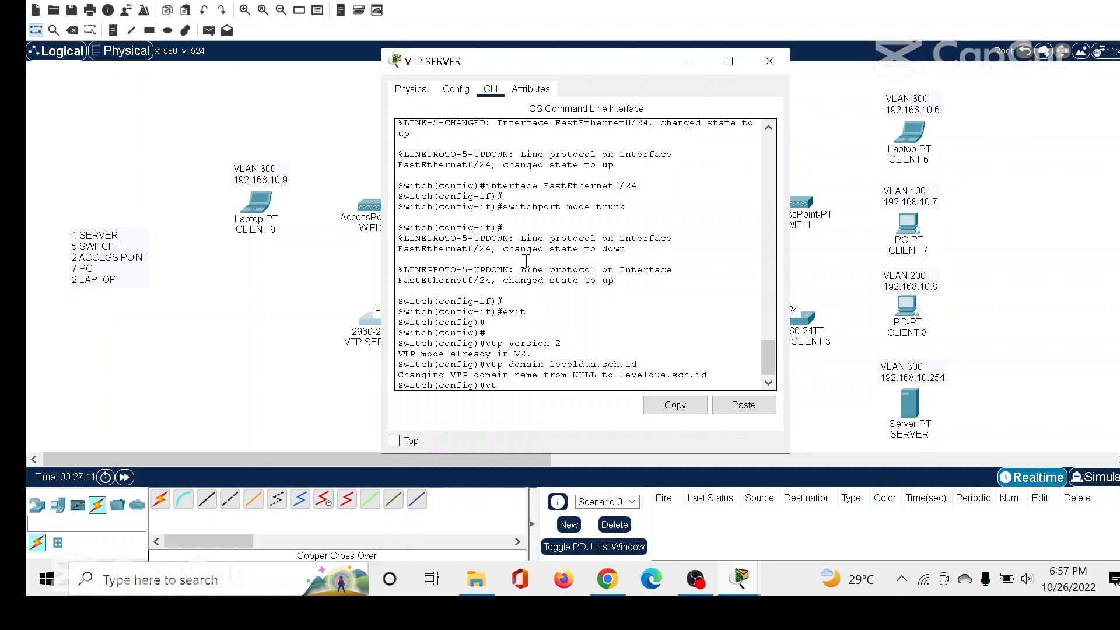
pyautogui.write('p do')
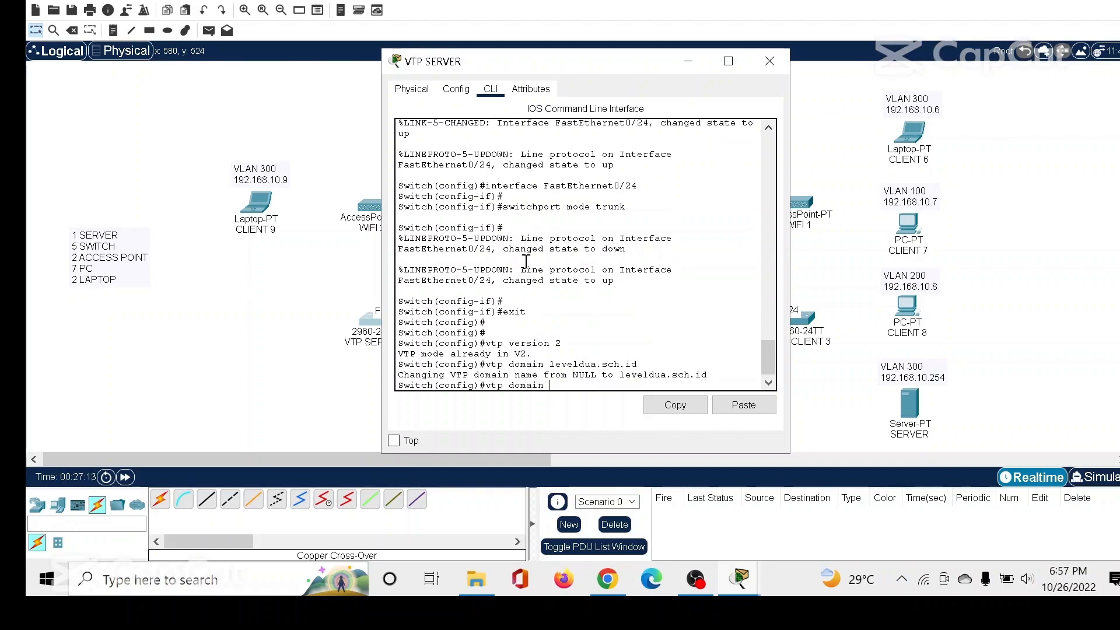
pyautogui.write('main ')
pyautogui.write('rahasial')
pyautogui.press('BackSpace')
pyautogui.press('BackSpace')
pyautogui.press('BackSpace')
pyautogui.press('BackSpace')
pyautogui.press('BackSpace')
pyautogui.press('BackSpace')
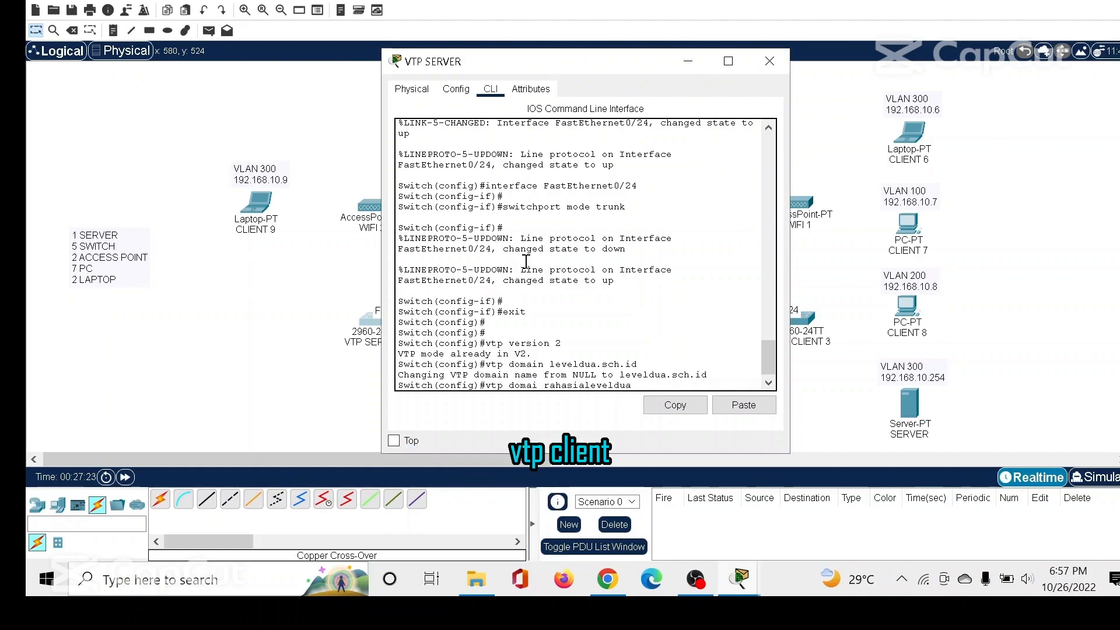
pyautogui.write('passwor')
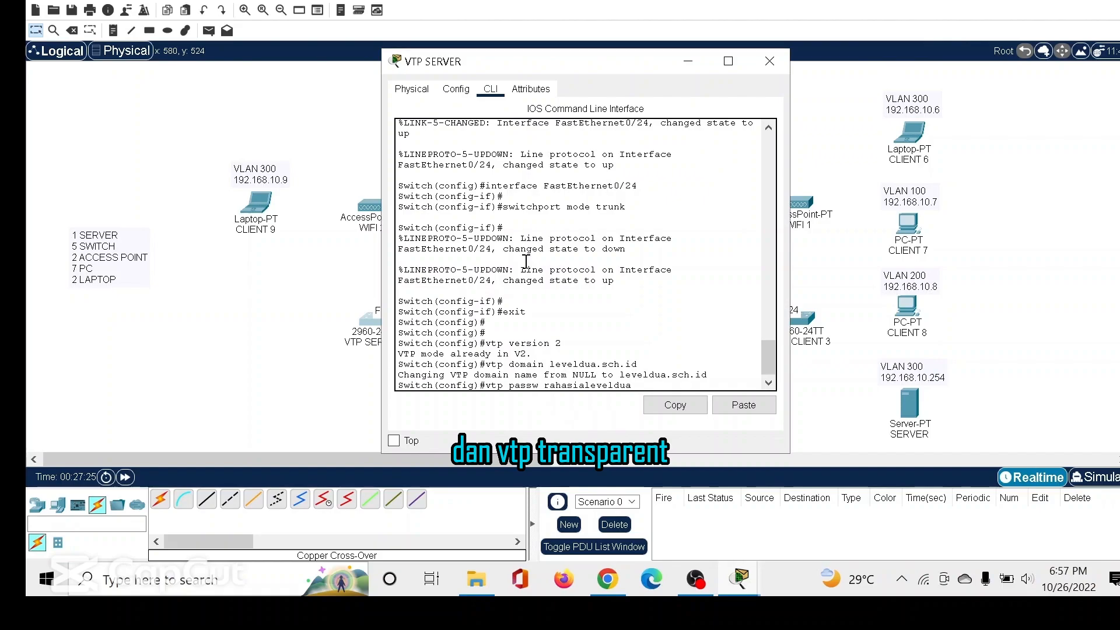
pyautogui.write('d')
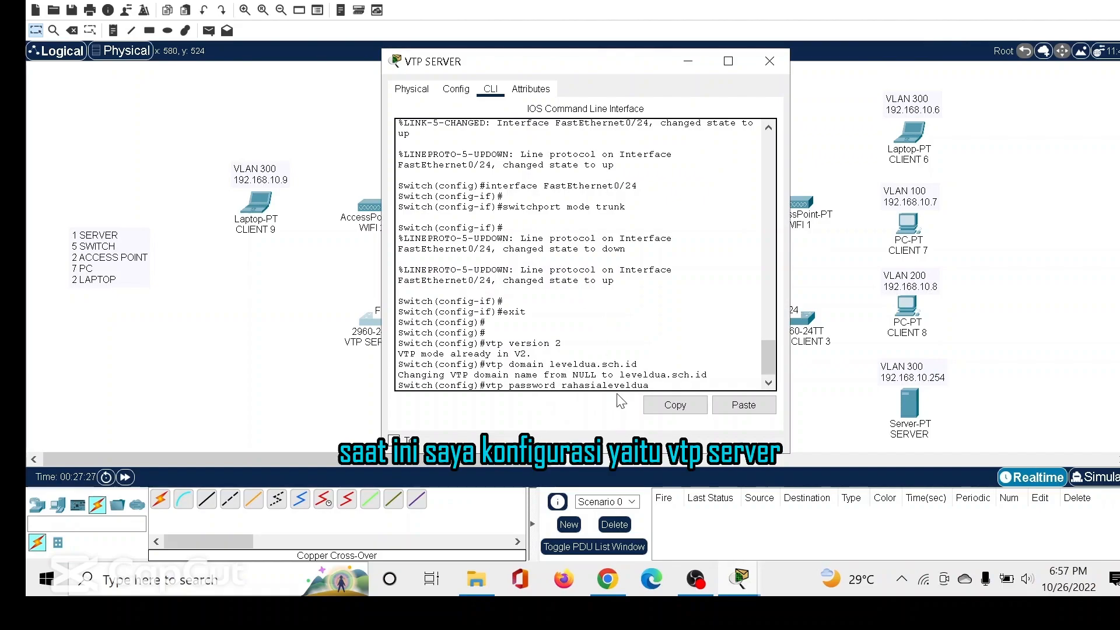
pyautogui.tripleClick(548, 382)
pyautogui.moveTo(548, 380); pyautogui.dragTo(493, 385)
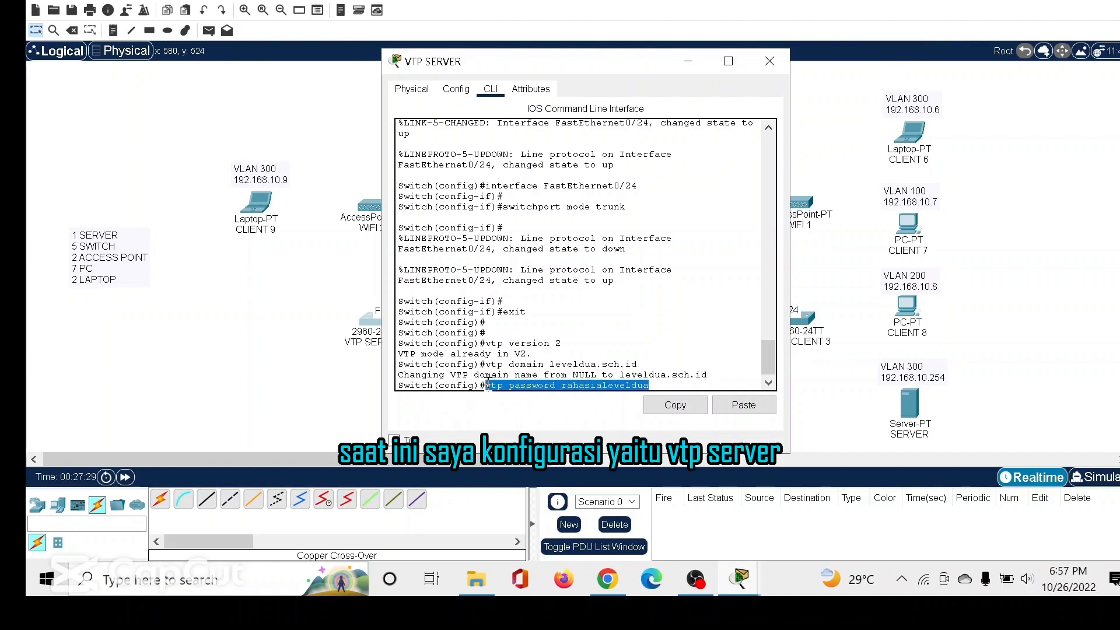
pyautogui.moveTo(638, 364); pyautogui.dragTo(488, 366)
pyautogui.moveTo(558, 344); pyautogui.dragTo(484, 344)
pyautogui.click(674, 405)
pyautogui.click(680, 385)
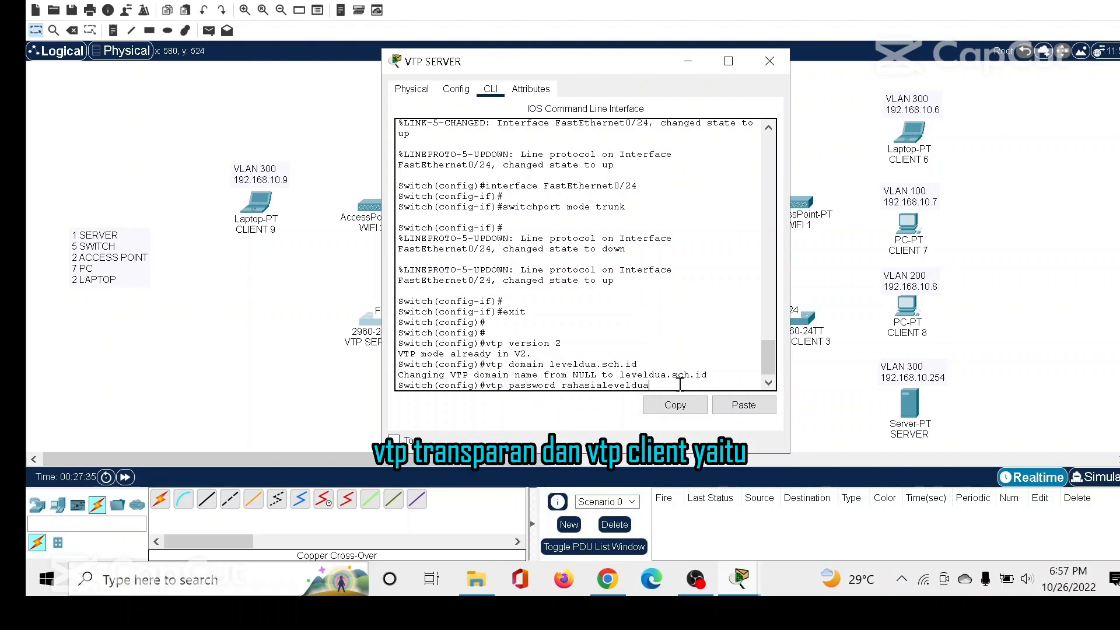
# Execute the prepared VTP password command, set the VTP mode to server, and end configuration mode.
pyautogui.press('Return')
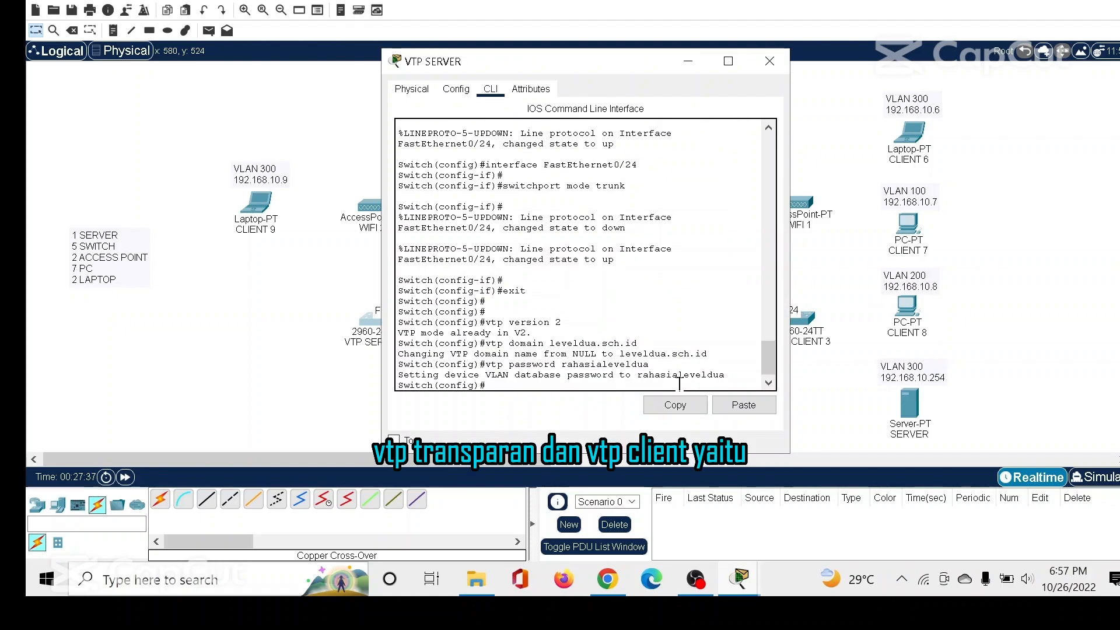
pyautogui.write('vtp')
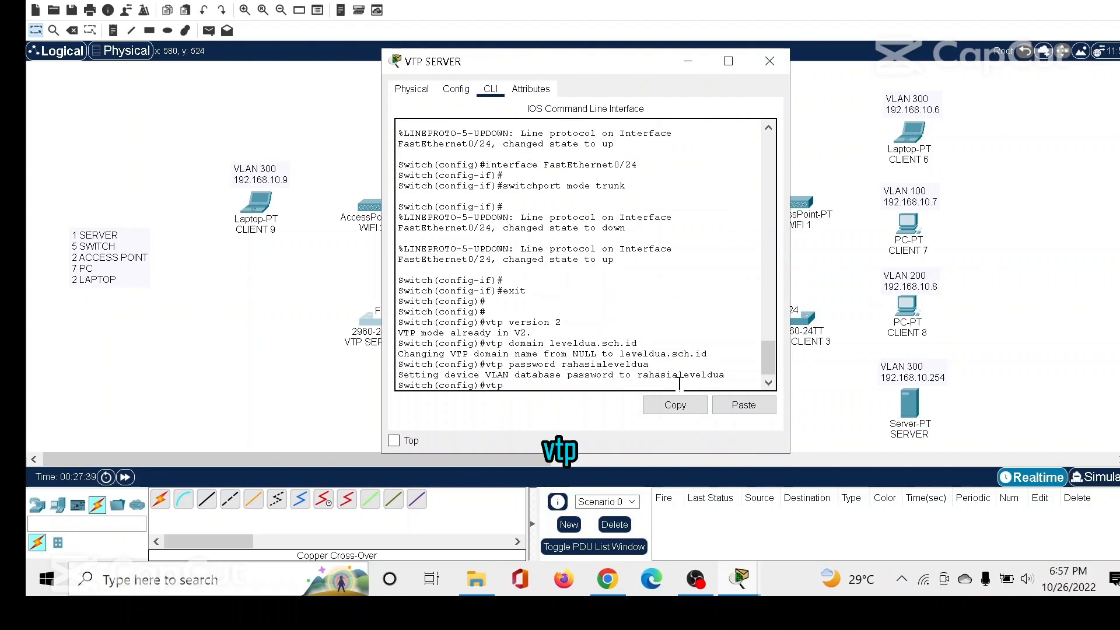
pyautogui.write(' mode serve')
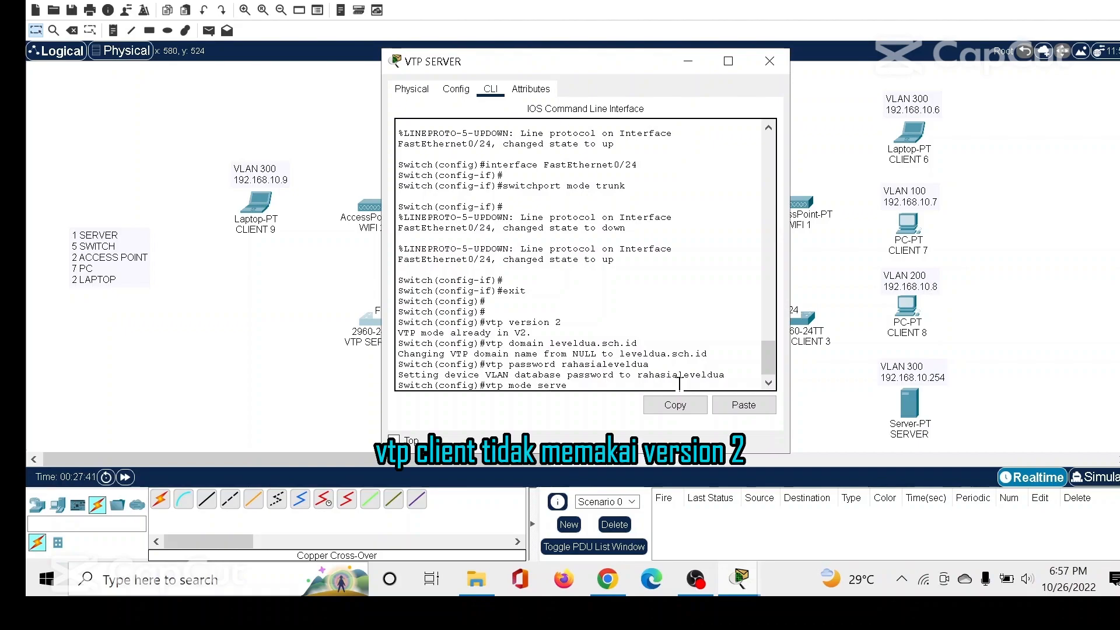
pyautogui.write('r')
pyautogui.press('Return')
pyautogui.write('end')
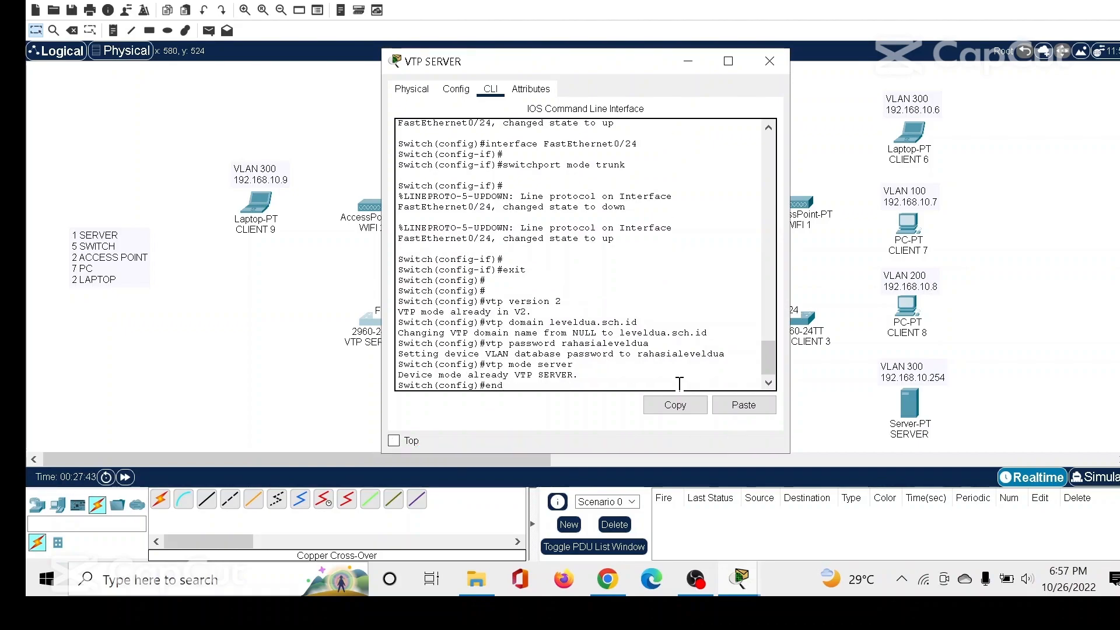
pyautogui.press('Return')
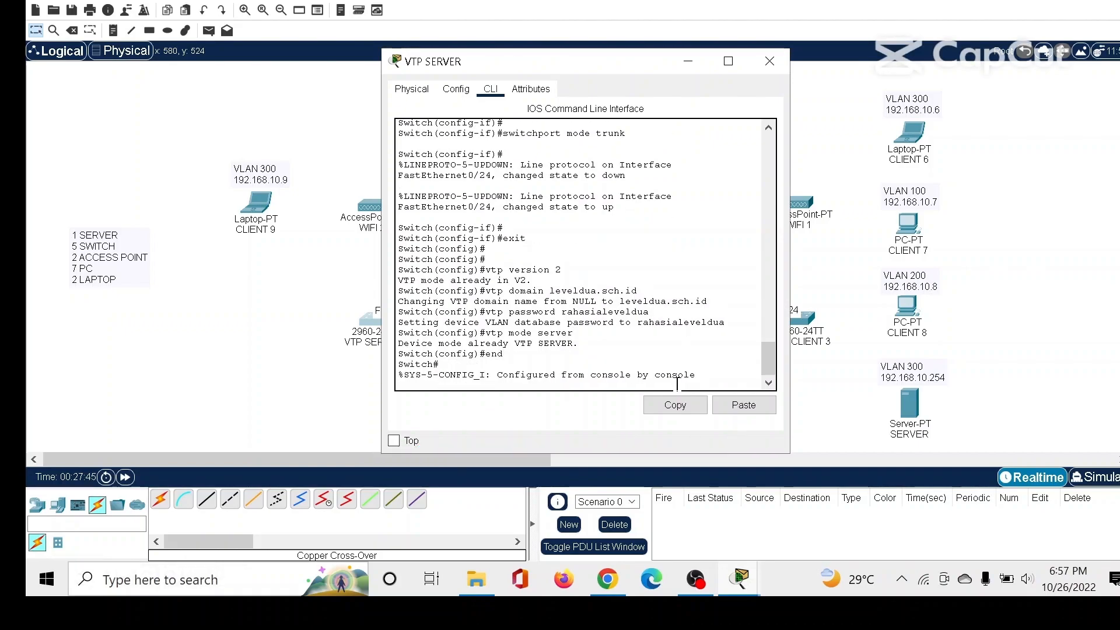
# Switch from the VTP SERVER to the VTP CLIENT 1 command line and exit interface configuration.
pyautogui.click(768, 67)
pyautogui.click(516, 321)
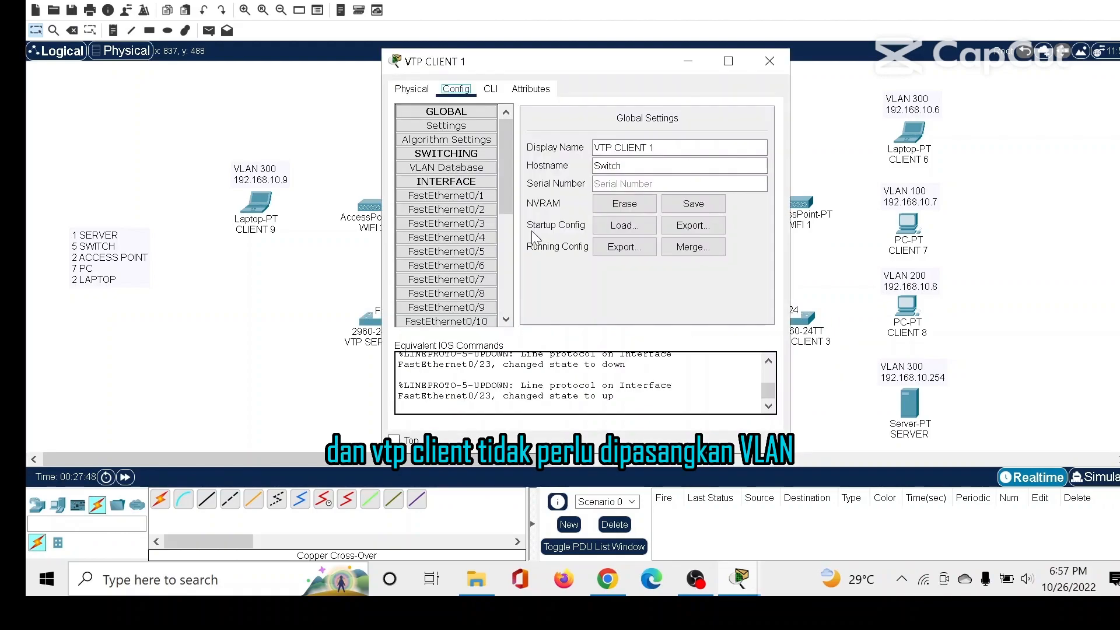
pyautogui.click(490, 88)
pyautogui.press('Return')
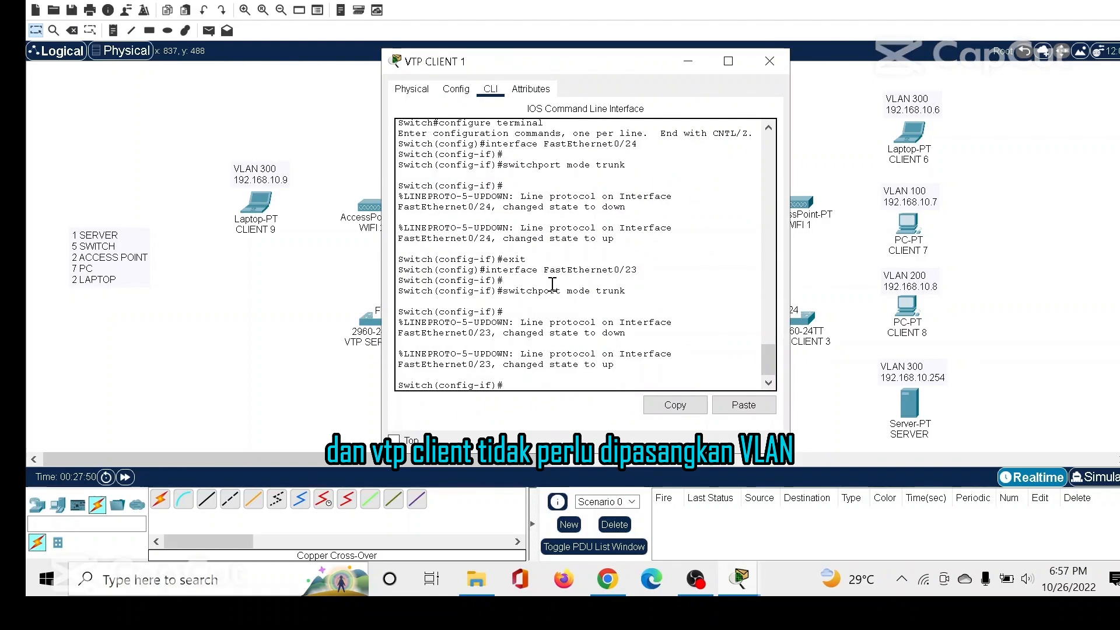
pyautogui.write('exit')
pyautogui.press('Return')
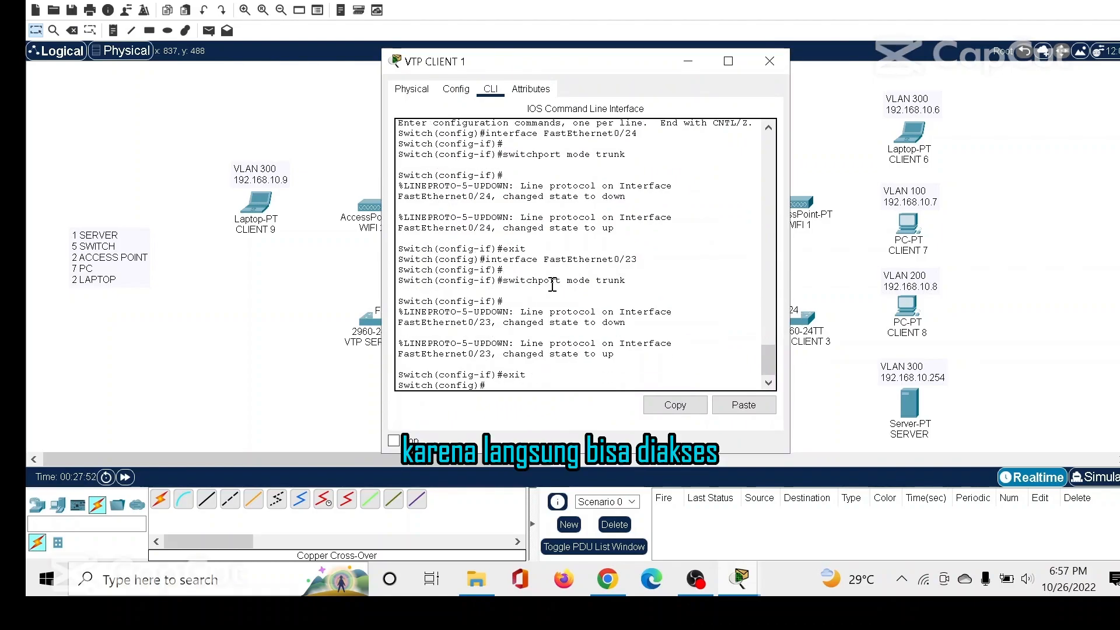
pyautogui.press('Return')
# Set the VTP domain of the VTP CLIENT 1 switch to leveldua.sch.id.
pyautogui.write('vtp')
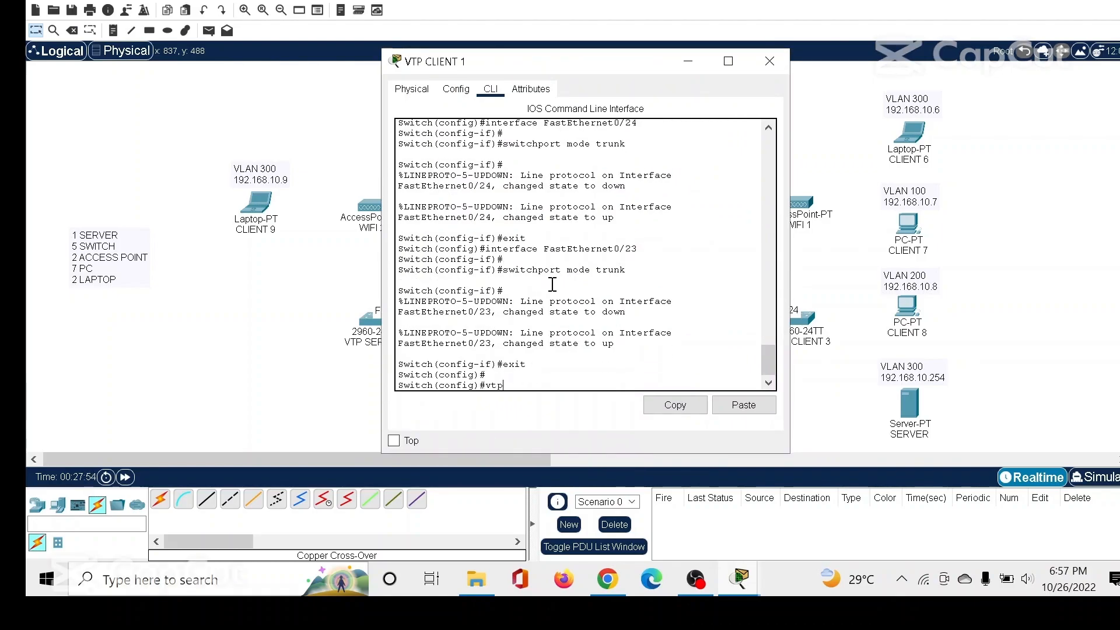
pyautogui.write(' domain ')
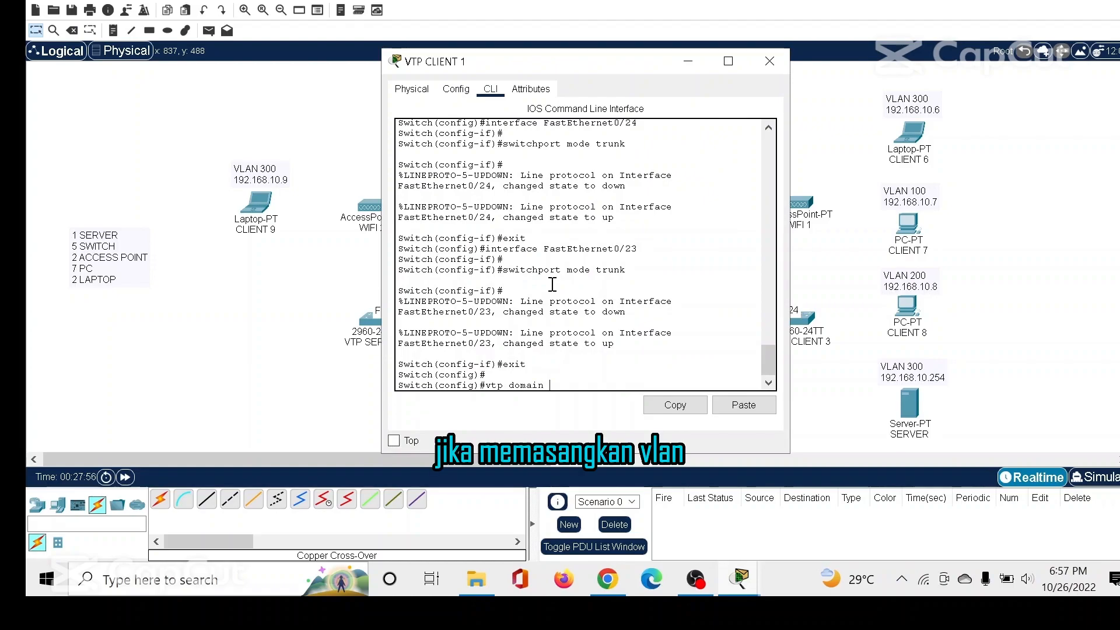
pyautogui.write('leveldua.sch.id')
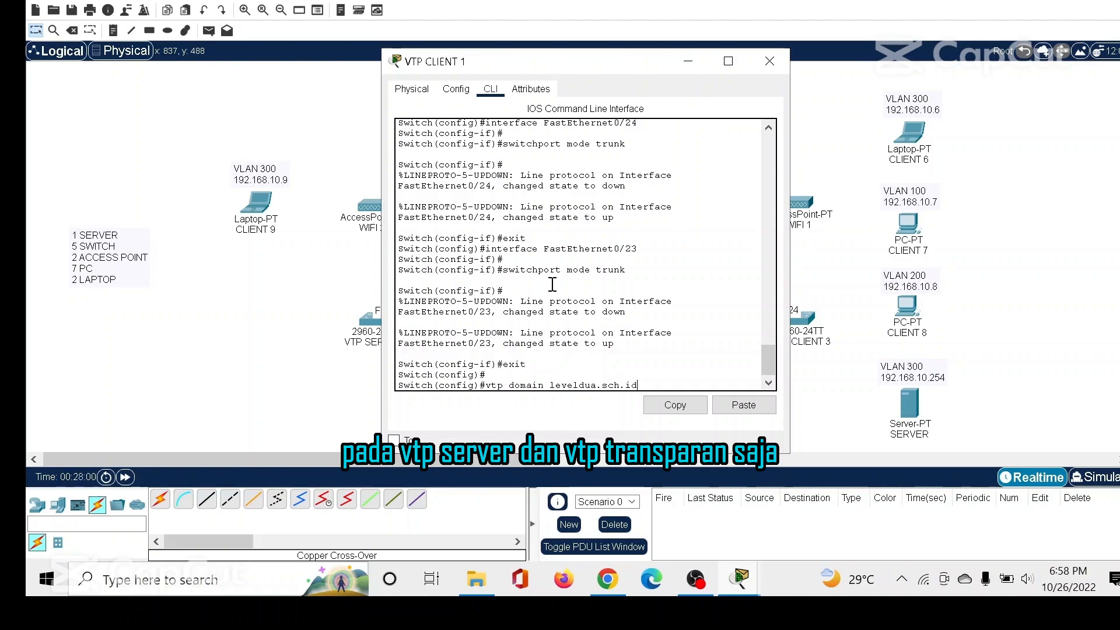
pyautogui.press('Return')
# Set the VTP password on the VTP CLIENT 1 switch with the "vtp password" command.
pyautogui.write('vtp password')
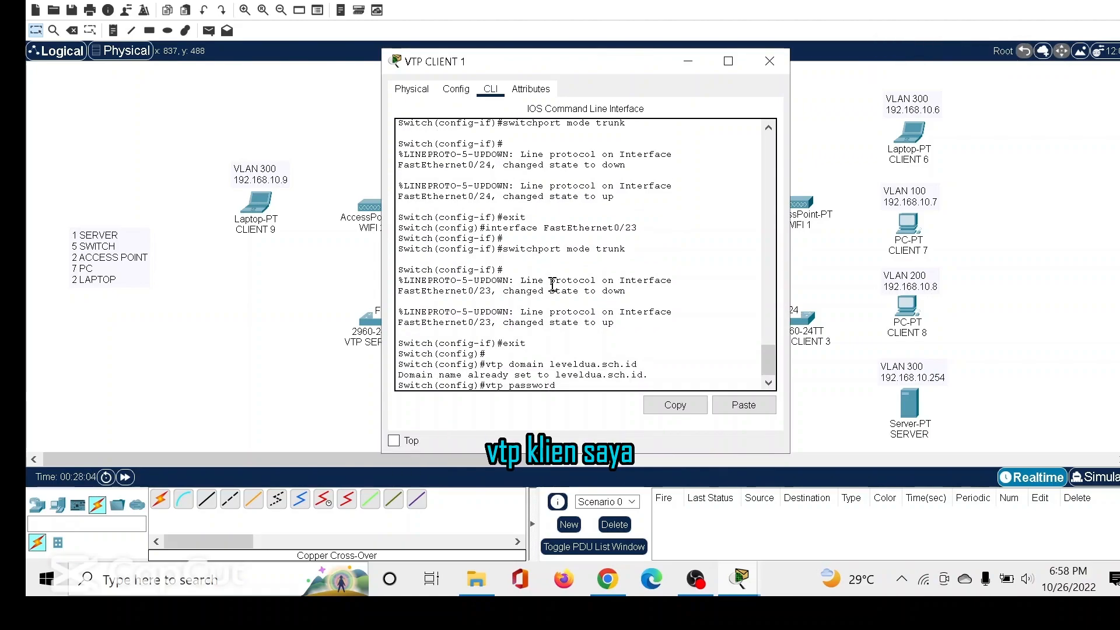
pyautogui.write(' rahasialeveld')
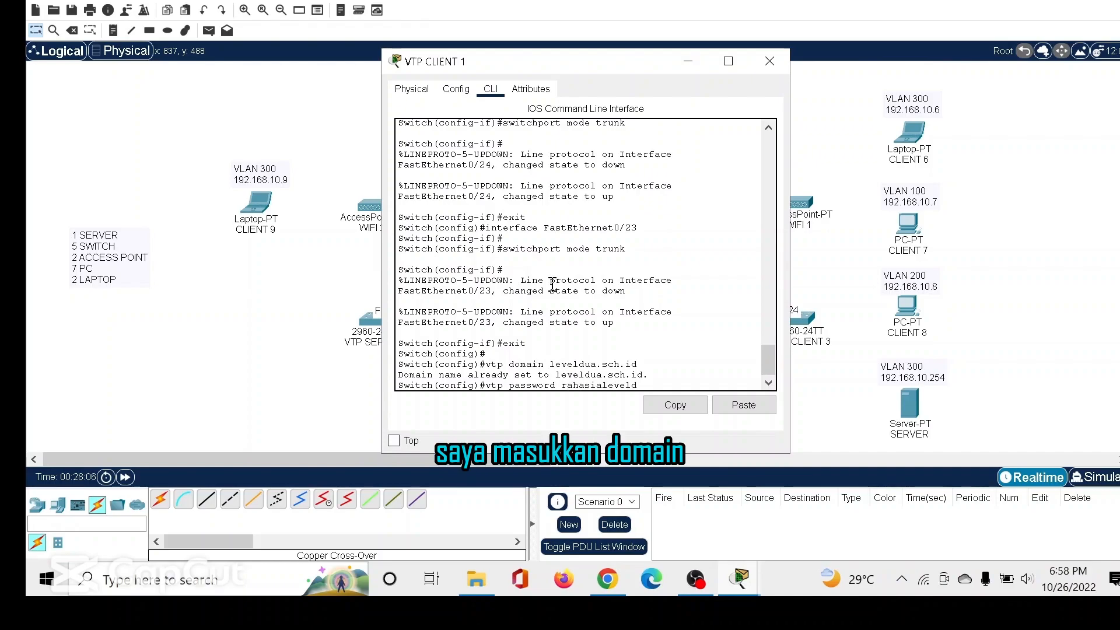
pyautogui.write('ua')
pyautogui.press('Return')
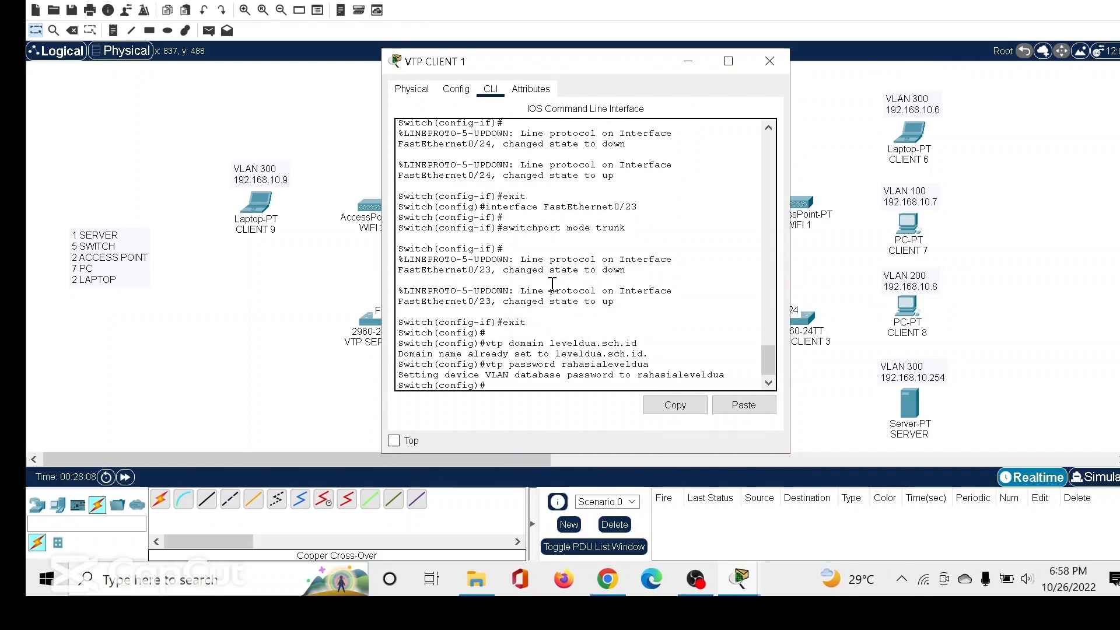
# Set the VTP mode of VTP CLIENT 1 to client and end configuration mode.
pyautogui.write('vtp')
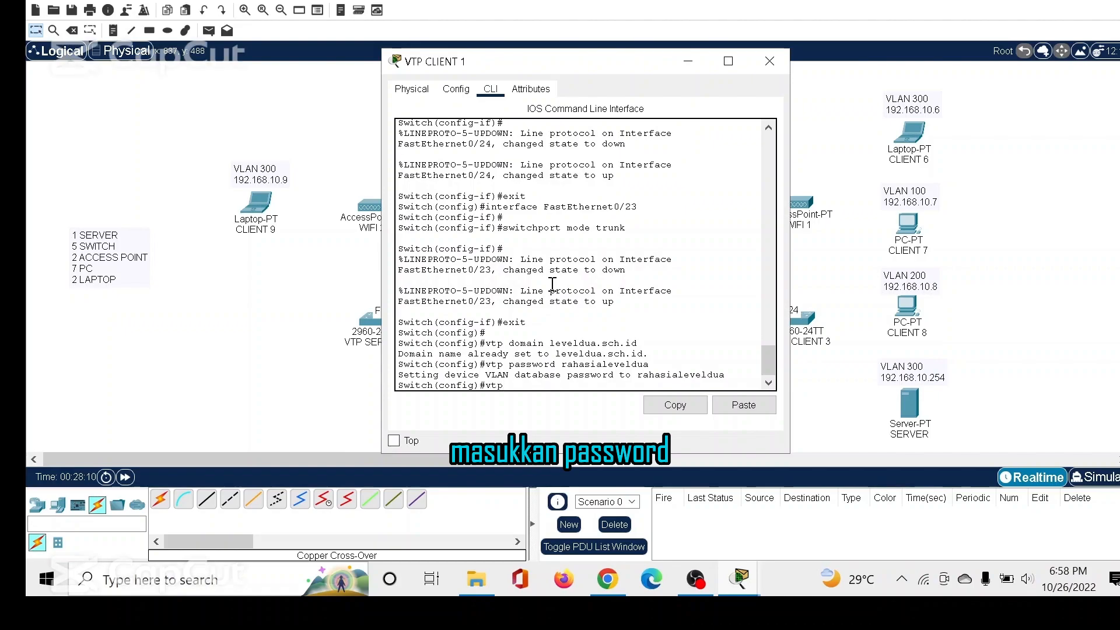
pyautogui.write(' mode client')
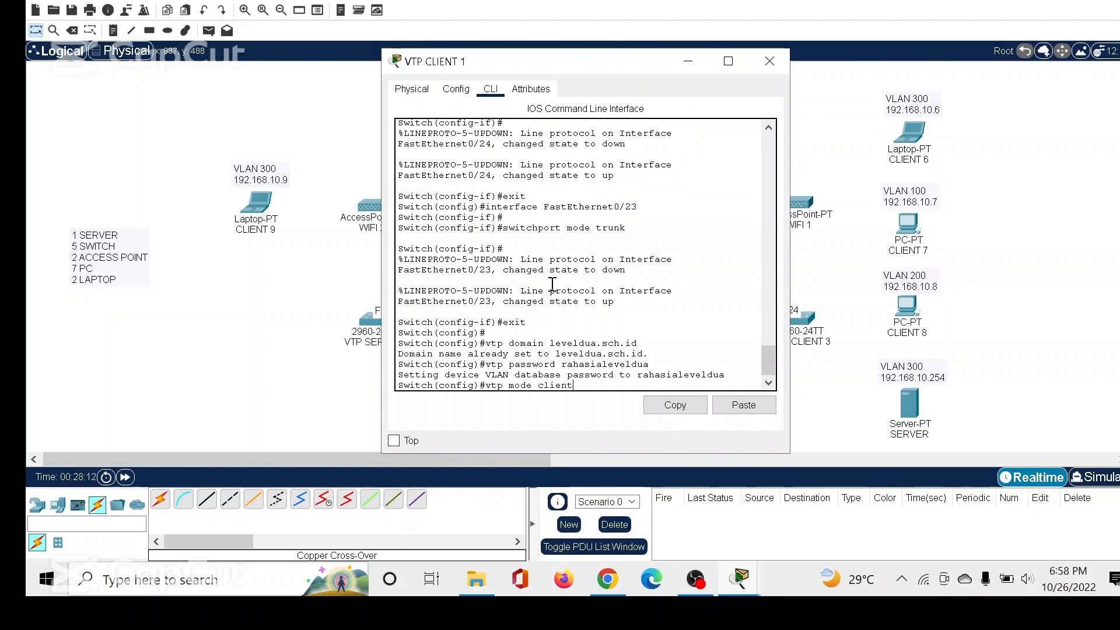
pyautogui.press('Return')
pyautogui.write('end')
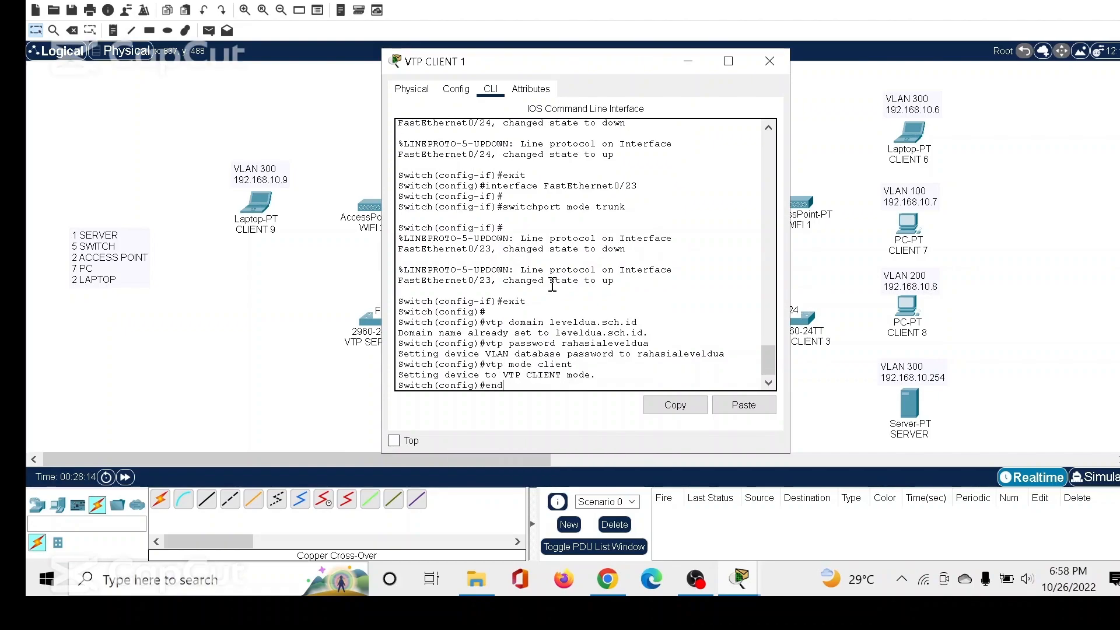
pyautogui.press('Return')
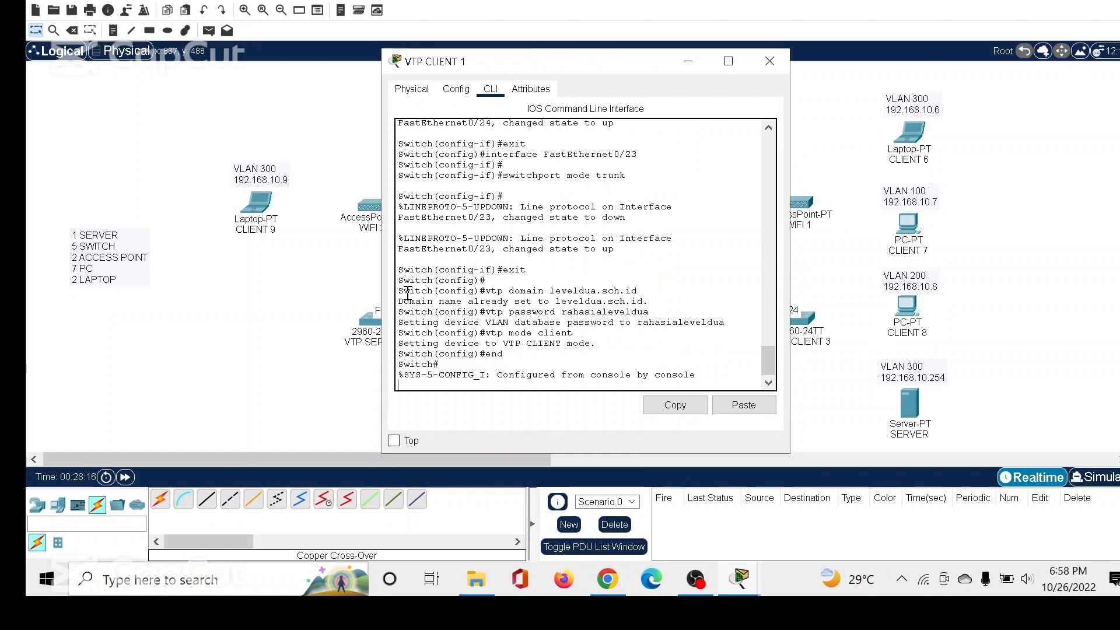
# Review the VTP commands entered on VTP CLIENT 1 and on VTP SERVER by highlighting them in each command line.
pyautogui.moveTo(398, 291); pyautogui.dragTo(536, 357)
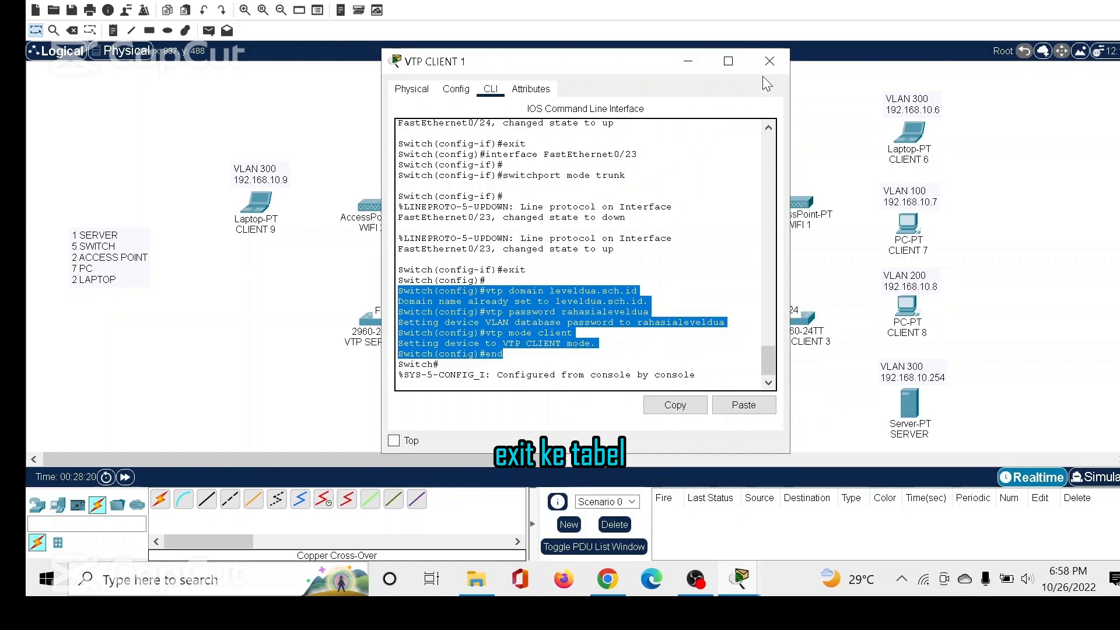
pyautogui.click(770, 61)
pyautogui.click(369, 324)
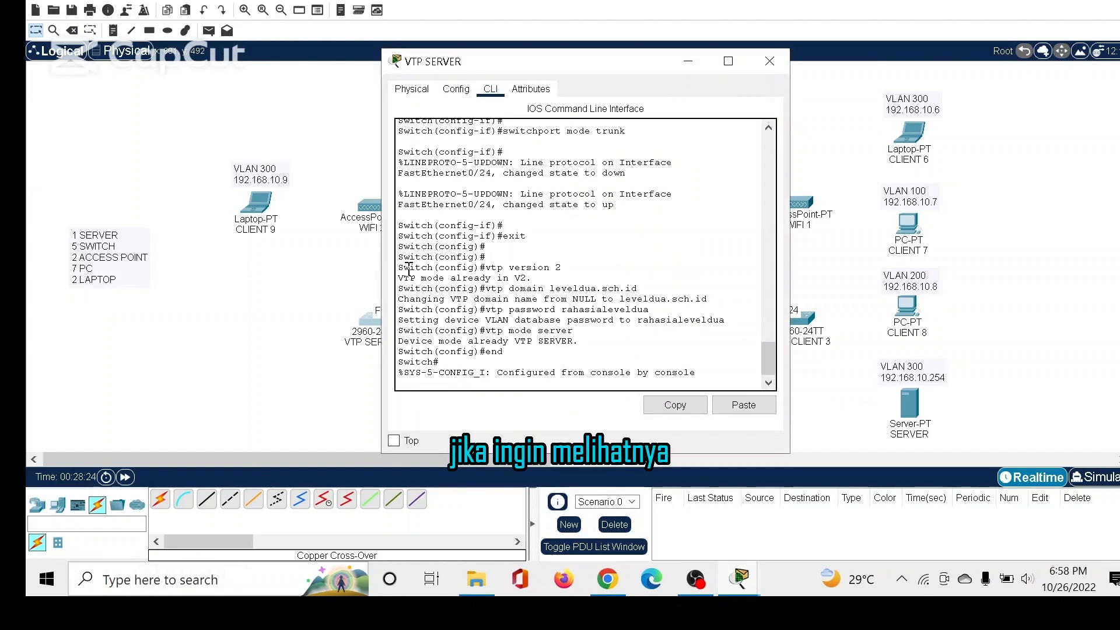
pyautogui.moveTo(398, 267); pyautogui.dragTo(535, 353)
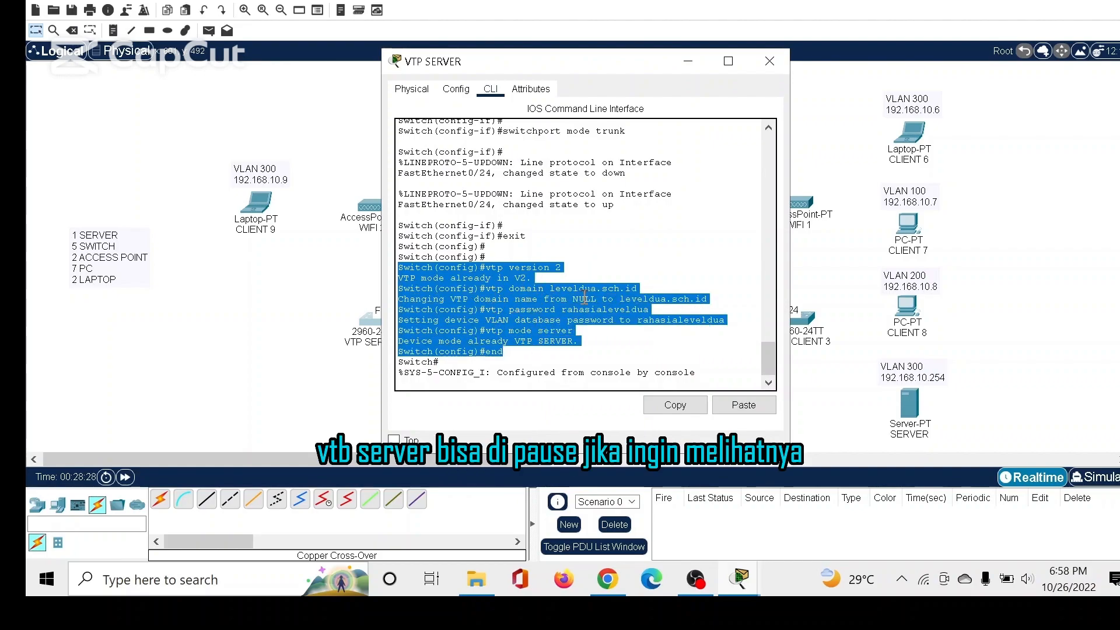
pyautogui.click(787, 67)
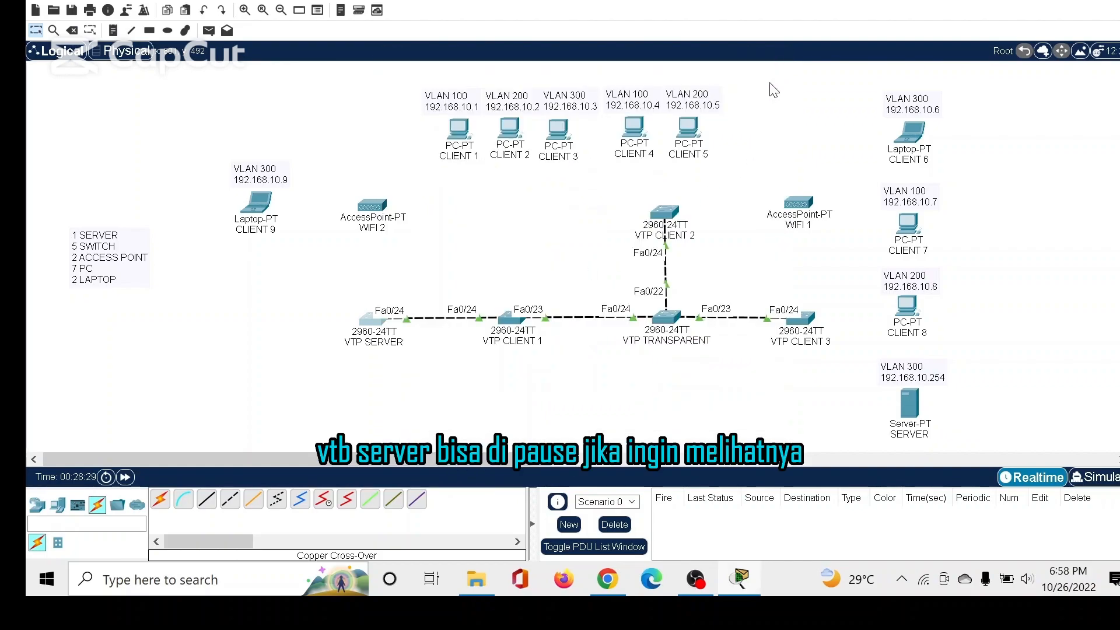
# Open the VTP TRANSPARENT switch's command line and leave interface configuration with "ex".
pyautogui.click(674, 321)
pyautogui.click(490, 88)
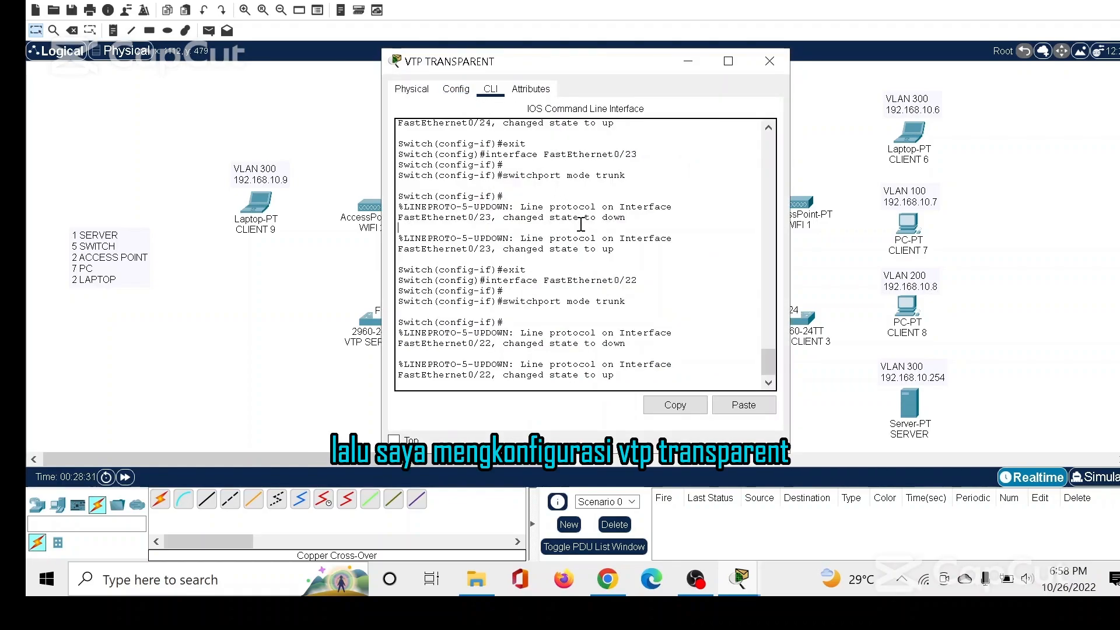
pyautogui.press('Return')
pyautogui.write('e')
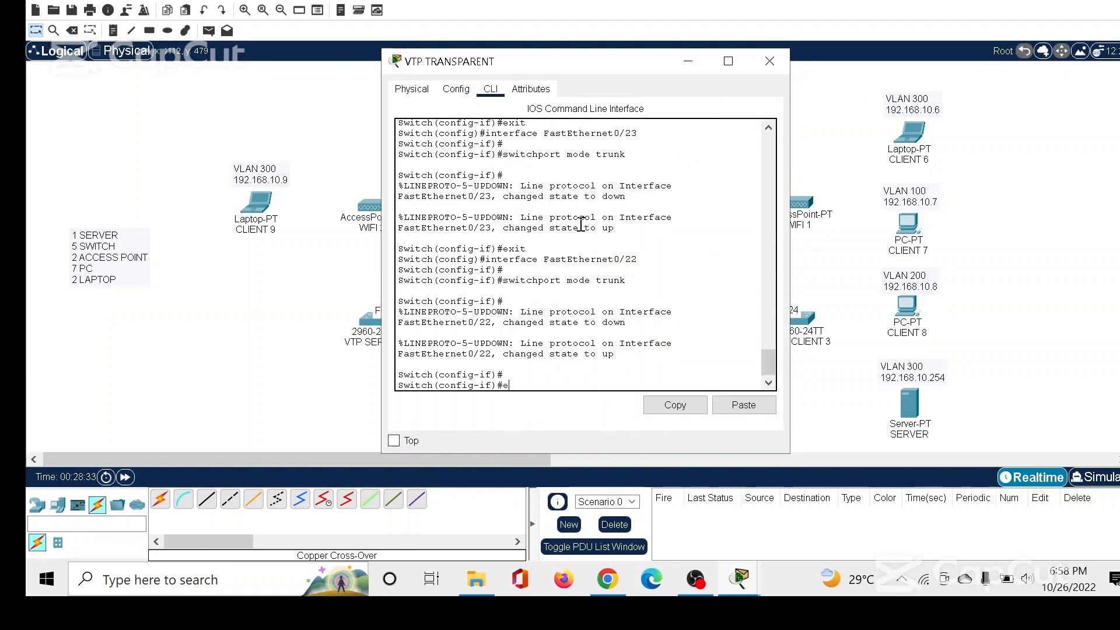
pyautogui.write('x')
pyautogui.press('Return')
pyautogui.press('Return')
pyautogui.press('Return')
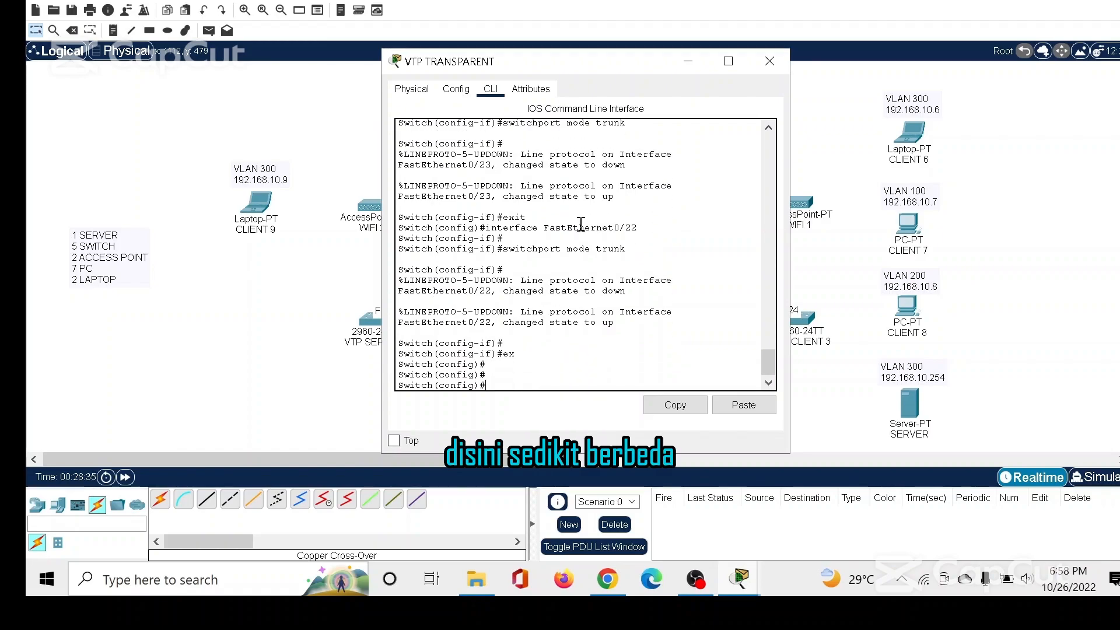
# Run "vtp version 2" on the VTP TRANSPARENT switch.
pyautogui.write('vtp version 2')
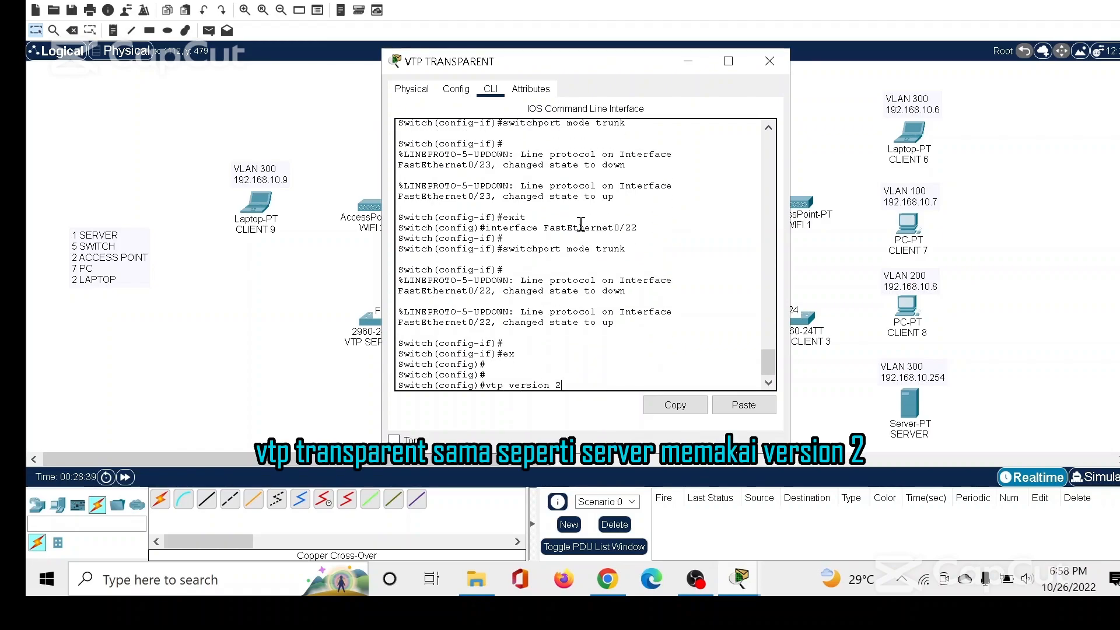
pyautogui.press('Return')
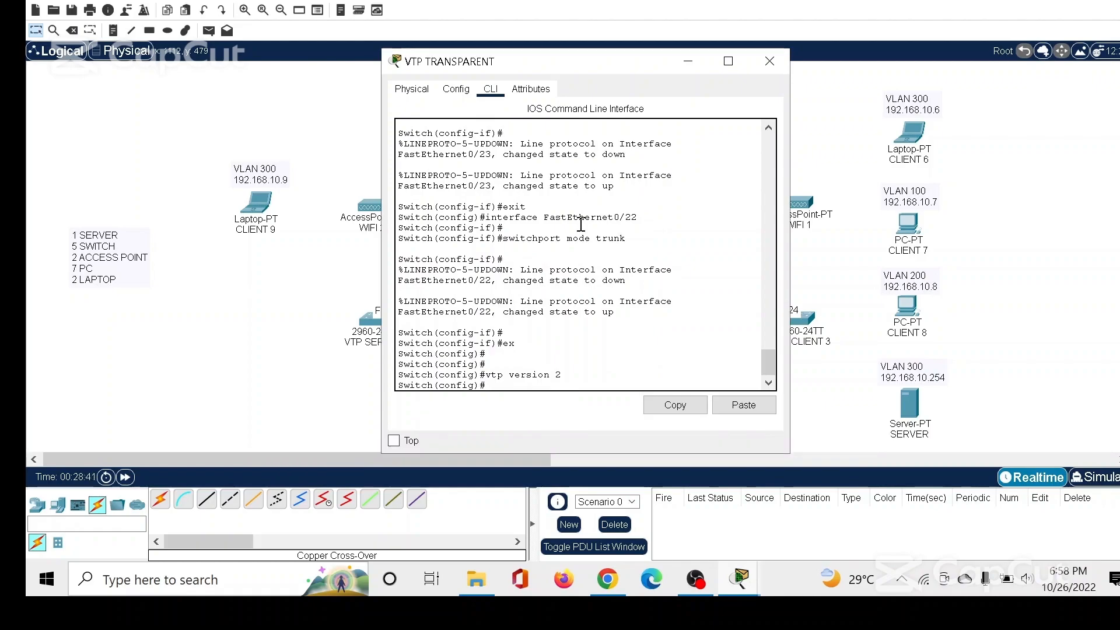
# Set the VTP domain of the VTP TRANSPARENT switch to leveldua.sch.id.
pyautogui.write('vt')
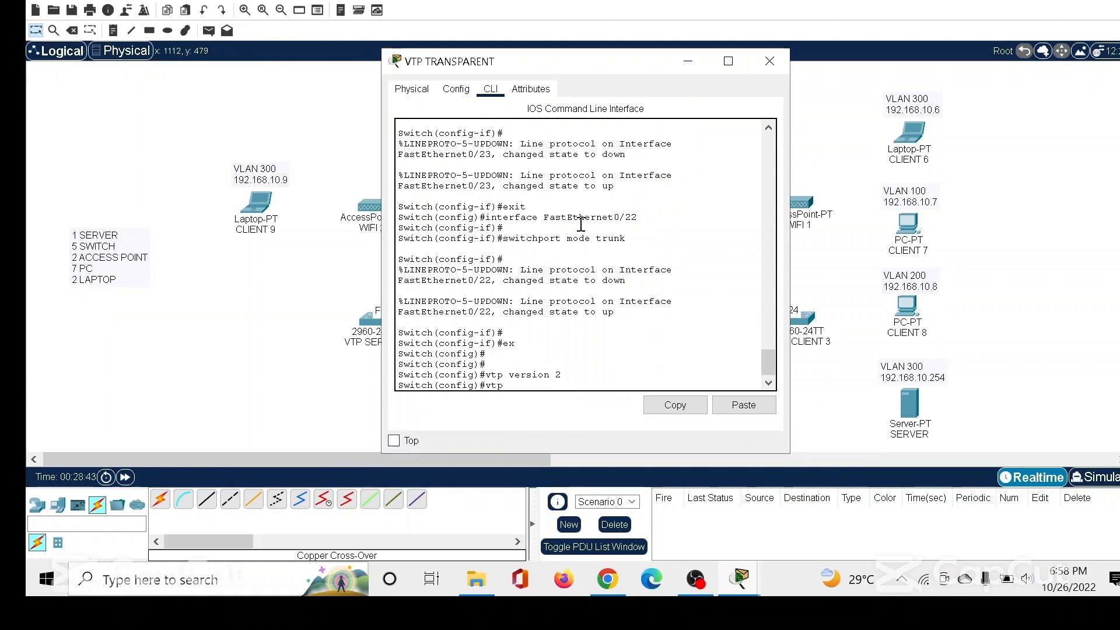
pyautogui.write('p doa')
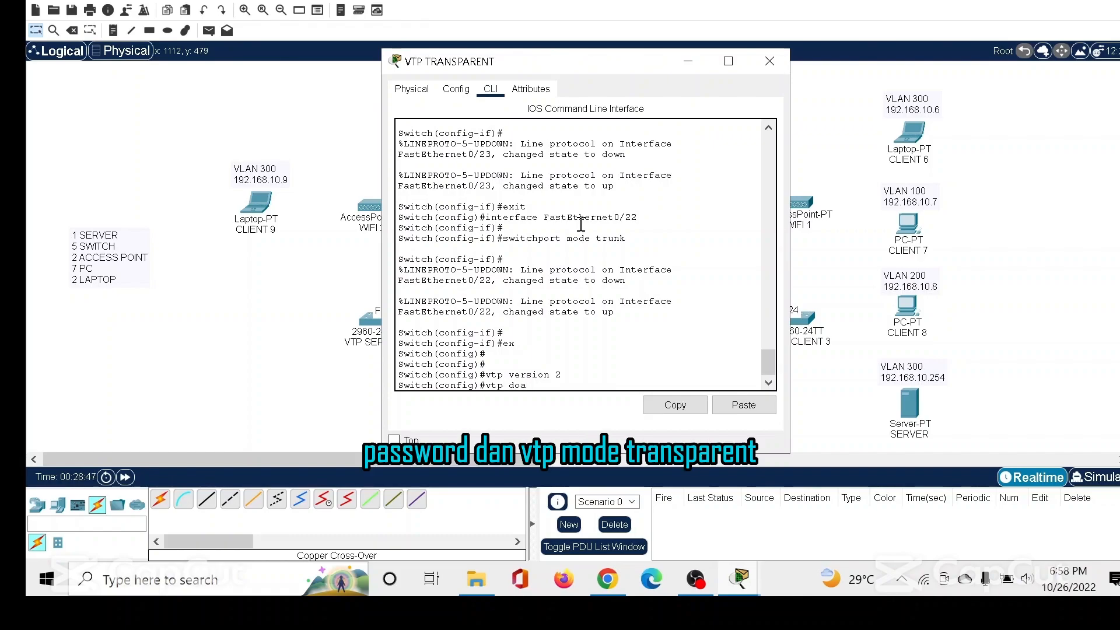
pyautogui.write('min lev')
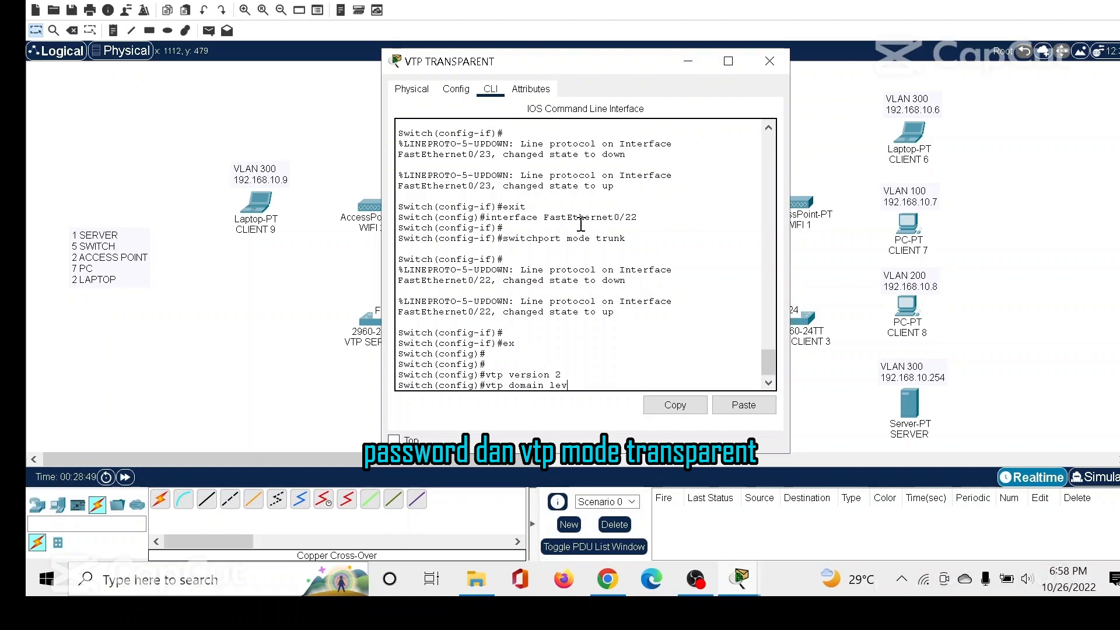
pyautogui.write('eldua.sch.id')
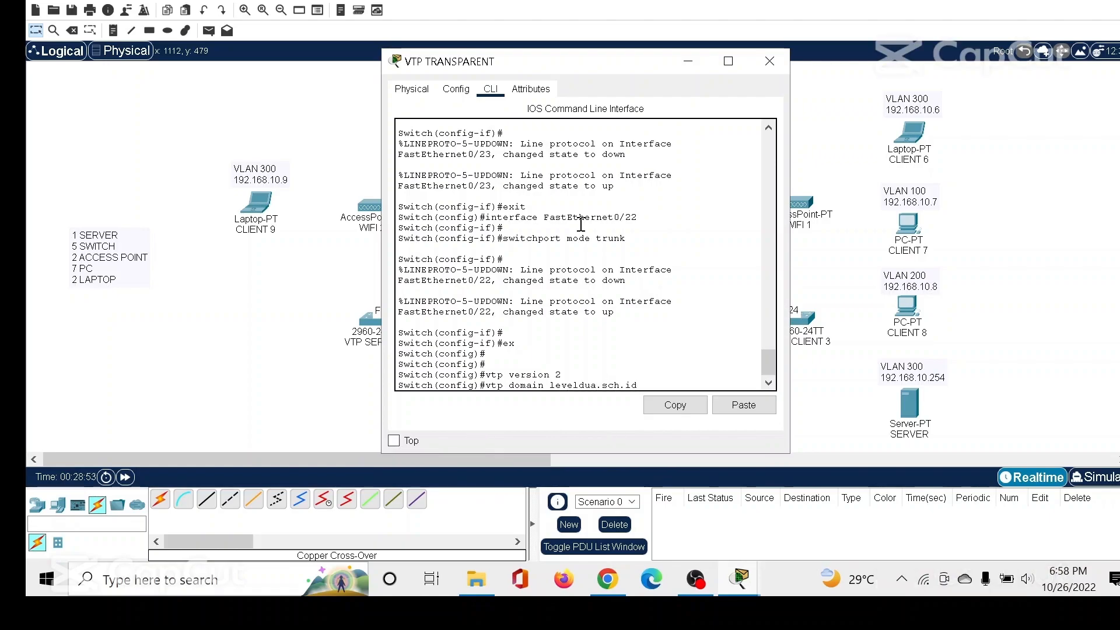
pyautogui.press('Return')
# Set the VTP password on the VTP TRANSPARENT switch and change its VTP mode to transparent.
pyautogui.write('vtp password')
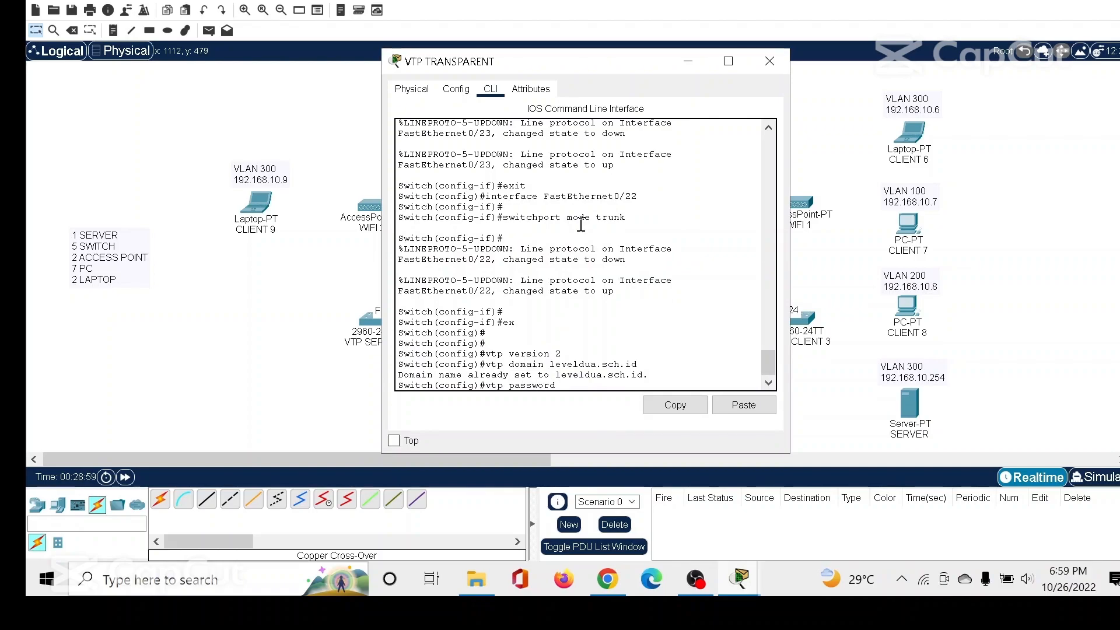
pyautogui.write('rahasialeveldua')
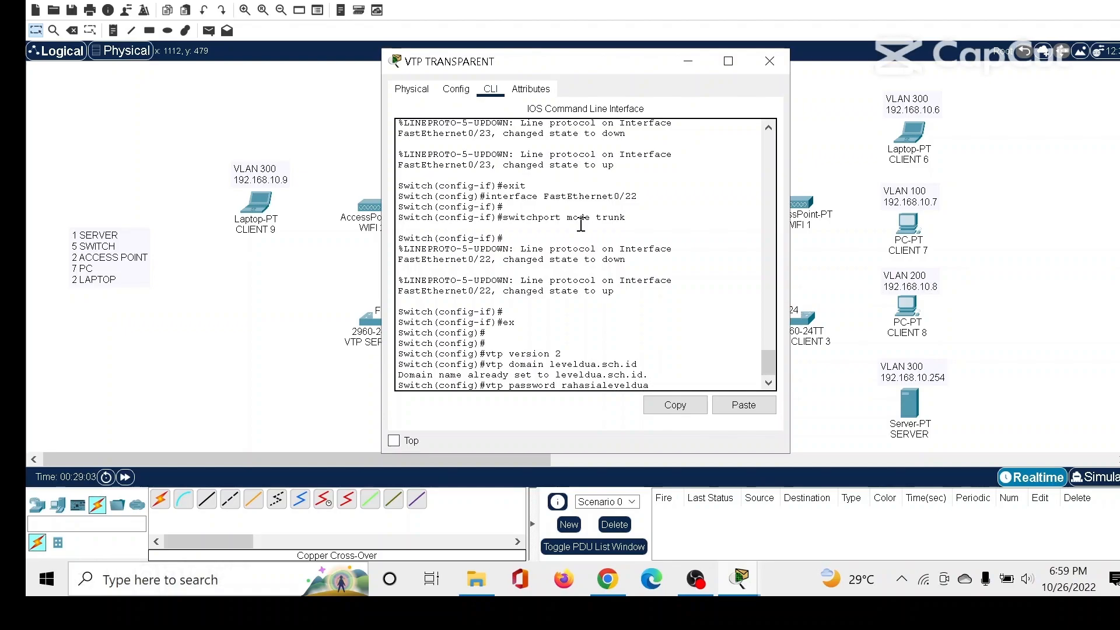
pyautogui.press('Return')
pyautogui.write('vtp version 2')
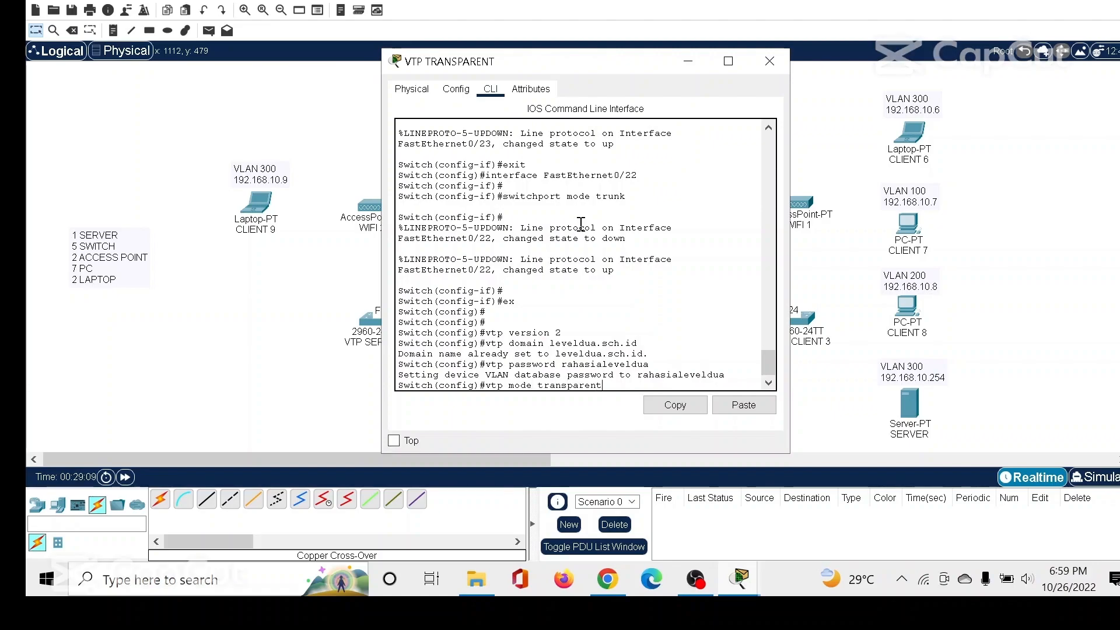
pyautogui.press('Return')
# Run "vtp version 2" again on VTP TRANSPARENT, end configuration mode, and close the switch's window.
pyautogui.write('vtp versio')
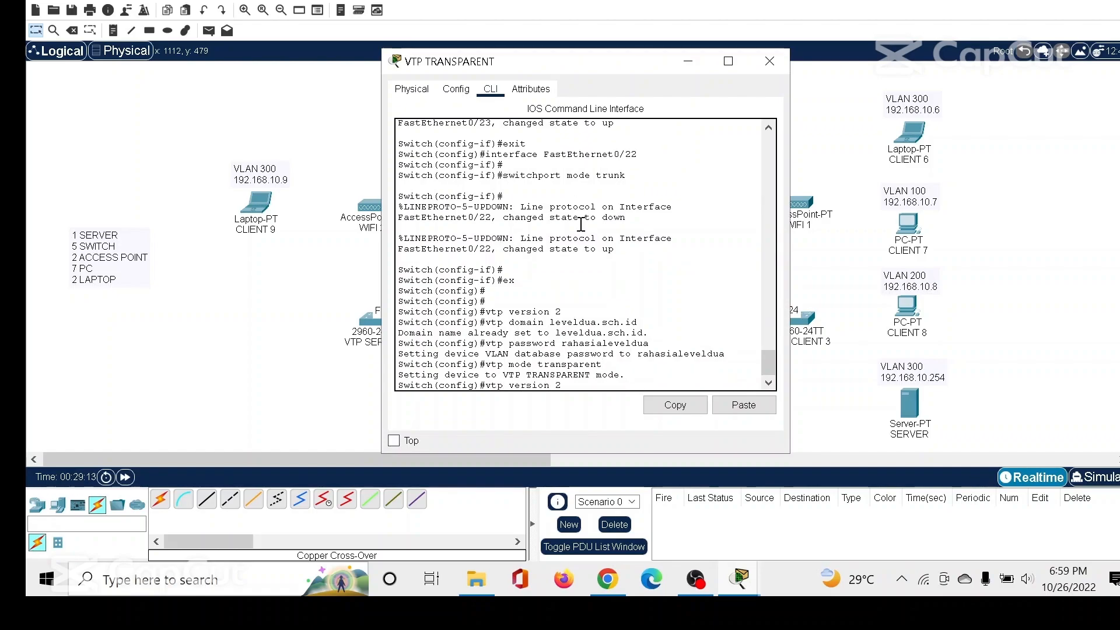
pyautogui.write('n 2')
pyautogui.press('Return')
pyautogui.write('ens')
pyautogui.press('Return')
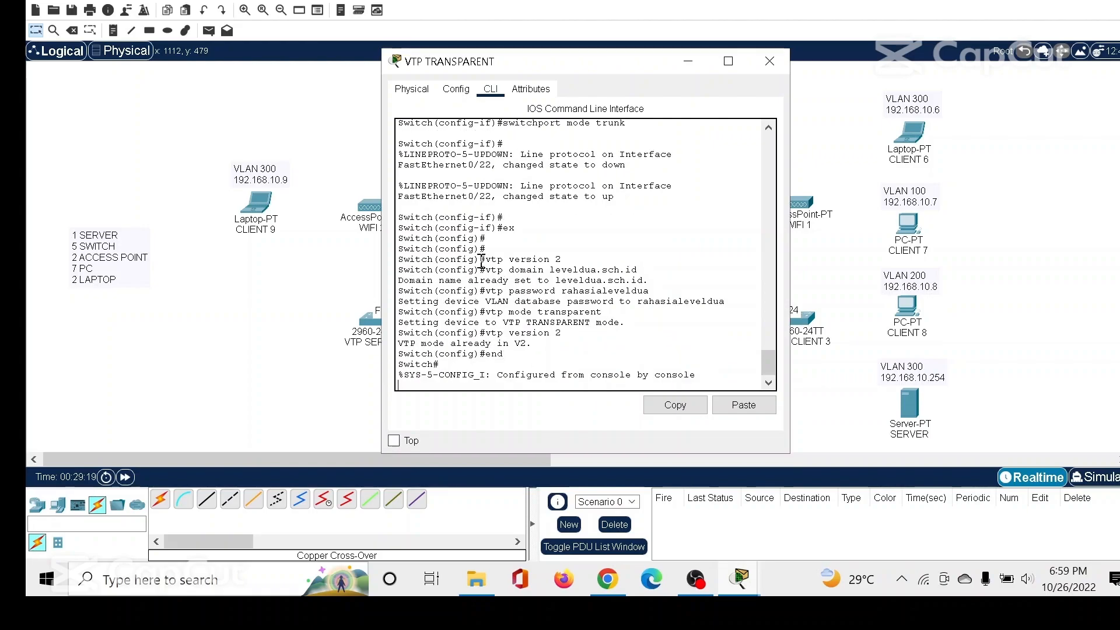
pyautogui.moveTo(398, 259); pyautogui.dragTo(503, 354)
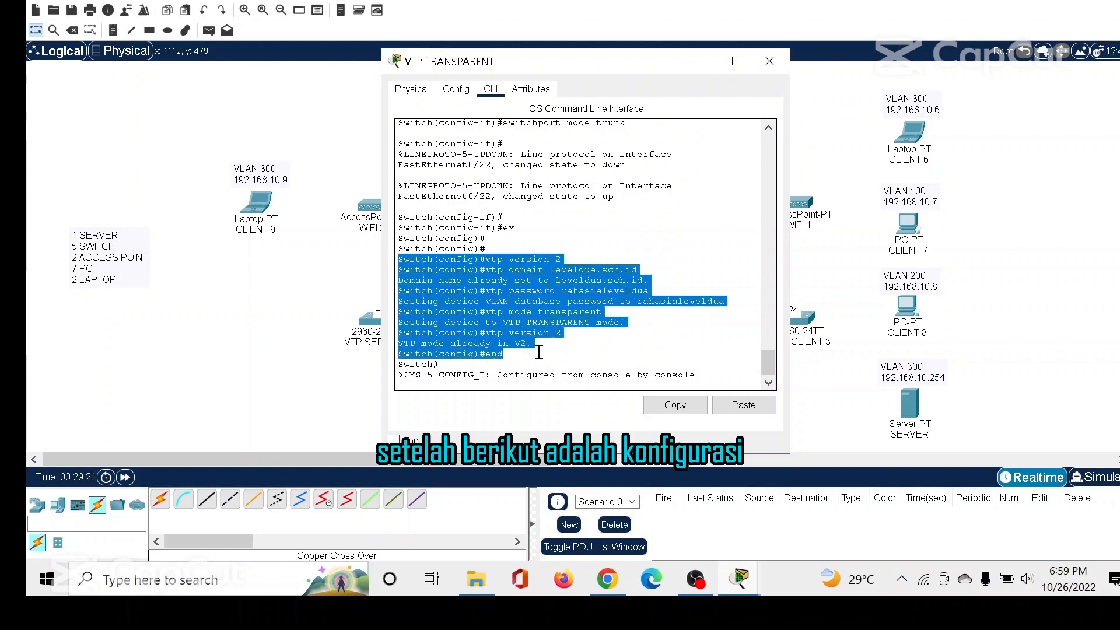
pyautogui.click(769, 61)
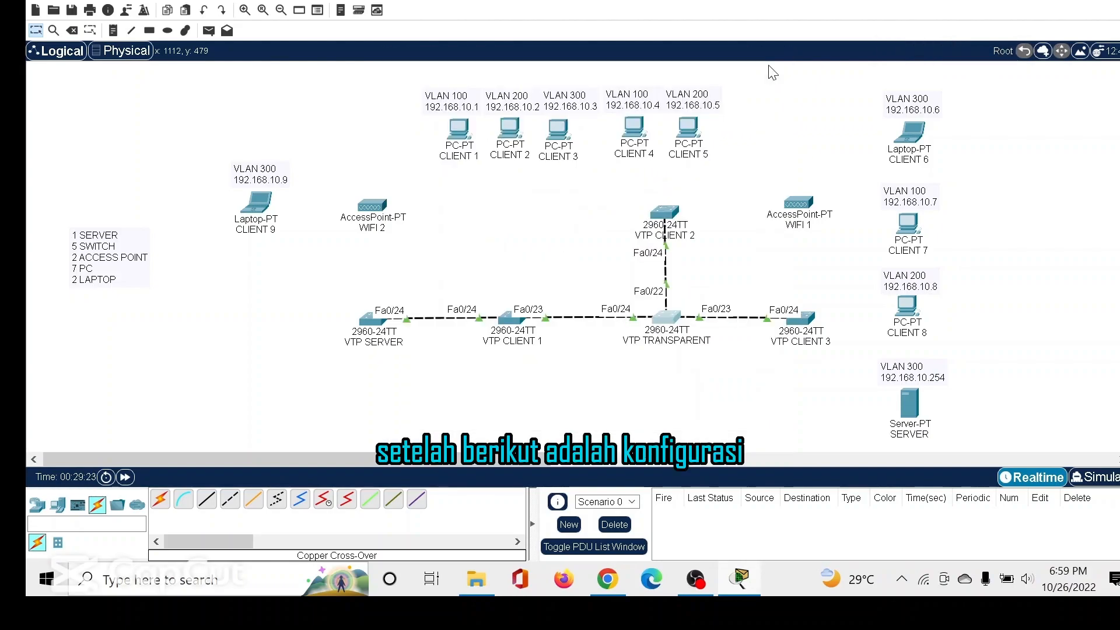
# Leave interface configuration on the VTP CLIENT 2 switch and set its VTP domain to leveldua.sch.id.
pyautogui.click(665, 219)
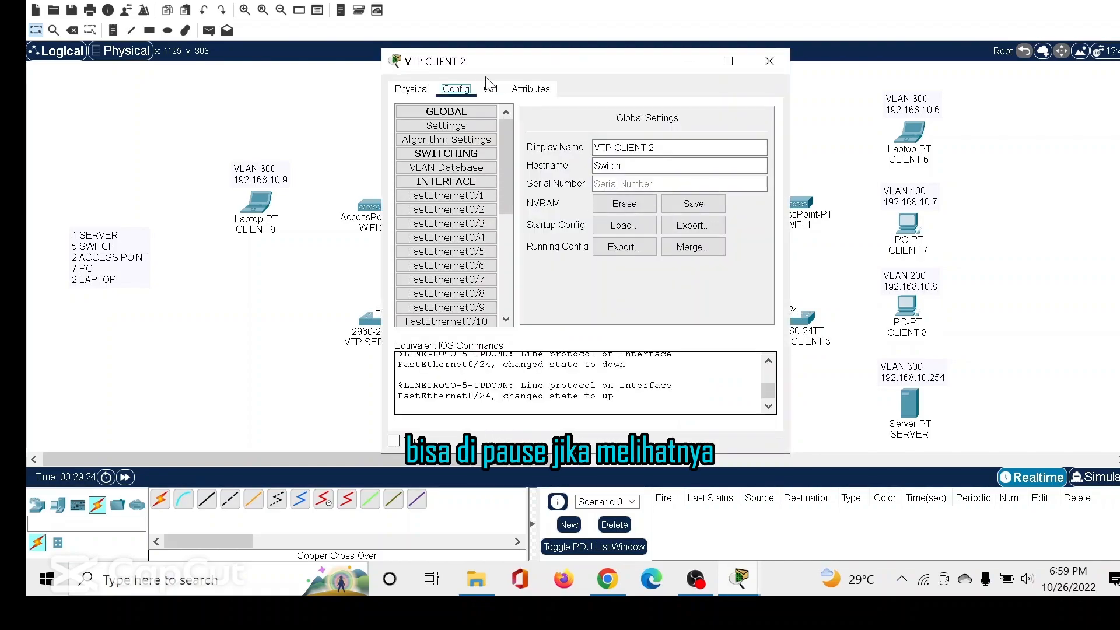
pyautogui.click(492, 91)
pyautogui.write('ex')
pyautogui.press('Return')
pyautogui.press('Return')
pyautogui.write('vtp')
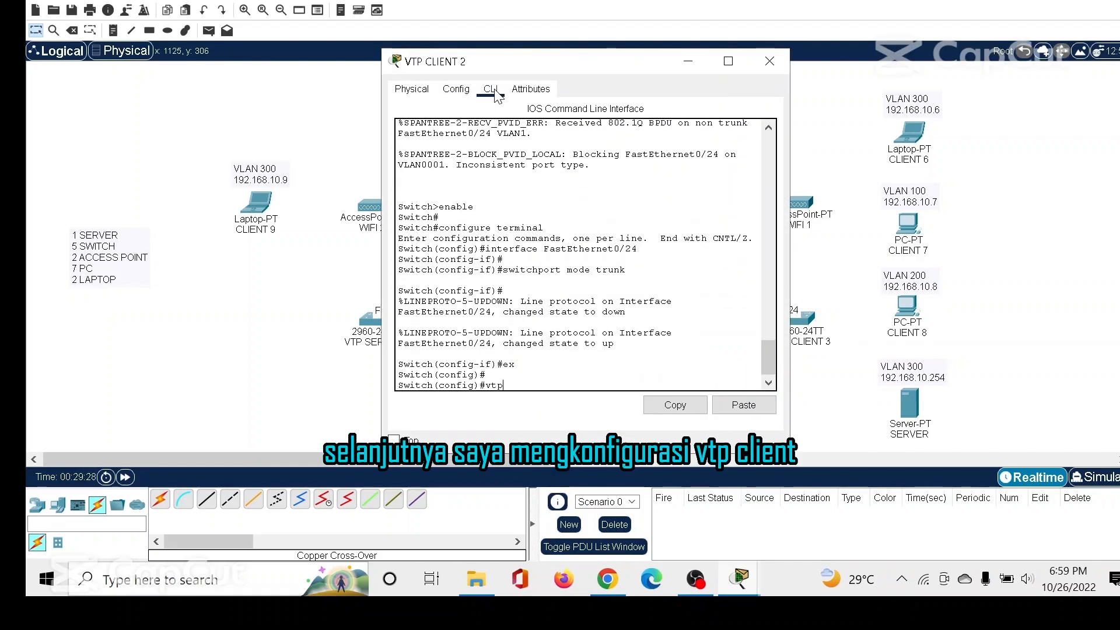
pyautogui.write(' domain')
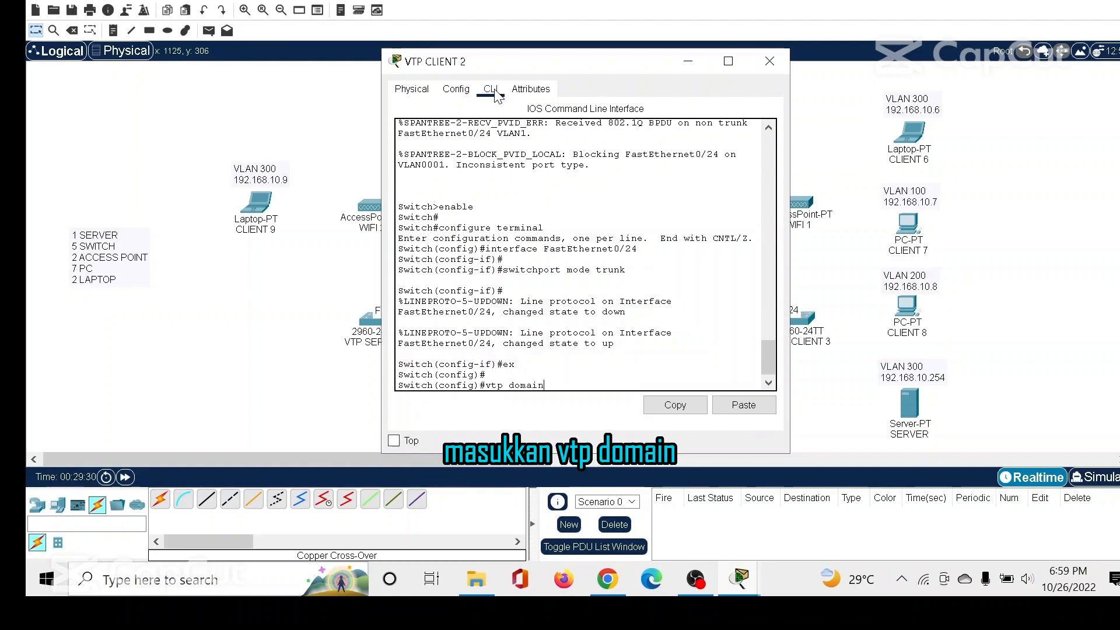
pyautogui.write(' 1')
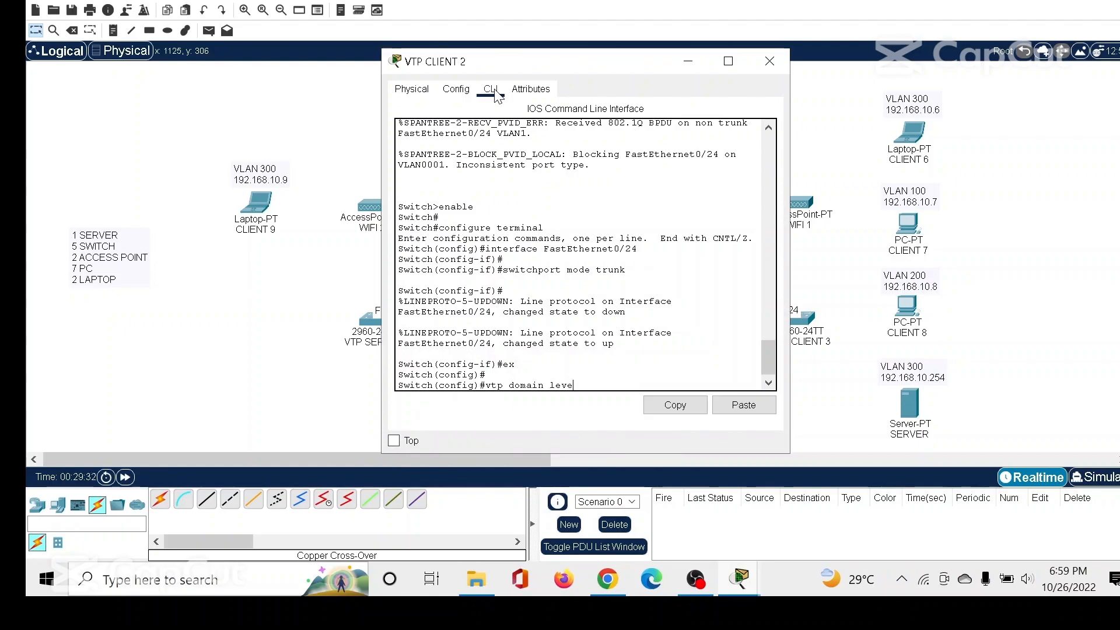
pyautogui.write('eveldua.sch.id')
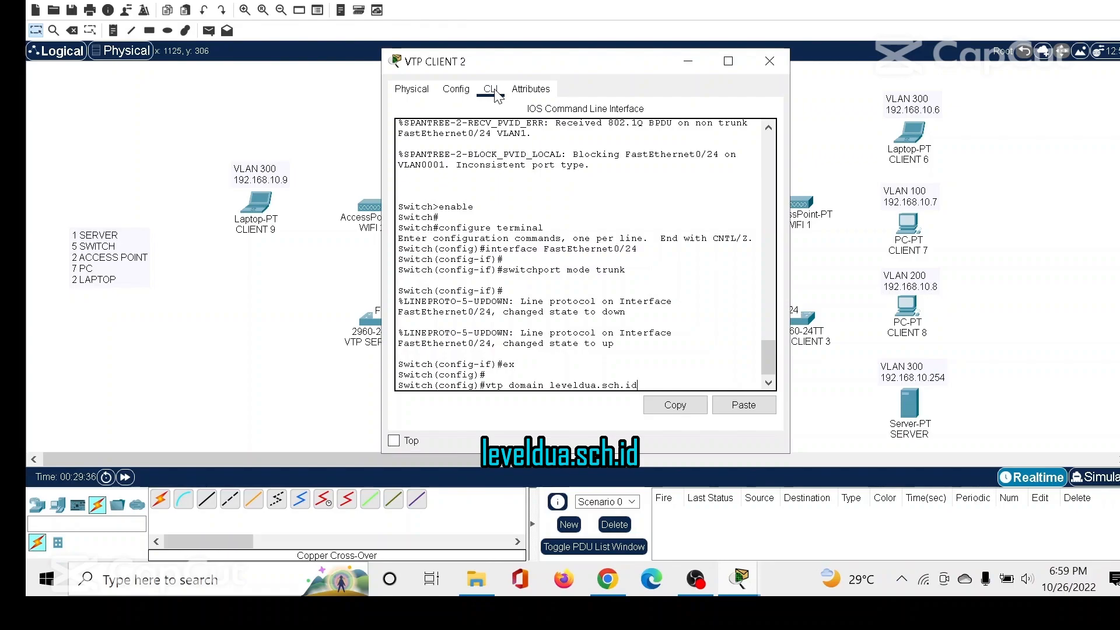
pyautogui.press('Return')
# Set the VTP password on the VTP CLIENT 2 switch.
pyautogui.write('vtp password')
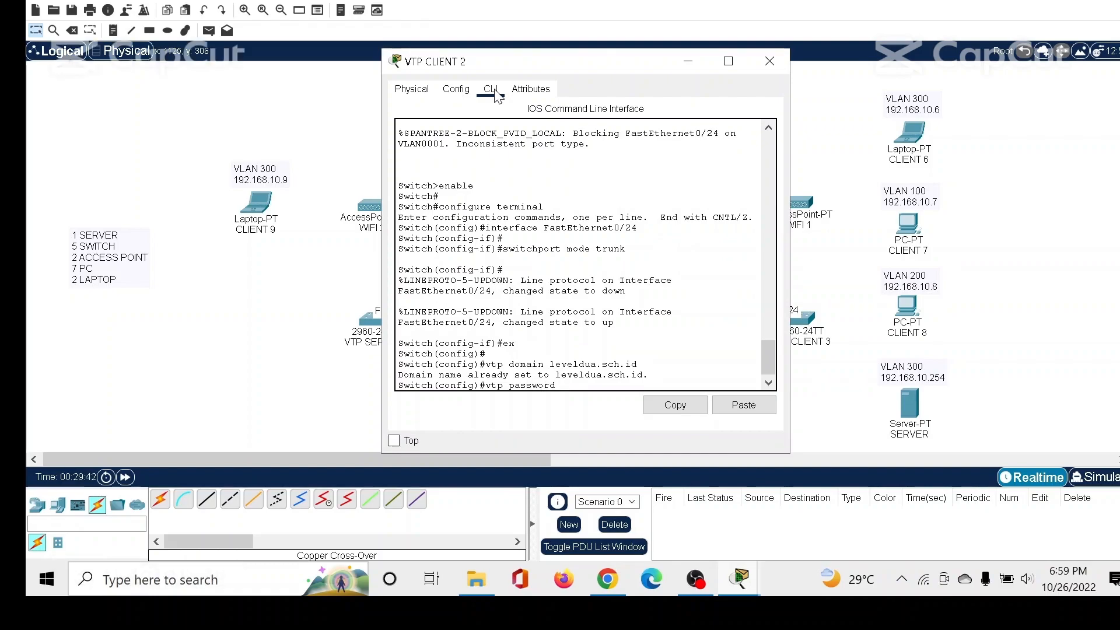
pyautogui.write(' rahasialeveld')
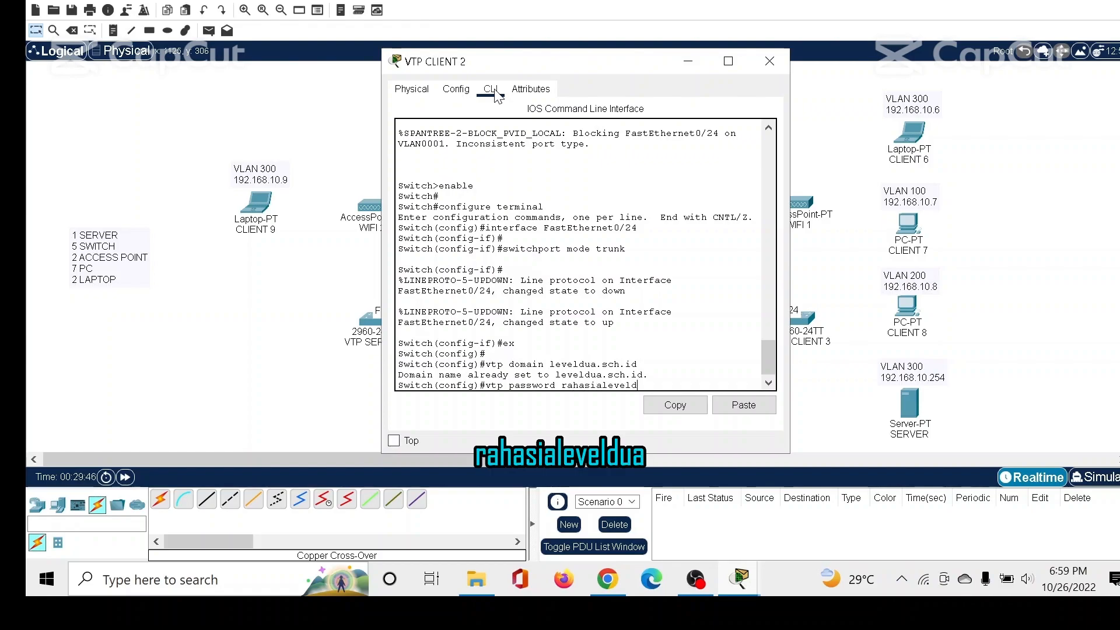
pyautogui.write('ua')
pyautogui.press('Return')
# Set VTP CLIENT 2 to VTP client mode, end configuration mode and close the switch's window.
pyautogui.write('vt')
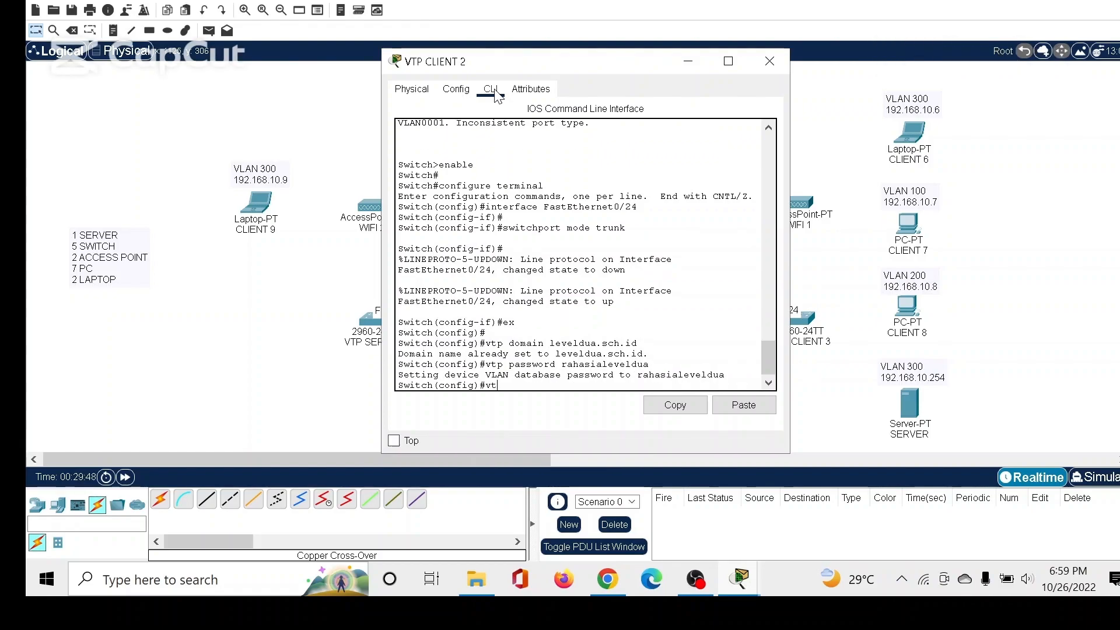
pyautogui.write('p mode client')
pyautogui.press('Return')
pyautogui.write('end')
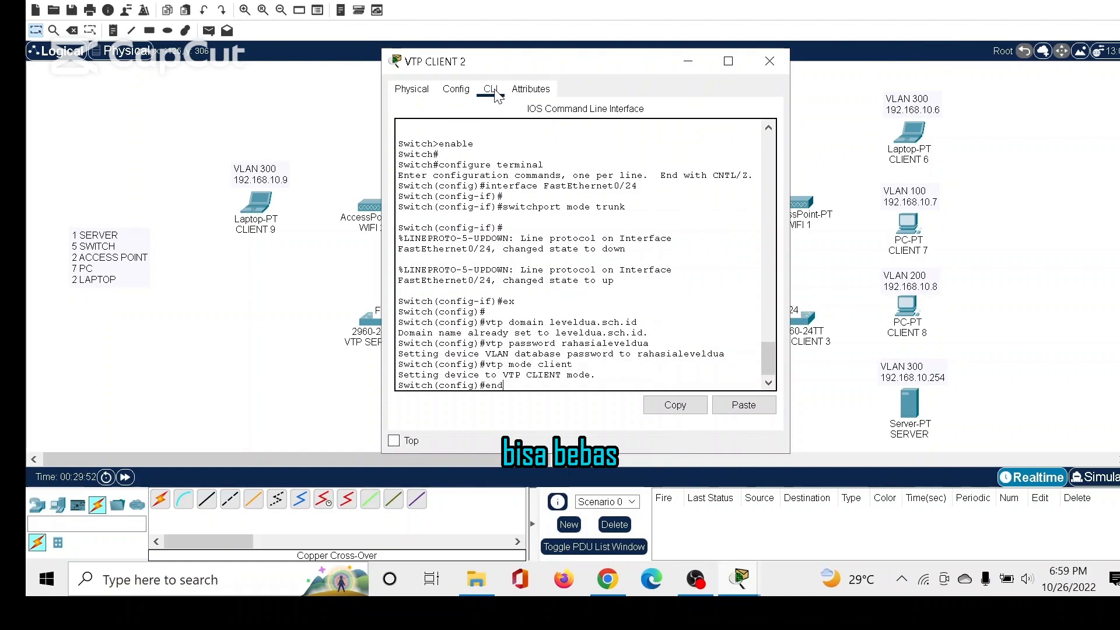
pyautogui.press('Return')
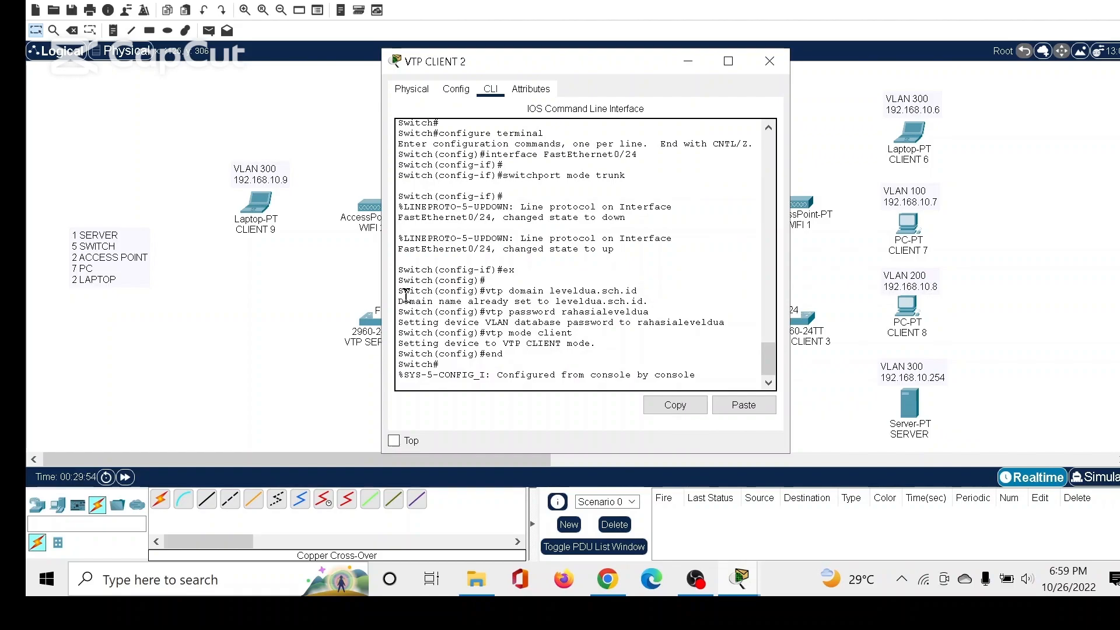
pyautogui.moveTo(399, 291); pyautogui.dragTo(540, 360)
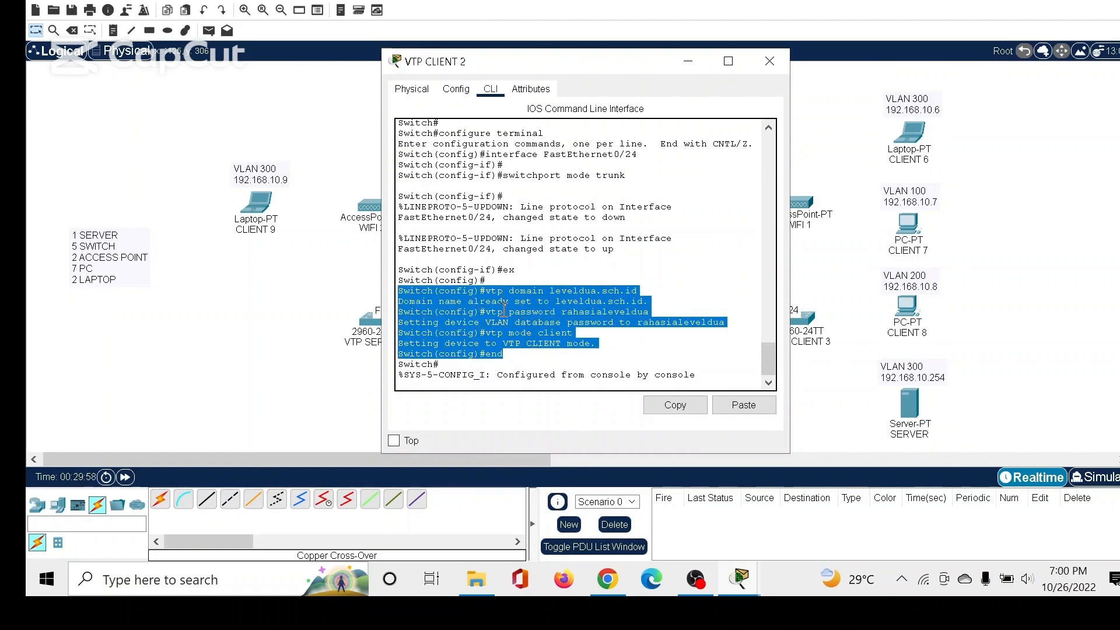
pyautogui.click(769, 60)
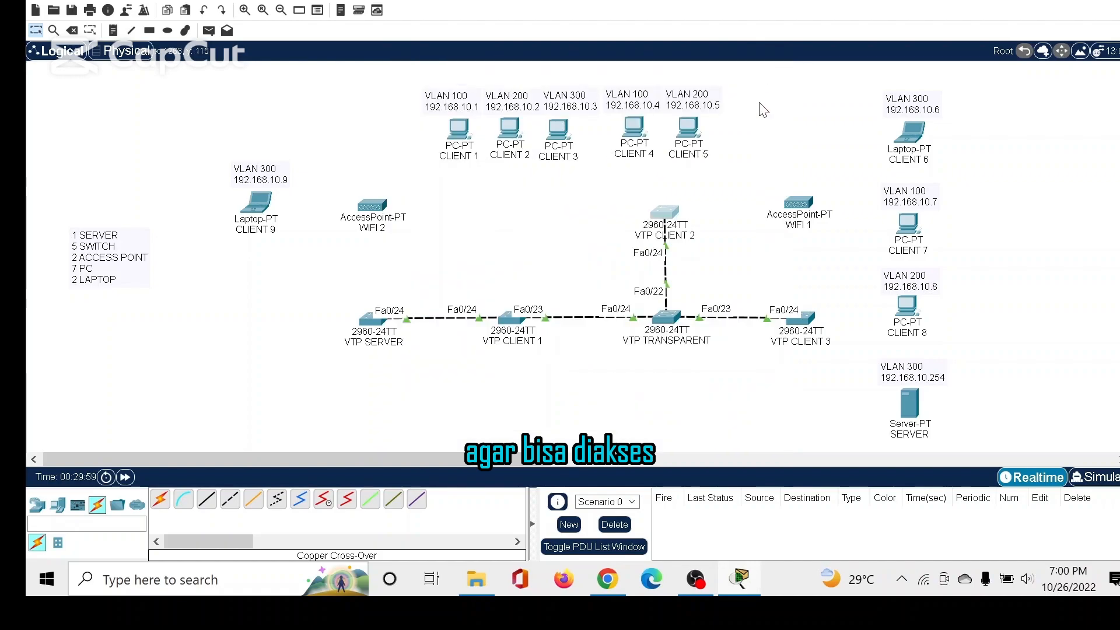
# Leave interface configuration on the VTP CLIENT 3 switch and set its VTP domain to leveldua.sch.id.
pyautogui.click(802, 316)
pyautogui.click(490, 89)
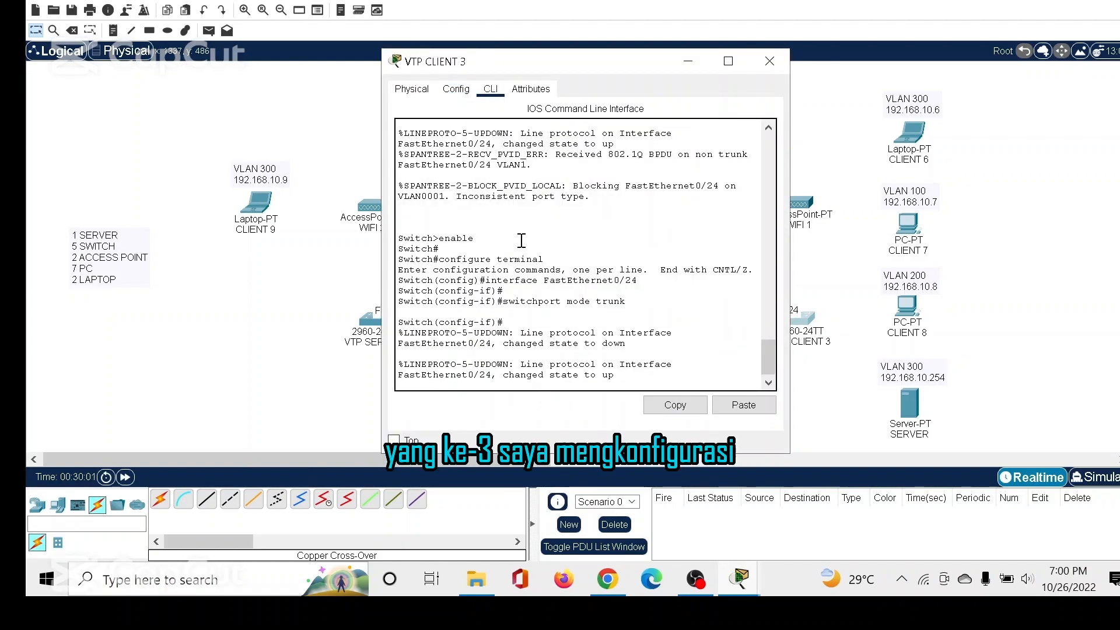
pyautogui.press('Return')
pyautogui.press('Return')
pyautogui.write('ex')
pyautogui.press('Return')
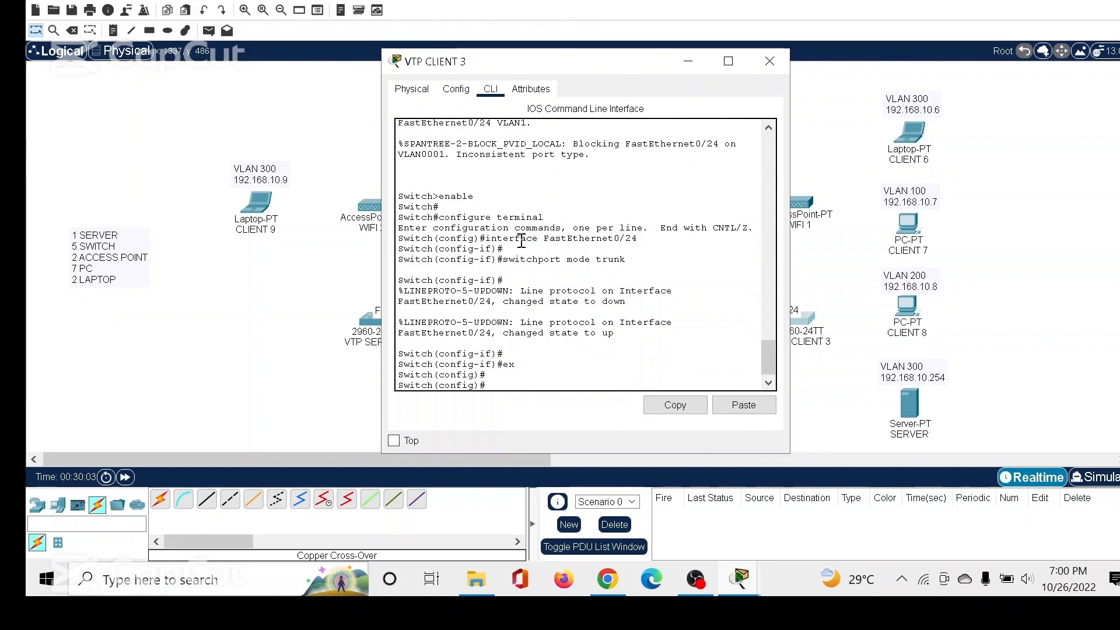
pyautogui.write('vtp mode')
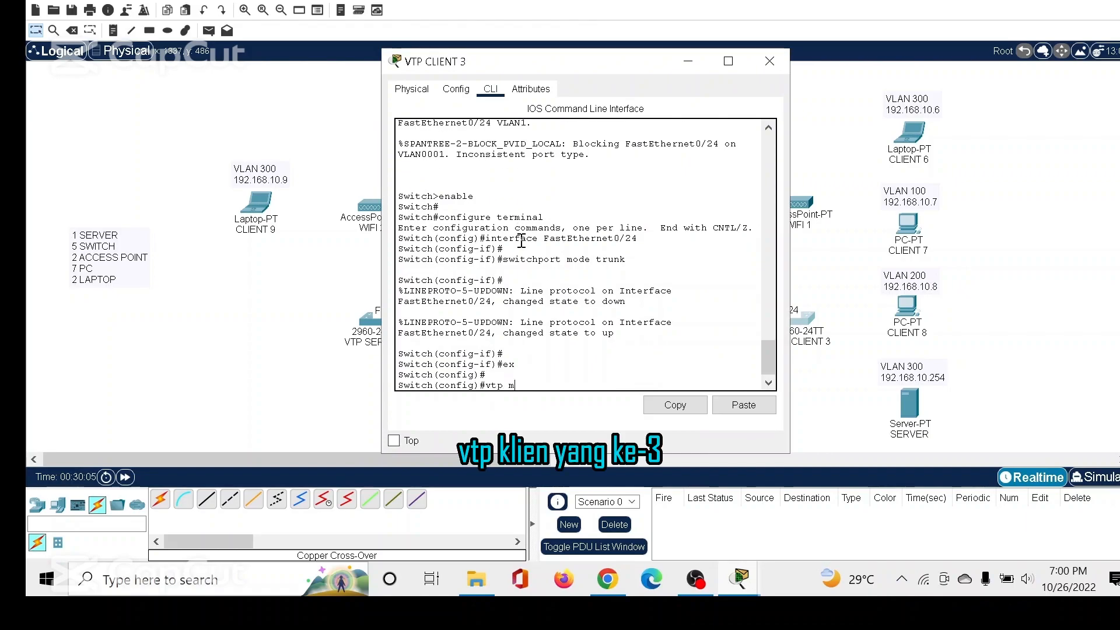
pyautogui.press('BackSpace')
pyautogui.write('domain ')
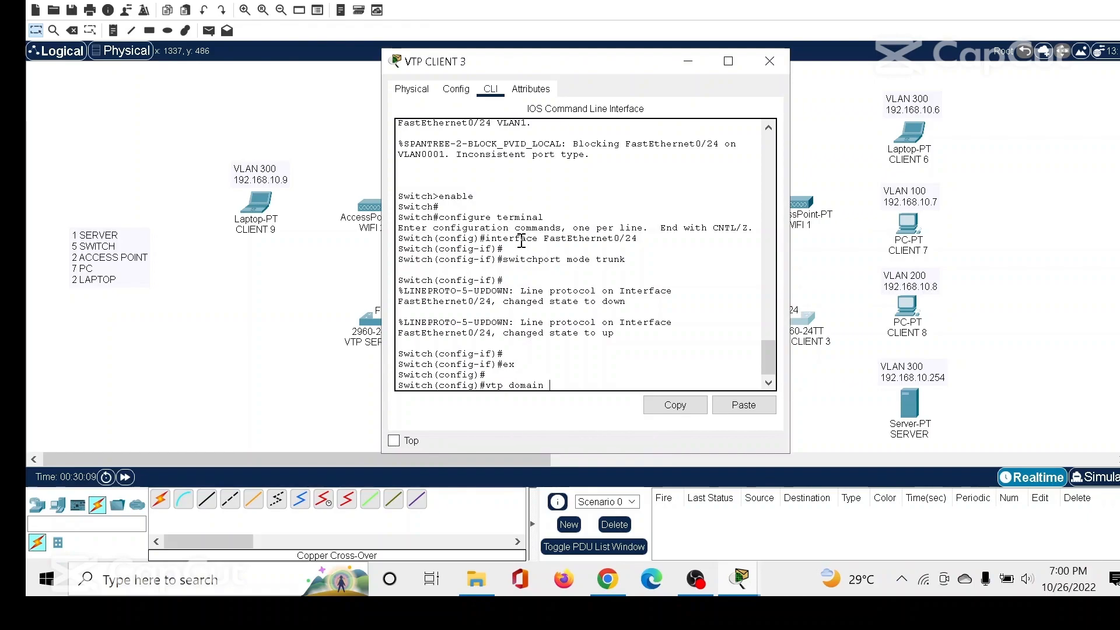
pyautogui.write('leveldua.sch.id')
pyautogui.press('Return')
# Set the VTP password on the VTP CLIENT 3 switch.
pyautogui.write('vtp password')
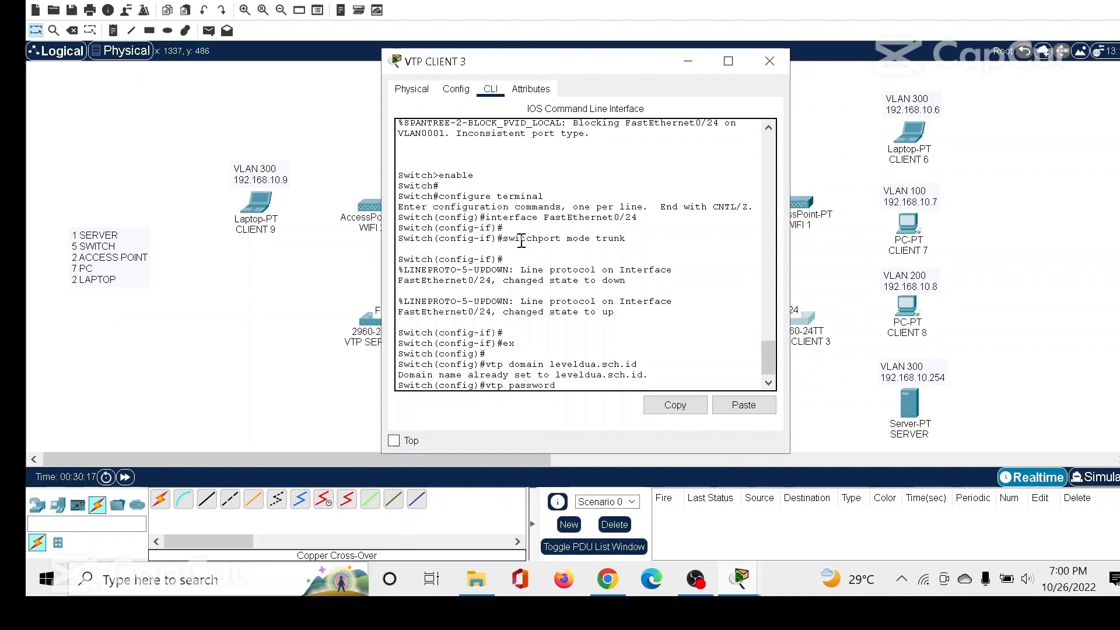
pyautogui.write(' rahasialeveldua')
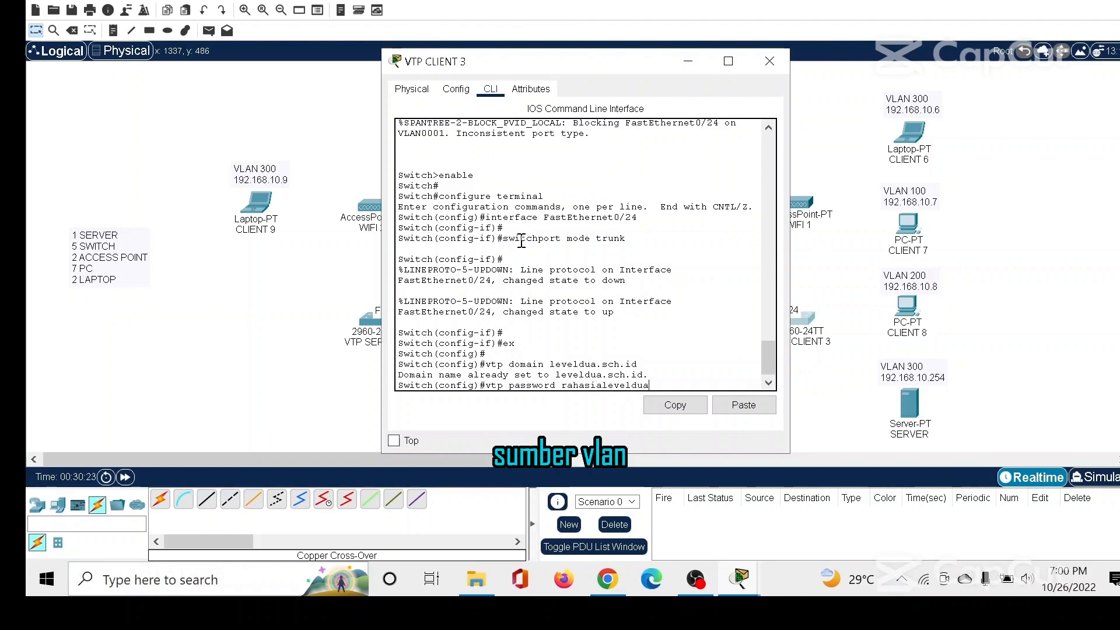
pyautogui.press('Return')
# Set VTP CLIENT 3 to VTP client mode, end configuration mode and close the switch's window.
pyautogui.write('vtp')
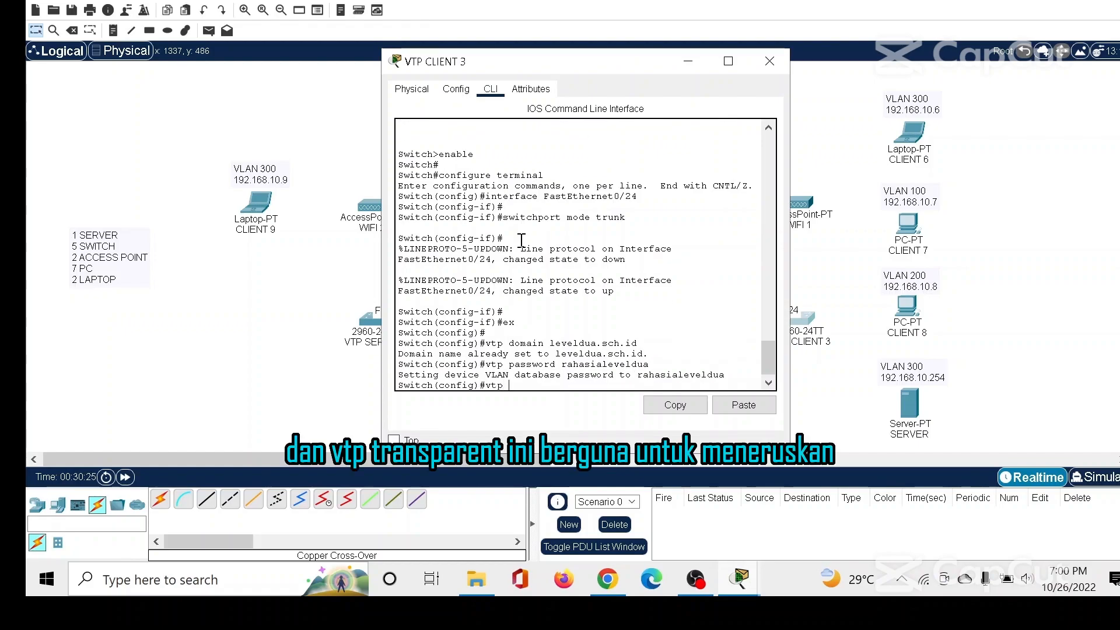
pyautogui.write(' mode client')
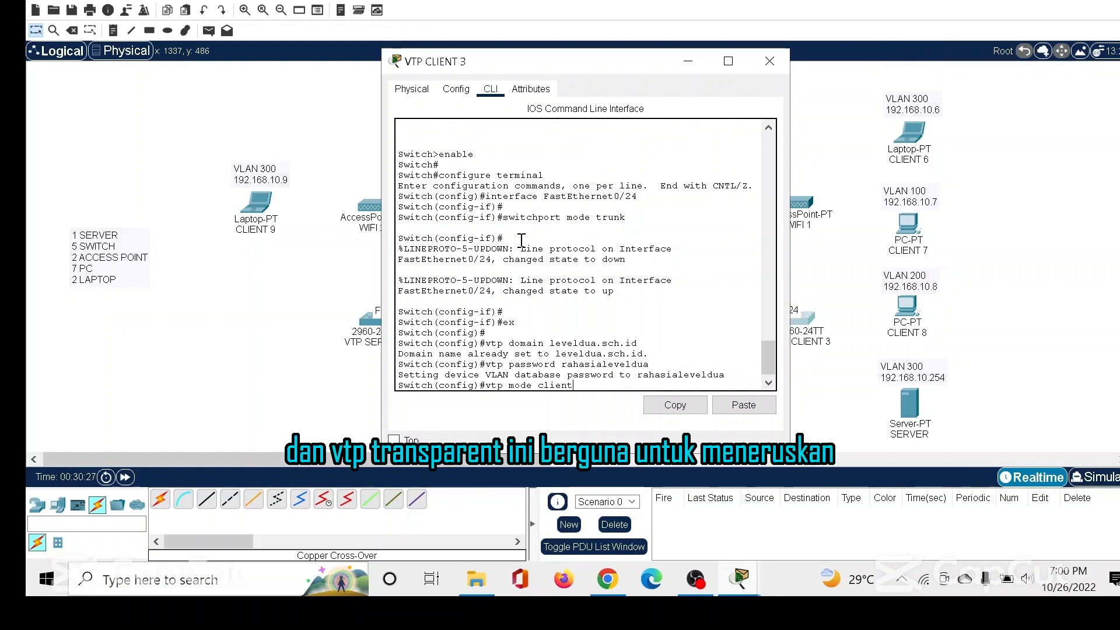
pyautogui.press('Return')
pyautogui.write('end')
pyautogui.press('Return')
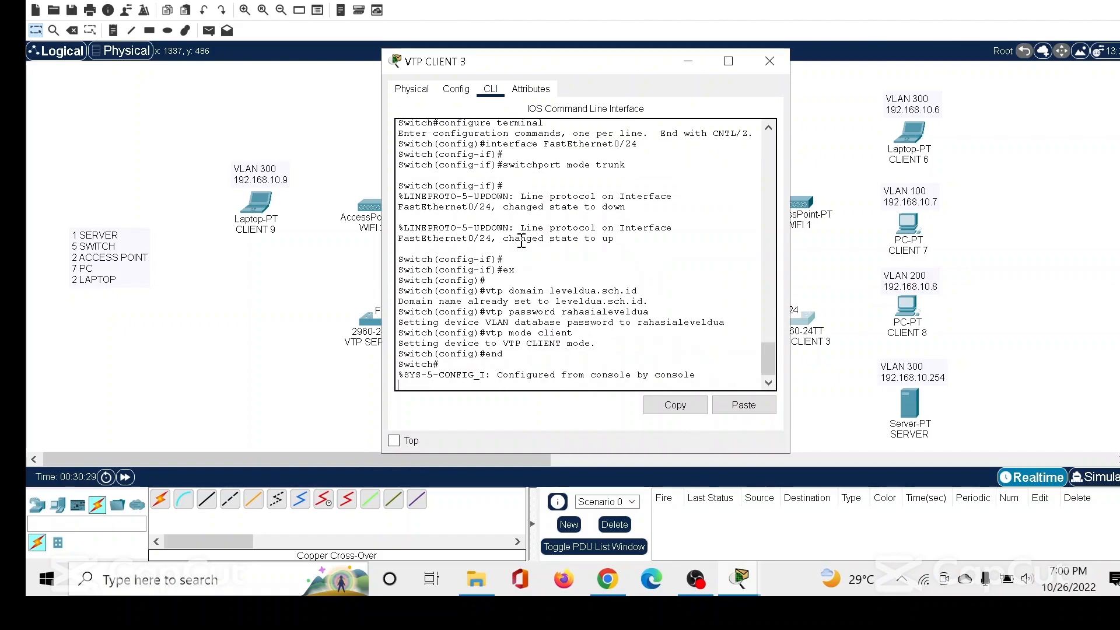
pyautogui.moveTo(398, 290); pyautogui.dragTo(503, 354)
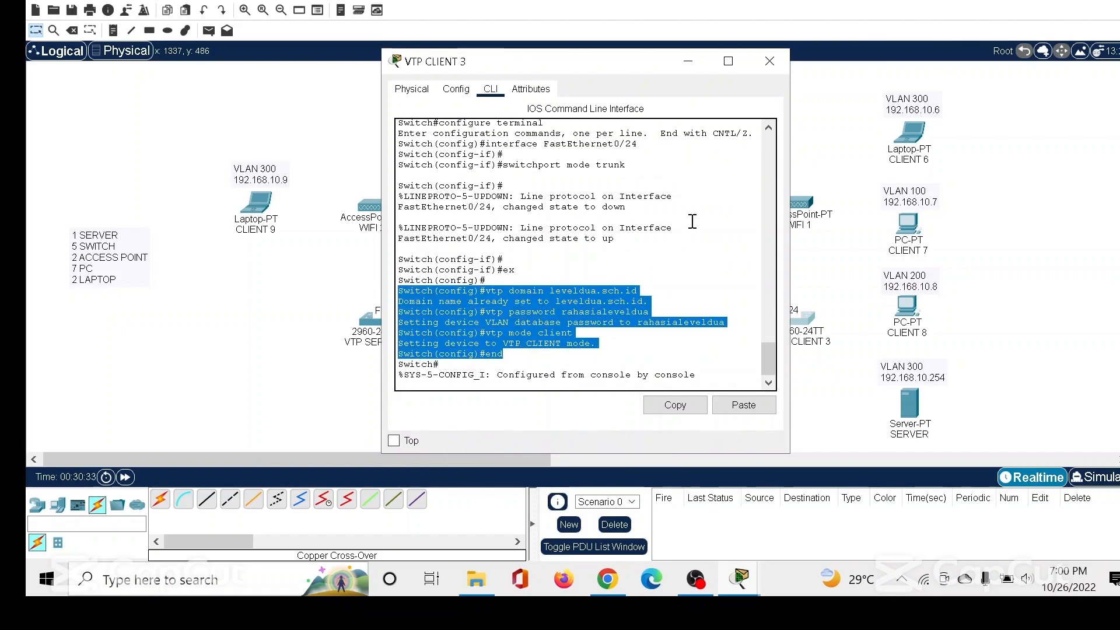
pyautogui.click(769, 61)
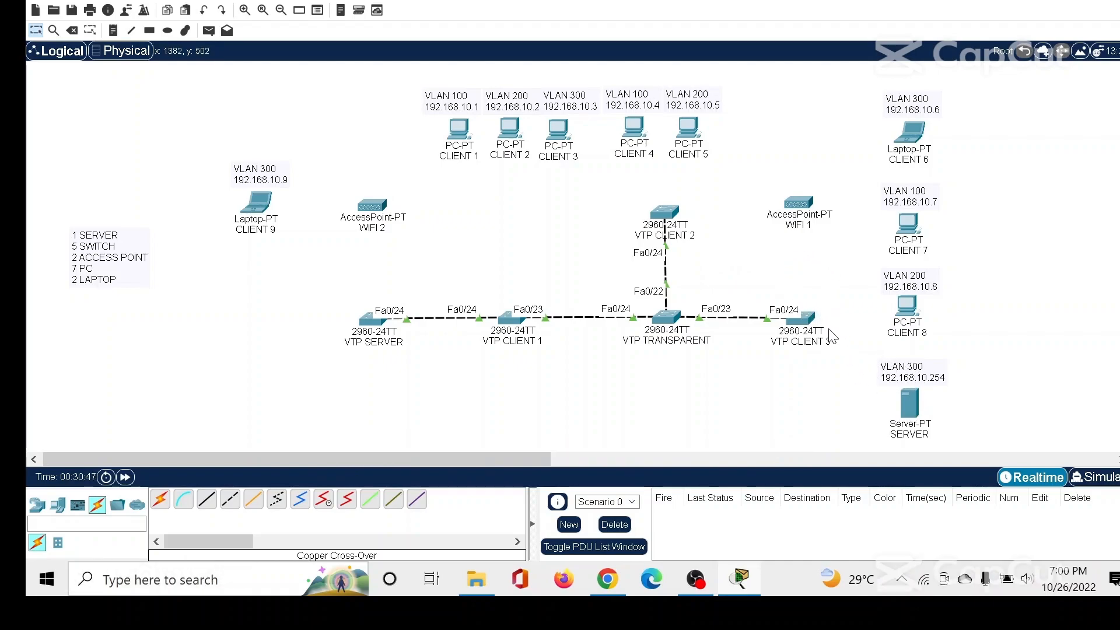
# Set the SSID of Port 1 on the WIFI 1 access point to "WIFI 1".
pyautogui.click(810, 201)
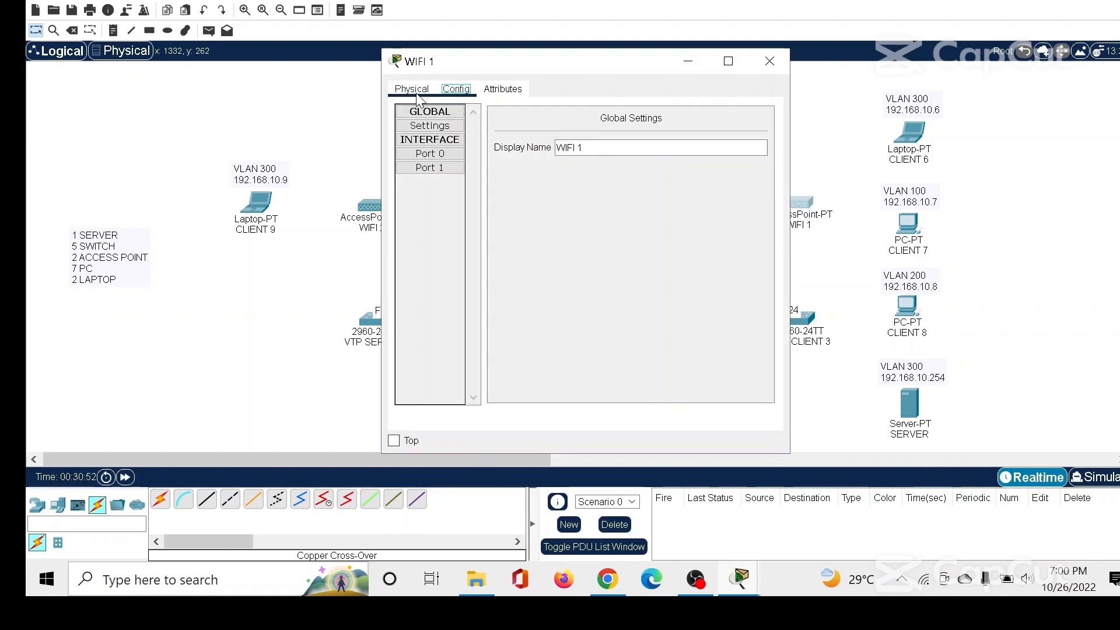
pyautogui.click(454, 167)
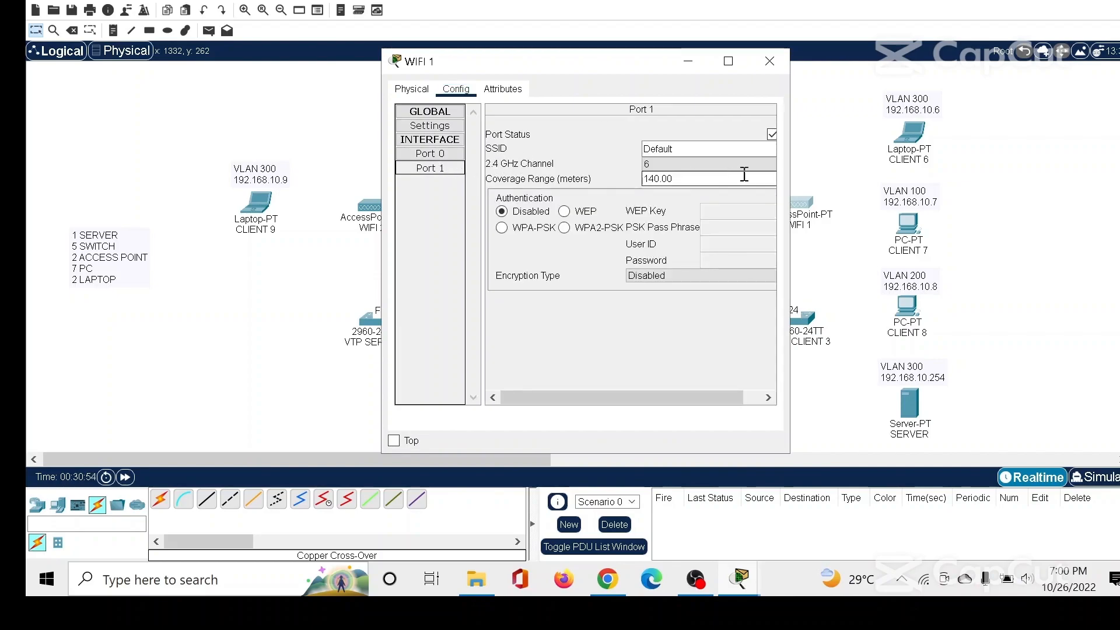
pyautogui.doubleClick(720, 148)
pyautogui.press('BackSpace')
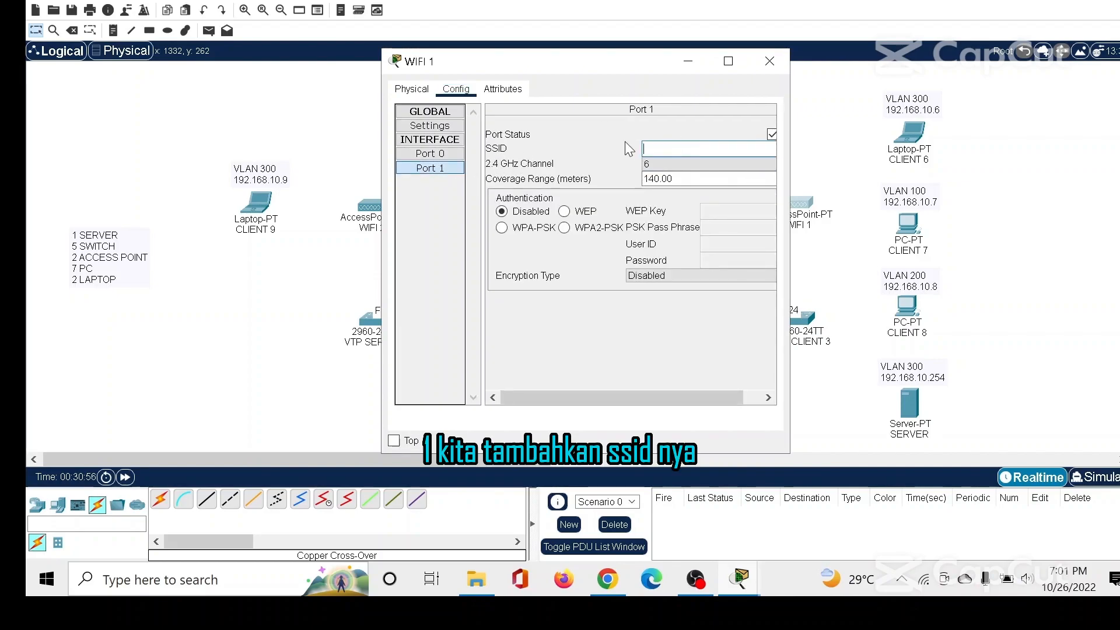
pyautogui.write('WIFI 1')
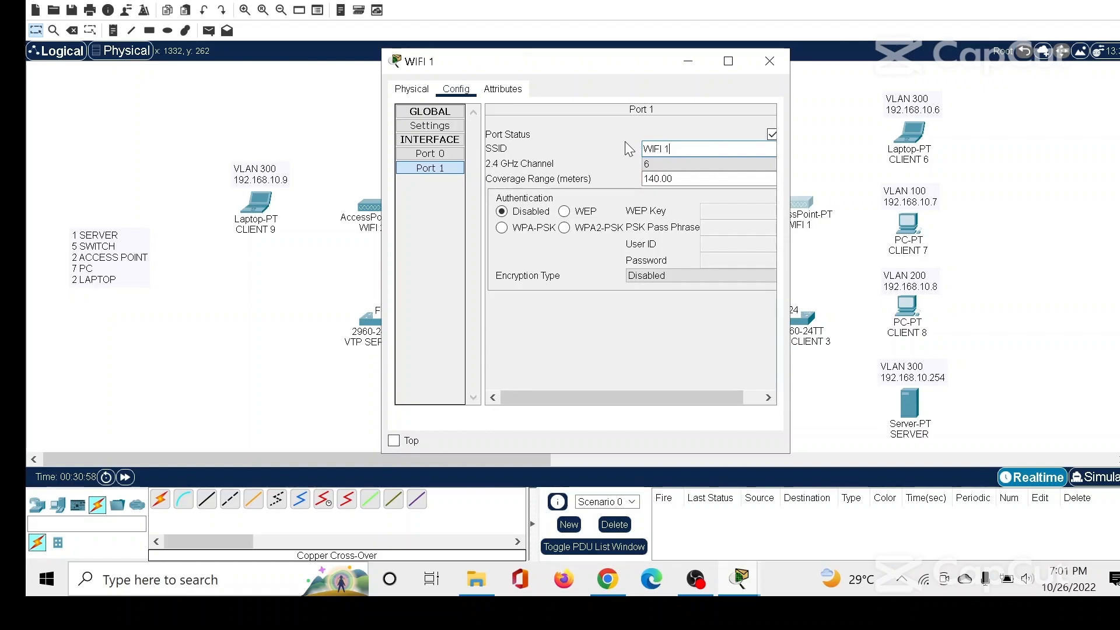
# Try to secure Port 1 of WIFI 1 with WPA2-PSK authentication and a short PSK pass phrase.
pyautogui.click(588, 228)
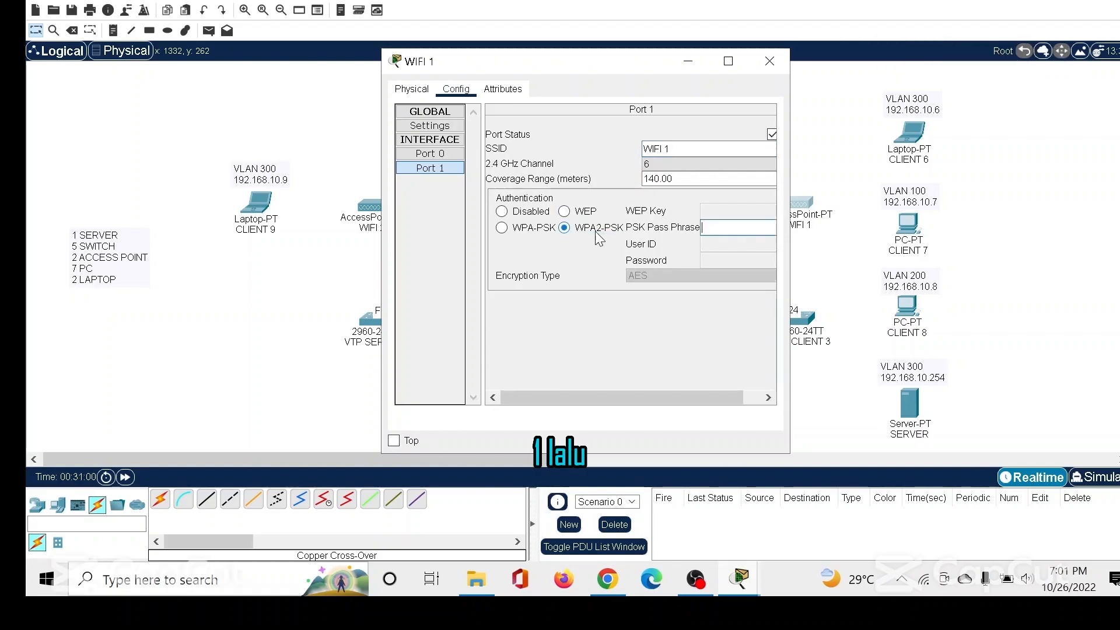
pyautogui.click(719, 225)
pyautogui.write('rahas')
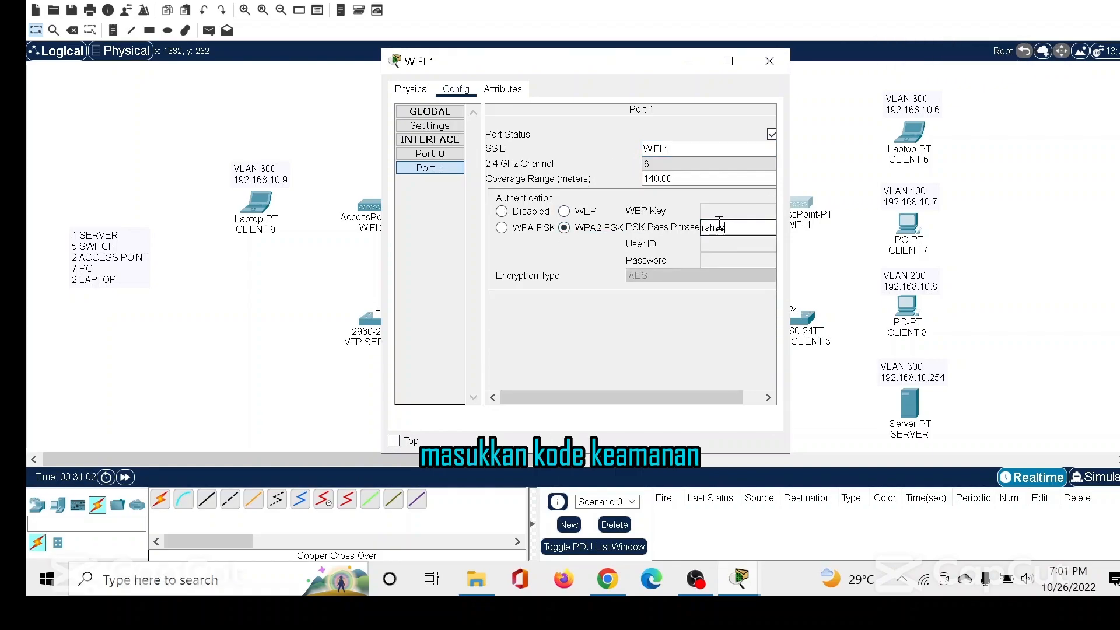
pyautogui.write('ia')
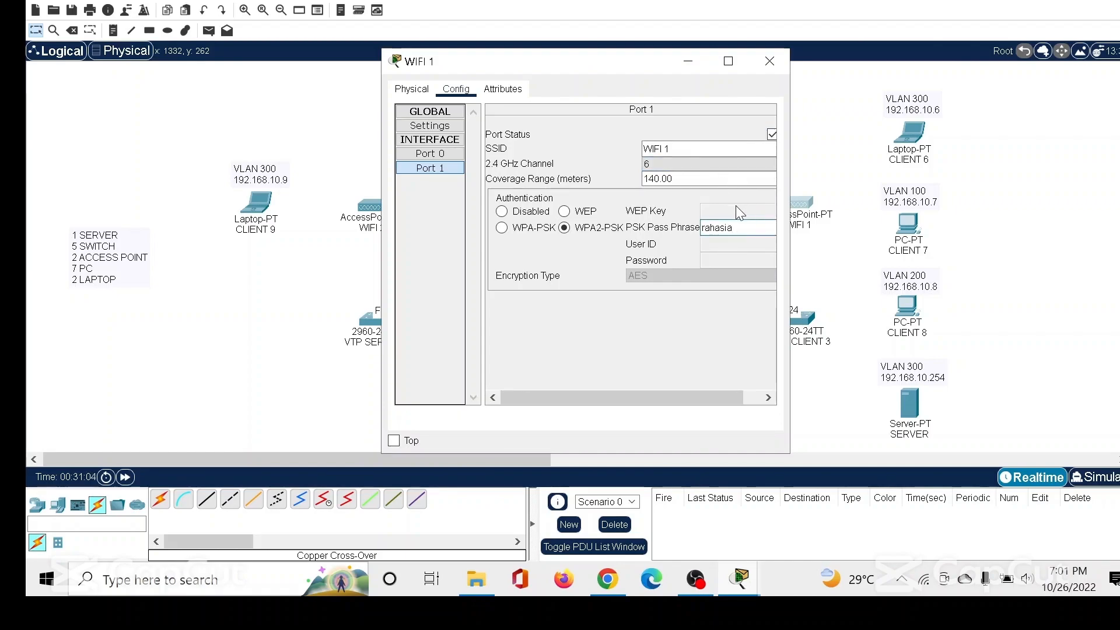
pyautogui.click(765, 62)
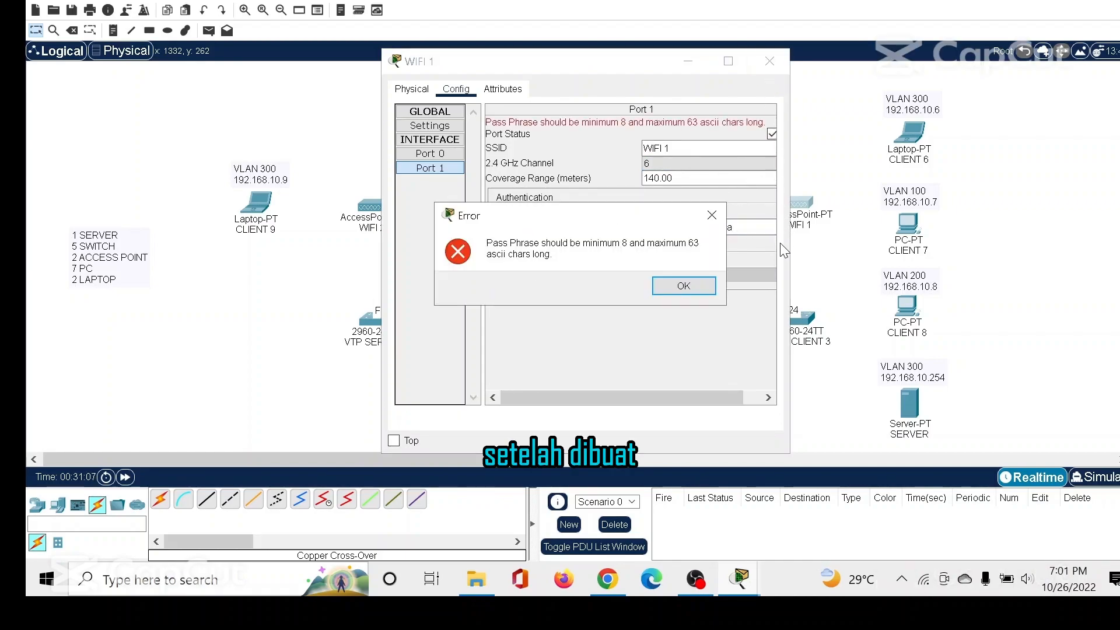
pyautogui.click(700, 284)
# Reopen the WIFI 1 access point's Port 1 settings, choose WPA2-PSK authentication and enter a longer PSK pass phrase.
pyautogui.click(795, 215)
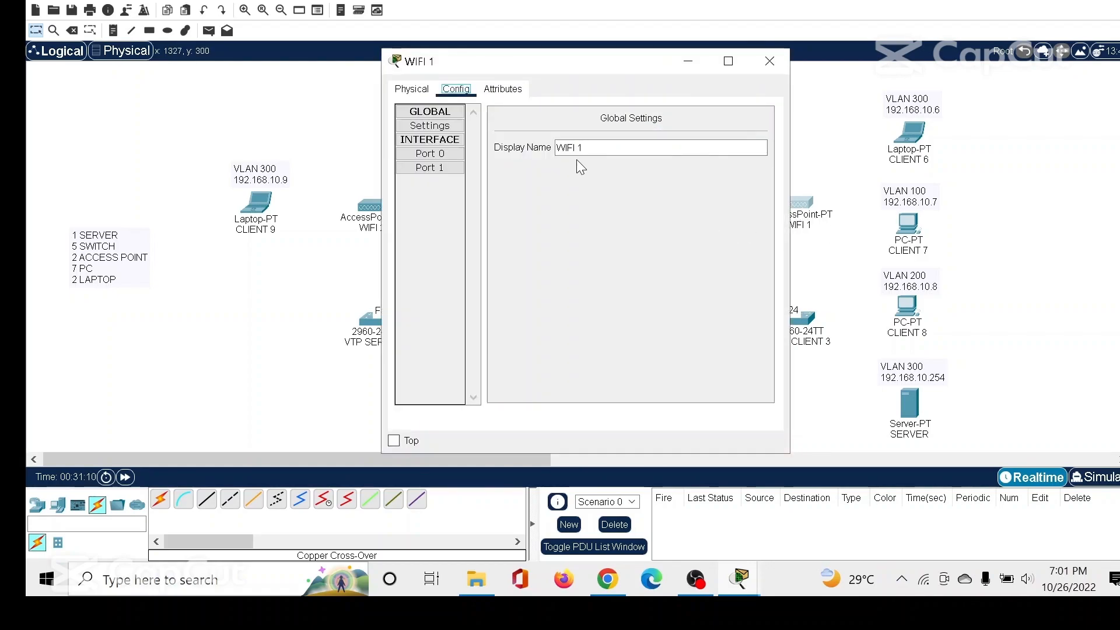
pyautogui.click(436, 167)
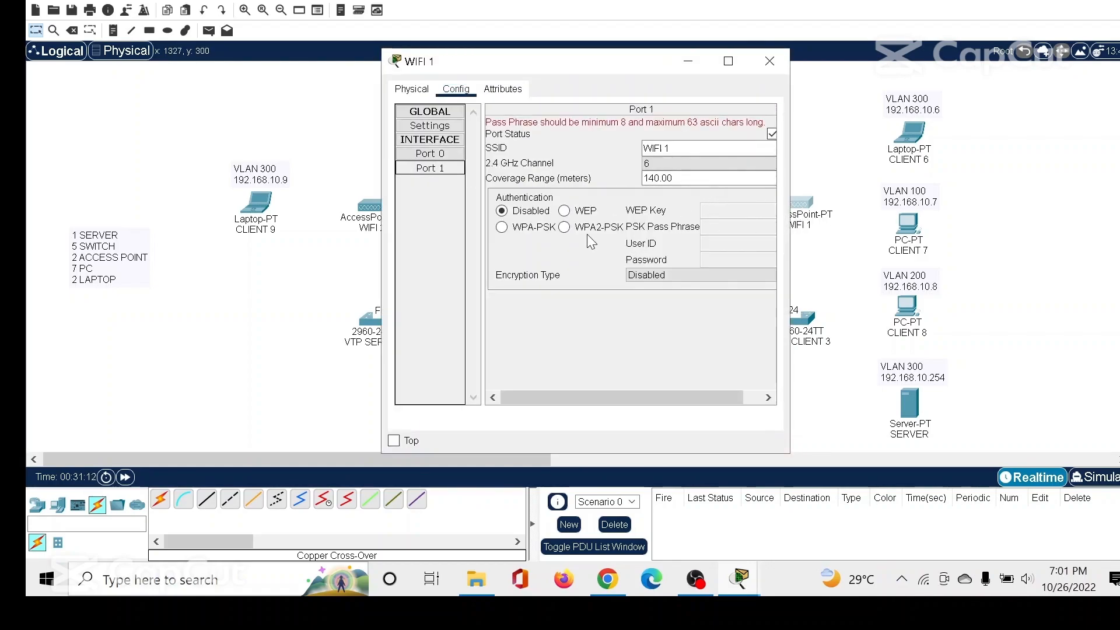
pyautogui.click(564, 227)
pyautogui.click(750, 231)
pyautogui.write('r')
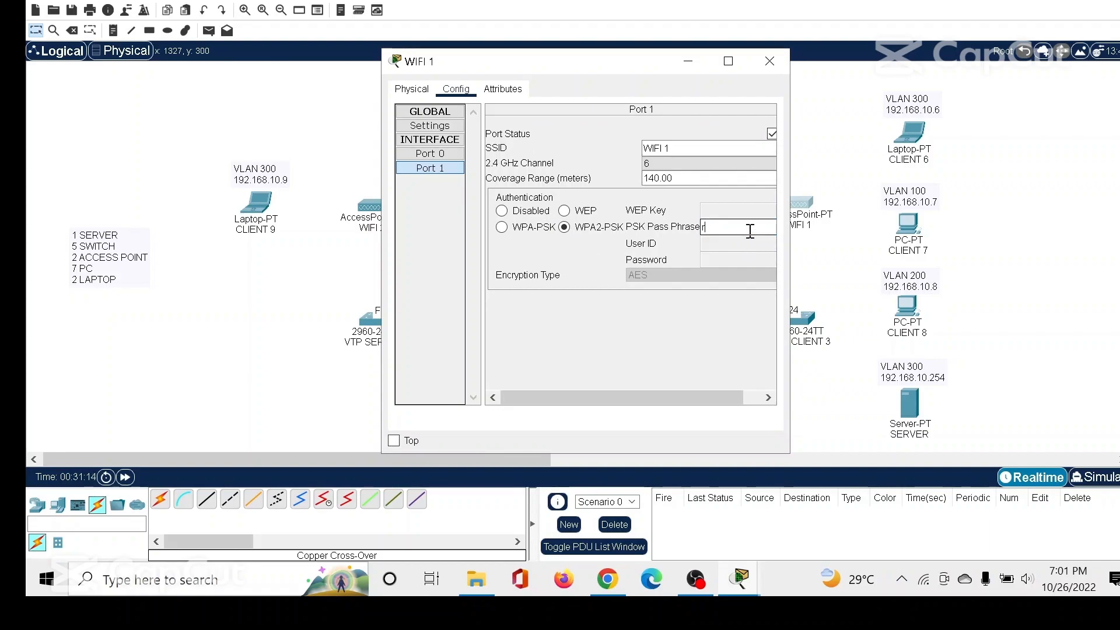
pyautogui.write('ahasialeveldua')
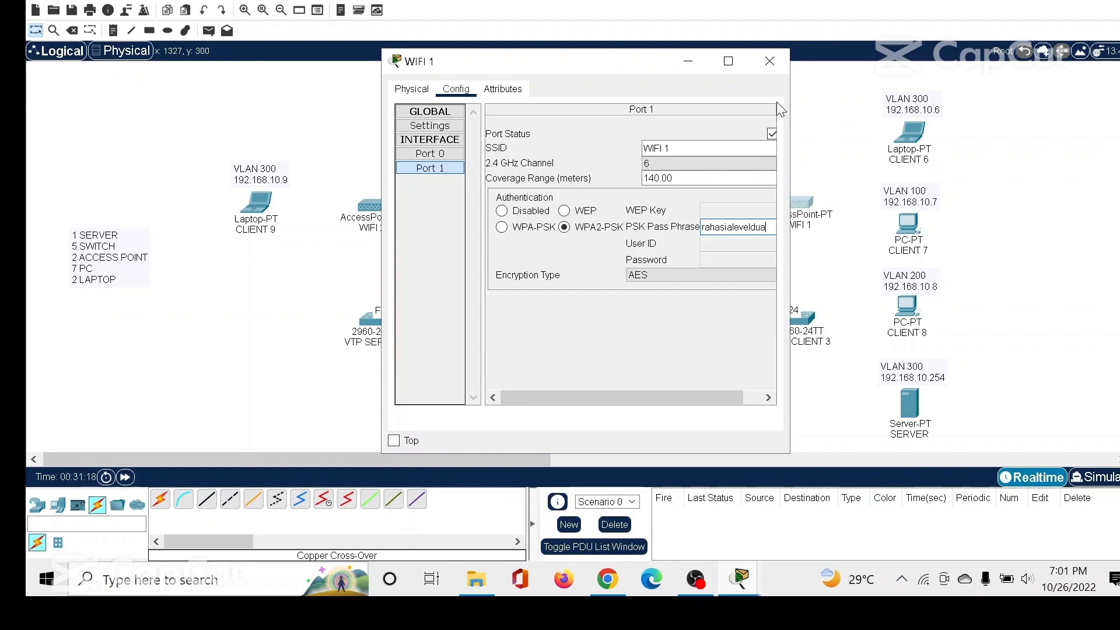
# Connect the CLIENT 6 laptop to the WIFI 1 wireless network, entering its WPA2-Personal pre-shared key, and close the laptop's window.
pyautogui.click(769, 61)
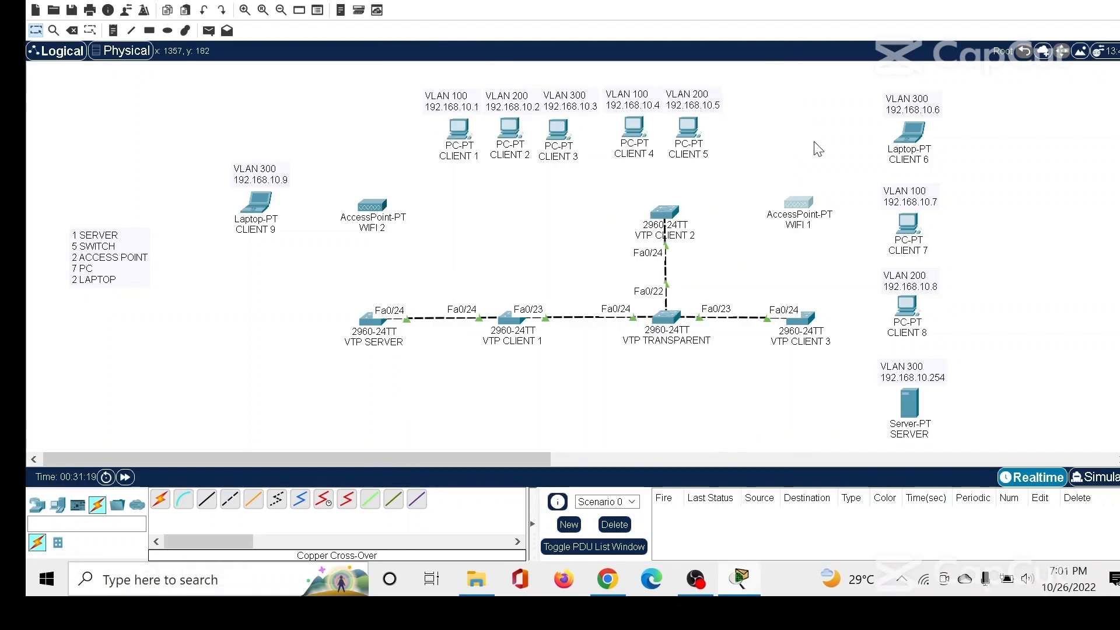
pyautogui.click(913, 140)
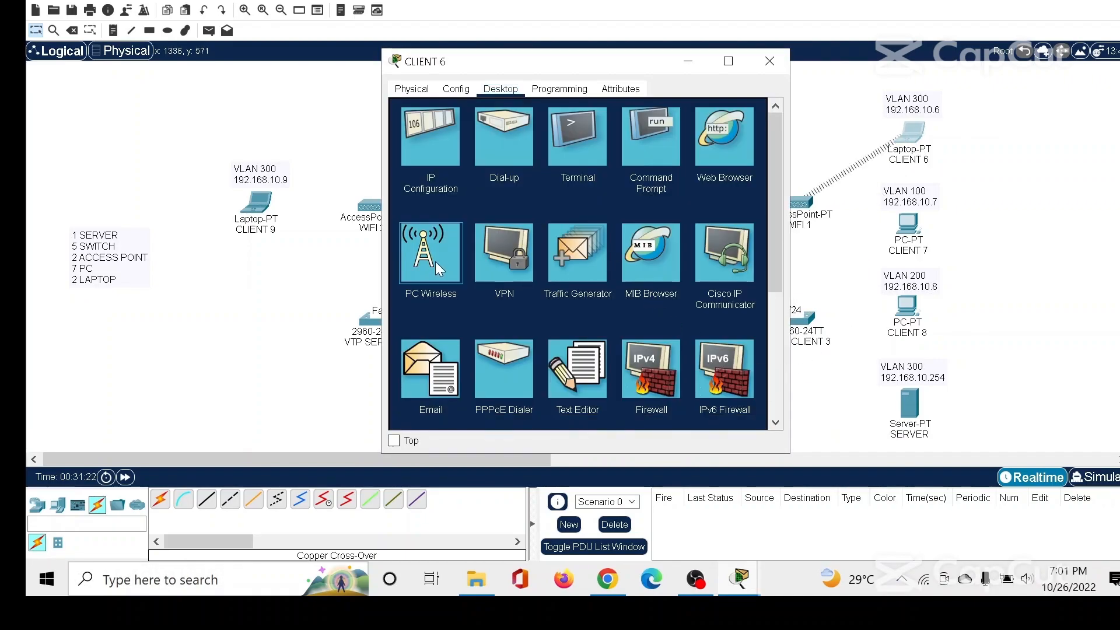
pyautogui.click(435, 261)
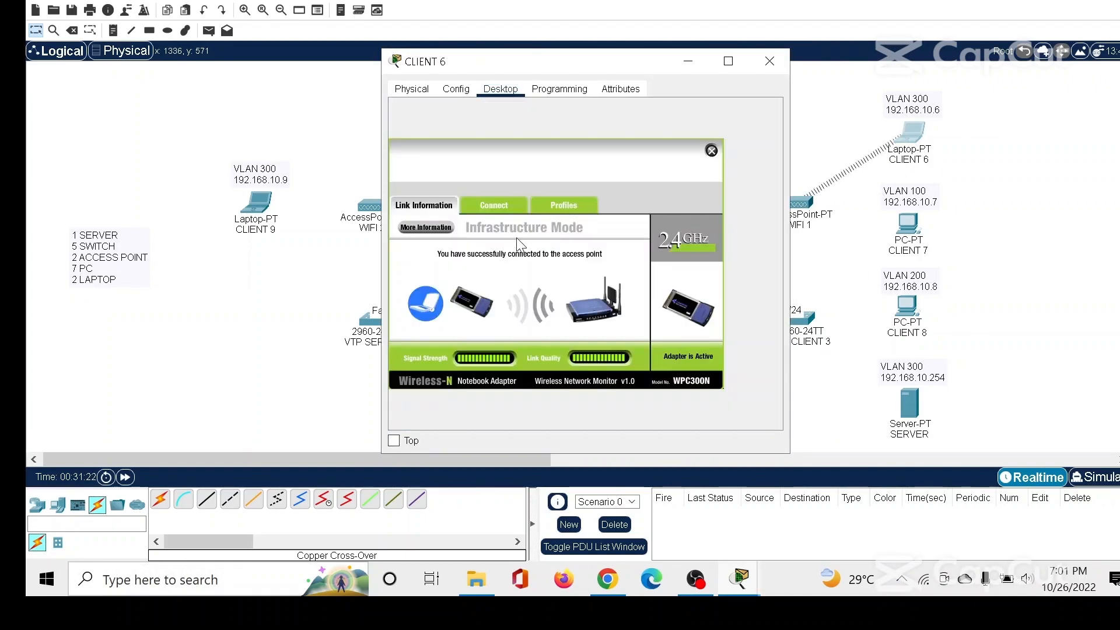
pyautogui.click(476, 204)
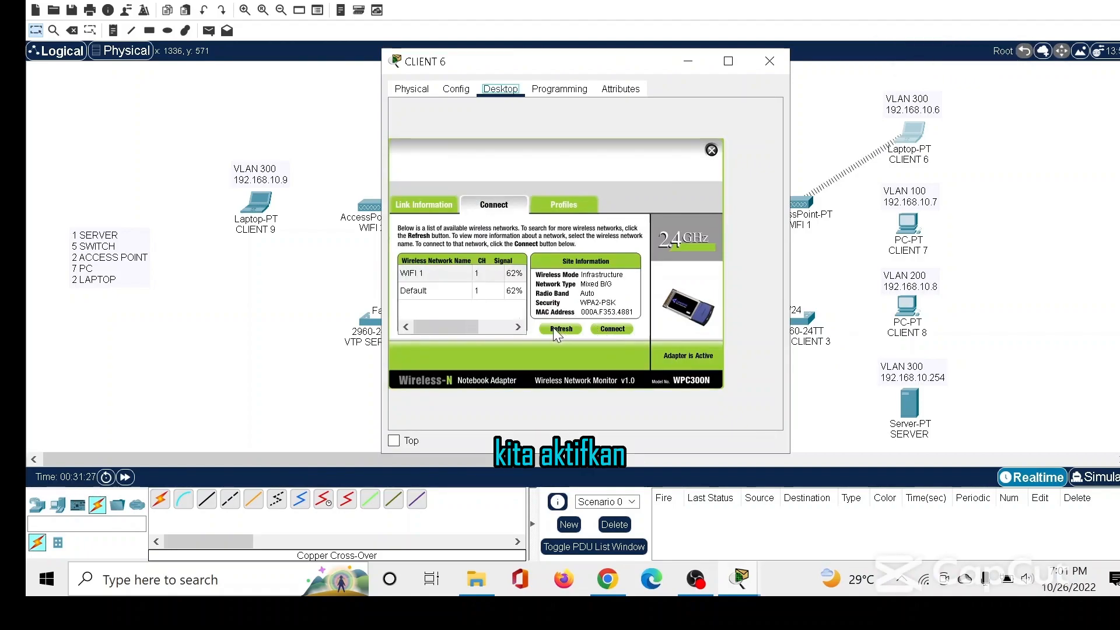
pyautogui.click(461, 275)
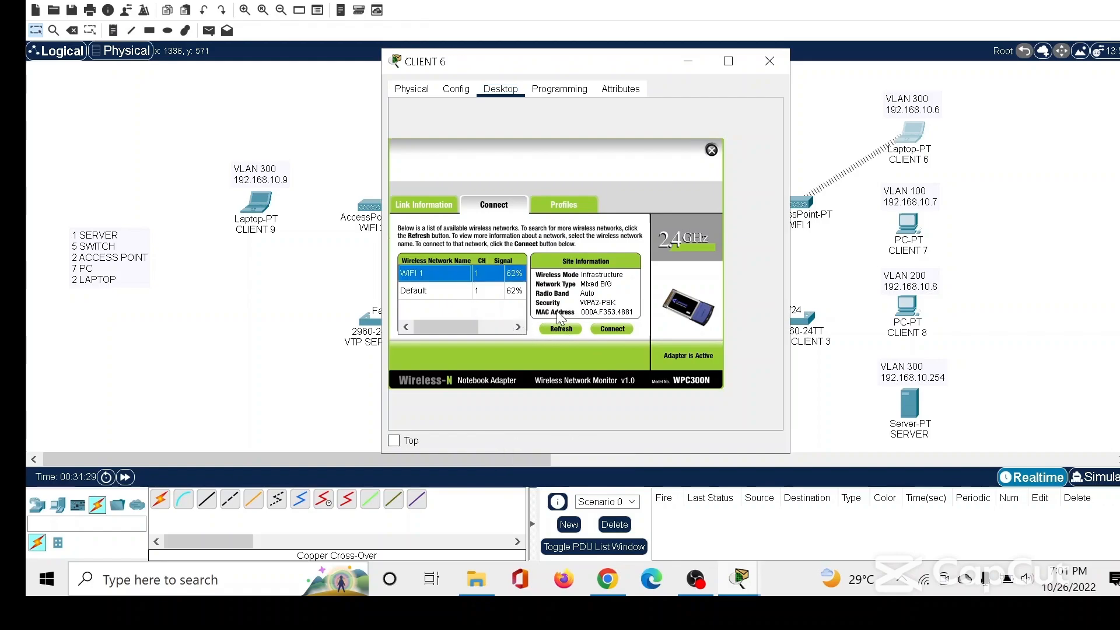
pyautogui.click(611, 330)
pyautogui.click(493, 278)
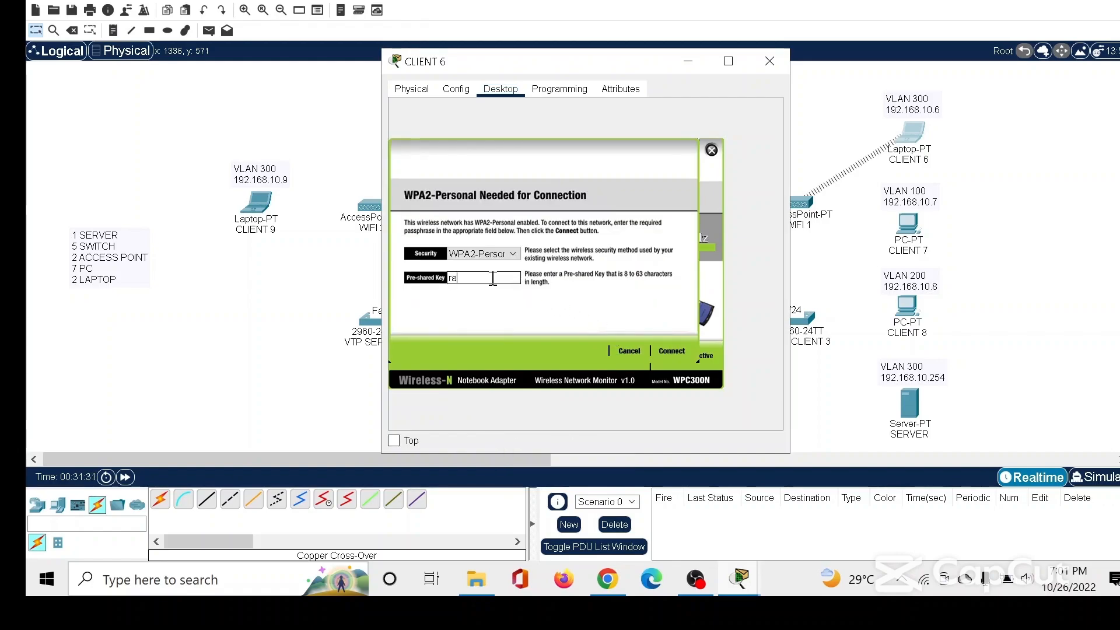
pyautogui.write('rahasialeveldua')
pyautogui.click(668, 350)
pyautogui.click(769, 61)
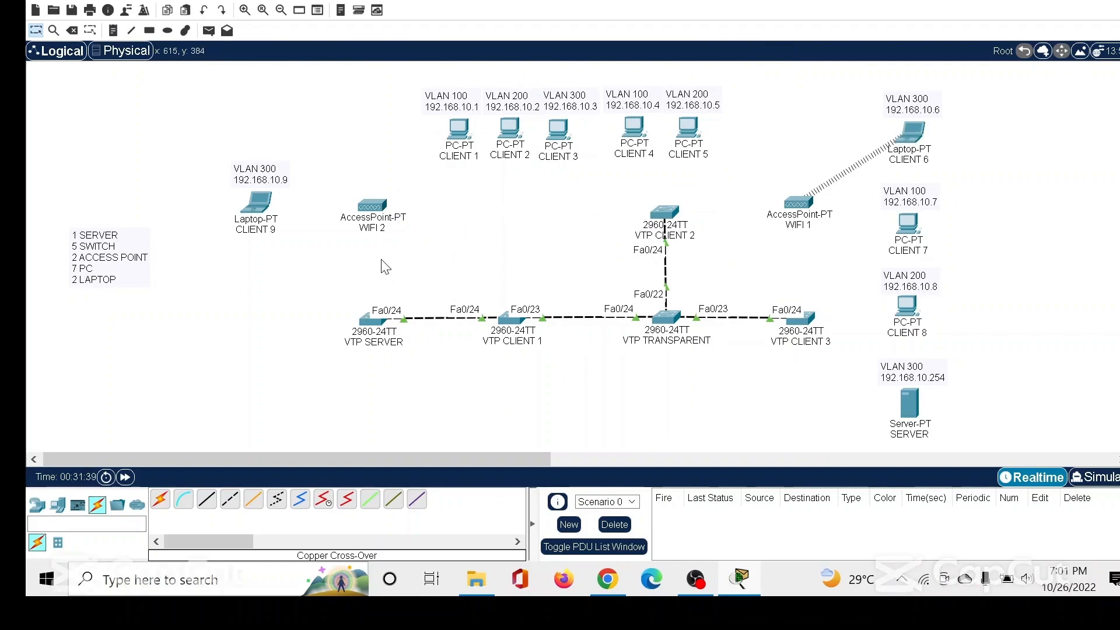
# Set the SSID of Port 1 on the WIFI 2 access point to "WIFI 2".
pyautogui.click(374, 217)
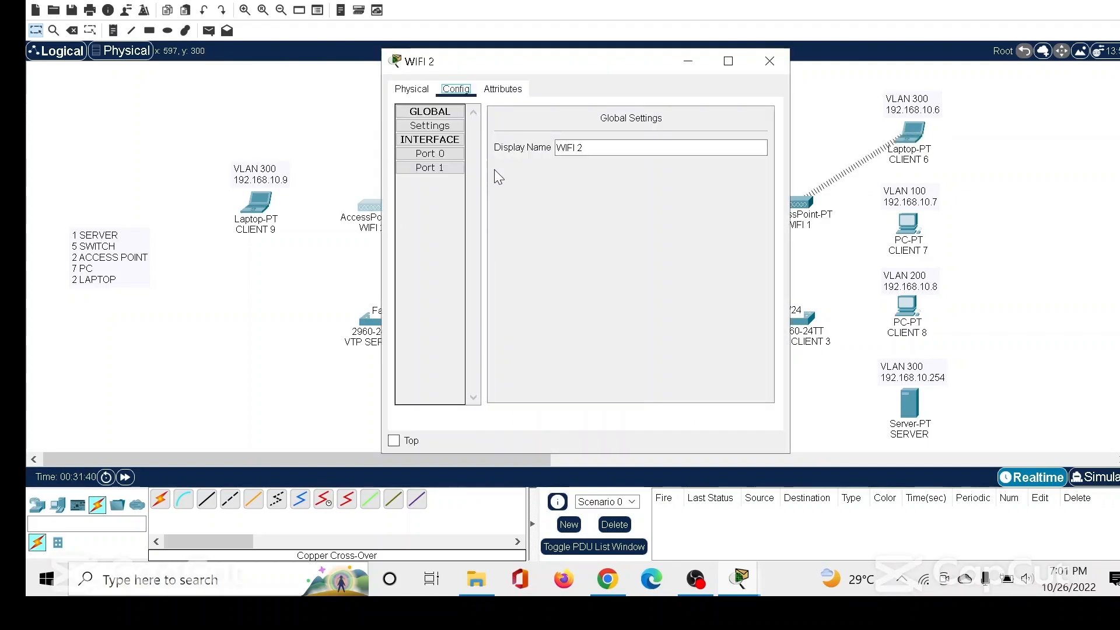
pyautogui.click(450, 168)
pyautogui.doubleClick(679, 151)
pyautogui.press('BackSpace')
pyautogui.write('WIFI 2')
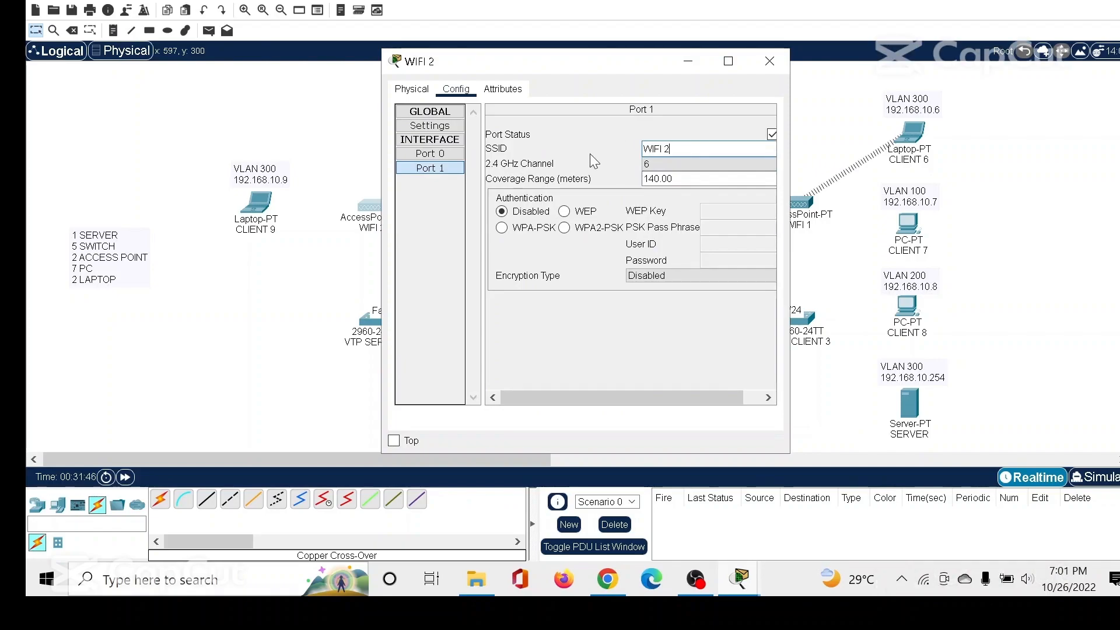
# Secure Port 1 of WIFI 2 with WPA2-PSK authentication, enter the PSK pass phrase and close the access point's window.
pyautogui.click(563, 228)
pyautogui.click(740, 230)
pyautogui.write('rahasia')
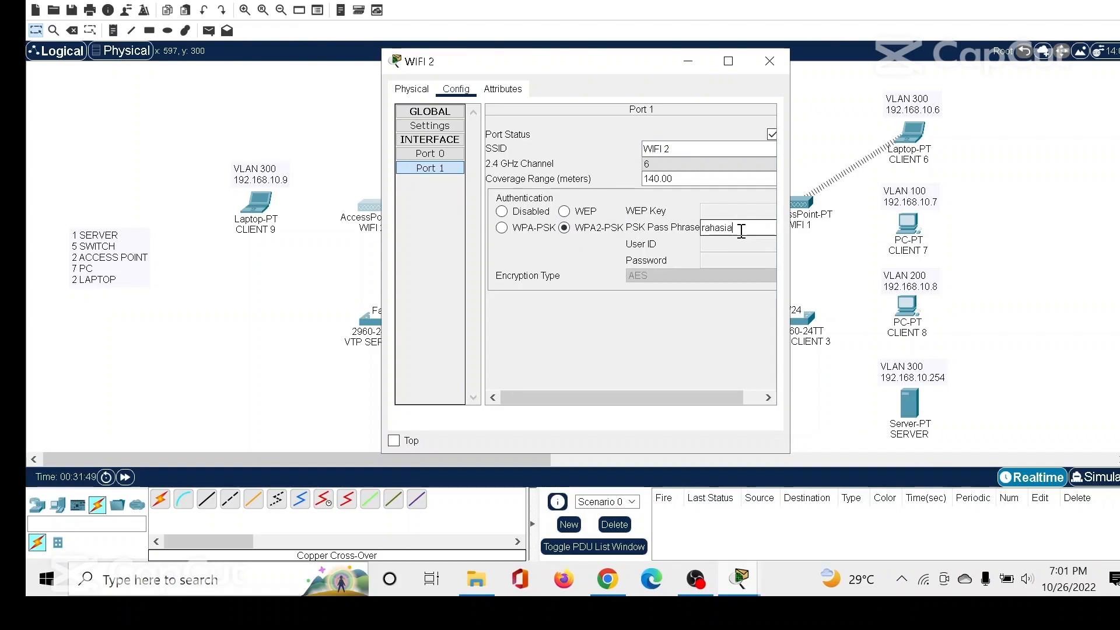
pyautogui.write('leveldua')
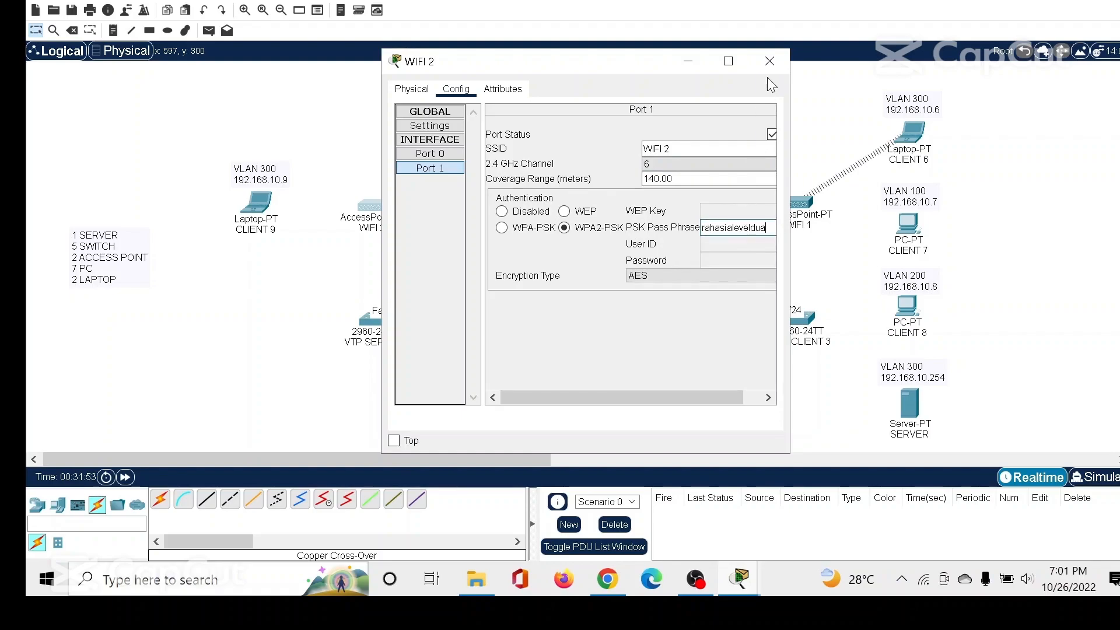
pyautogui.click(770, 61)
# Connect the CLIENT 9 laptop to the WIFI 2 wireless network, entering its WPA2-Personal pre-shared key, and close the laptop's window.
pyautogui.click(256, 202)
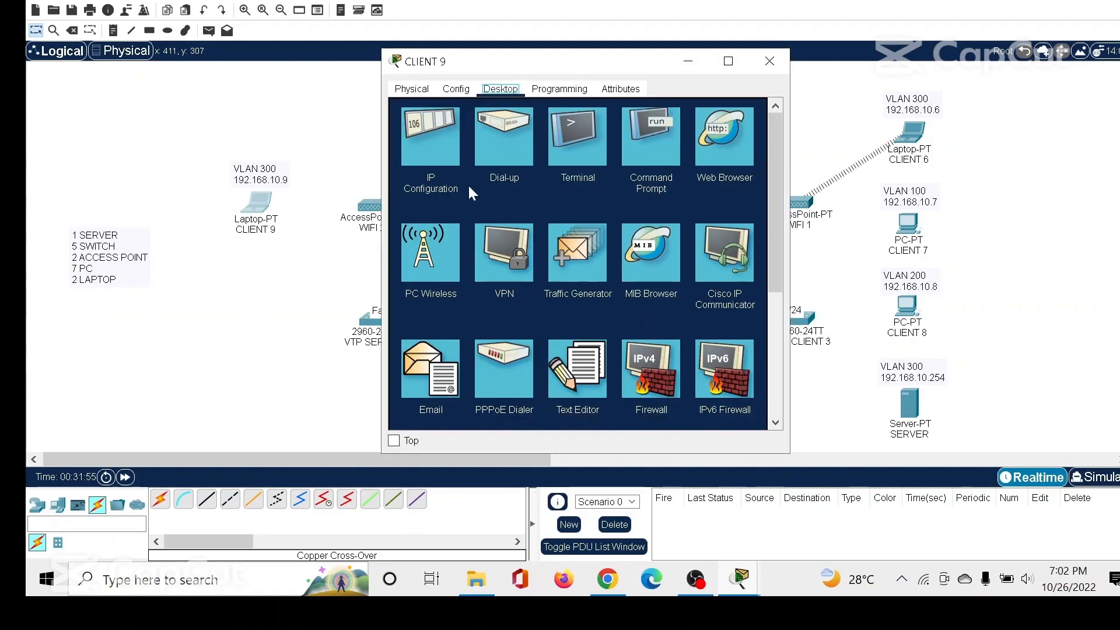
pyautogui.click(430, 252)
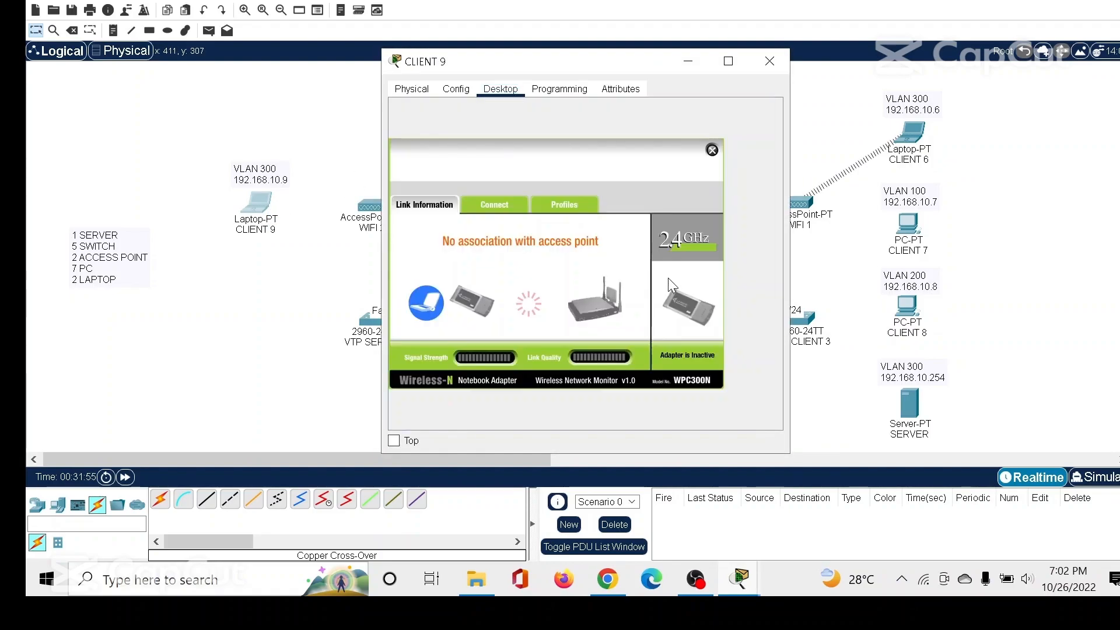
pyautogui.click(499, 208)
pyautogui.click(566, 330)
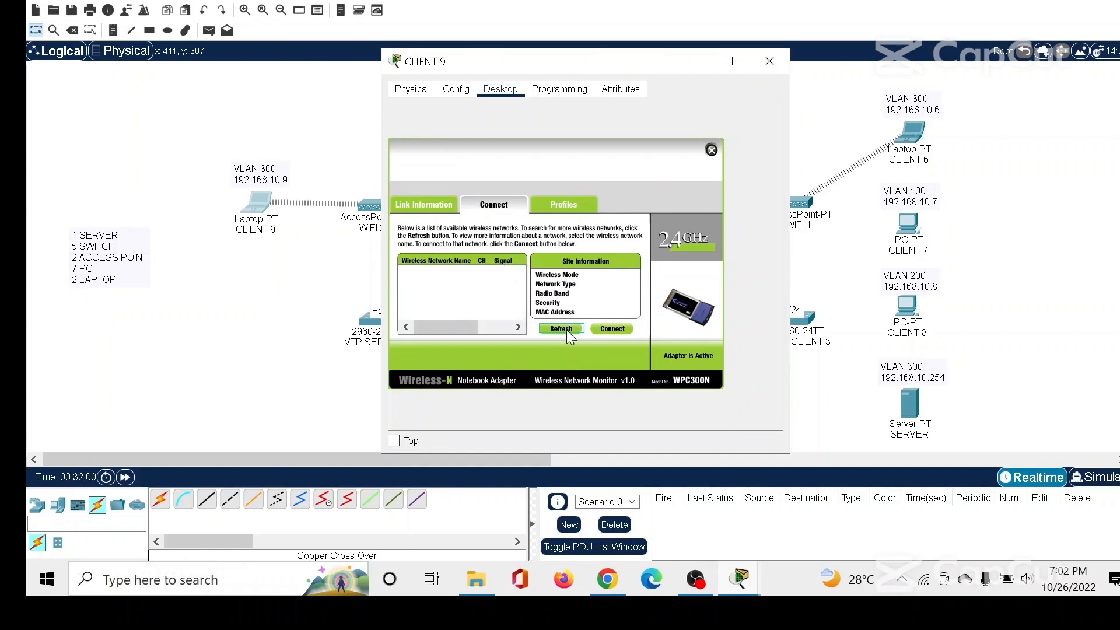
pyautogui.click(565, 330)
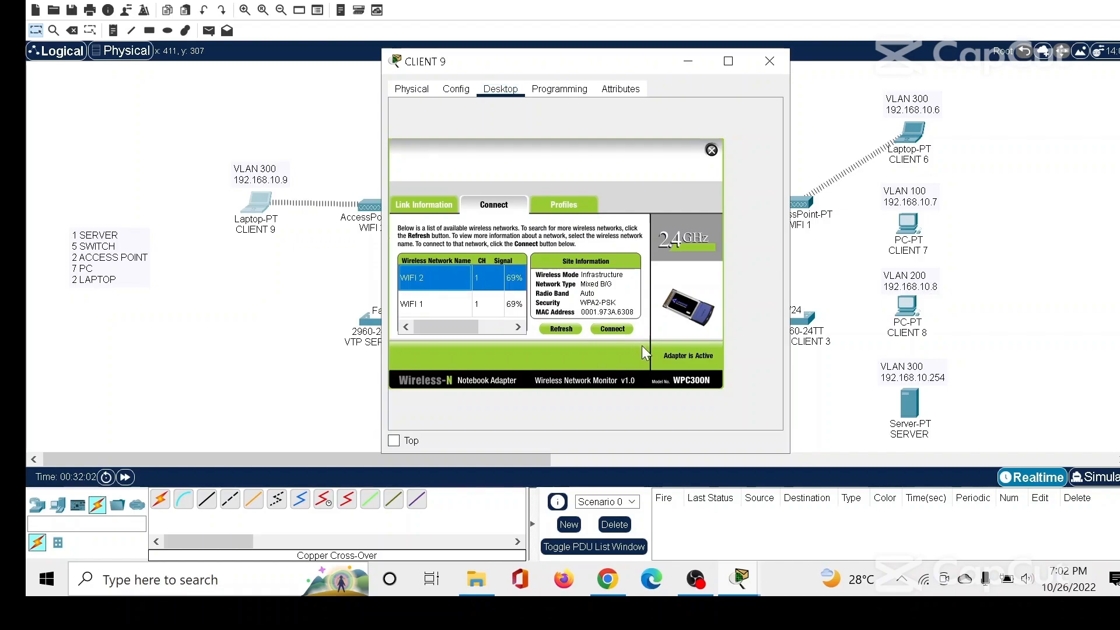
pyautogui.click(613, 329)
pyautogui.click(467, 277)
pyautogui.write('rahasialeveldua')
pyautogui.click(668, 349)
pyautogui.click(769, 61)
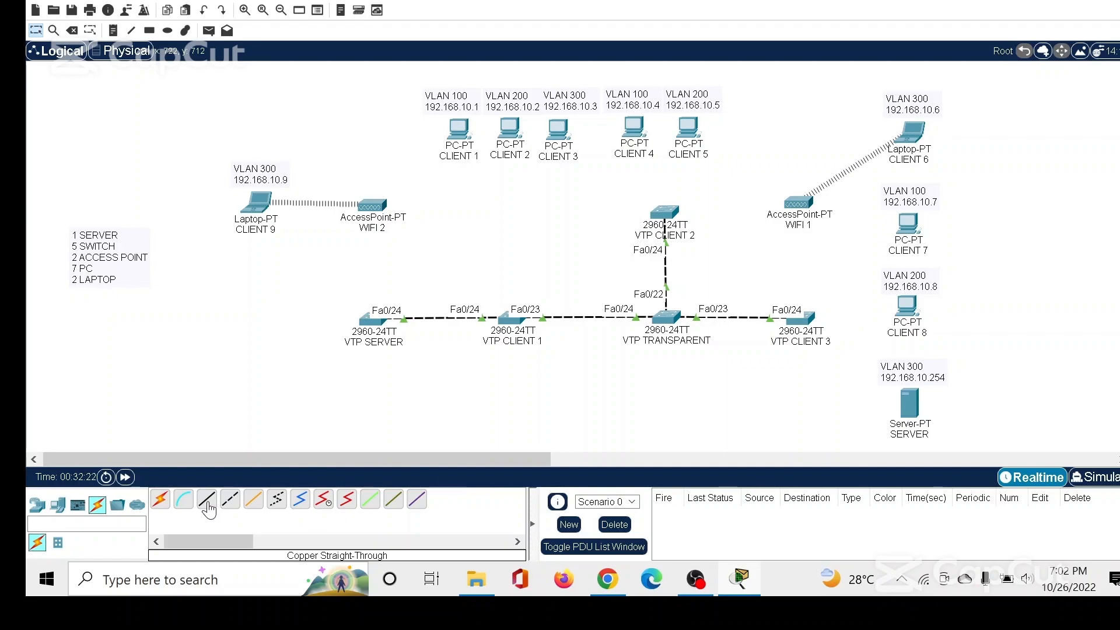
# Cable VTP SERVER's FastEthernet0/1 to Port 0 of the WIFI 2 access point with copper straight-through.
pyautogui.click(369, 320)
pyautogui.click(432, 3)
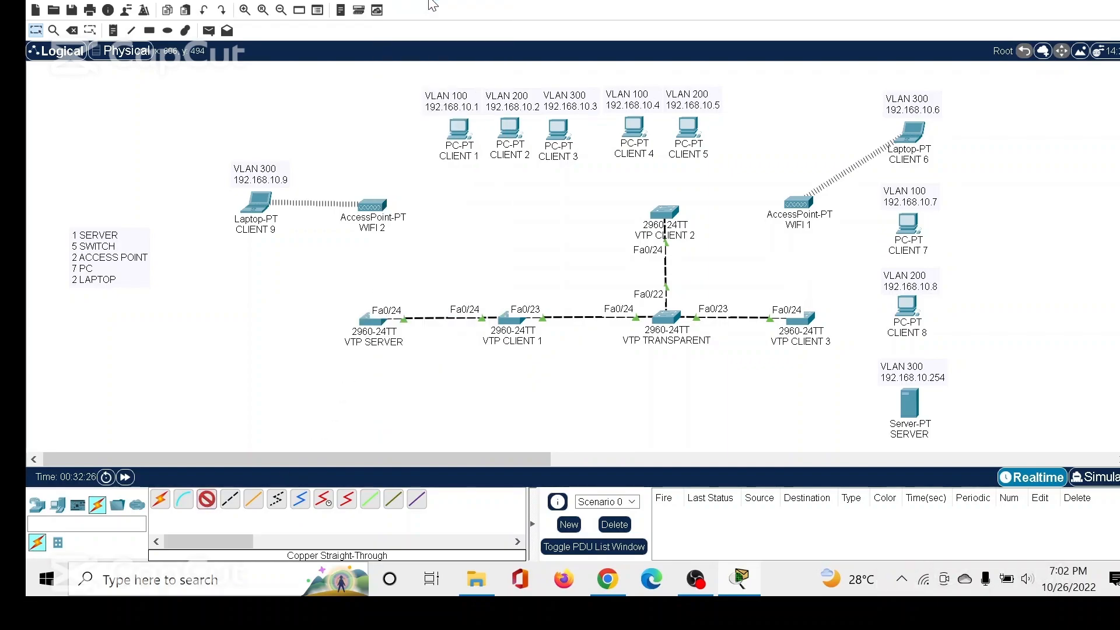
pyautogui.click(372, 204)
pyautogui.click(420, 221)
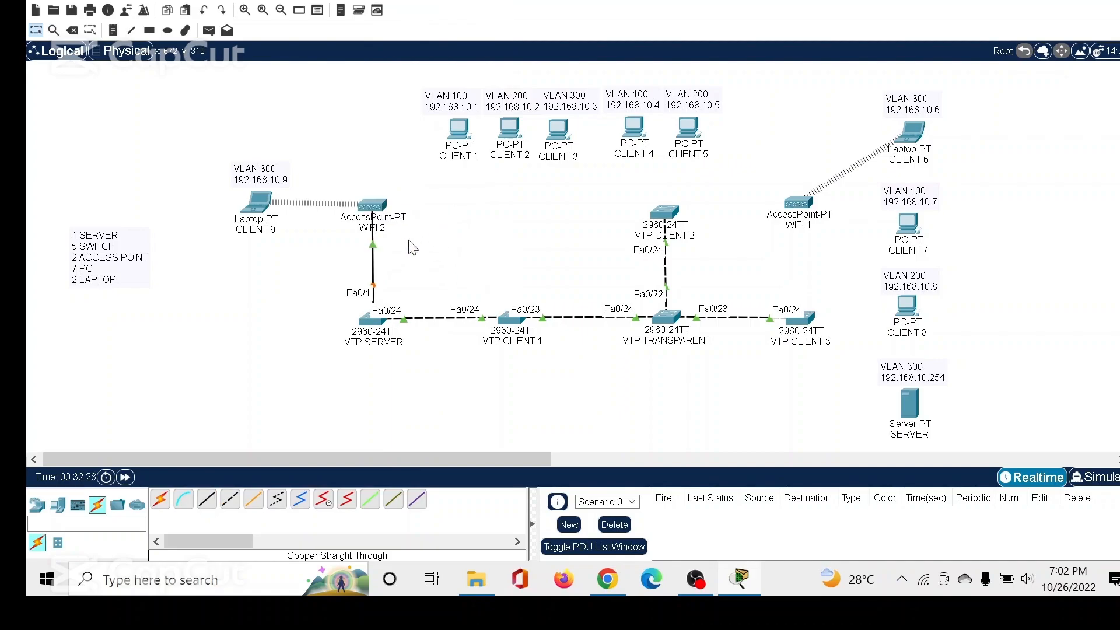
# Run a copper straight-through cable from VTP CLIENT 1's FastEthernet0/1 to FastEthernet0 on the CLIENT 1 PC.
pyautogui.click(207, 498)
pyautogui.click(516, 323)
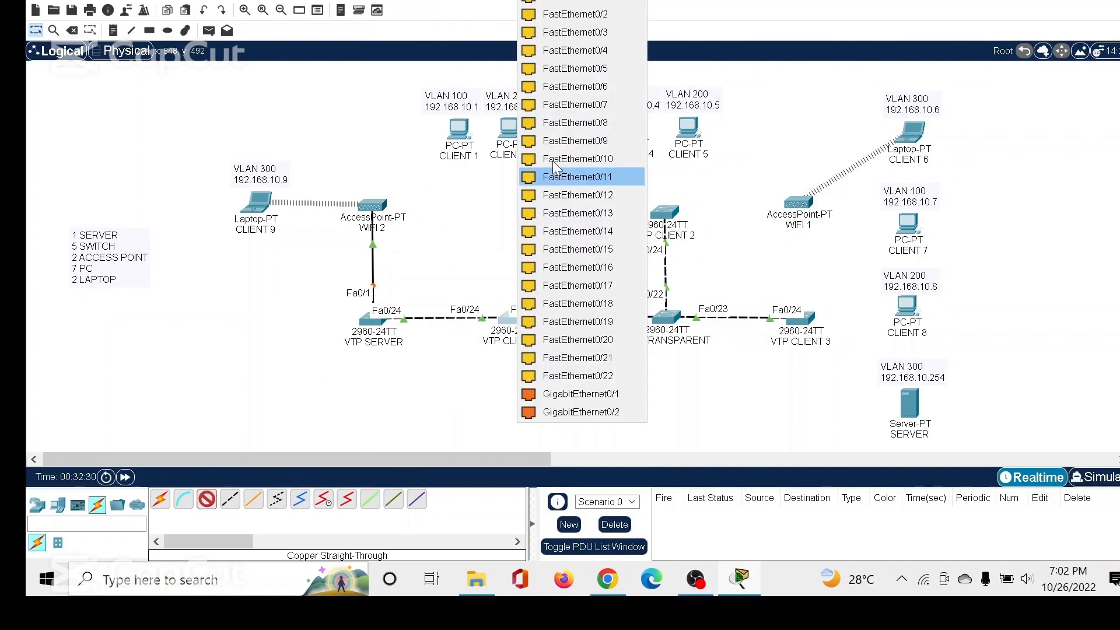
pyautogui.click(554, 12)
pyautogui.click(470, 141)
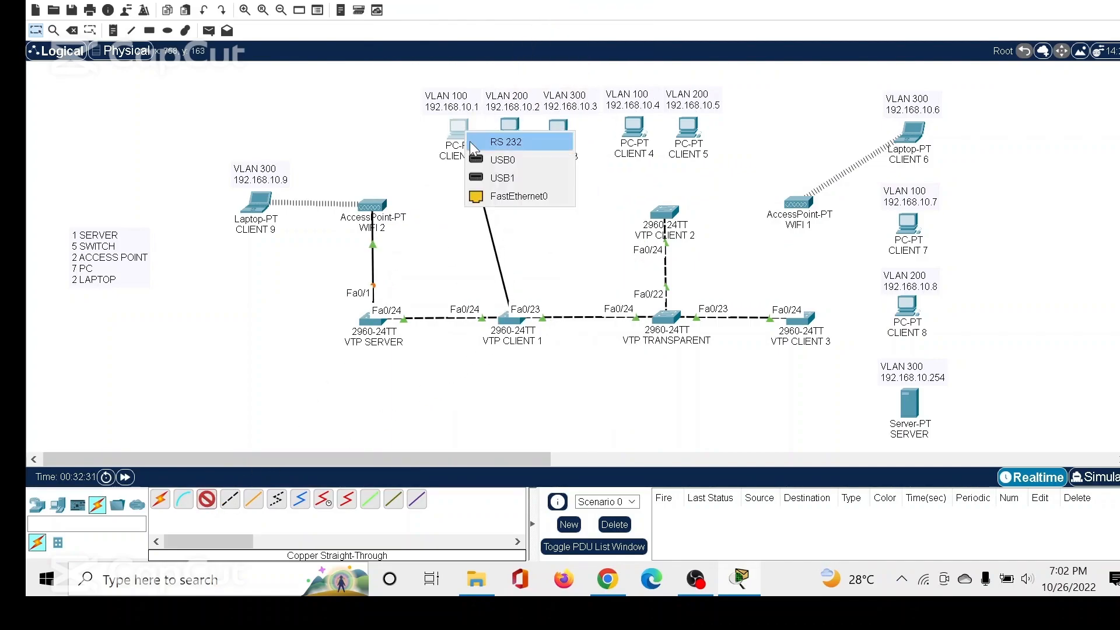
pyautogui.click(501, 195)
# Cable VTP CLIENT 1's FastEthernet0/2 to CLIENT 2 and its FastEthernet0/3 to CLIENT 3, using FastEthernet0 on both PCs.
pyautogui.click(512, 320)
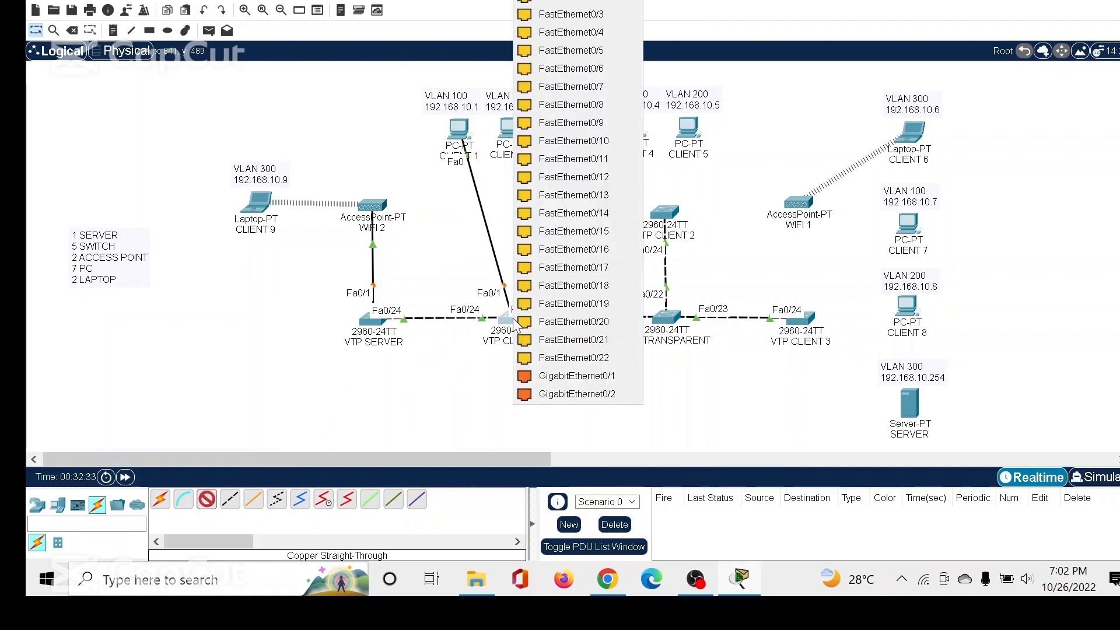
pyautogui.click(594, 9)
pyautogui.click(513, 127)
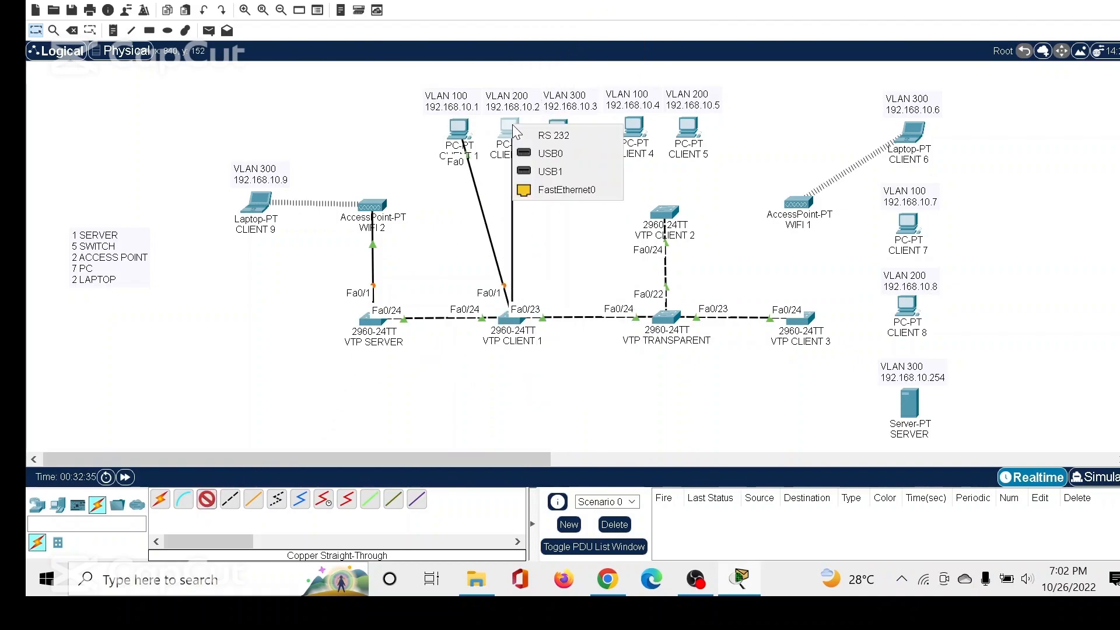
pyautogui.click(527, 189)
pyautogui.click(511, 320)
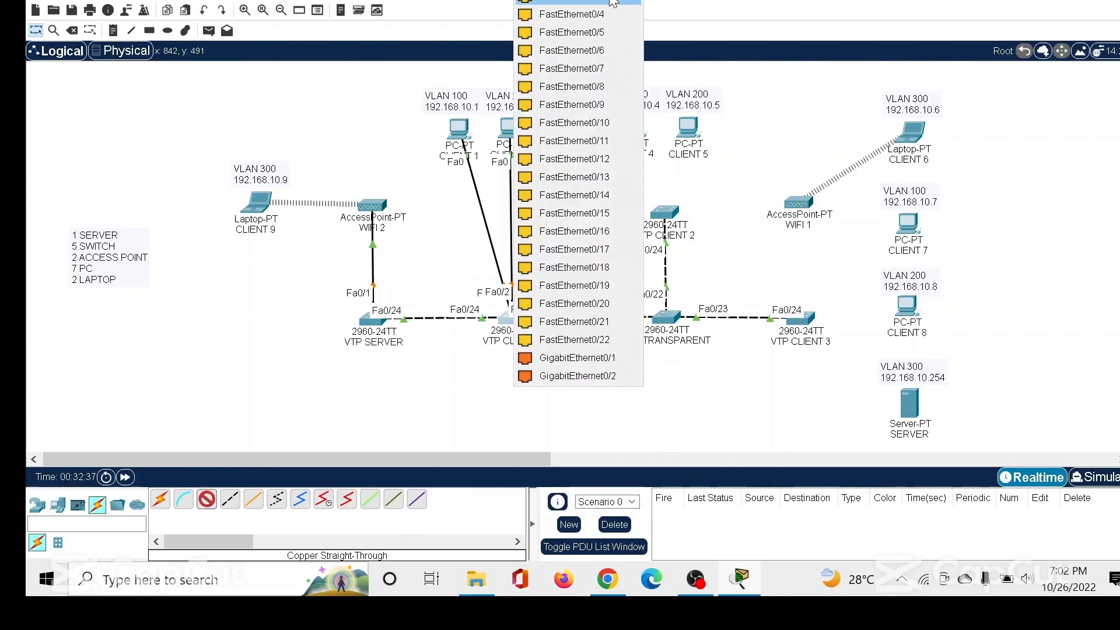
pyautogui.click(595, 8)
pyautogui.click(554, 155)
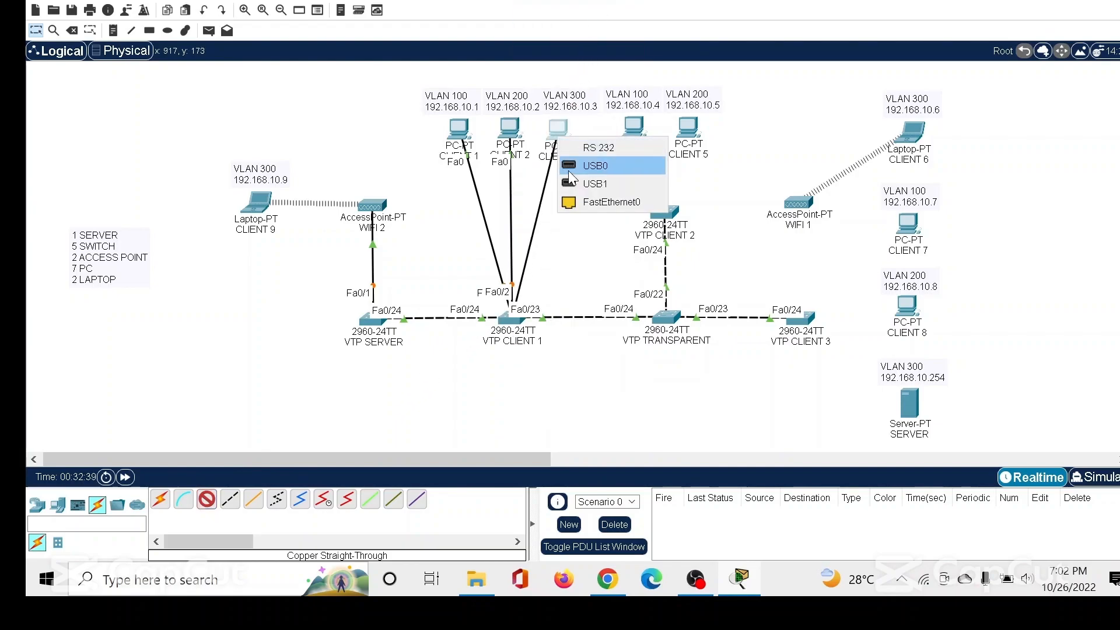
pyautogui.click(589, 200)
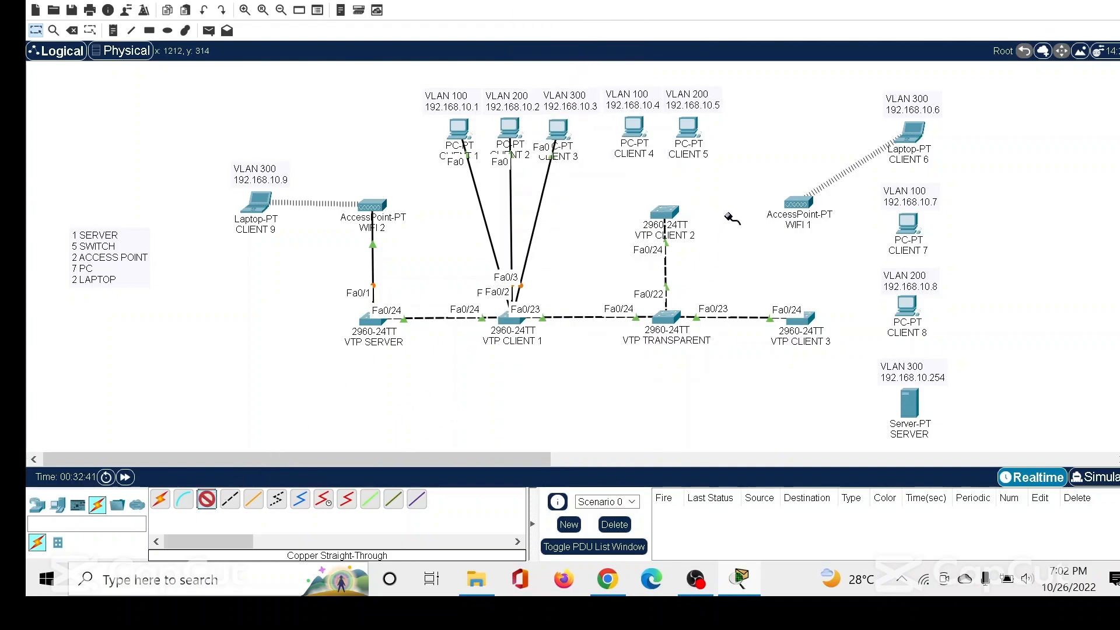
# Cable VTP CLIENT 2's FastEthernet0/1 to CLIENT 4 and its FastEthernet0/2 to CLIENT 5, using FastEthernet0 on both PCs.
pyautogui.click(666, 215)
pyautogui.click(689, 11)
pyautogui.click(640, 134)
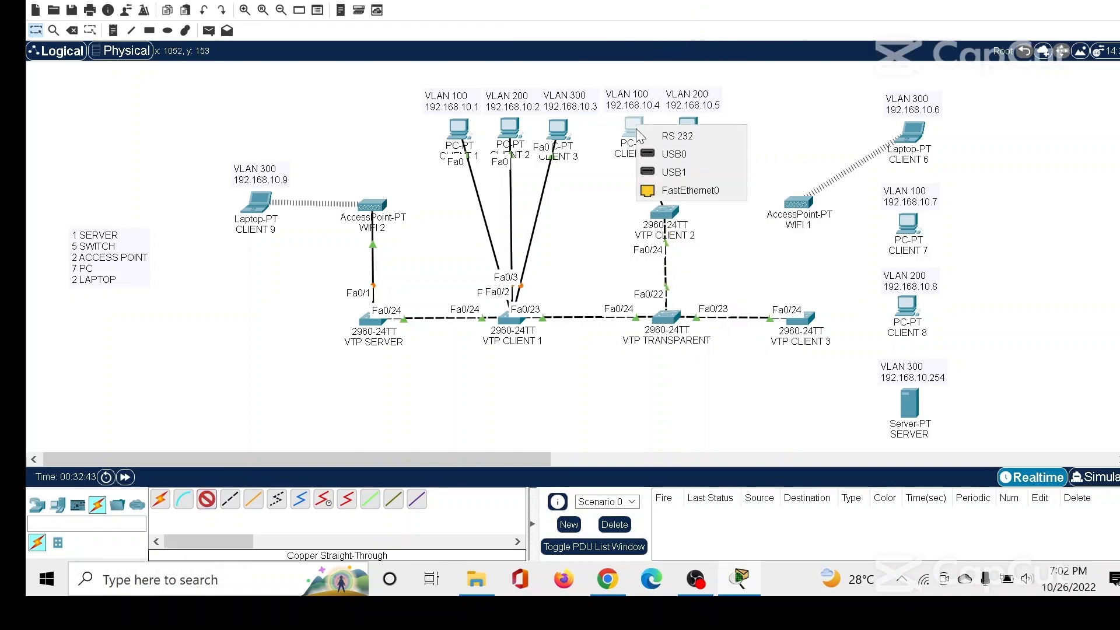
pyautogui.click(686, 190)
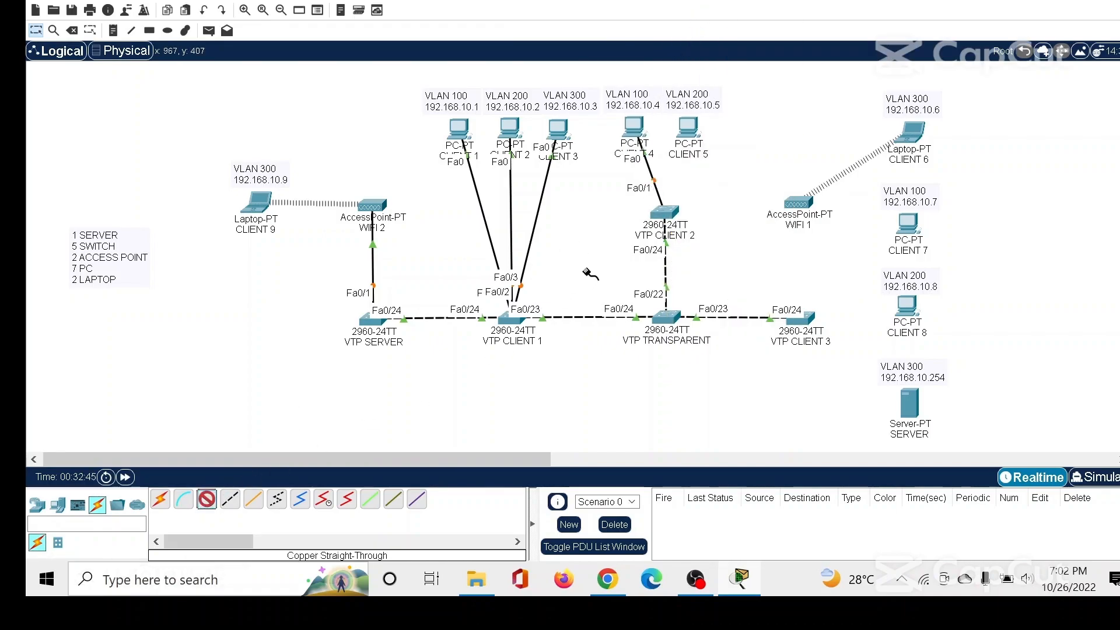
pyautogui.click(663, 222)
pyautogui.click(720, 9)
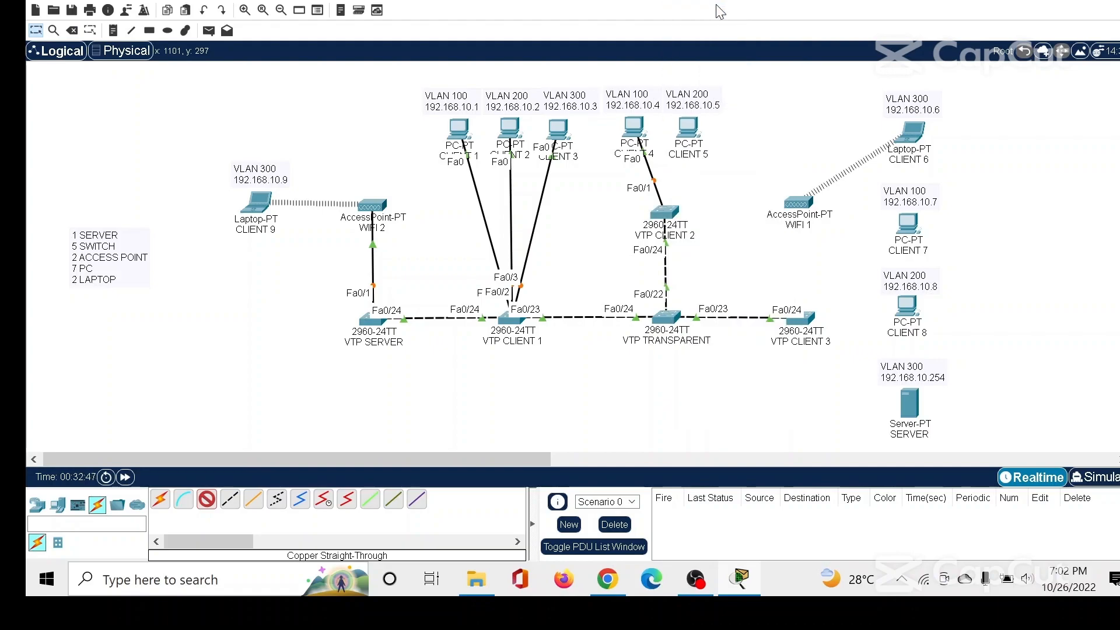
pyautogui.click(693, 118)
pyautogui.click(724, 197)
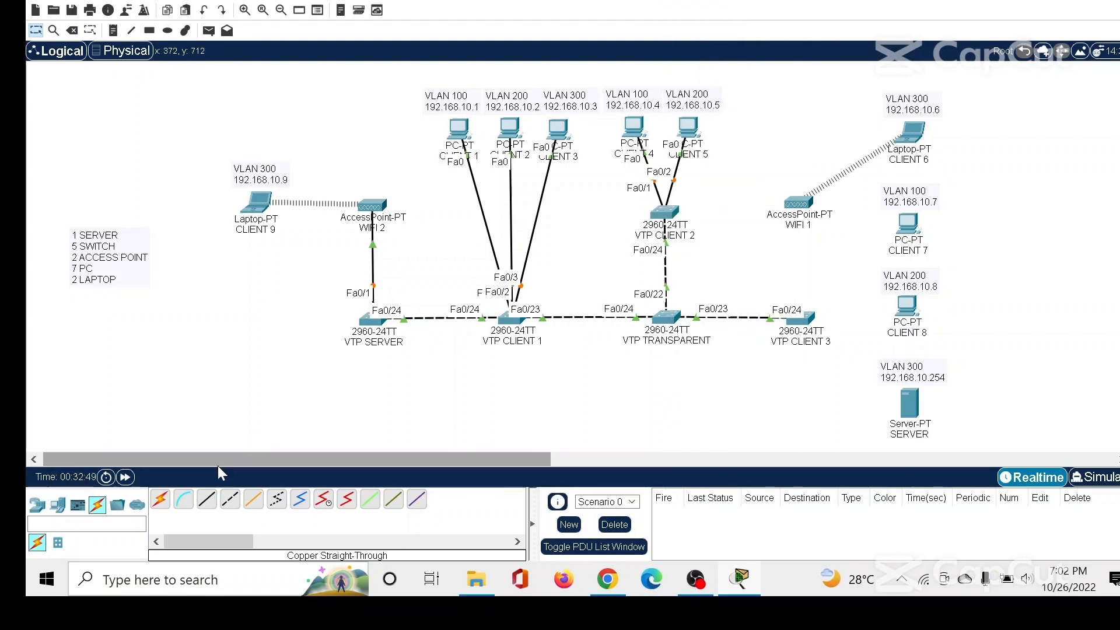
# Run a copper straight-through cable from VTP CLIENT 3's FastEthernet0/1 to FastEthernet0 on the CLIENT 7 PC.
pyautogui.click(810, 322)
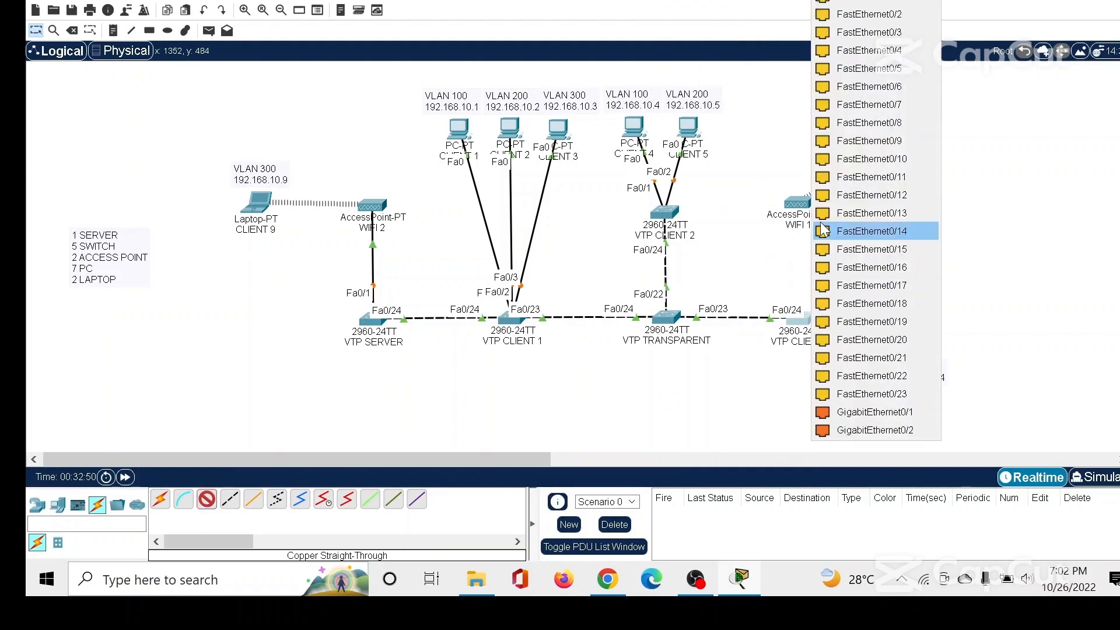
pyautogui.click(857, 10)
pyautogui.click(926, 236)
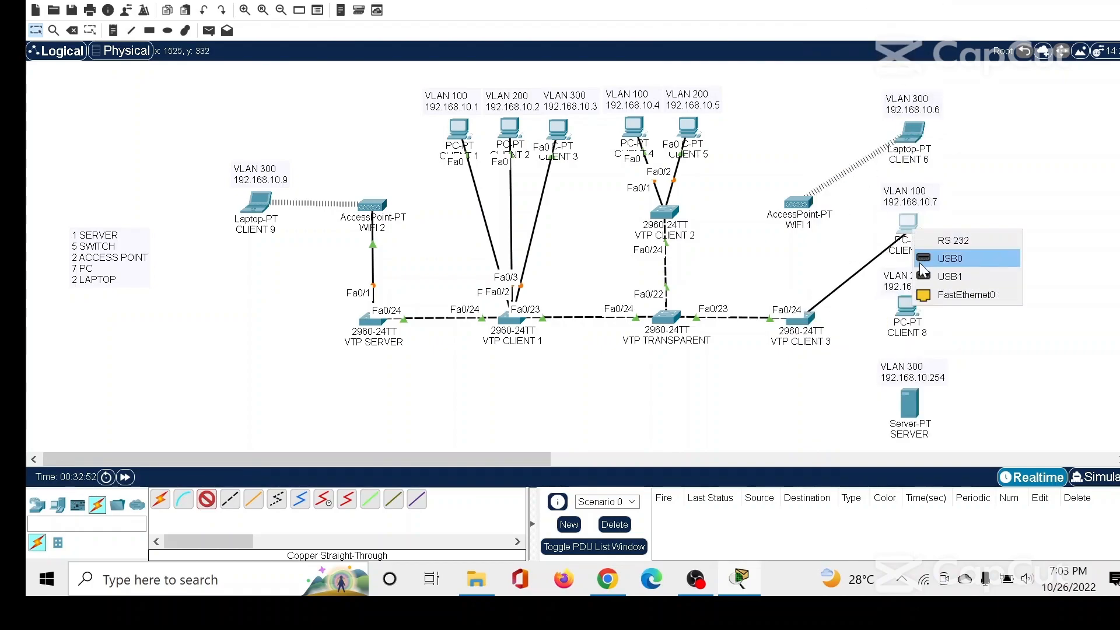
pyautogui.click(936, 293)
# Run a copper straight-through cable from VTP CLIENT 3's FastEthernet0/2 to FastEthernet0 on the CLIENT 8 PC.
pyautogui.click(206, 498)
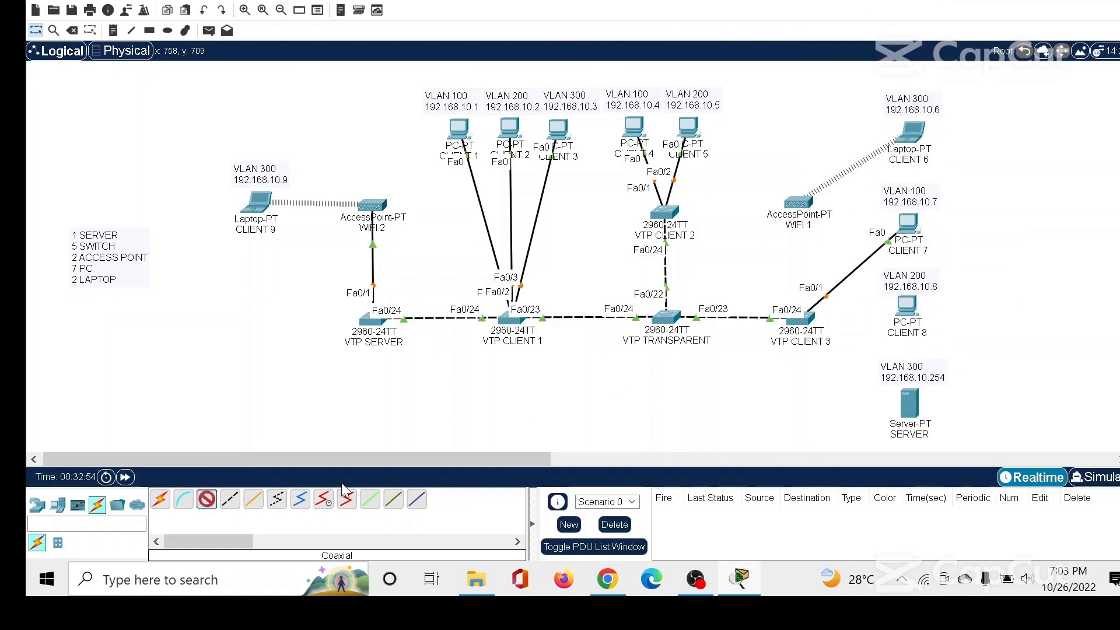
pyautogui.click(800, 318)
pyautogui.click(857, 9)
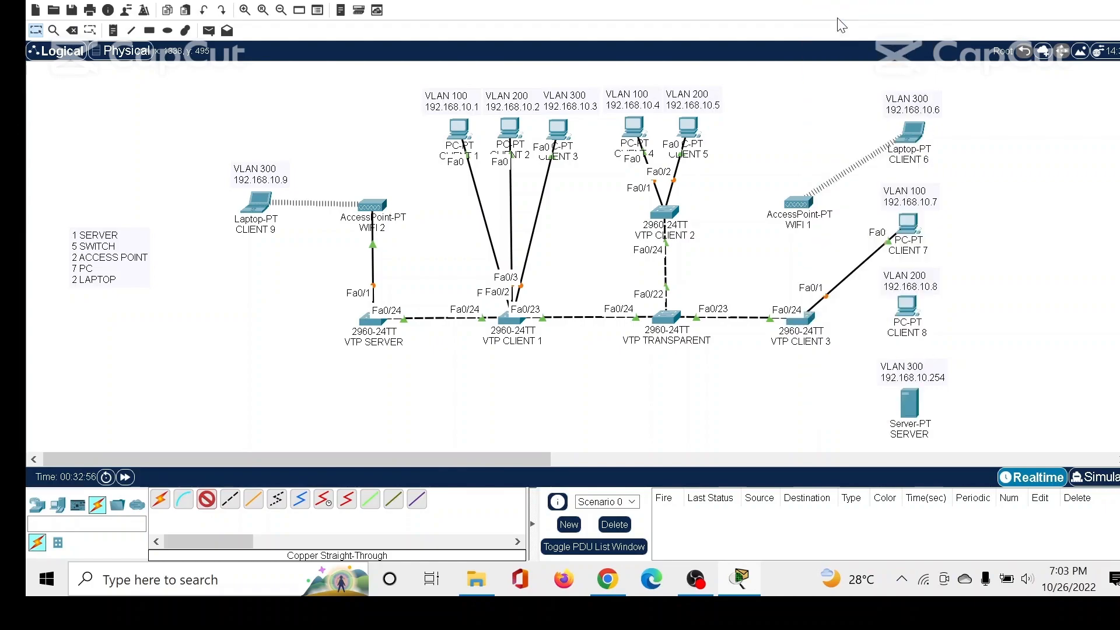
pyautogui.click(907, 309)
pyautogui.click(927, 382)
# Run a copper straight-through cable from VTP CLIENT 3's FastEthernet0/3 to Port 0 on the WIFI 1 access point.
pyautogui.click(205, 499)
pyautogui.click(805, 318)
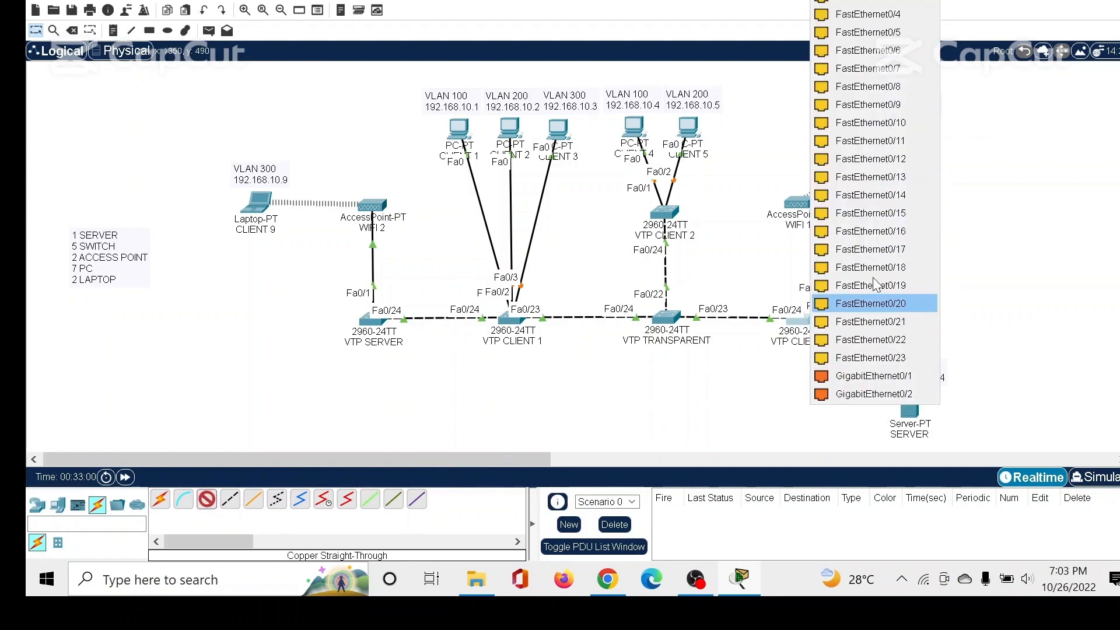
pyautogui.click(864, 2)
pyautogui.click(798, 203)
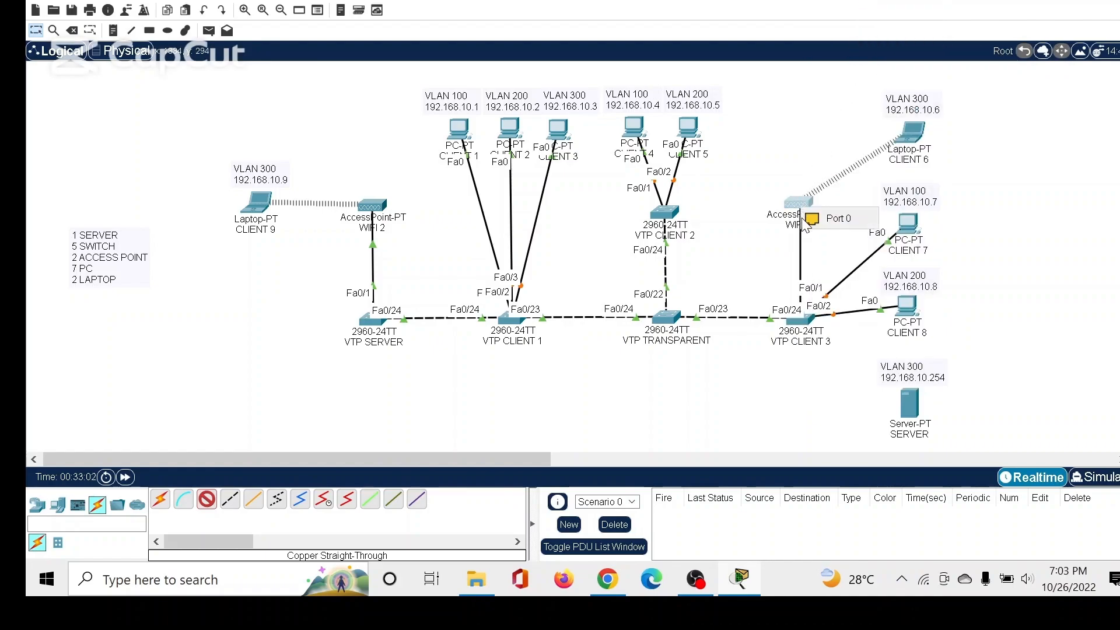
pyautogui.click(828, 221)
# Cable VTP CLIENT 3's FastEthernet0/4 to the SERVER's FastEthernet0 with copper straight-through and fast-forward the network time.
pyautogui.click(210, 502)
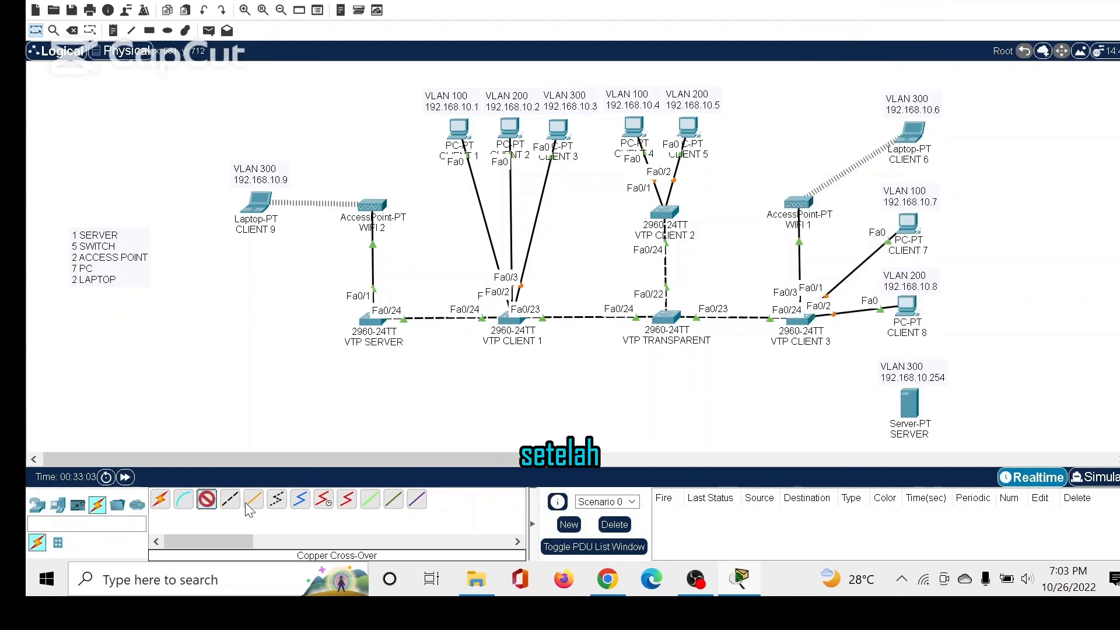
pyautogui.click(810, 324)
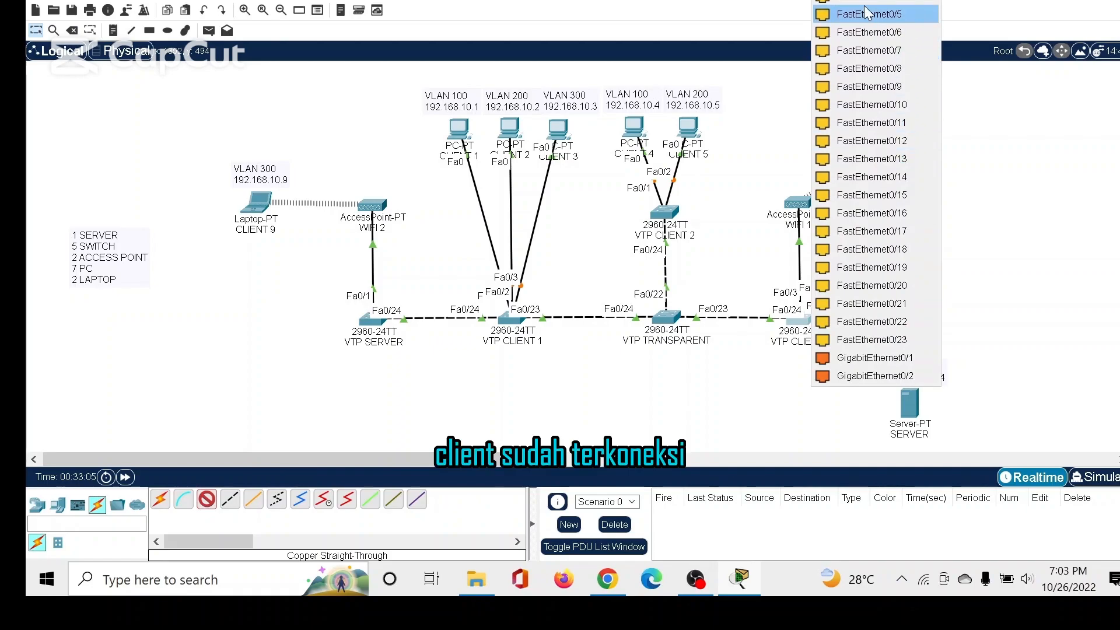
pyautogui.click(864, 9)
pyautogui.click(913, 409)
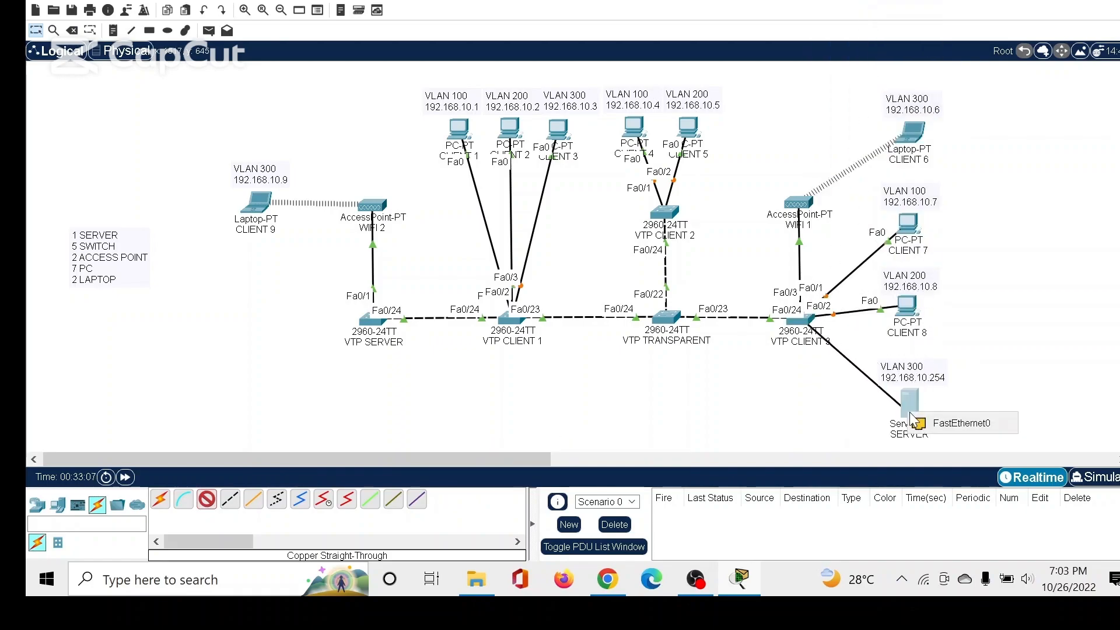
pyautogui.click(945, 419)
pyautogui.click(126, 478)
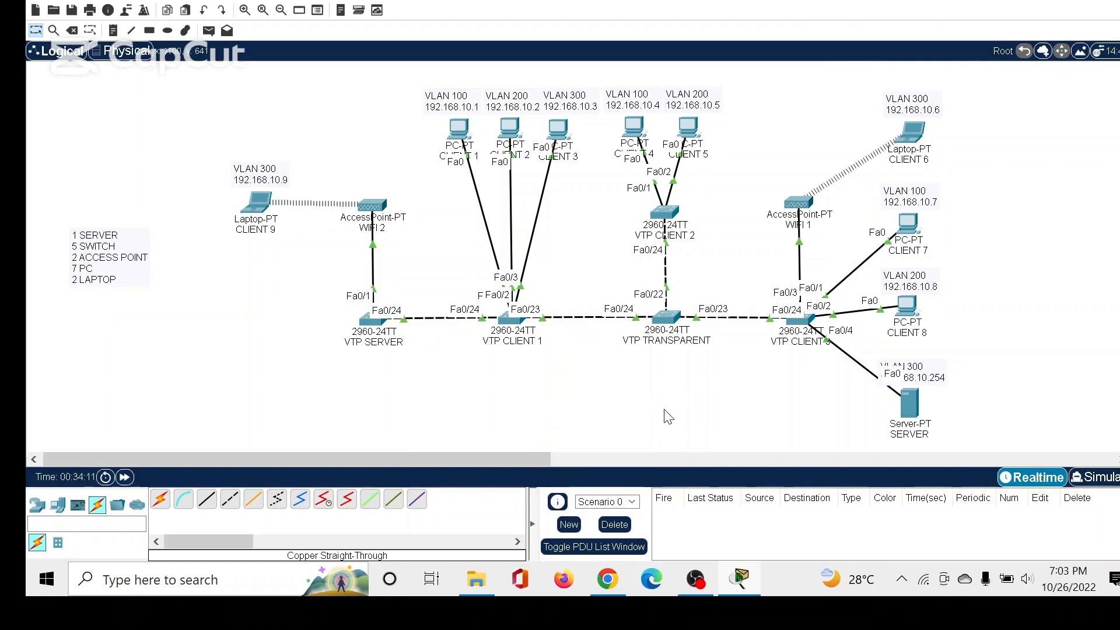
# Add VLAN 100 named TKJ1 to the VLAN database of the VTP SERVER switch.
pyautogui.click(375, 324)
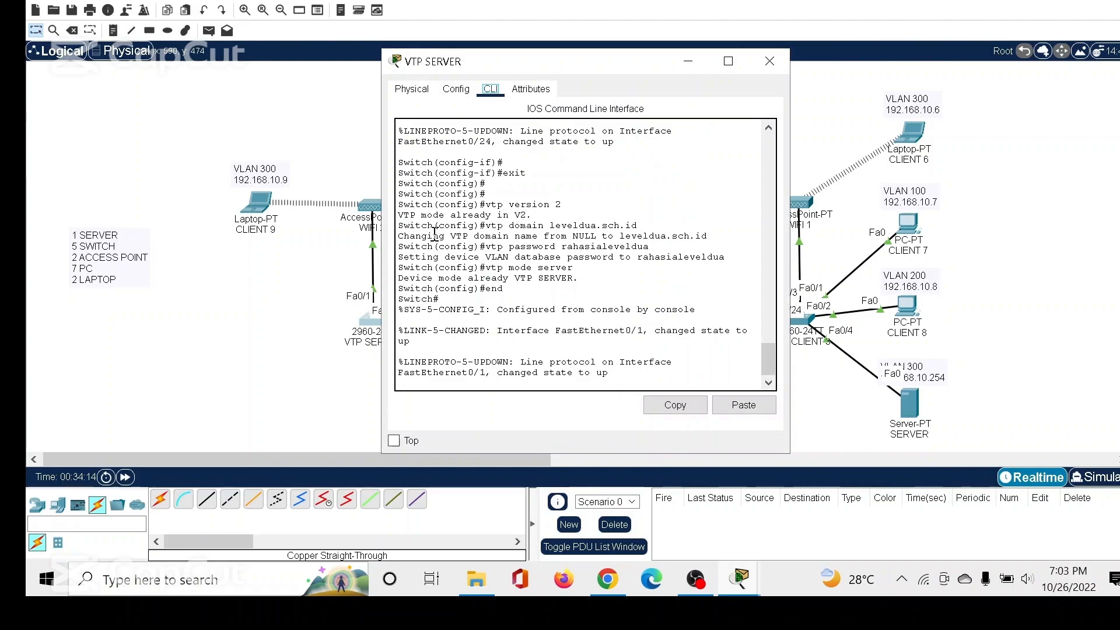
pyautogui.click(457, 89)
pyautogui.click(446, 168)
pyautogui.click(711, 128)
pyautogui.write('100')
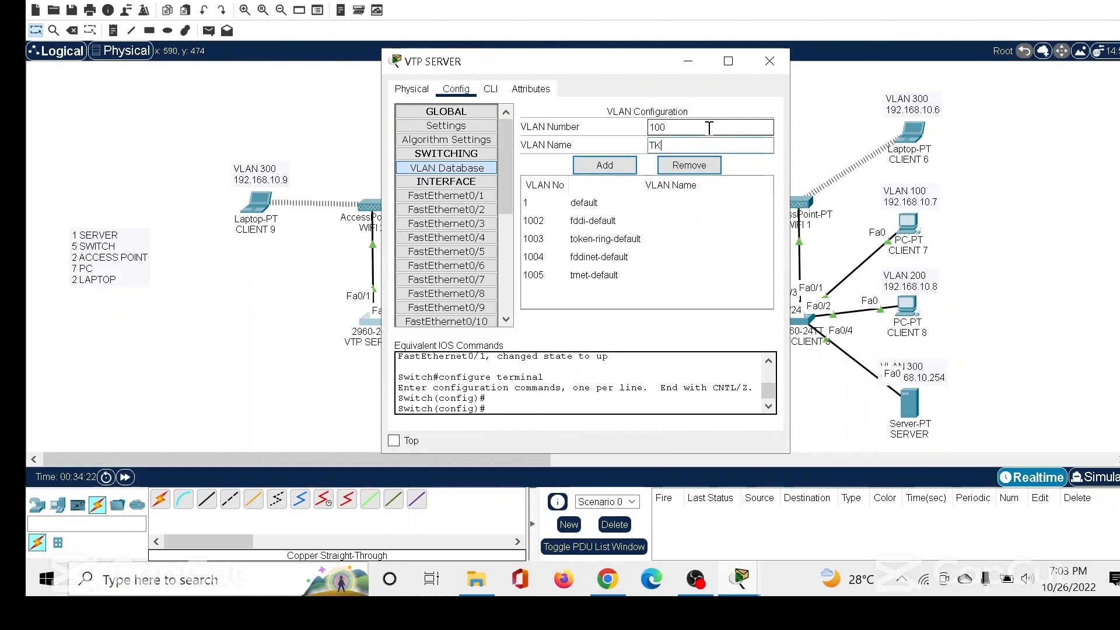
pyautogui.click(605, 165)
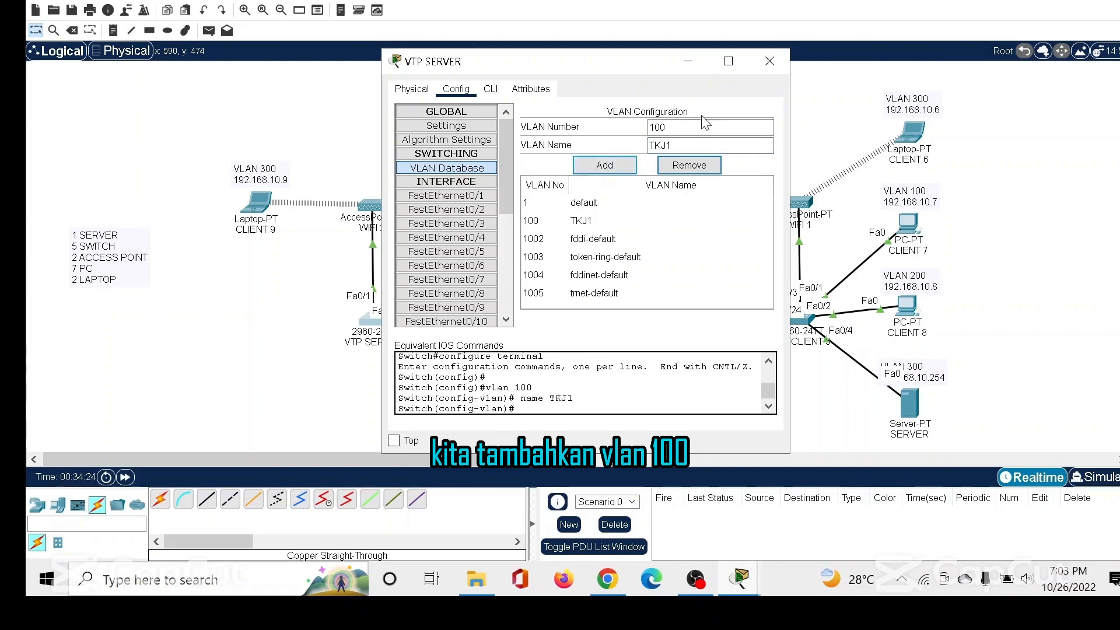
# Add VLAN 200 named TKJ2 to the VTP SERVER's VLAN database.
pyautogui.moveTo(664, 127); pyautogui.dragTo(630, 136)
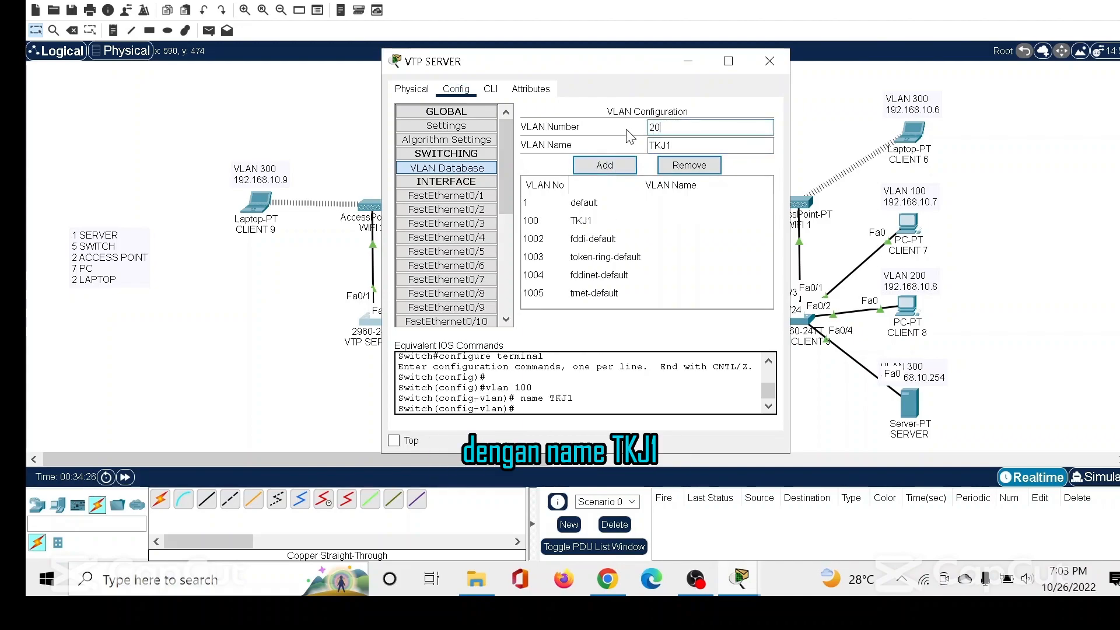
pyautogui.write('TKJ')
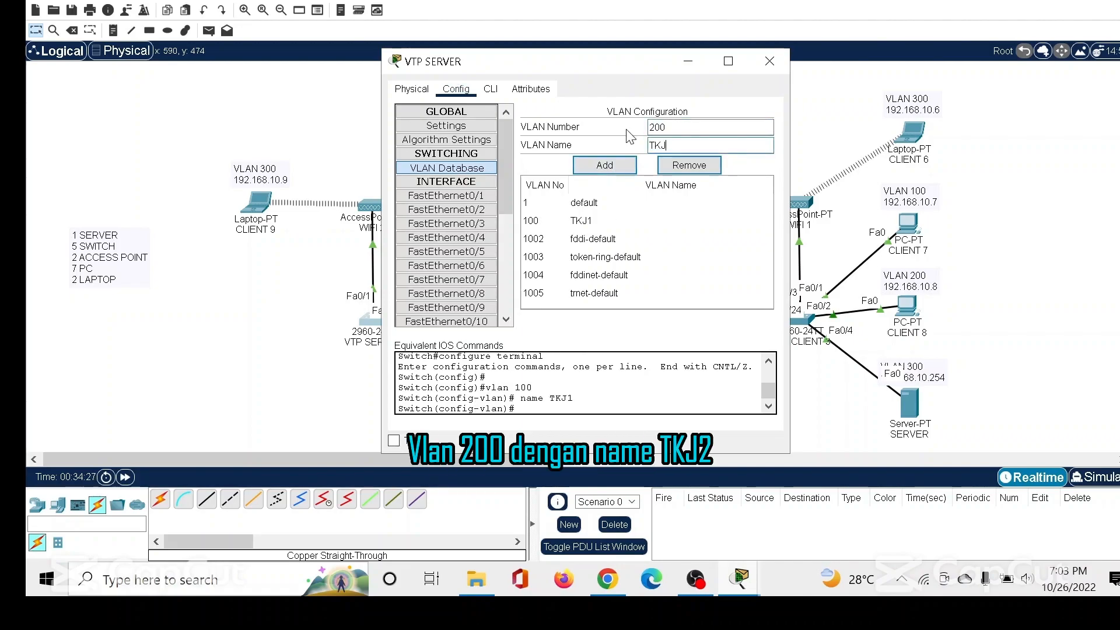
pyautogui.click(632, 166)
# Add VLAN 300 named TKJ3 to the VTP SERVER's VLAN database.
pyautogui.moveTo(687, 125); pyautogui.dragTo(645, 133)
pyautogui.press('BackSpace')
pyautogui.write('300')
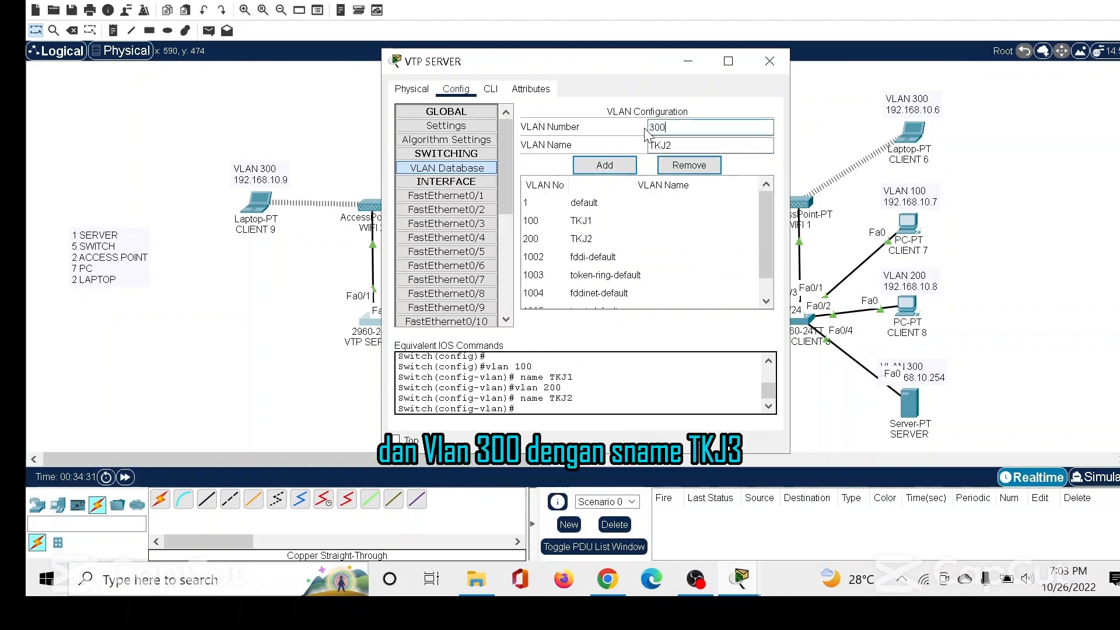
pyautogui.click(685, 147)
pyautogui.click(683, 143)
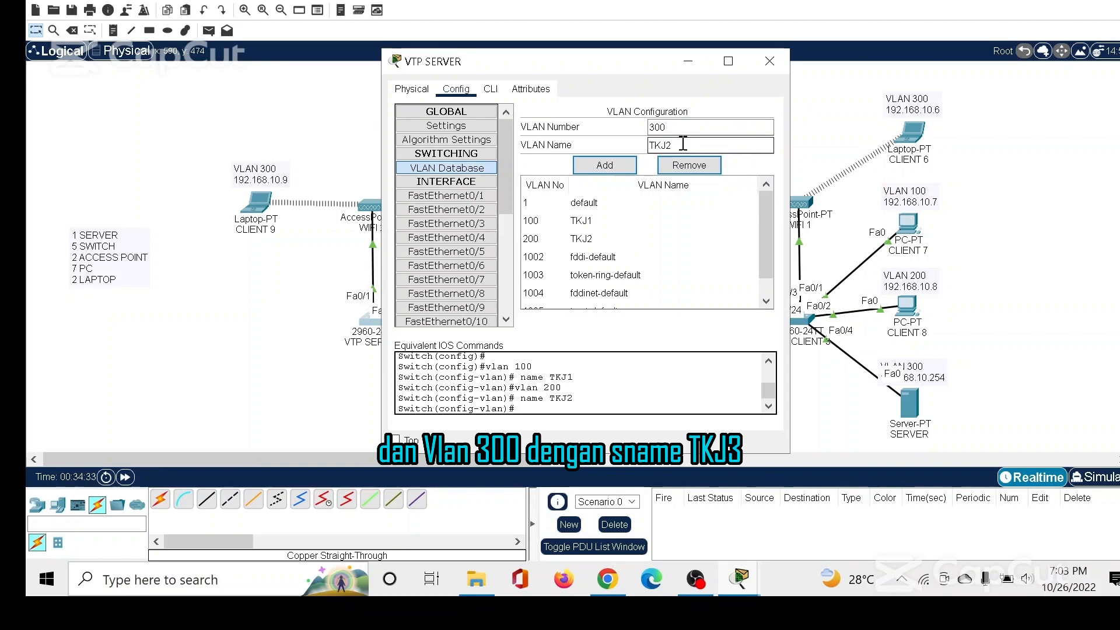
pyautogui.moveTo(683, 144); pyautogui.dragTo(586, 139)
pyautogui.write('TKJ')
pyautogui.click(586, 157)
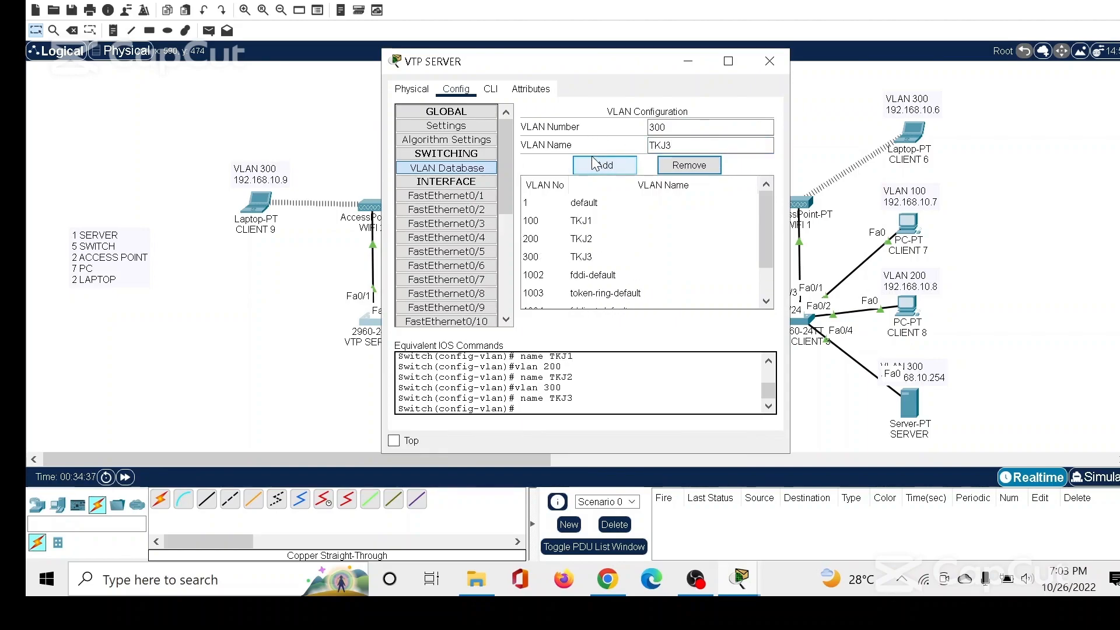
# Review the entries for VLANs 100, 200 and 300 in the VTP SERVER's VLAN database and close its window.
pyautogui.click(555, 224)
pyautogui.click(561, 242)
pyautogui.click(563, 256)
pyautogui.click(562, 227)
pyautogui.click(563, 239)
pyautogui.click(562, 258)
pyautogui.click(562, 227)
pyautogui.click(562, 239)
pyautogui.click(563, 259)
pyautogui.click(769, 61)
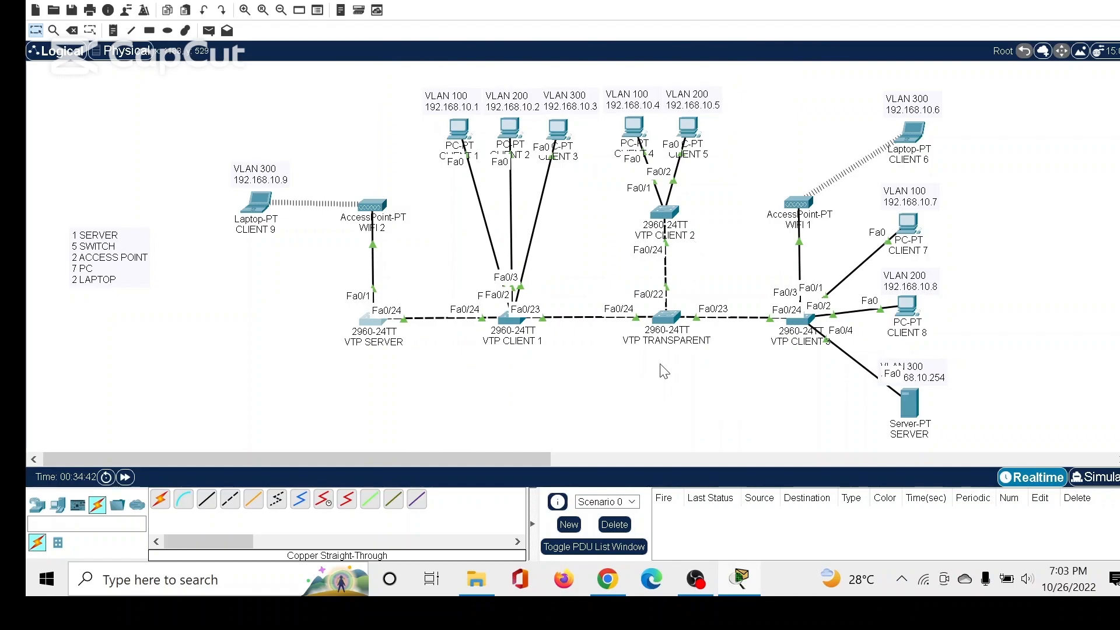
# Add VLAN 100 named TKJ1 to the VLAN database of the VTP TRANSPARENT switch.
pyautogui.click(671, 317)
pyautogui.click(490, 89)
pyautogui.click(456, 89)
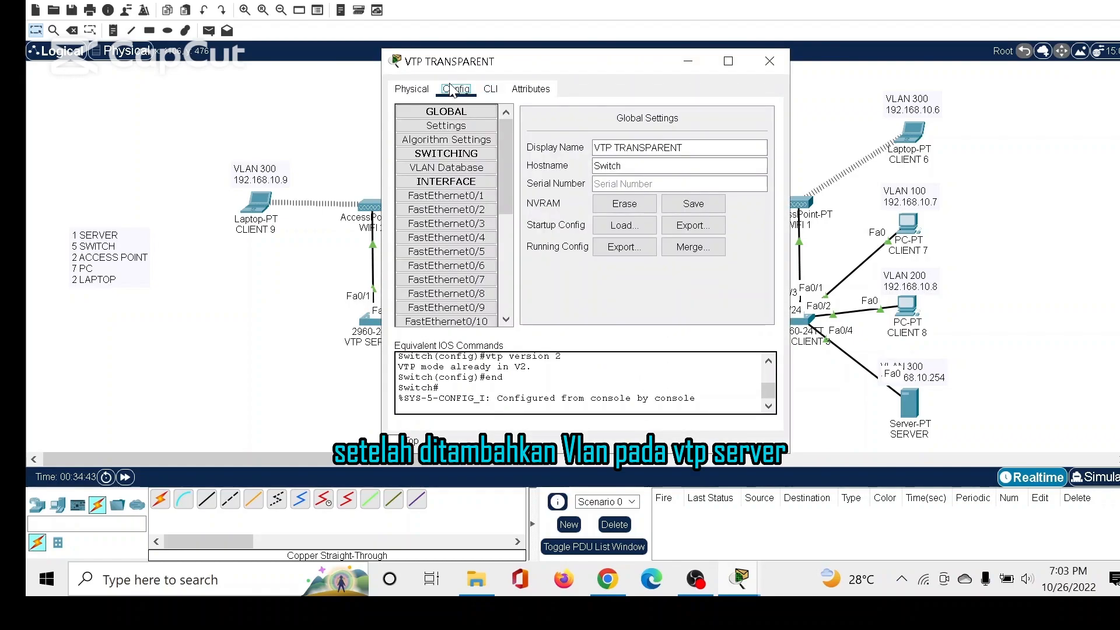
pyautogui.click(446, 168)
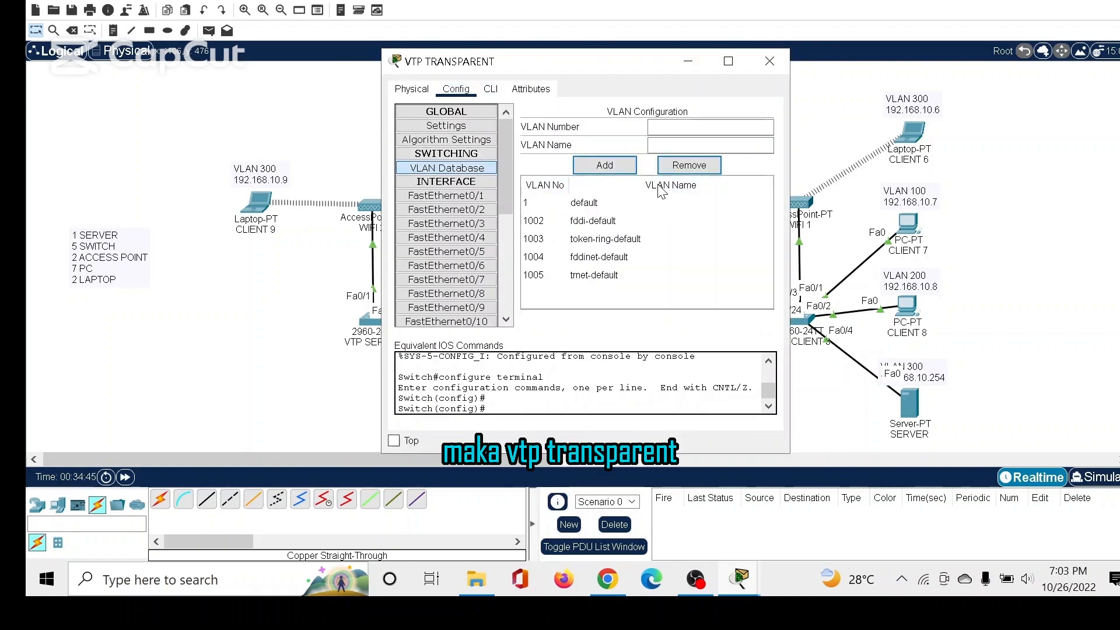
pyautogui.click(669, 127)
pyautogui.write('100')
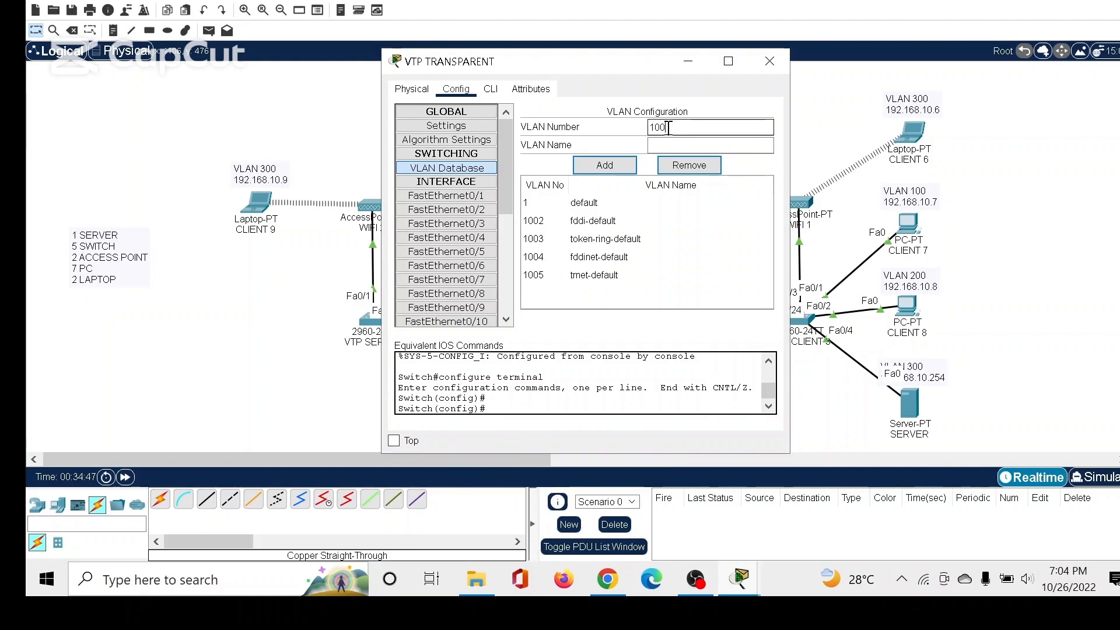
pyautogui.write('TKJ1')
pyautogui.click(604, 165)
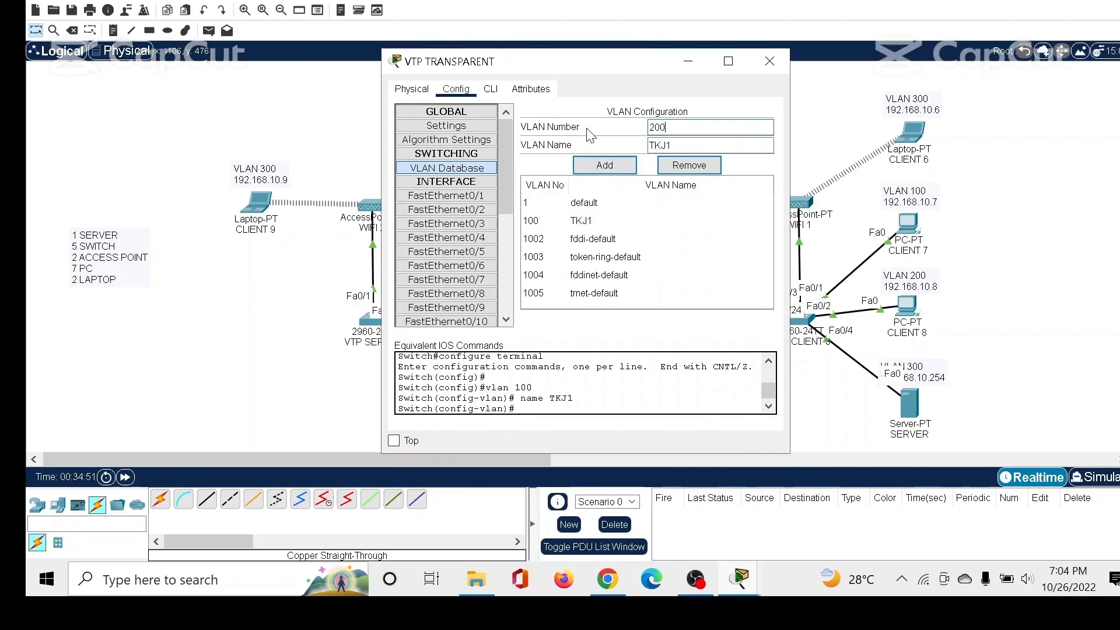
# Add VLAN 200 named TKJ2 and VLAN 300 named TKJ3 to VTP TRANSPARENT's VLAN database, and close its window.
pyautogui.write('TKJ2')
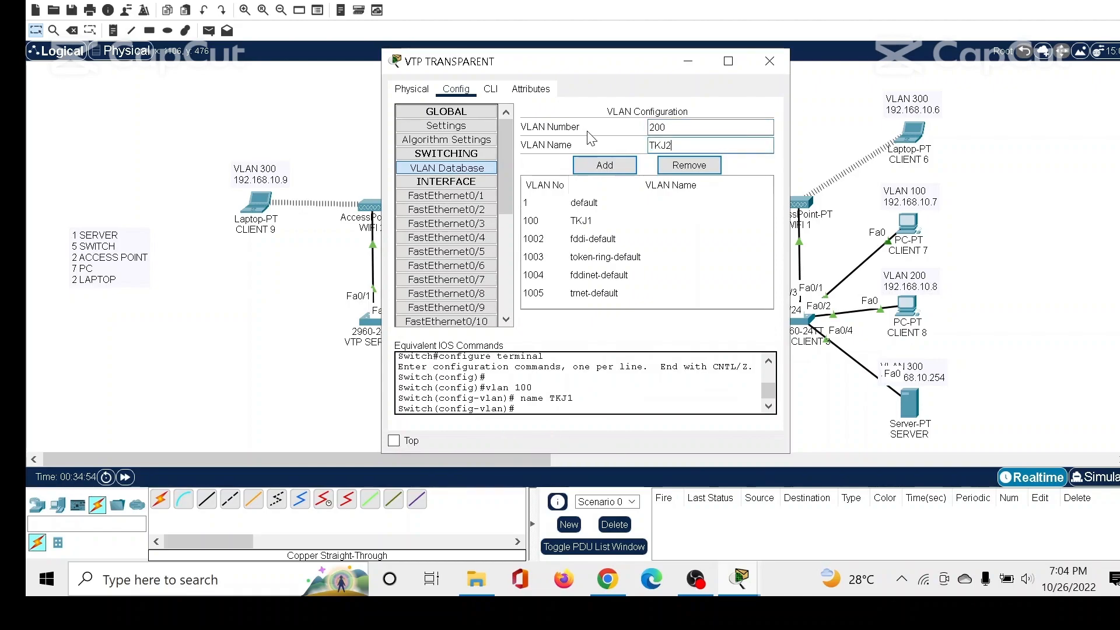
pyautogui.click(604, 165)
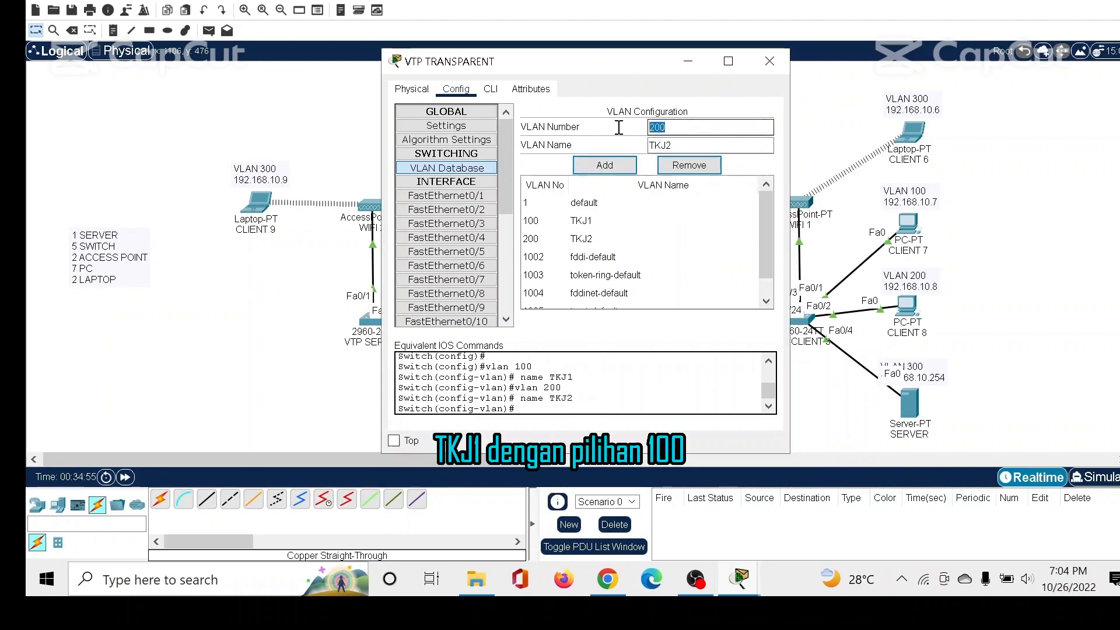
pyautogui.write('300')
pyautogui.press('Tab')
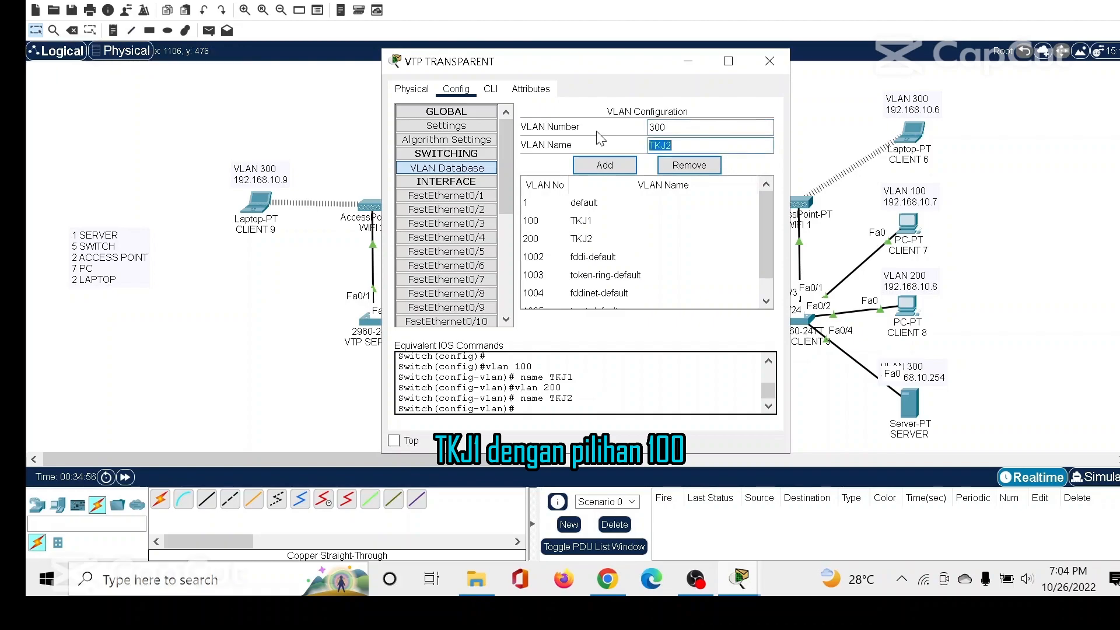
pyautogui.write('TK')
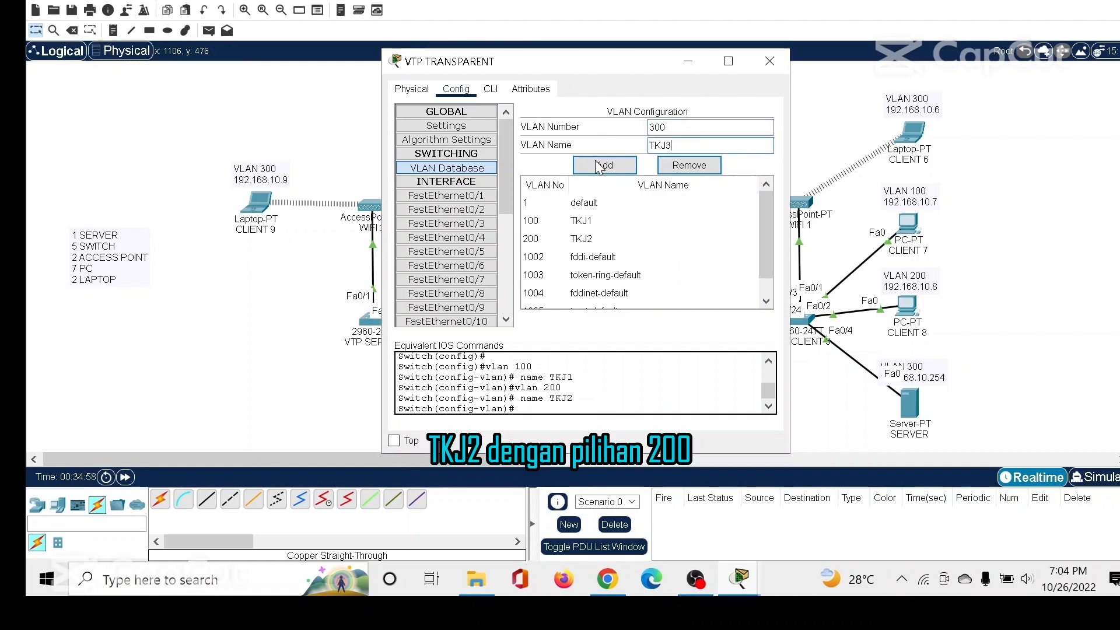
pyautogui.write('J3')
pyautogui.click(599, 161)
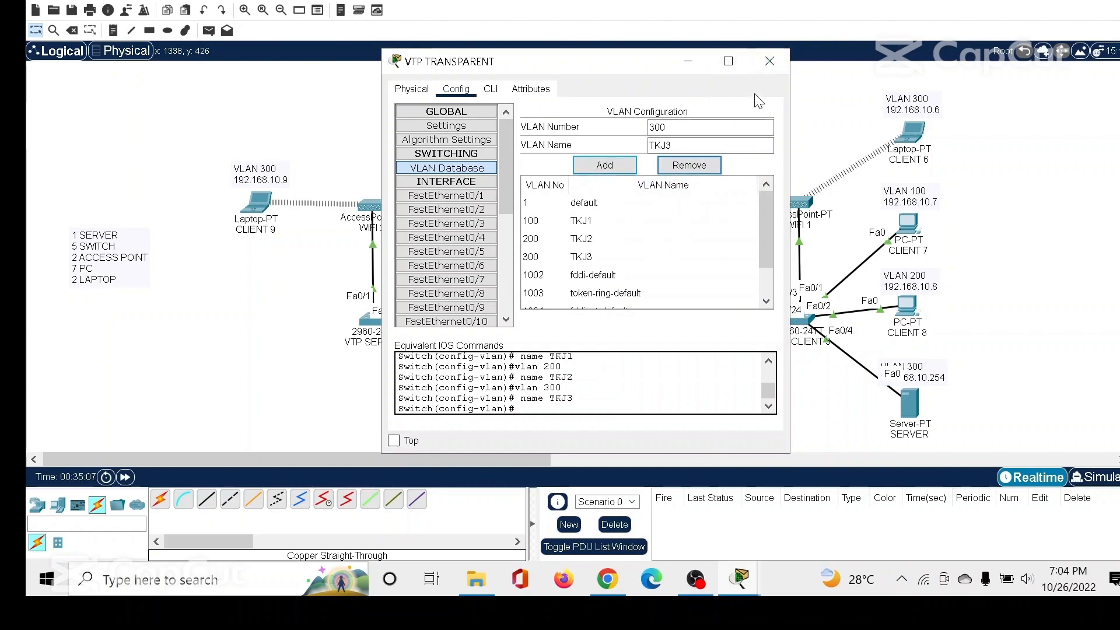
pyautogui.click(768, 61)
# Assign the VTP SERVER's FastEthernet0/1 access port, which serves WIFI 2, to VLAN 300 (TKJ3).
pyautogui.click(561, 459)
pyautogui.moveTo(564, 460); pyautogui.dragTo(74, 470)
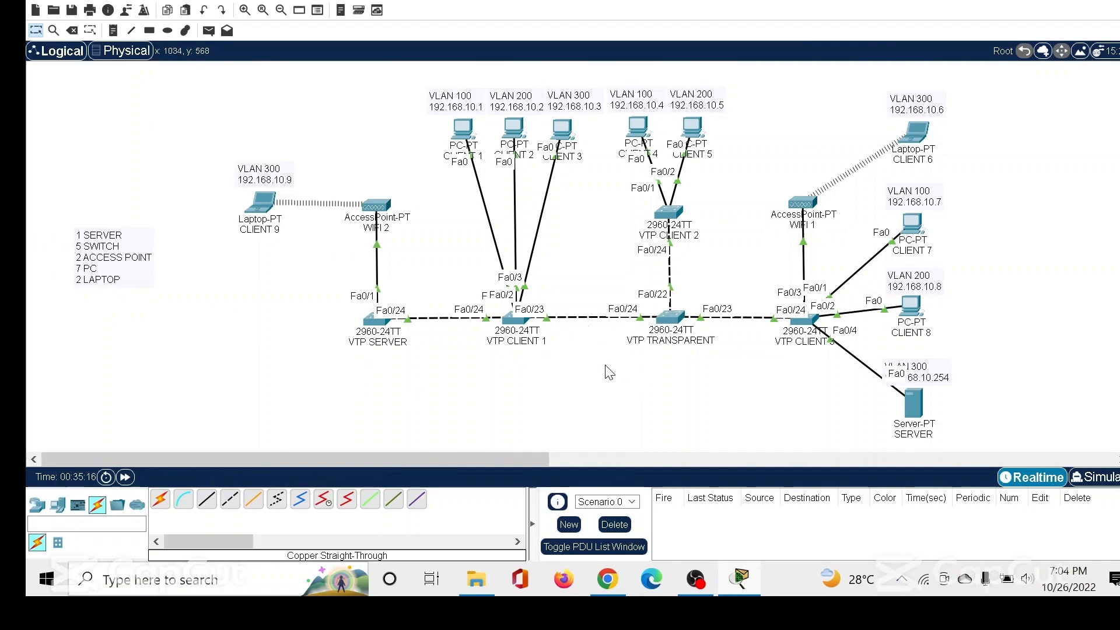
pyautogui.click(362, 327)
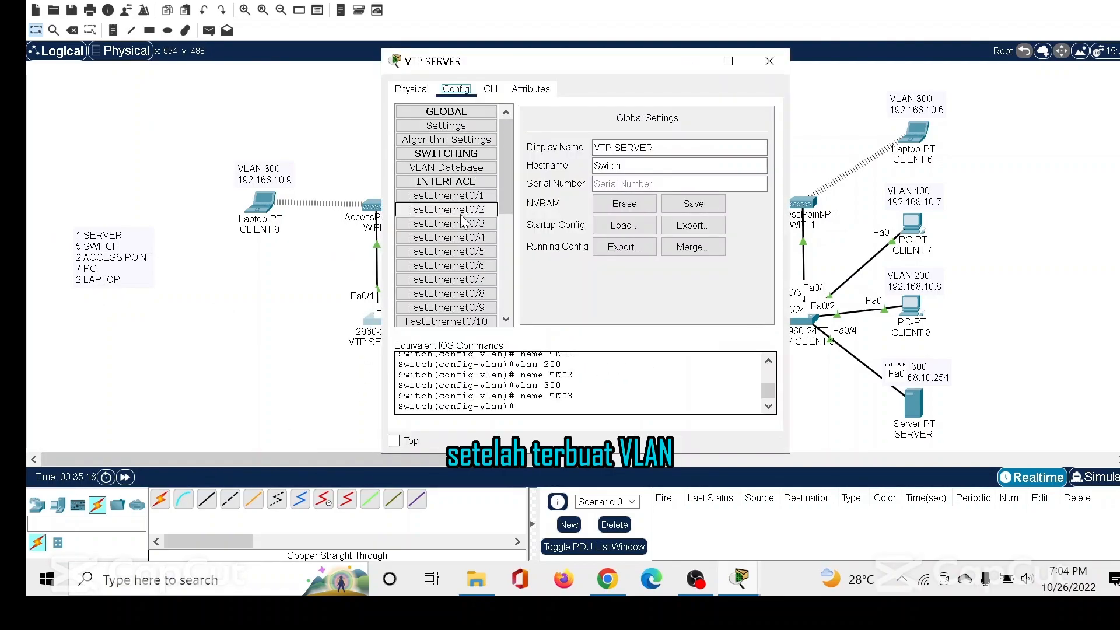
pyautogui.click(446, 195)
pyautogui.click(768, 181)
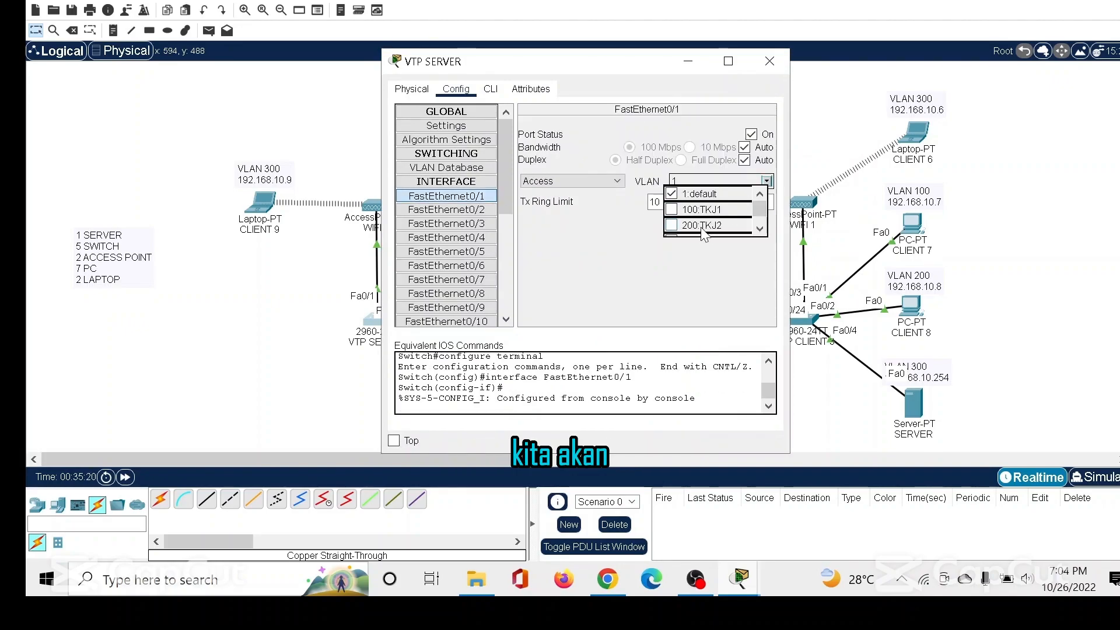
pyautogui.click(671, 206)
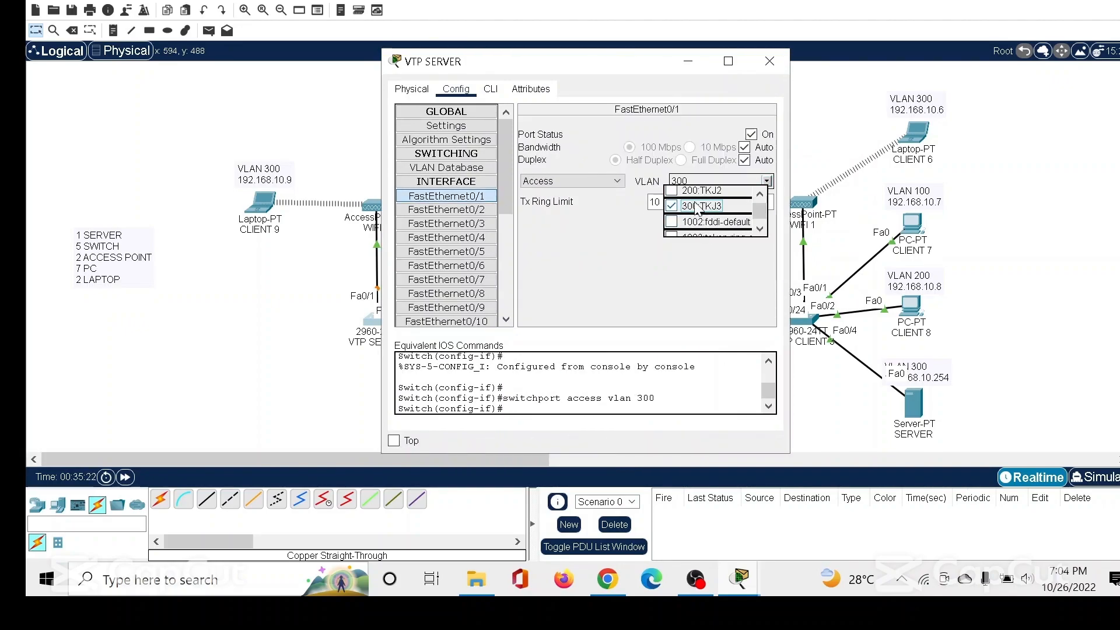
pyautogui.click(624, 243)
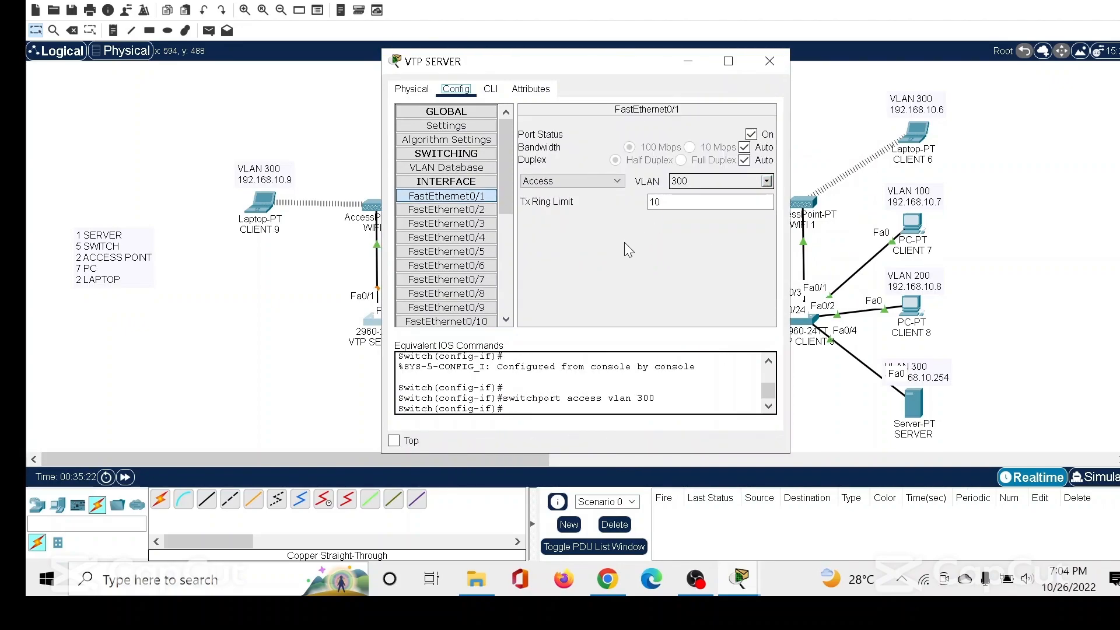
pyautogui.click(758, 67)
pyautogui.moveTo(294, 165); pyautogui.dragTo(255, 210)
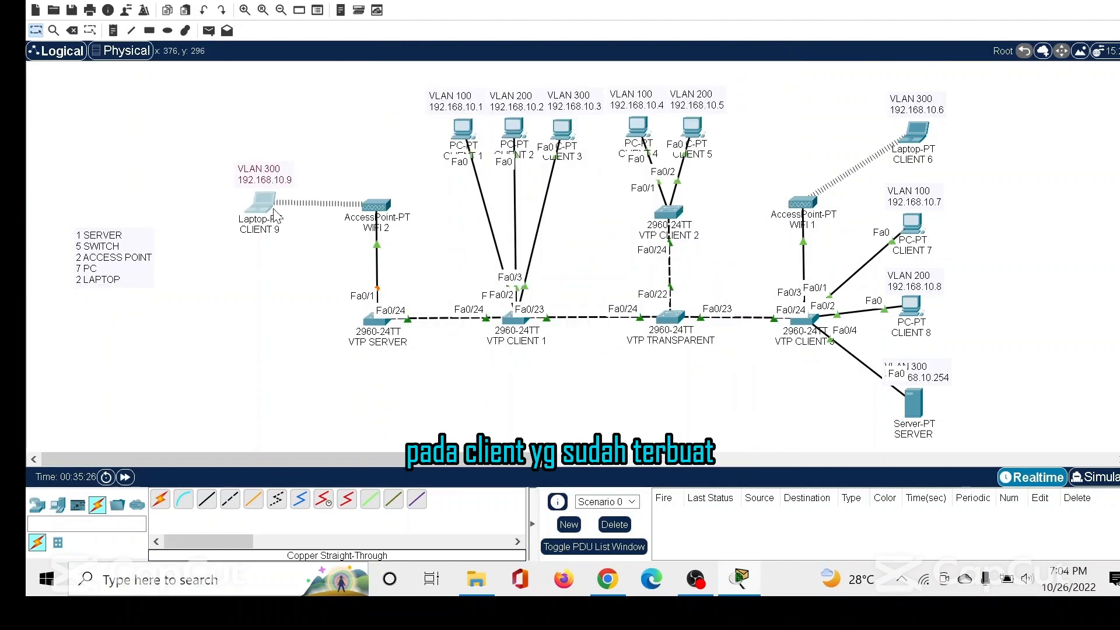
pyautogui.click(395, 162)
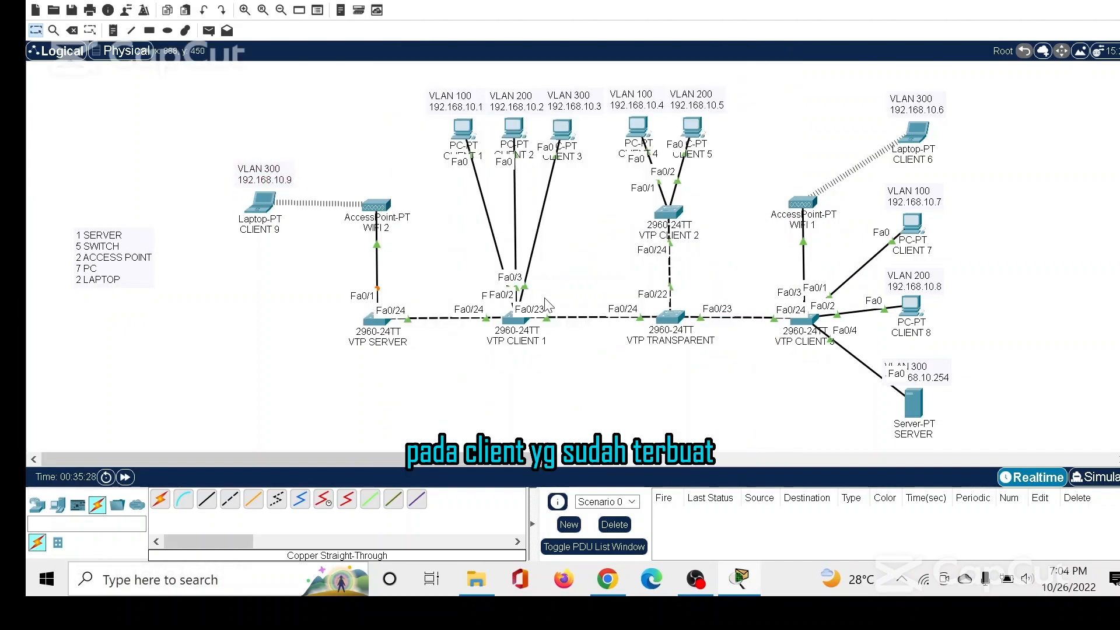
# Assign VTP CLIENT 1's FastEthernet0/1 access port to VLAN 100 (TKJ1).
pyautogui.click(517, 324)
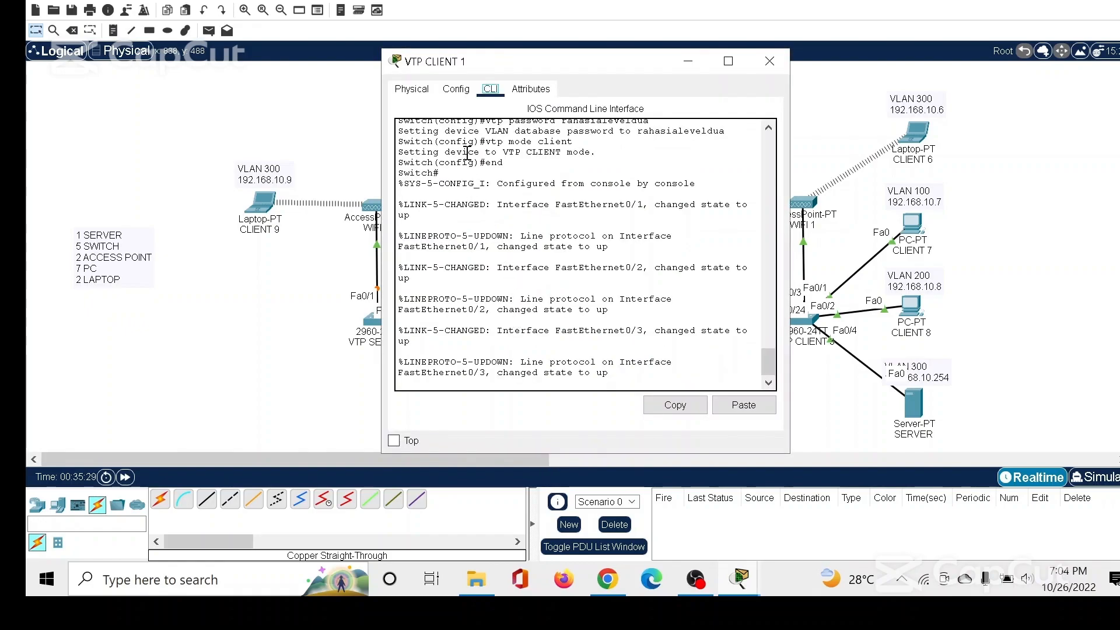
pyautogui.click(455, 93)
pyautogui.click(446, 195)
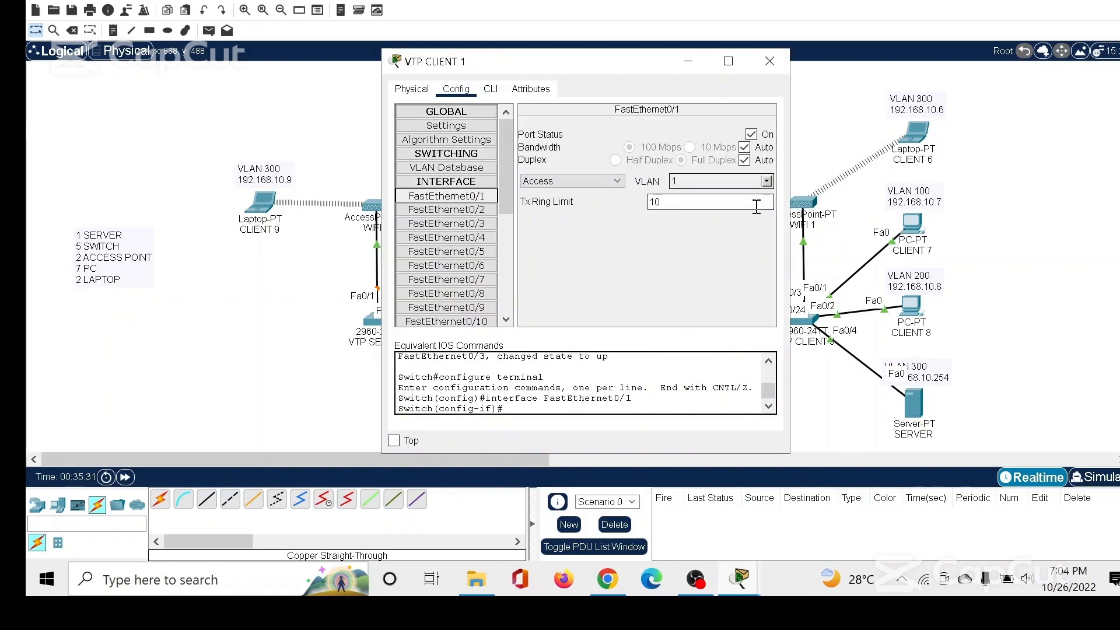
pyautogui.click(765, 181)
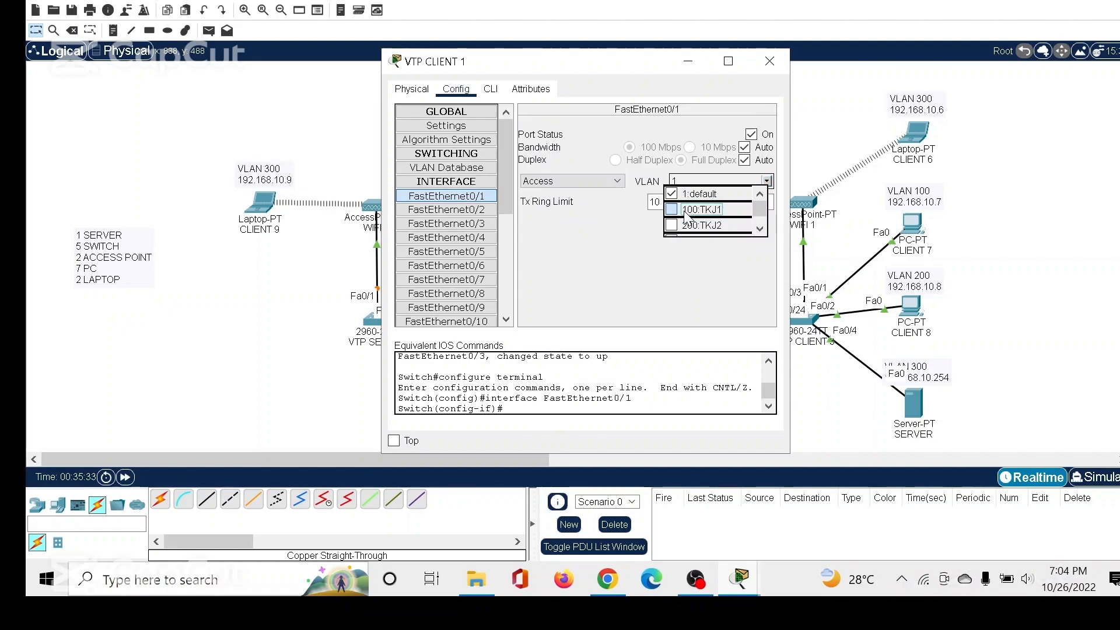
pyautogui.click(699, 209)
# Assign VTP CLIENT 1's FastEthernet0/2 port to VLAN 200 (TKJ2) and FastEthernet0/3 to VLAN 300 (TKJ3), and close its window.
pyautogui.click(479, 211)
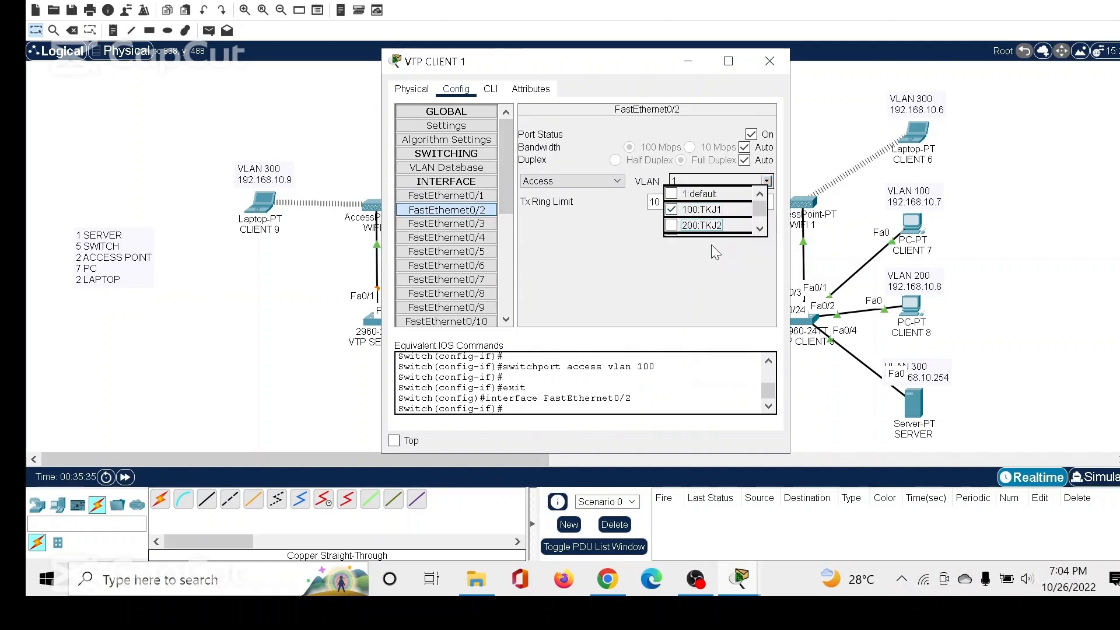
pyautogui.click(670, 225)
pyautogui.click(453, 237)
pyautogui.click(454, 226)
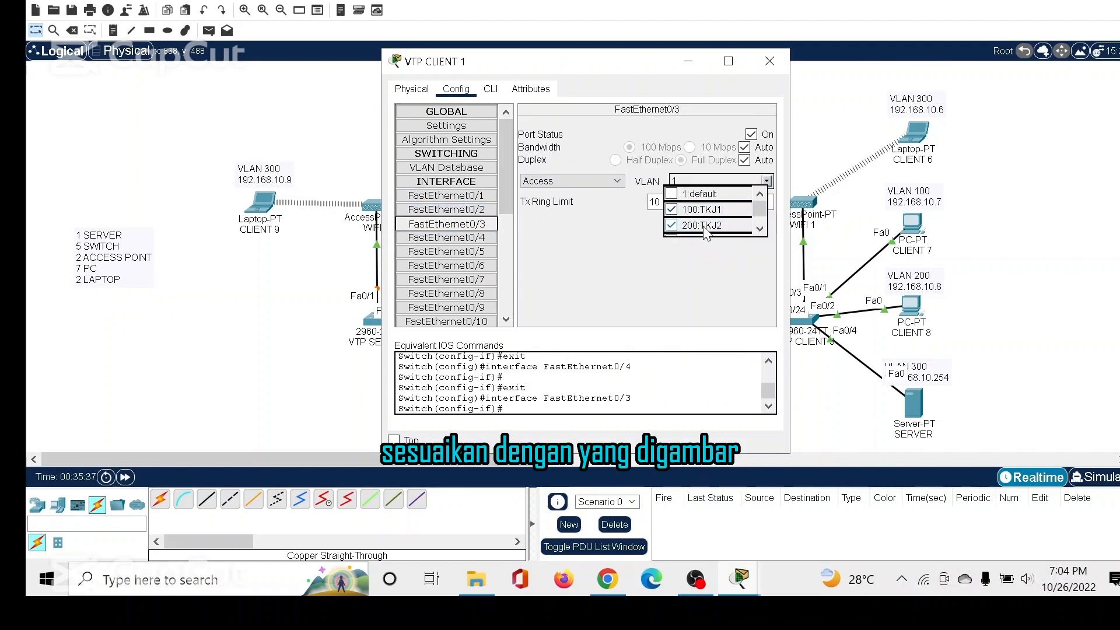
pyautogui.scroll(-1, 672, 219)
pyautogui.click(672, 207)
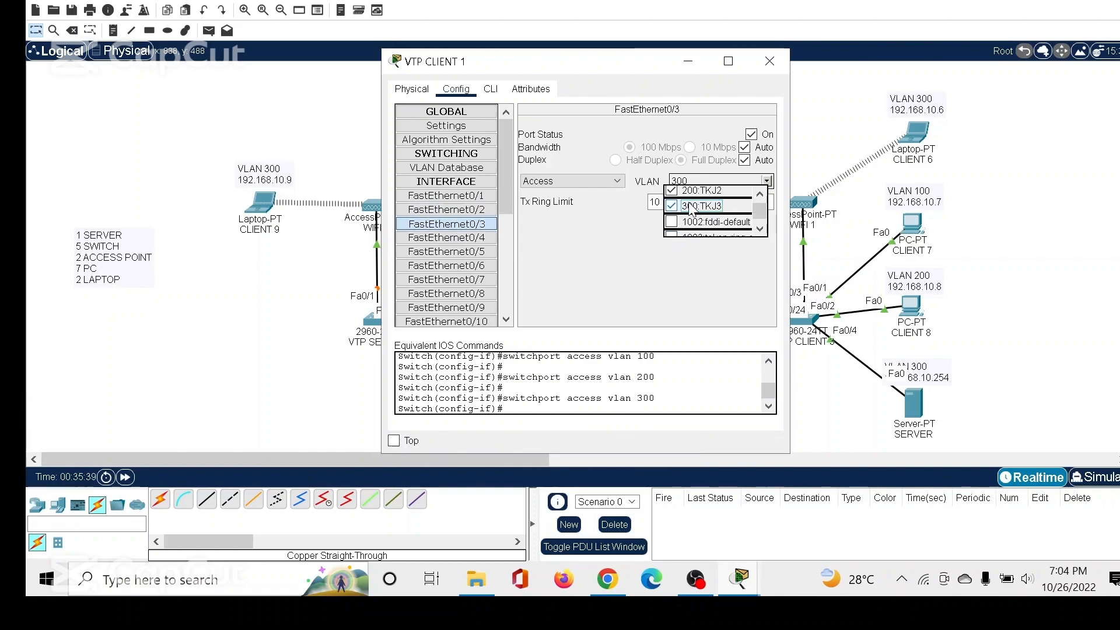
pyautogui.click(769, 61)
pyautogui.doubleClick(454, 106)
pyautogui.click(422, 134)
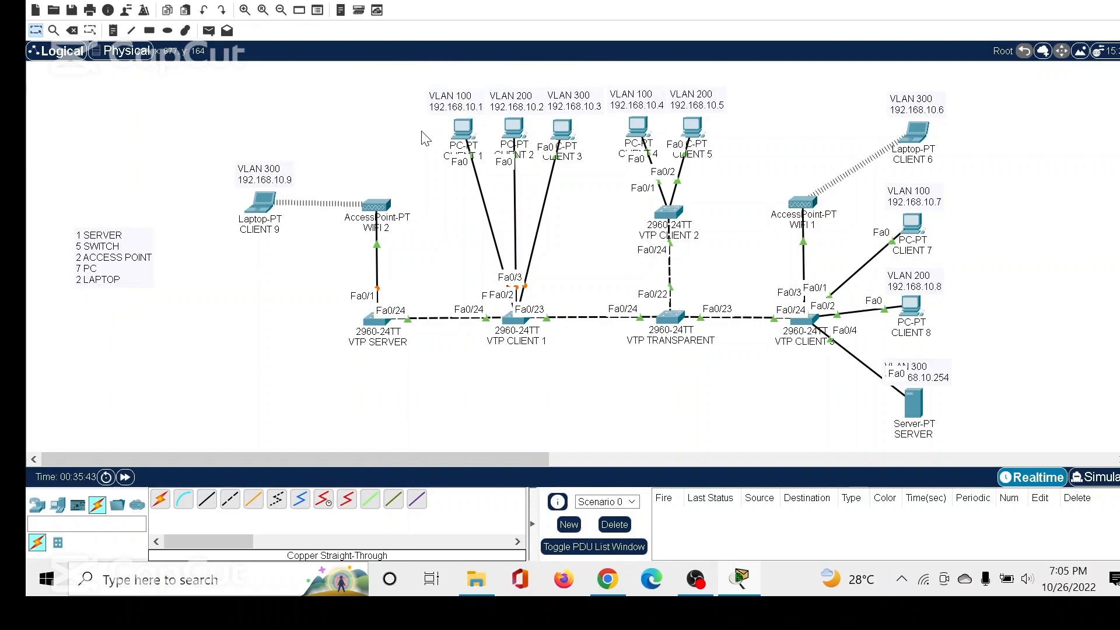
pyautogui.doubleClick(446, 105)
pyautogui.click(537, 119)
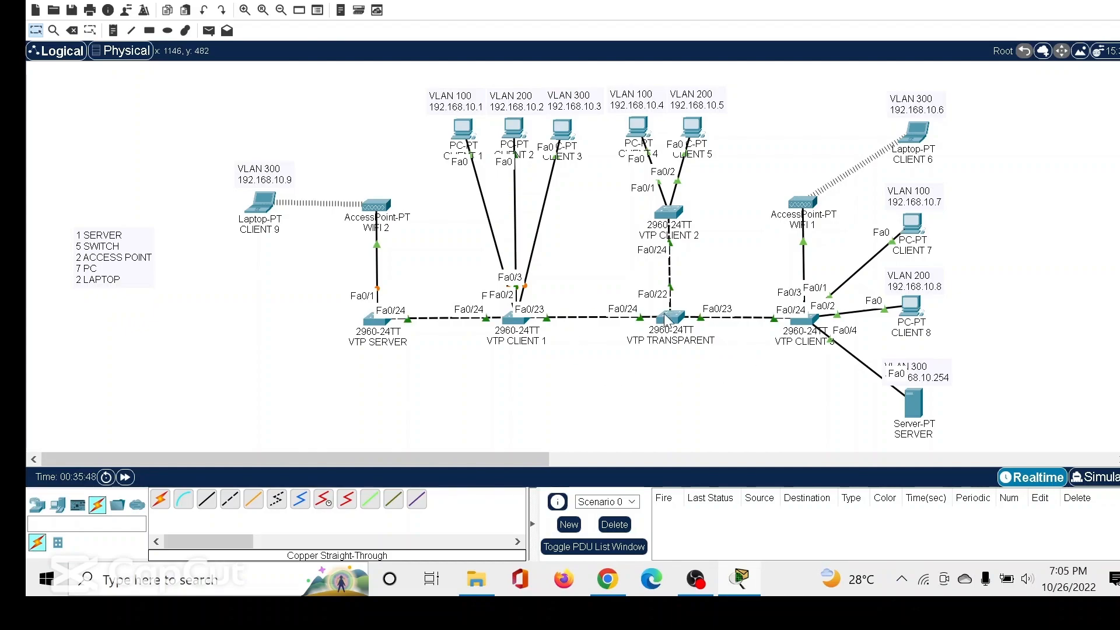
# Assign VTP CLIENT 2's FastEthernet0/1 port to VLAN 100 (TKJ1) and FastEthernet0/2 to VLAN 200 (TKJ2), and close its window.
pyautogui.click(664, 220)
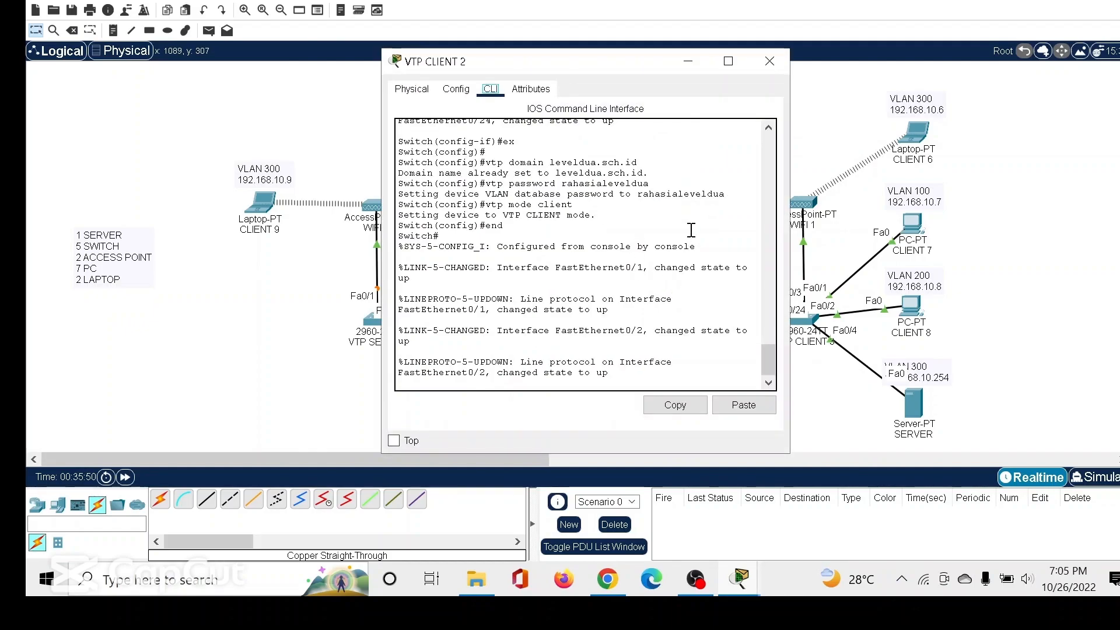
pyautogui.click(456, 89)
pyautogui.click(455, 197)
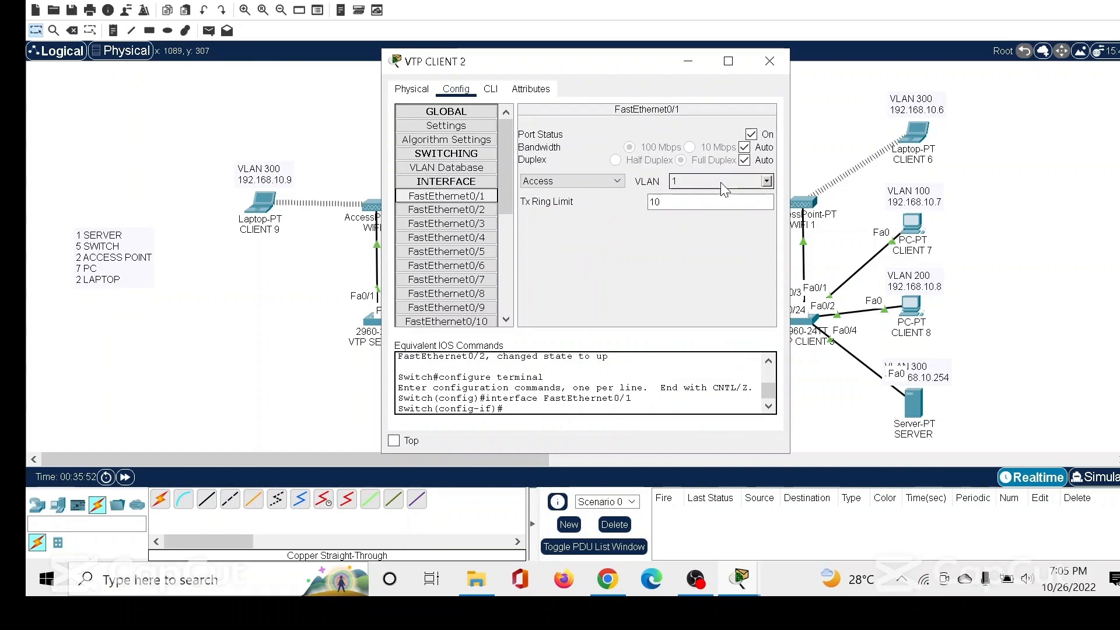
pyautogui.click(767, 181)
pyautogui.click(709, 211)
pyautogui.click(446, 224)
pyautogui.click(446, 209)
pyautogui.click(672, 225)
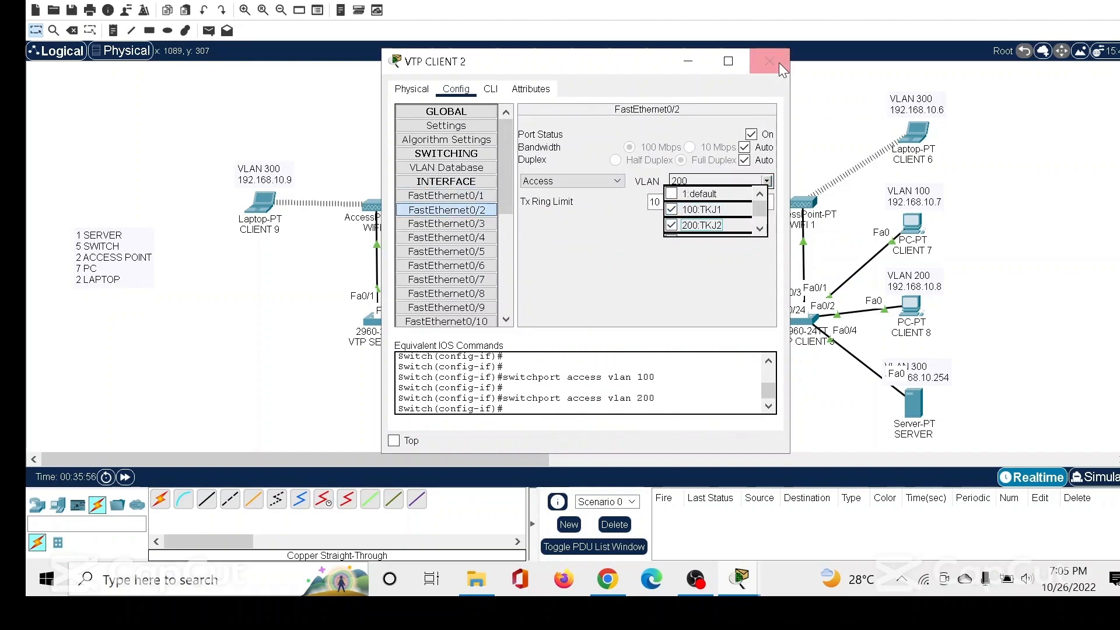
pyautogui.click(769, 60)
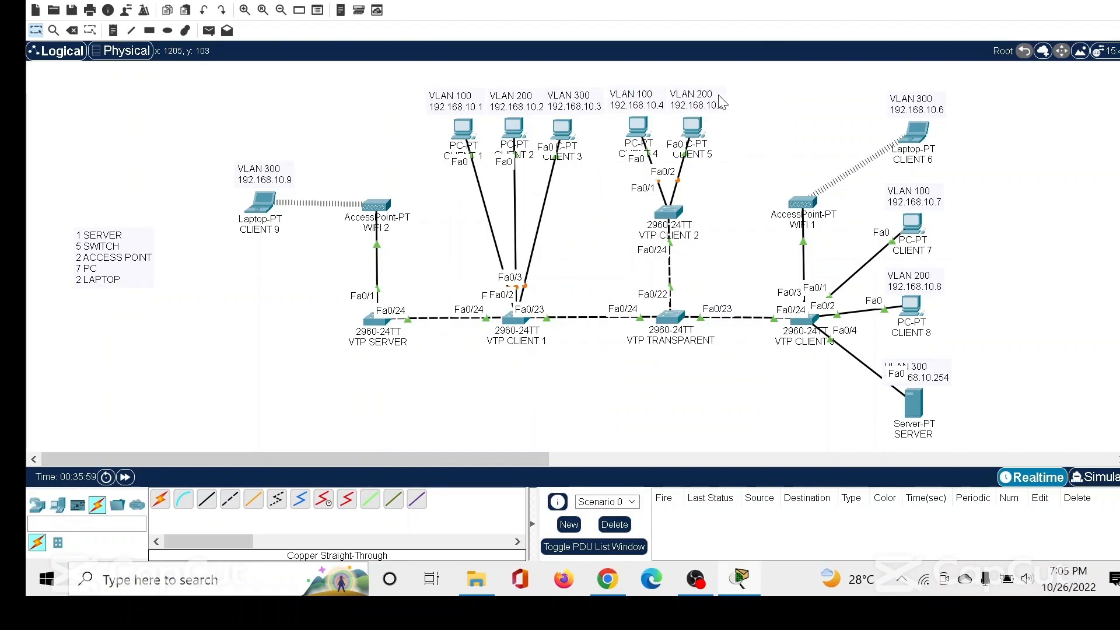
# Assign VTP CLIENT 3's FastEthernet0/1 port to VLAN 100 (TKJ1) and FastEthernet0/2 to VLAN 200 (TKJ2).
pyautogui.click(809, 320)
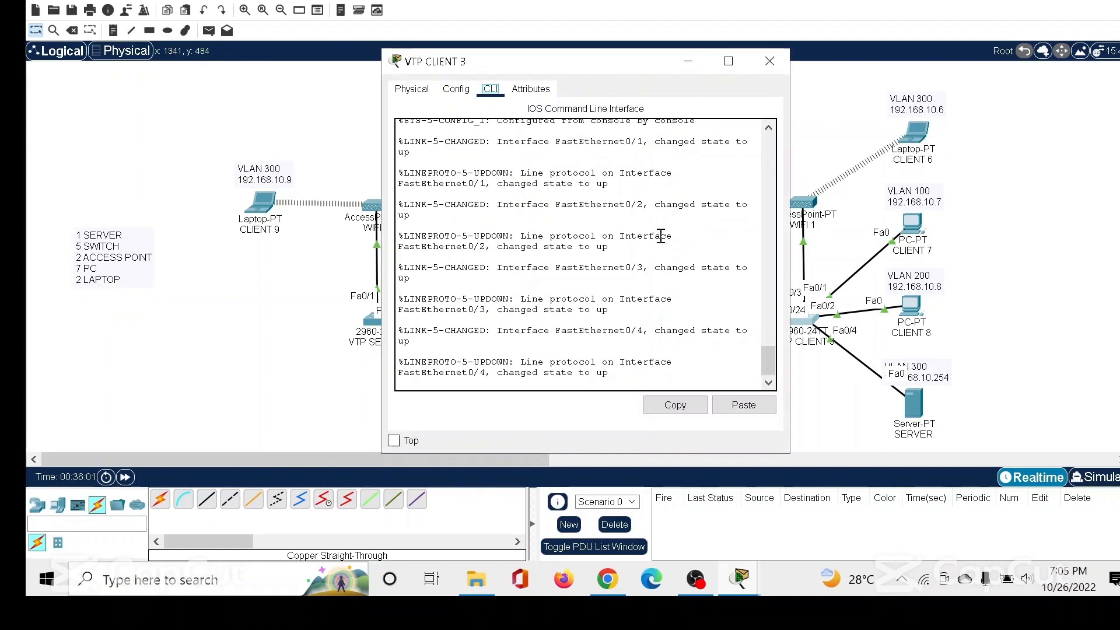
pyautogui.click(455, 88)
pyautogui.click(446, 195)
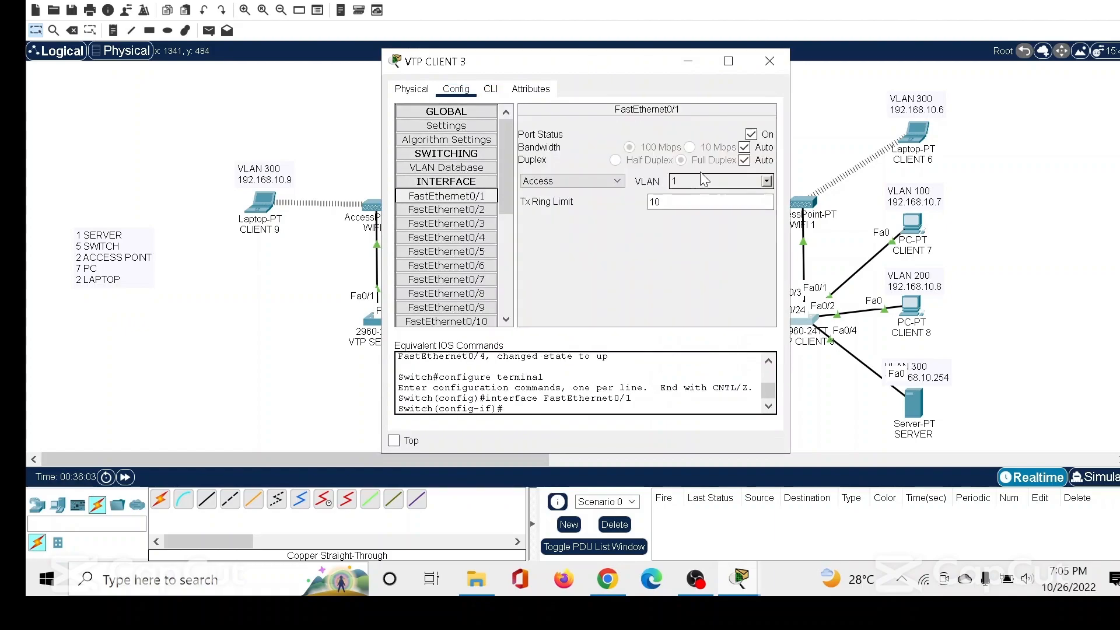
pyautogui.click(766, 182)
pyautogui.click(691, 210)
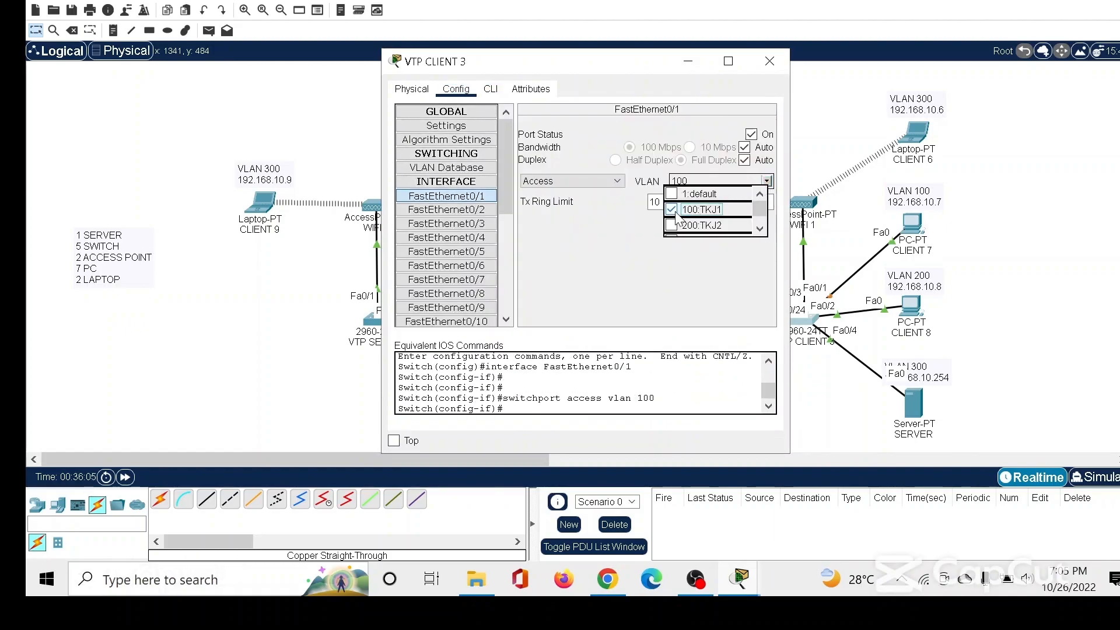
pyautogui.click(484, 209)
pyautogui.click(670, 226)
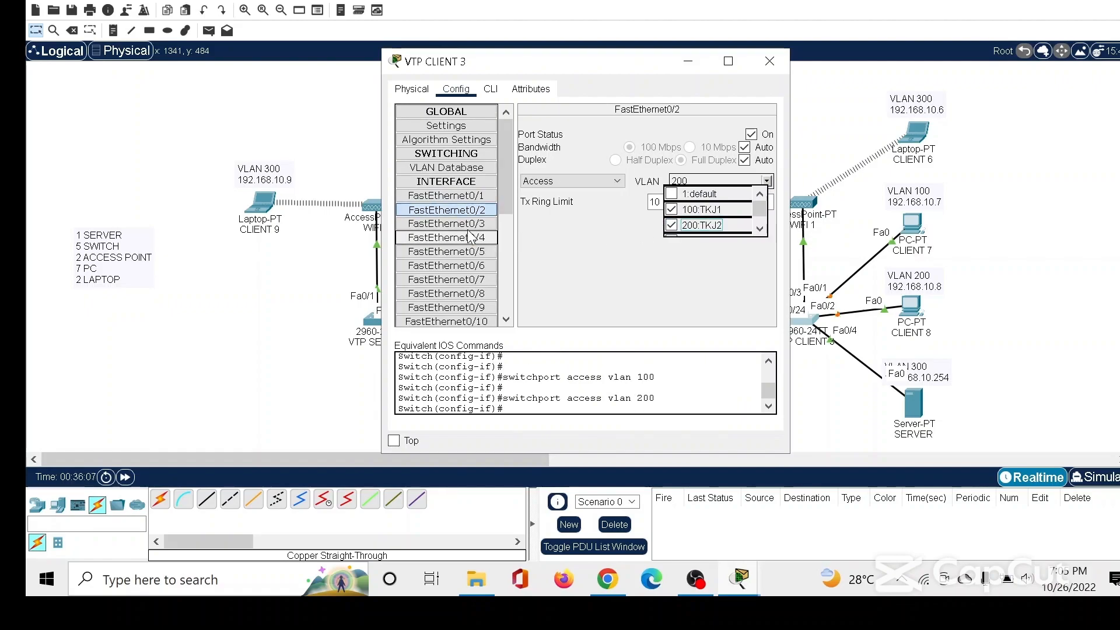
# Assign VTP CLIENT 3's FastEthernet0/3 and FastEthernet0/4 ports to VLAN 300 (TKJ3), and close its window.
pyautogui.click(473, 225)
pyautogui.scroll(-1, 672, 222)
pyautogui.click(670, 206)
pyautogui.click(446, 237)
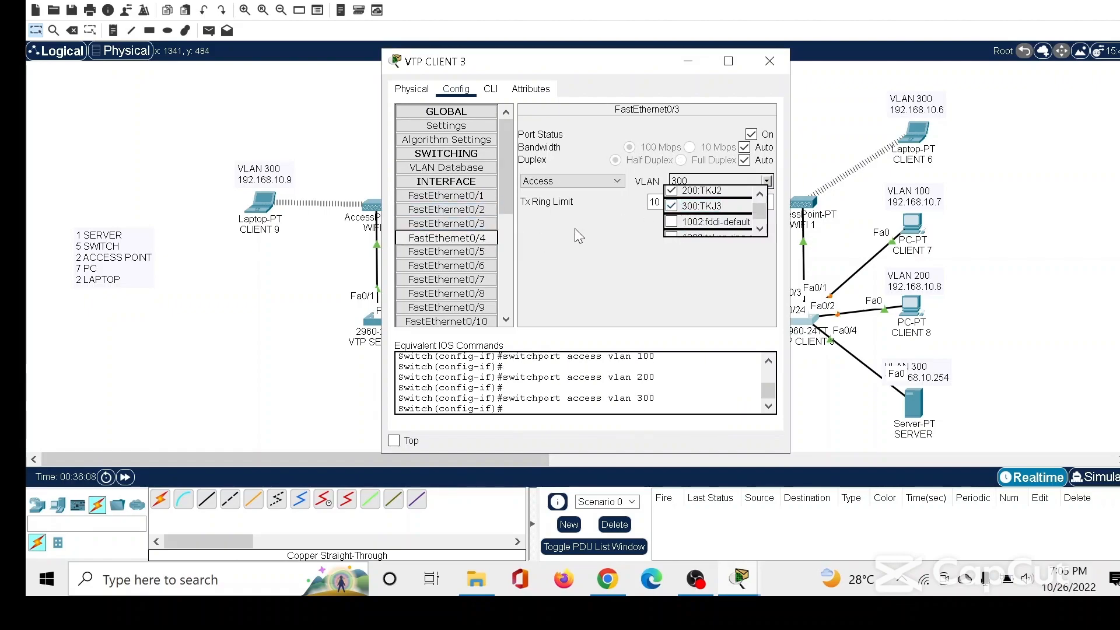
pyautogui.click(671, 206)
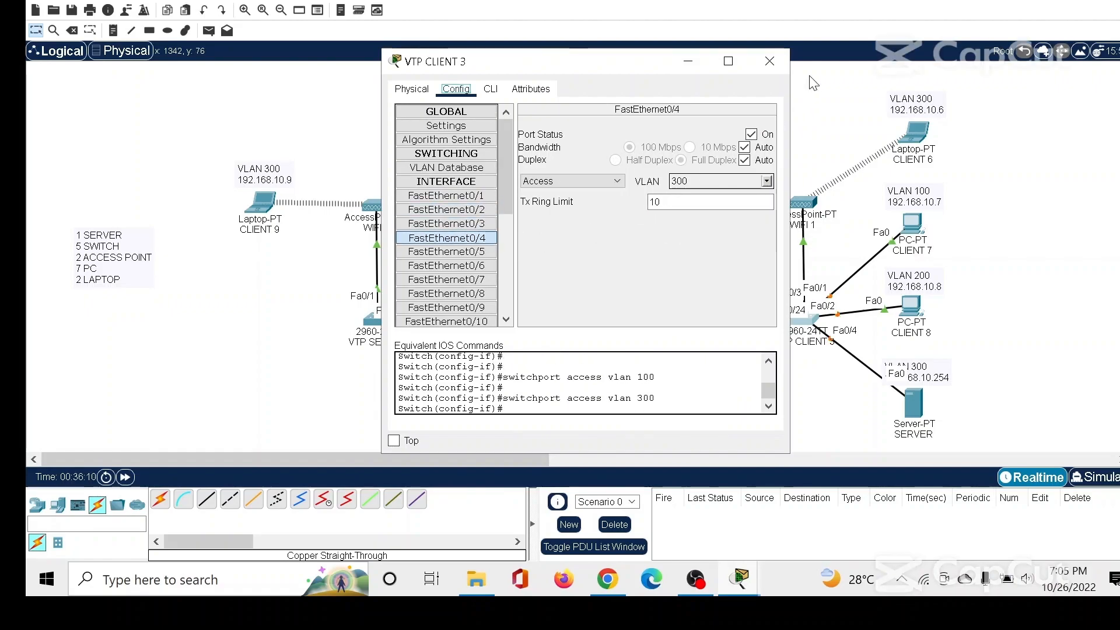
pyautogui.click(769, 61)
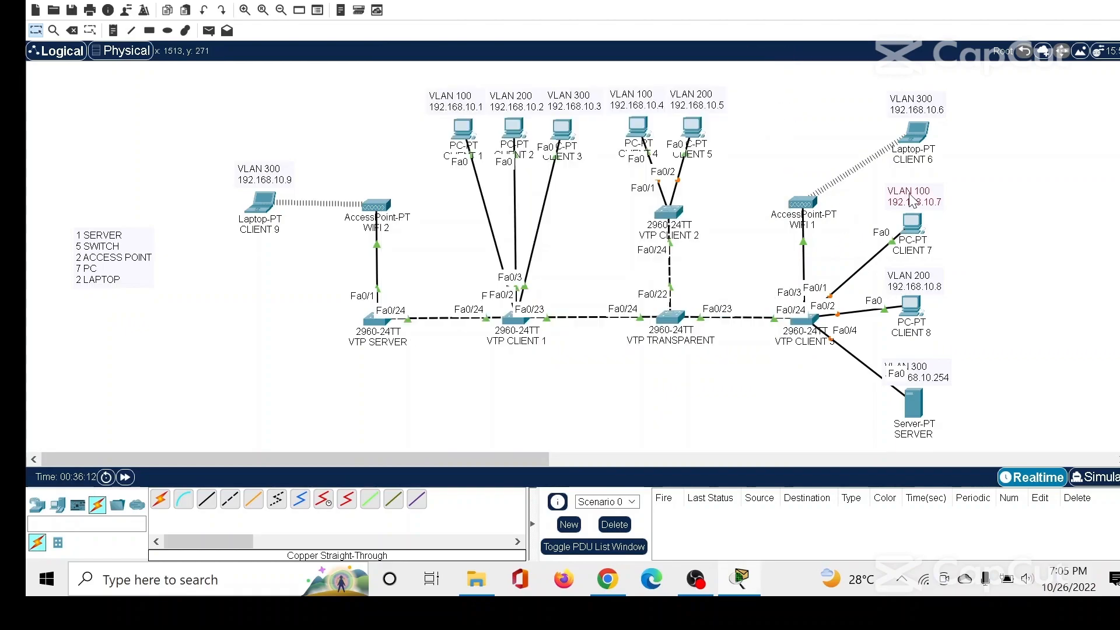
# Move the VLAN 300 / 192.168.10.254 label off the server's cable to the empty space beside the SERVER.
pyautogui.click(913, 286)
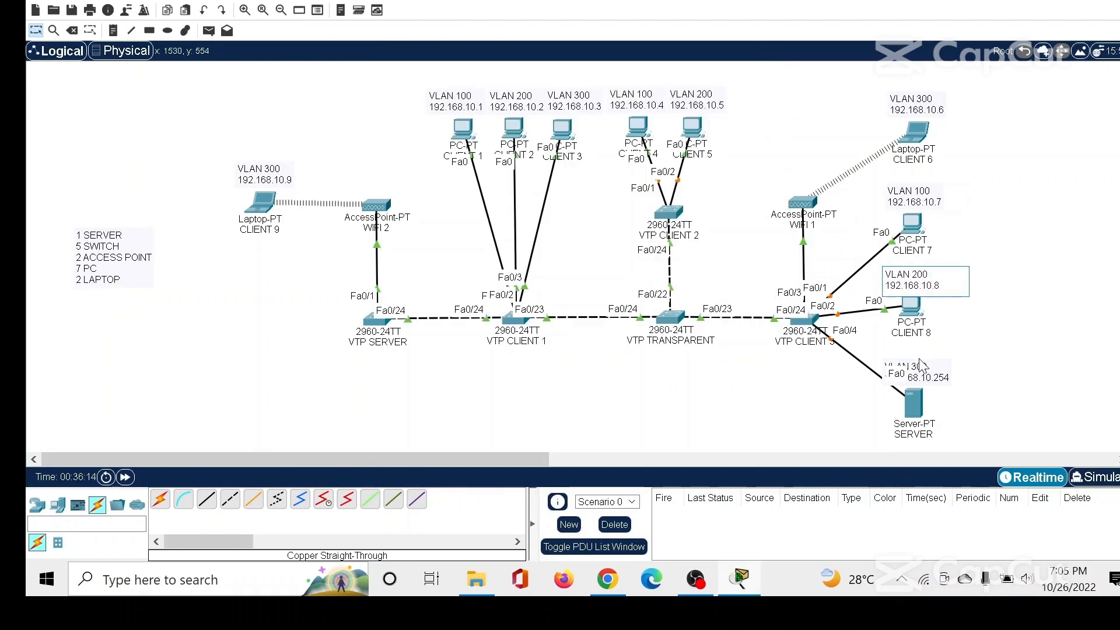
pyautogui.click(904, 106)
pyautogui.click(918, 367)
pyautogui.moveTo(920, 371); pyautogui.dragTo(970, 402)
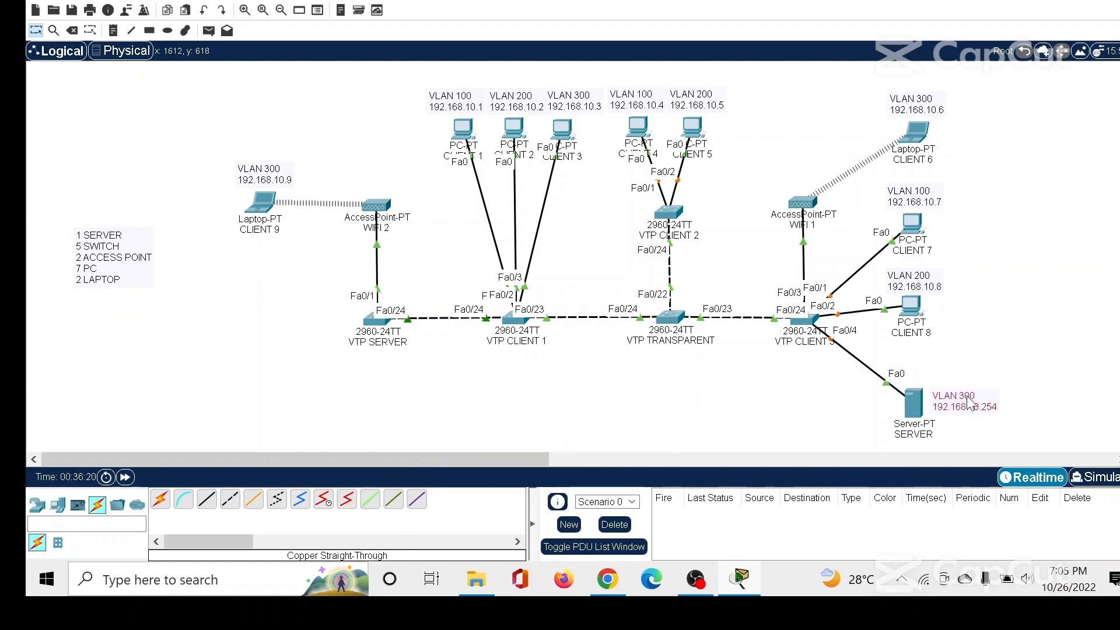
pyautogui.click(991, 378)
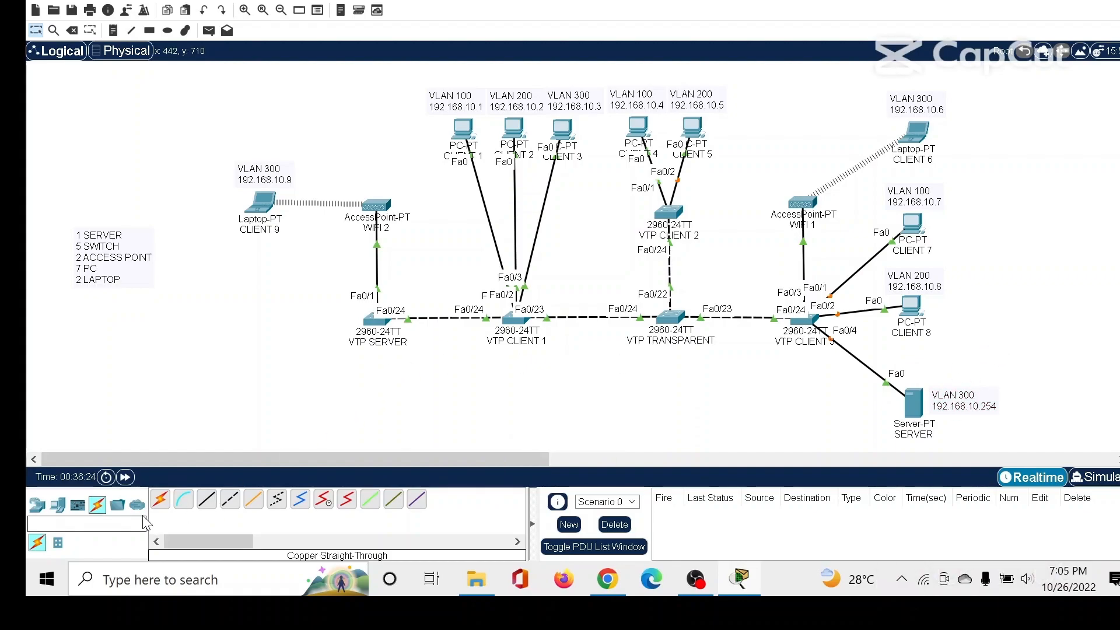
# Fast-forward the simulation time twice so the switch port links come up.
pyautogui.click(126, 480)
pyautogui.click(126, 480)
pyautogui.click(126, 479)
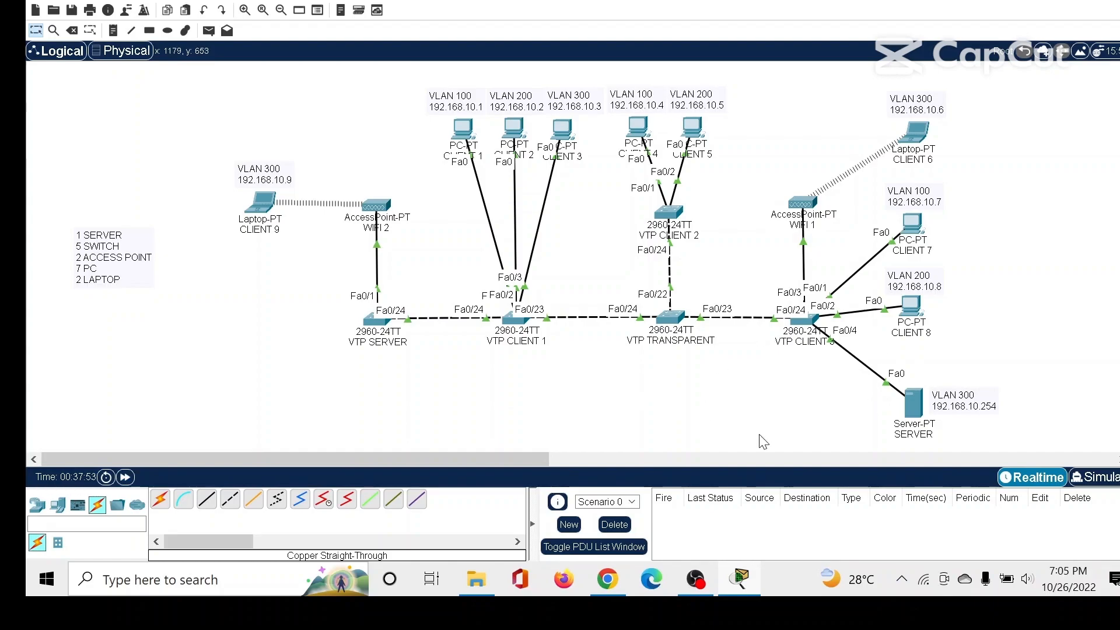
# Give the SERVER the static IPv4 address 192.168.10.254 with subnet mask 255.255.255.0.
pyautogui.click(918, 403)
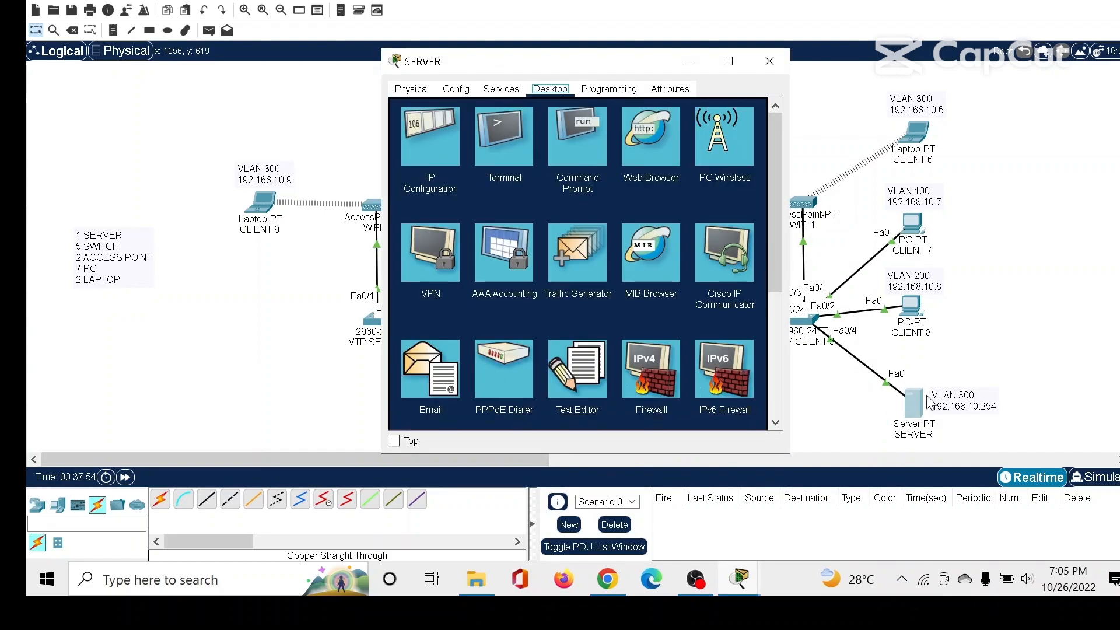
pyautogui.click(428, 131)
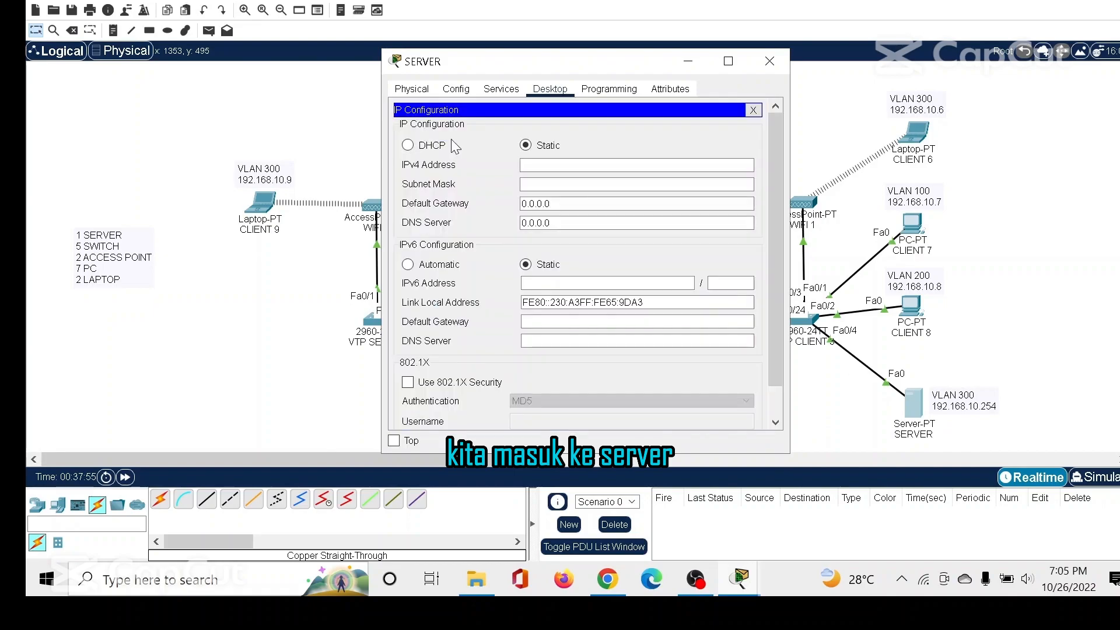
pyautogui.click(545, 165)
pyautogui.write('192.168.10.254')
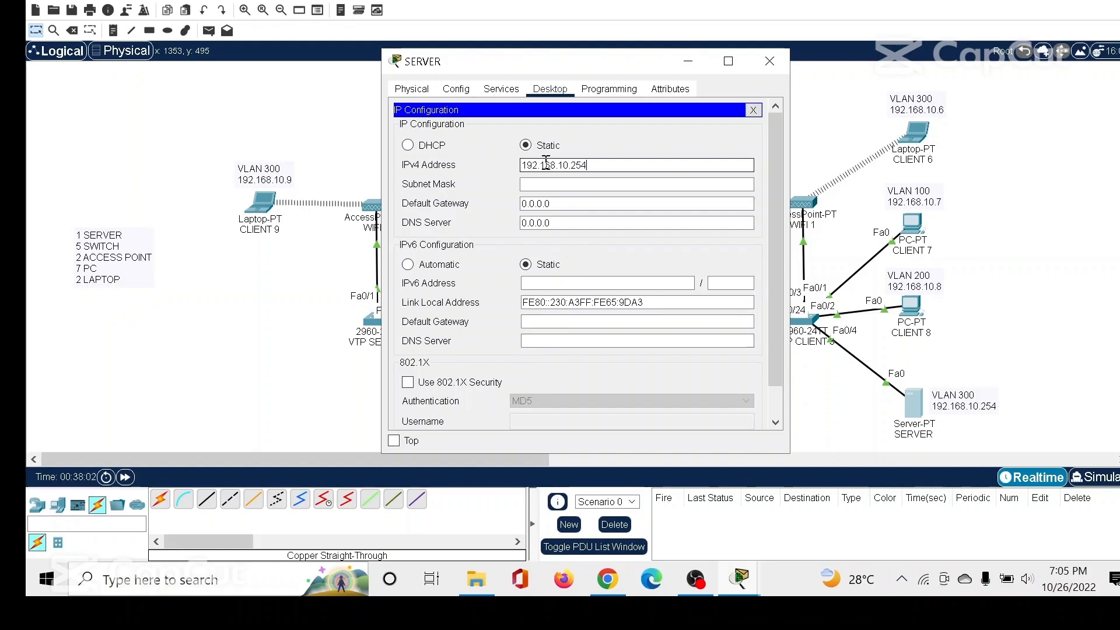
pyautogui.press('Tab')
pyautogui.press('Tab')
# Set the SERVER's default gateway to 192.168.10.0 and clear the default DNS server value.
pyautogui.write('192')
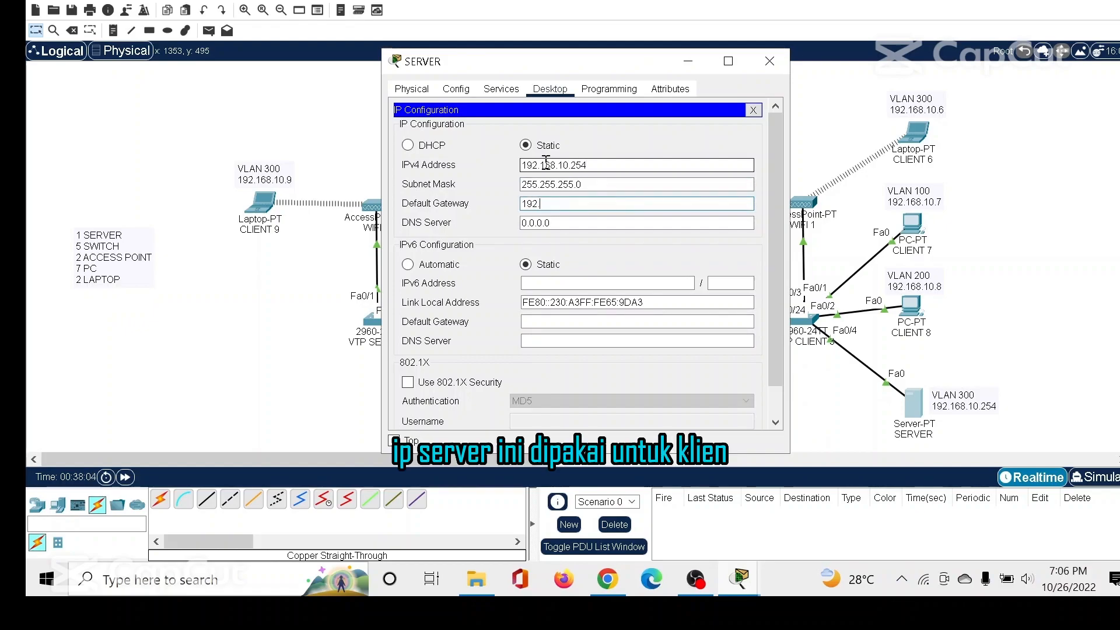
pyautogui.write('.168.10')
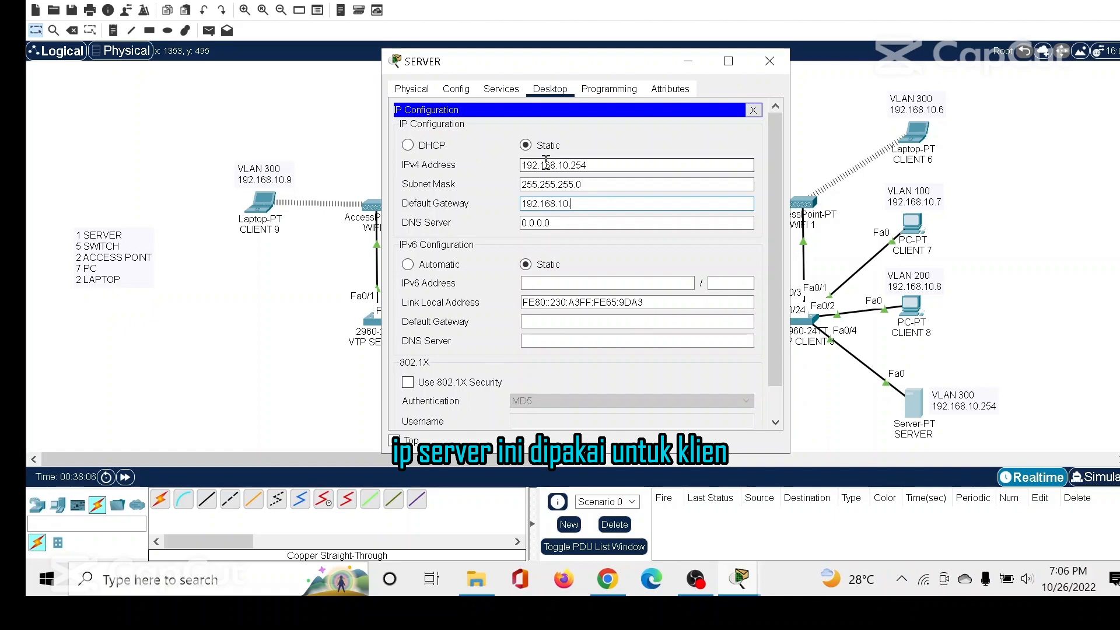
pyautogui.write('.254')
pyautogui.press('Tab')
pyautogui.press('BackSpace')
pyautogui.press('Tab')
pyautogui.click(601, 202)
pyautogui.press('BackSpace')
pyautogui.press('BackSpace')
pyautogui.press('BackSpace')
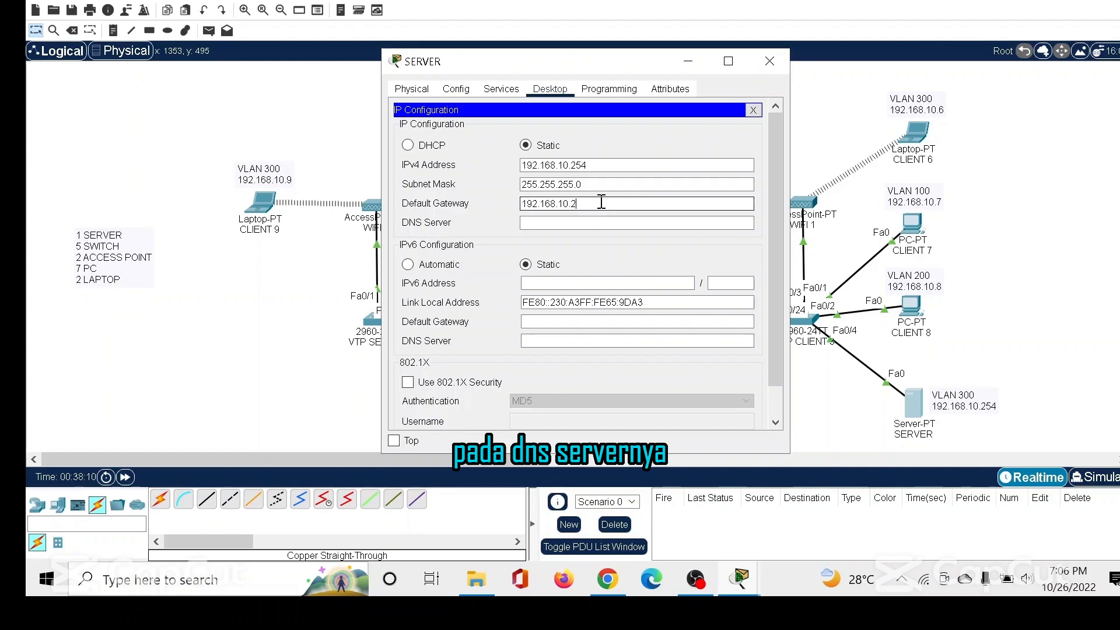
# Set the SERVER's DNS server to 192.168.10.254 and close the IP configuration.
pyautogui.write('19')
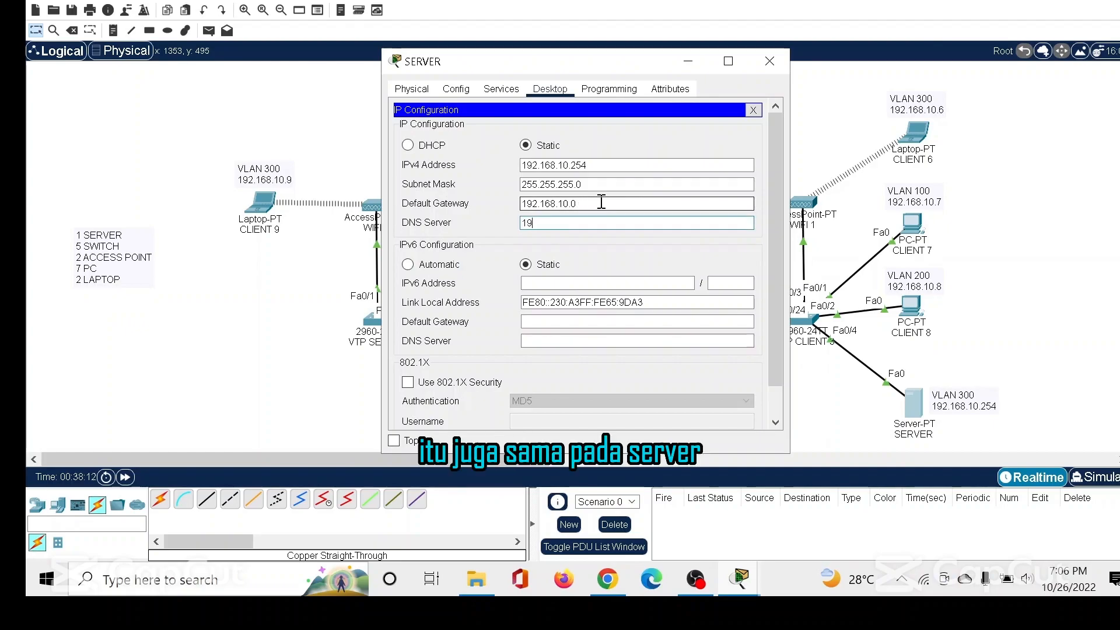
pyautogui.write('2.168.10.254')
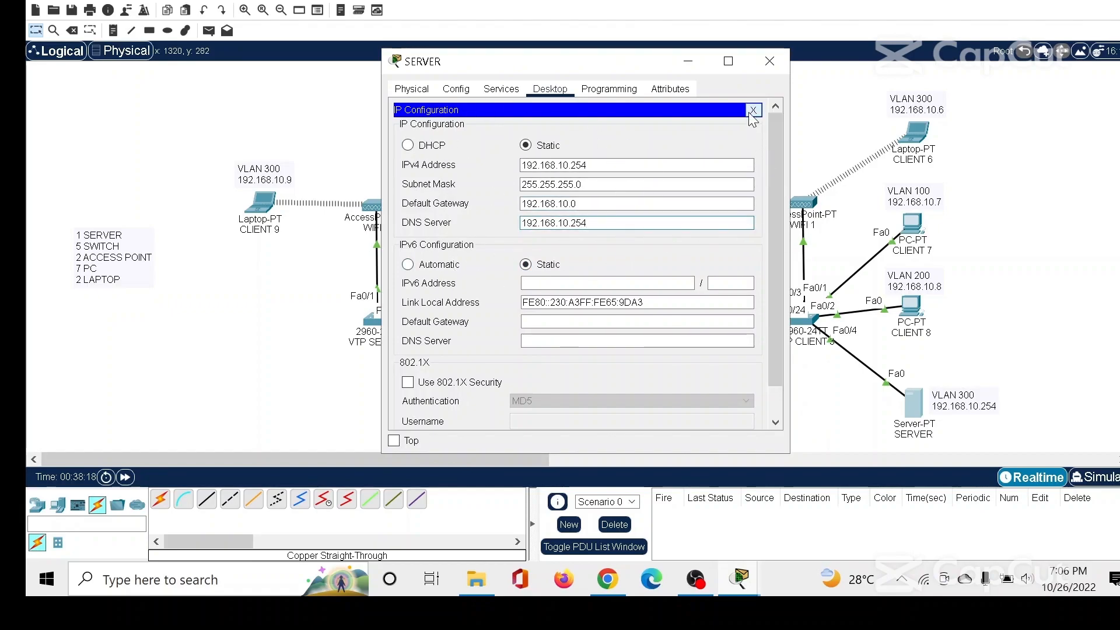
pyautogui.moveTo(617, 168); pyautogui.dragTo(493, 168)
pyautogui.press('Tab')
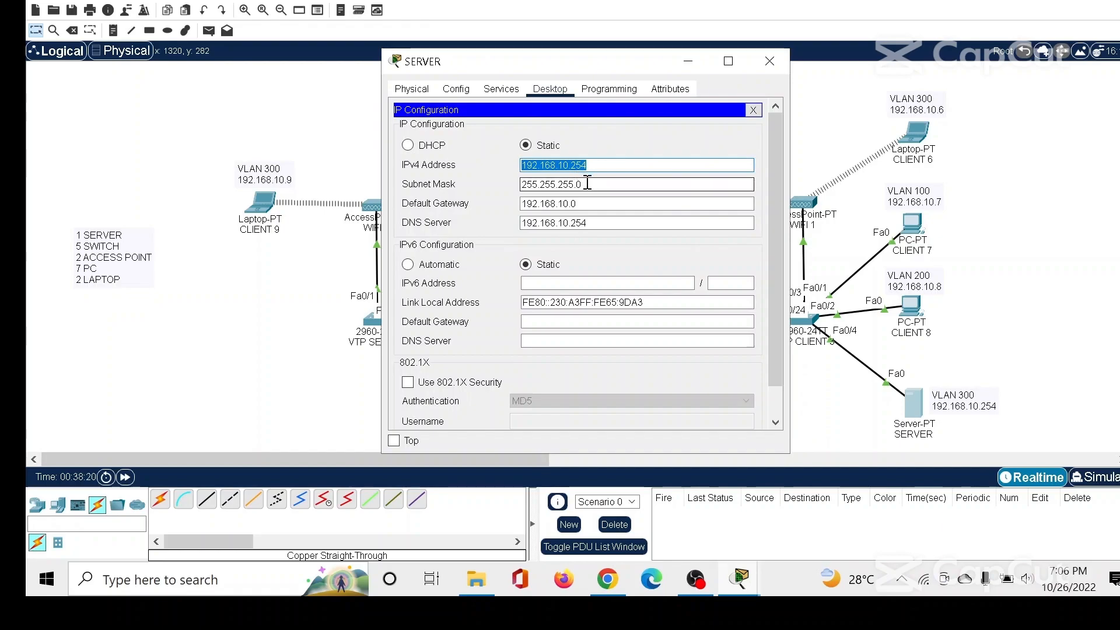
pyautogui.press('Tab')
pyautogui.press('Tab')
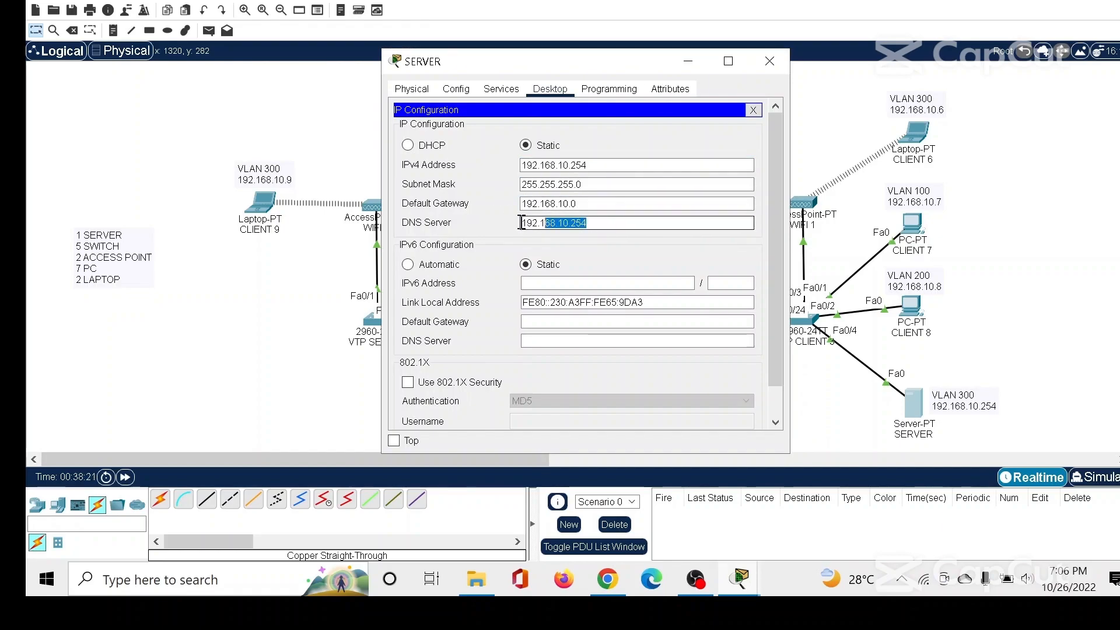
pyautogui.click(753, 110)
# Turn on the SERVER's FTP service and enter a new FTP user with username leveldua.sch.id and the account password.
pyautogui.click(501, 89)
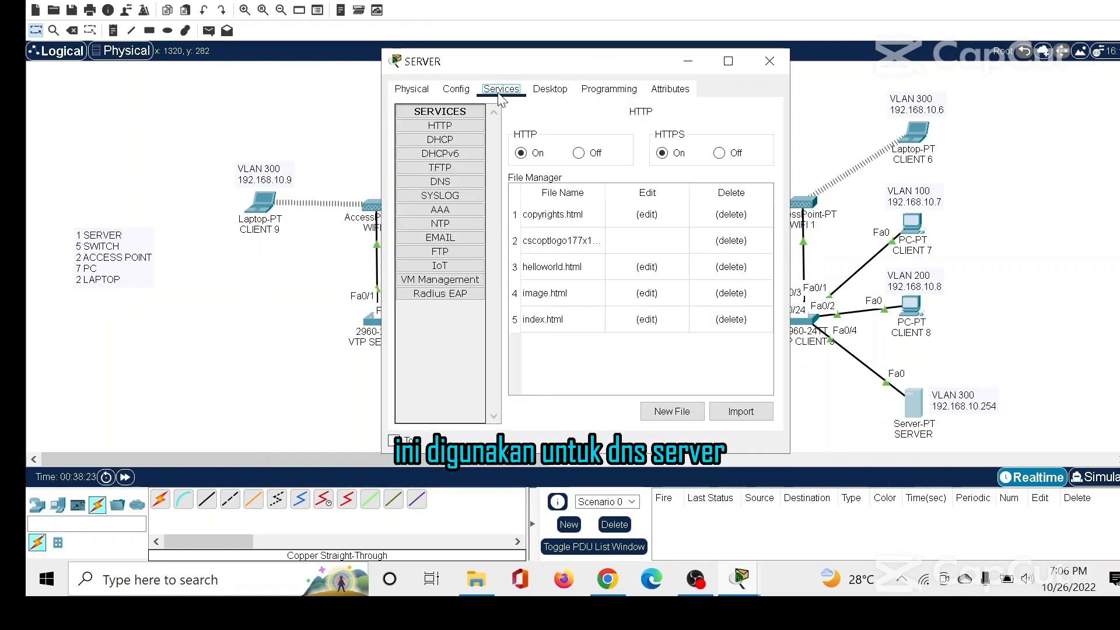
pyautogui.click(468, 247)
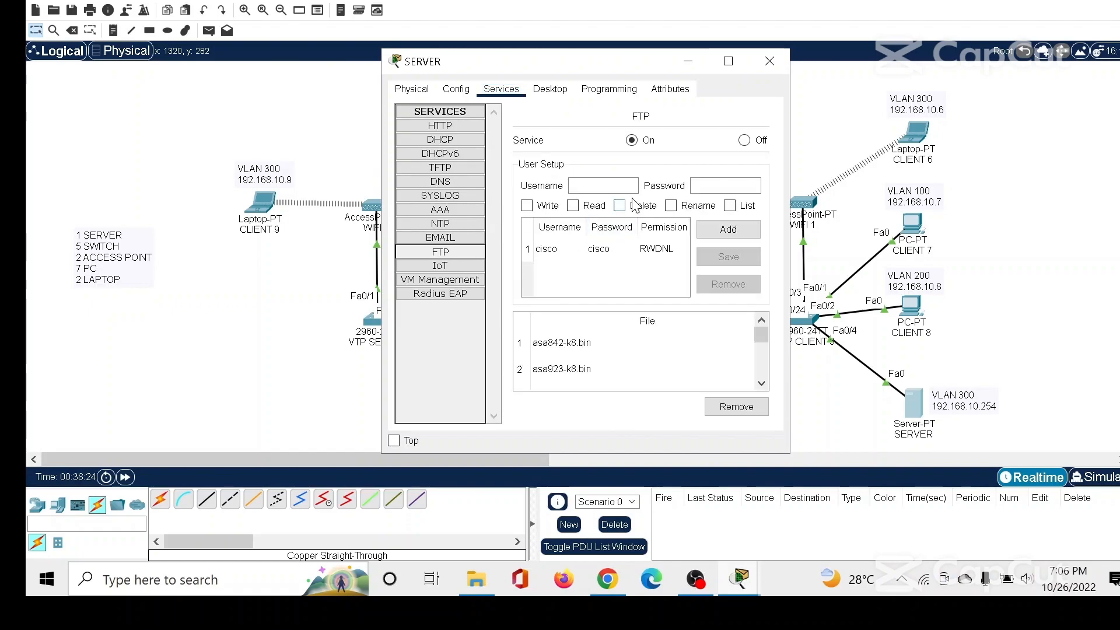
pyautogui.click(632, 141)
pyautogui.click(588, 185)
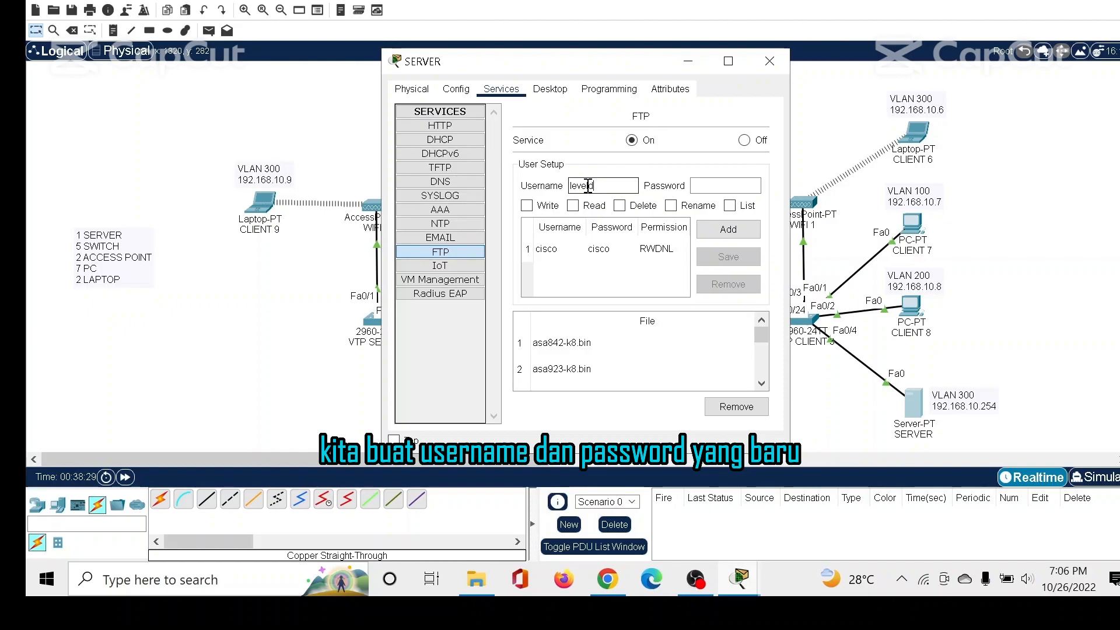
pyautogui.write('leveldua.sch.id')
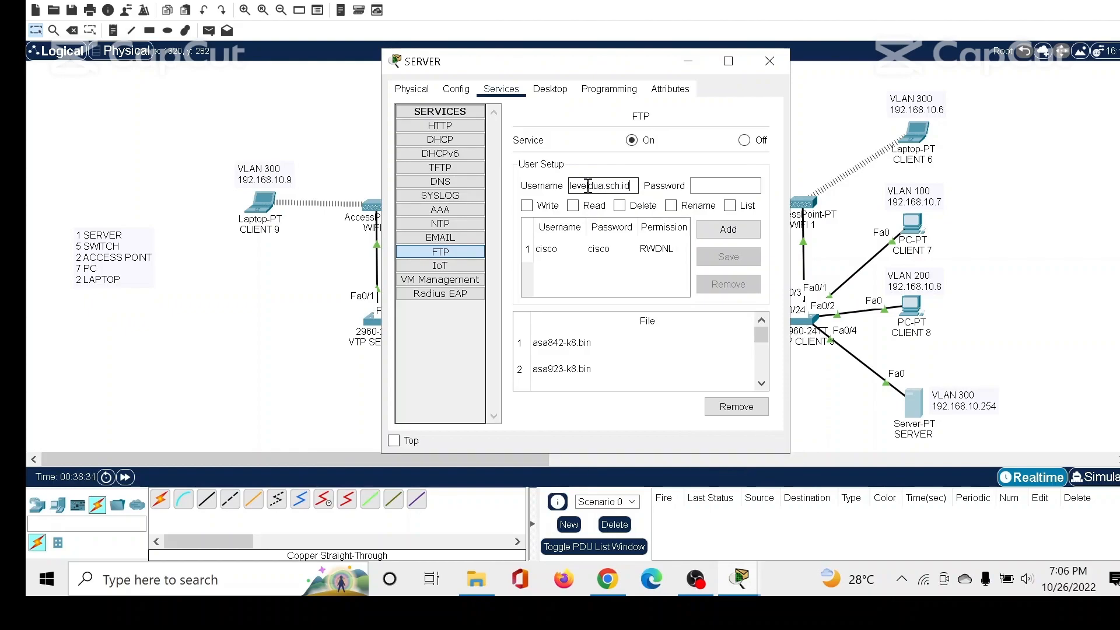
pyautogui.click(718, 186)
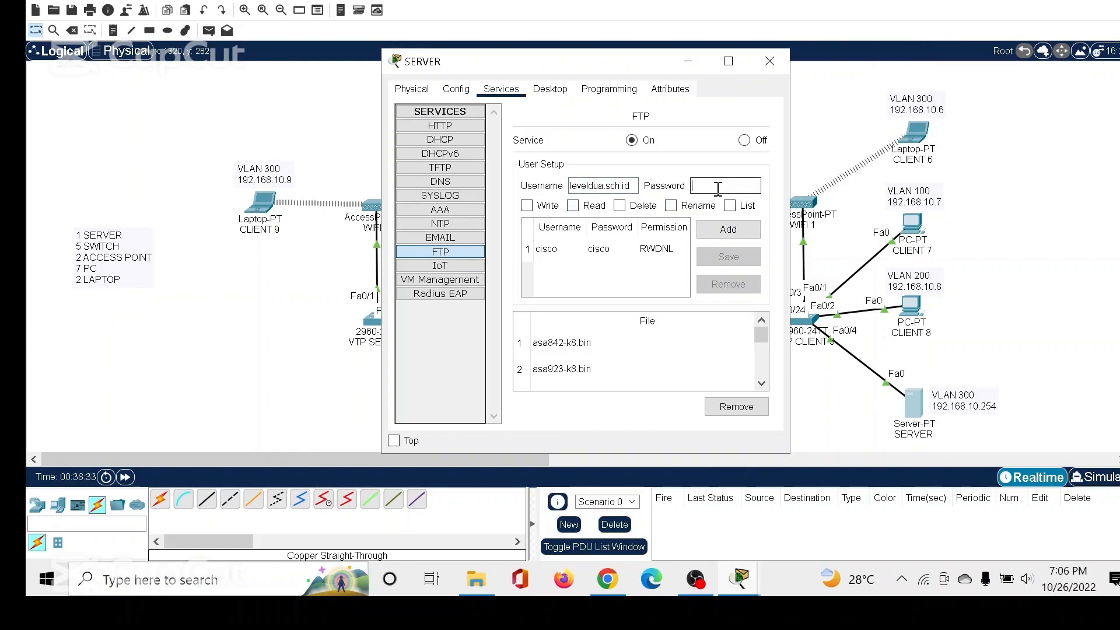
pyautogui.write('rahasialeveldua')
# Grant the new FTP user Write, Read, Delete, Rename and List permissions and add it to the user list.
pyautogui.click(526, 205)
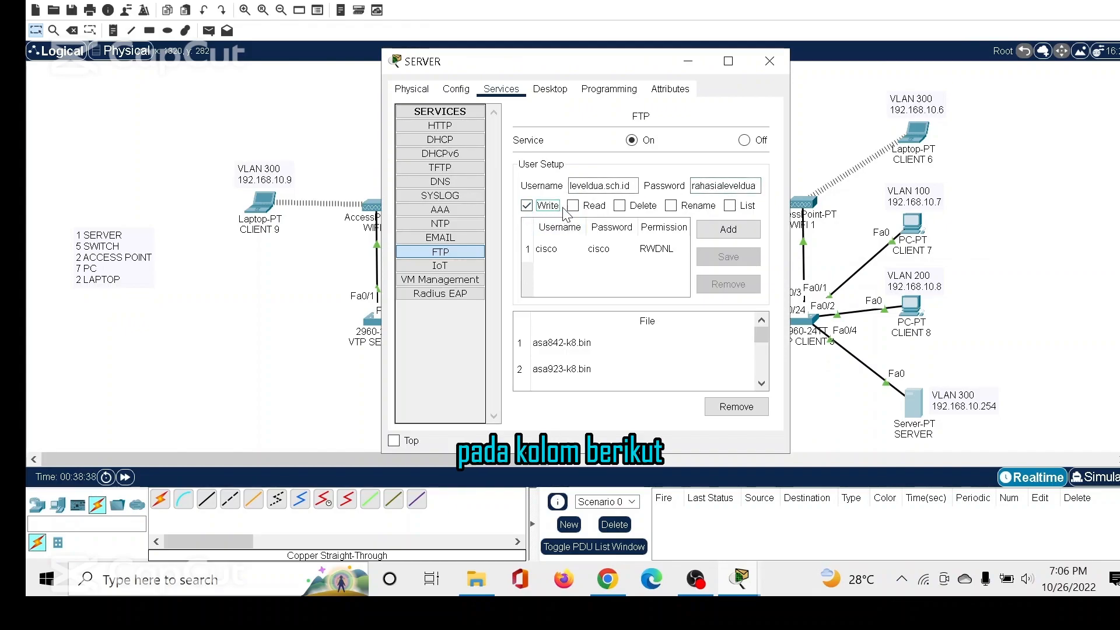
pyautogui.click(573, 206)
pyautogui.click(620, 206)
pyautogui.click(671, 206)
pyautogui.click(729, 206)
pyautogui.click(728, 229)
pyautogui.click(627, 285)
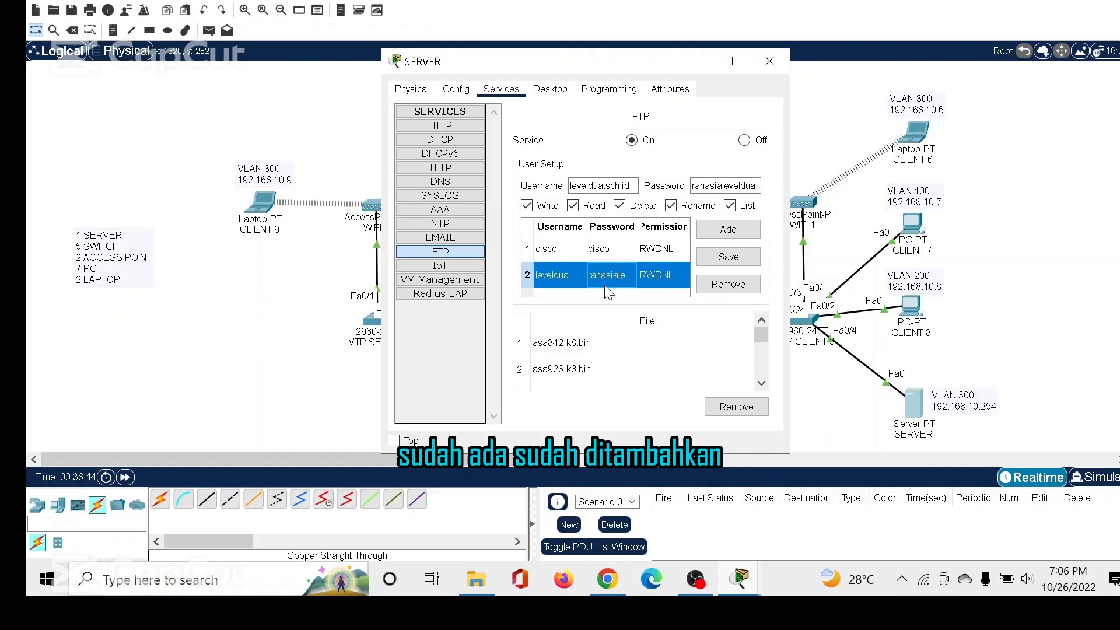
# Turn on the SERVER's DNS service and name the new A record leveldua.sch.id.
pyautogui.click(440, 181)
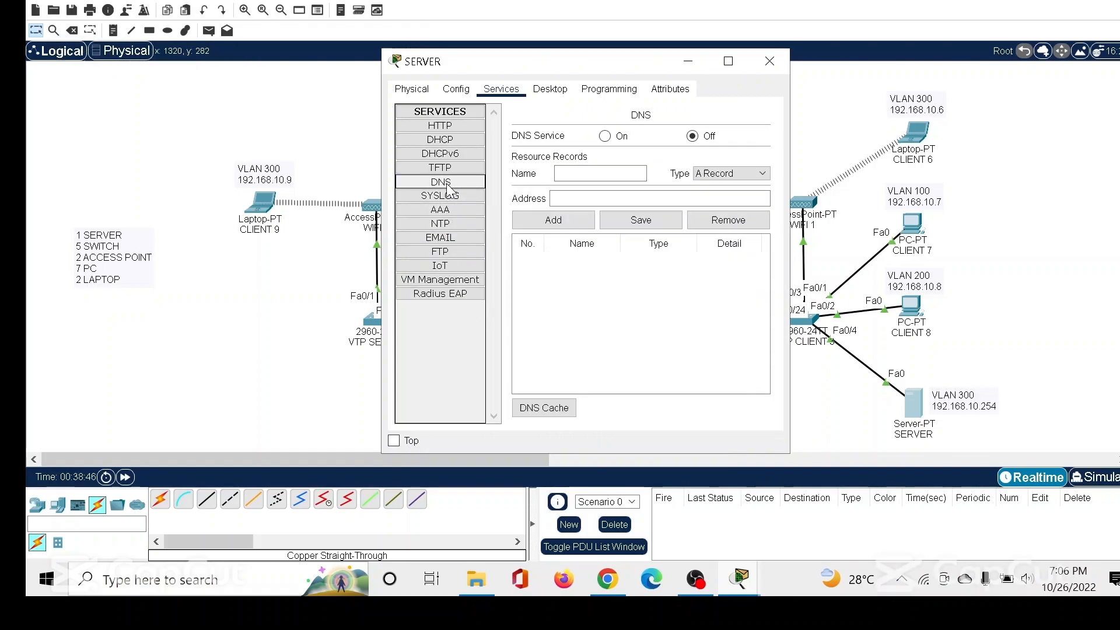
pyautogui.click(604, 136)
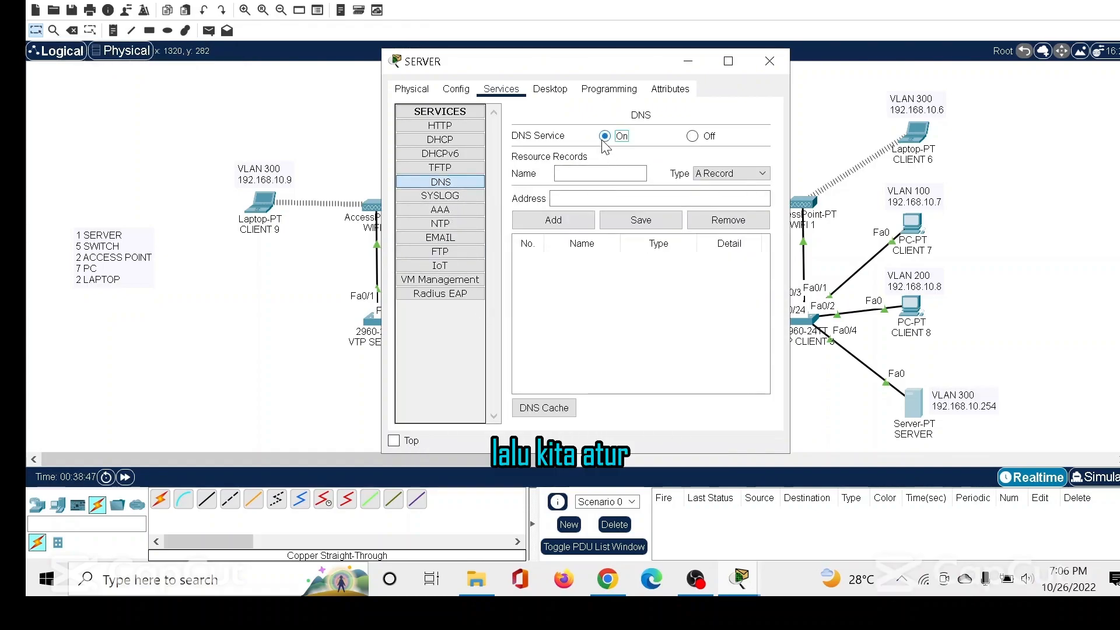
pyautogui.click(588, 173)
pyautogui.write('le')
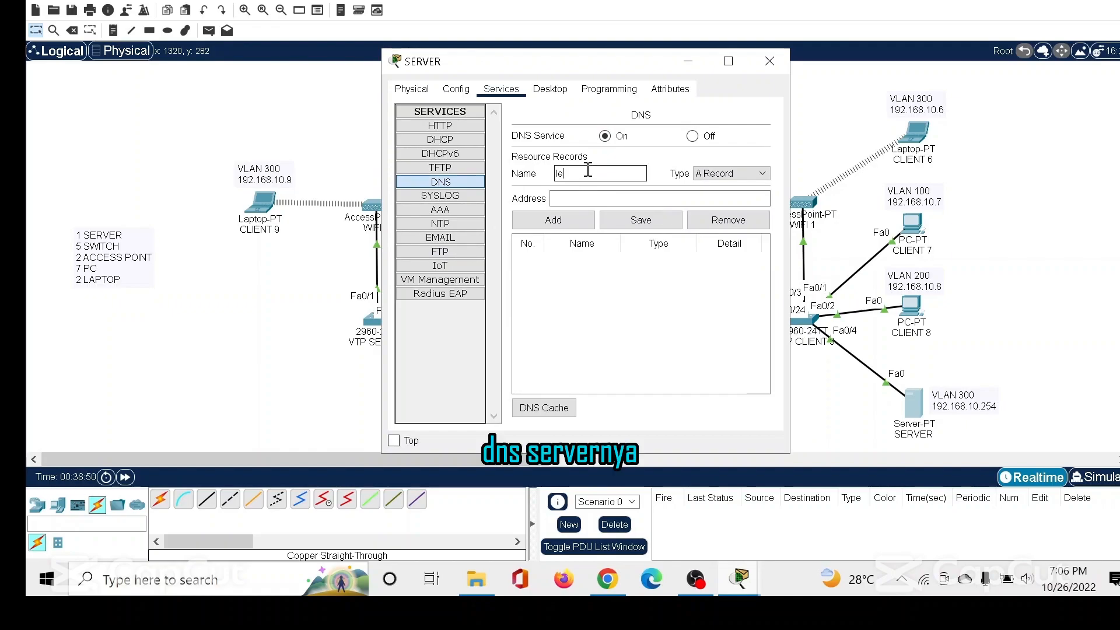
pyautogui.write('velduas')
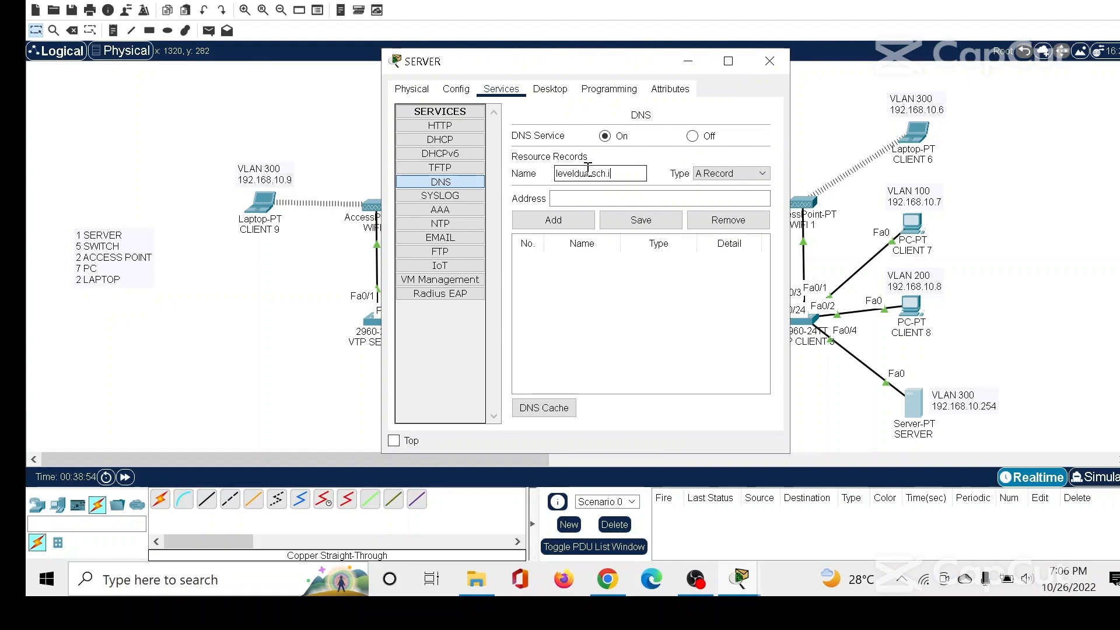
# Set the DNS record's address to 192.168.10.254 and add it to the resource records.
pyautogui.click(585, 198)
pyautogui.write('19')
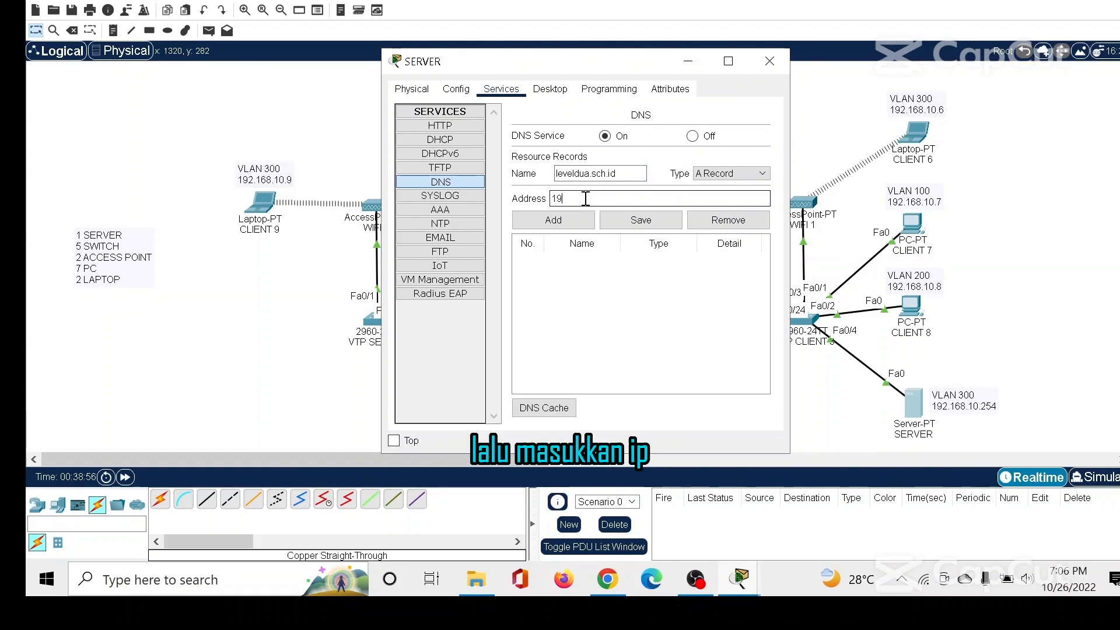
pyautogui.write('2.168')
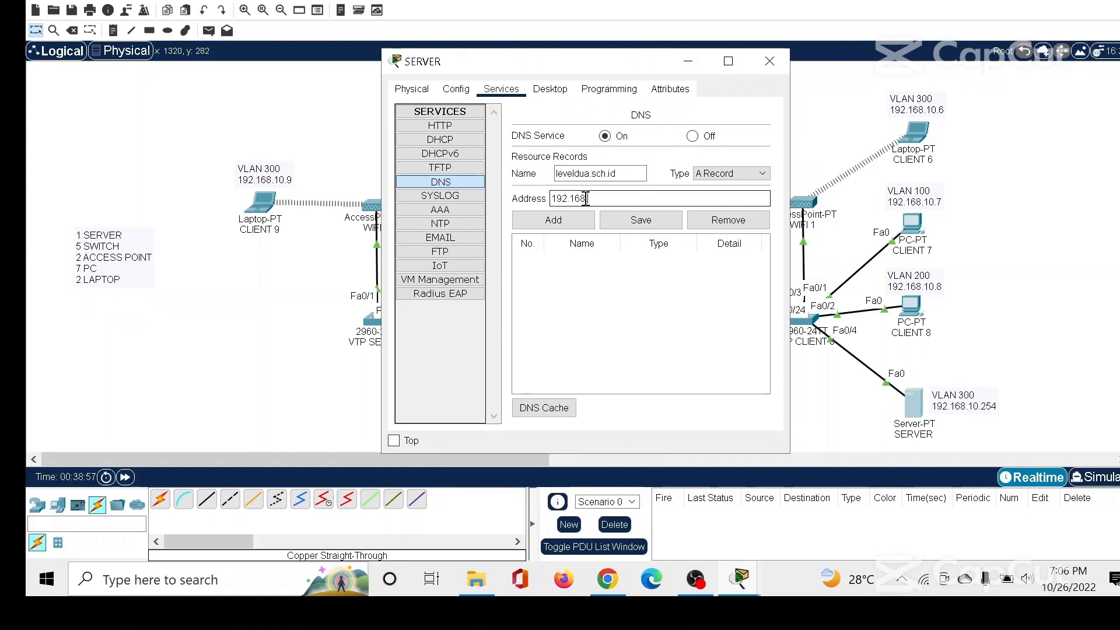
pyautogui.write('.10.254')
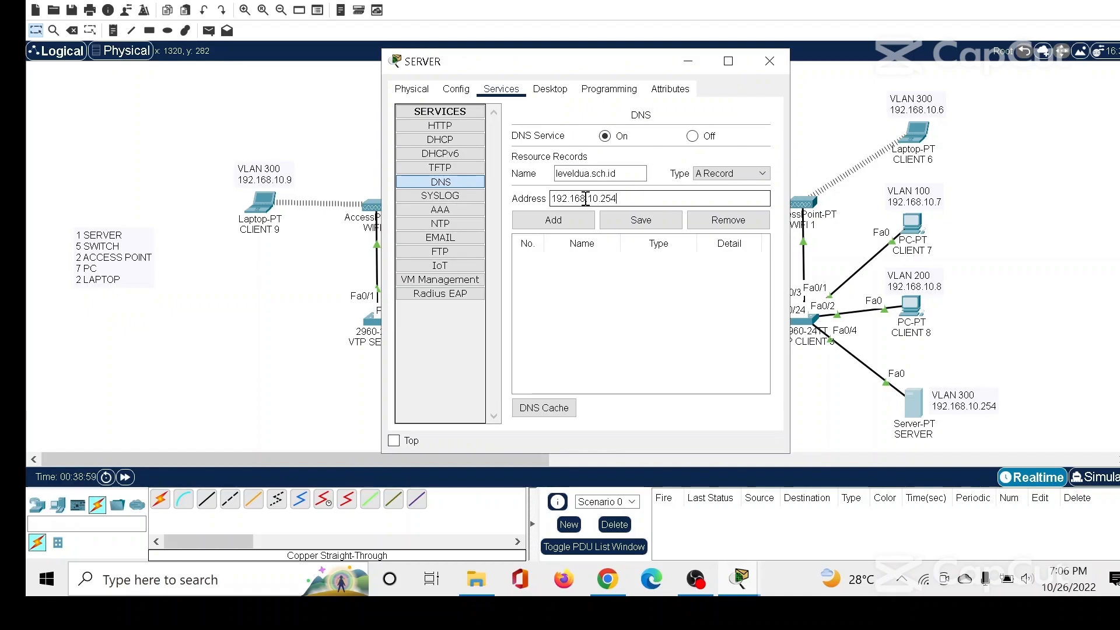
pyautogui.click(565, 221)
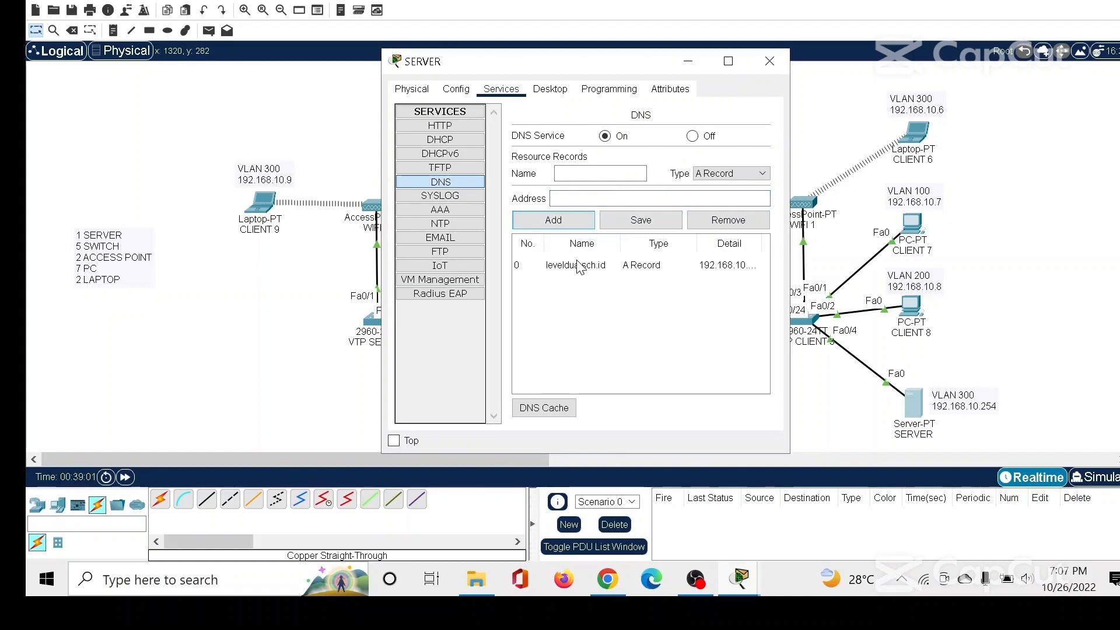
pyautogui.click(611, 257)
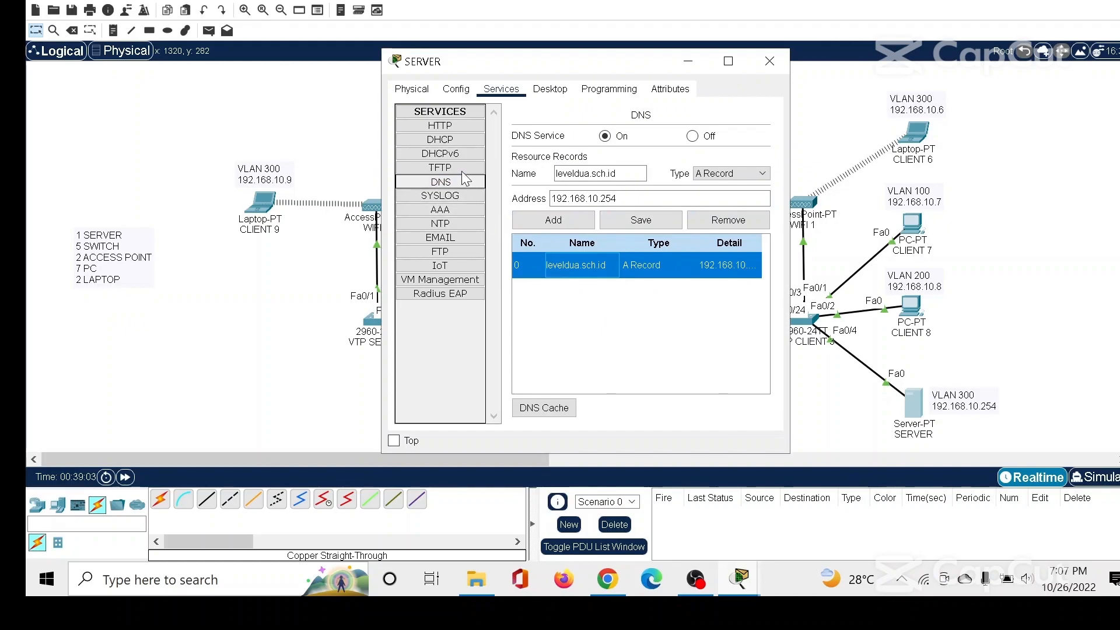
# Replace the heading text in the HTTP service's index.html with "SELAMAT DATANG DI TRAINNING CISCO PACKET TRACER!!".
pyautogui.click(441, 125)
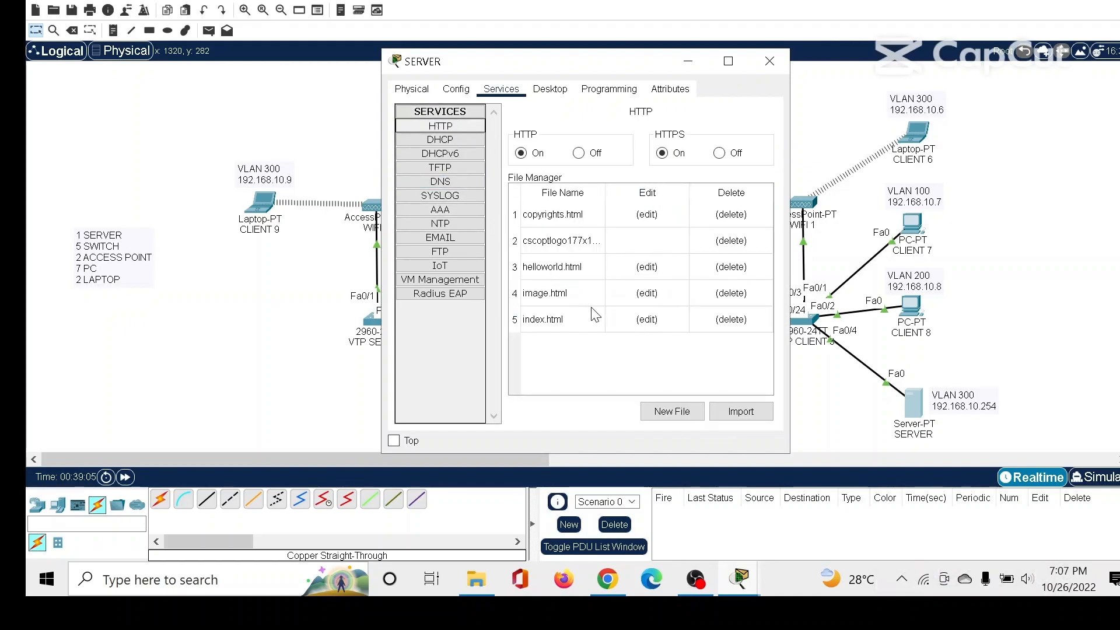
pyautogui.click(557, 321)
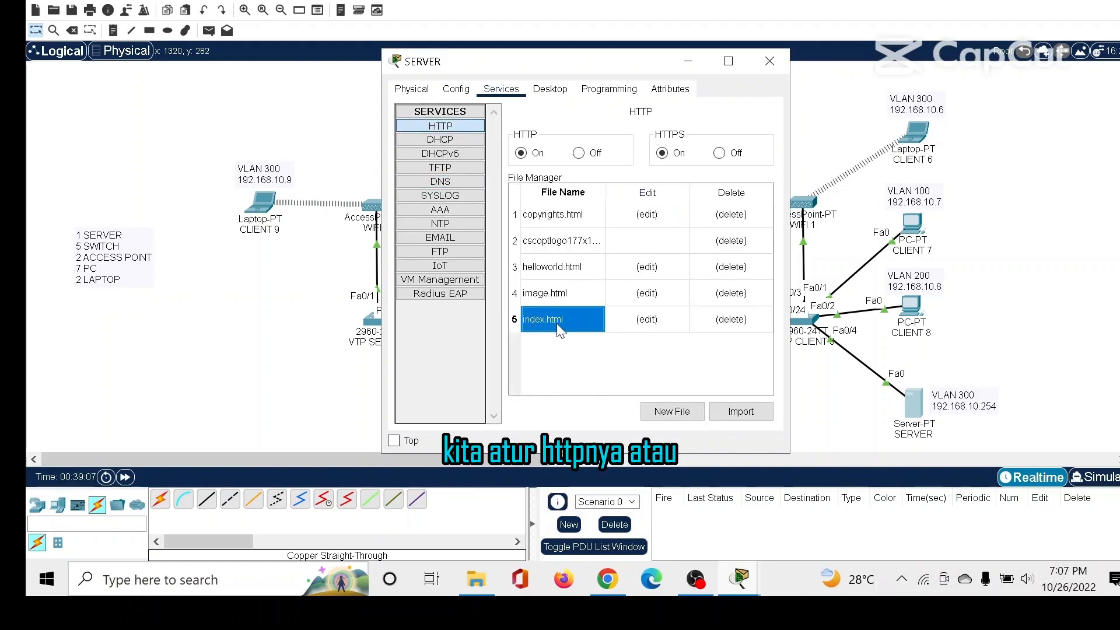
pyautogui.click(645, 319)
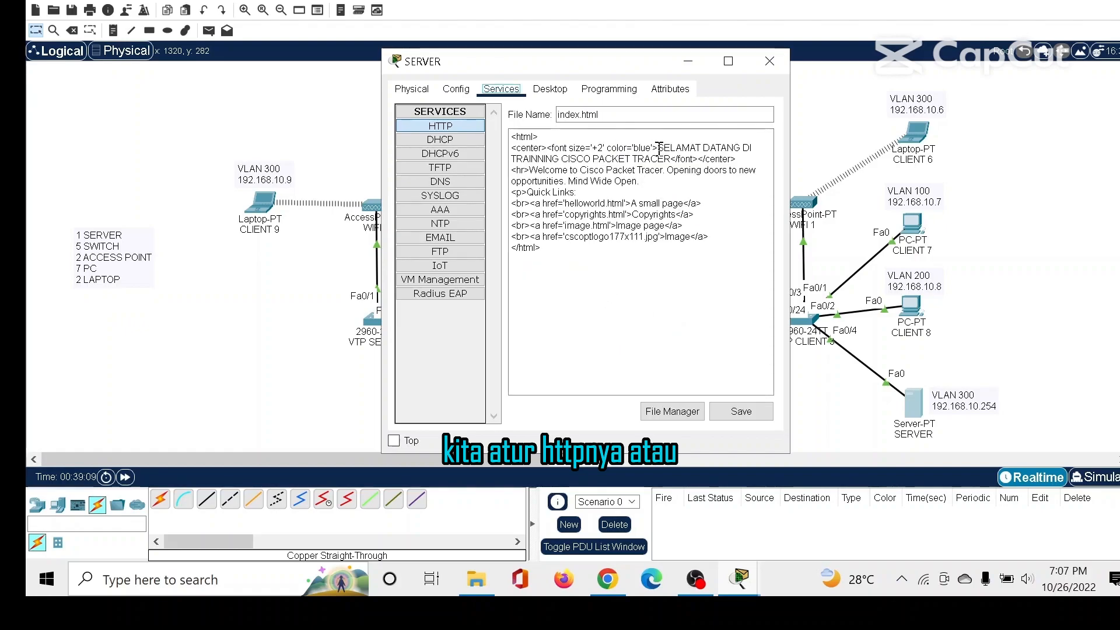
pyautogui.moveTo(657, 147); pyautogui.dragTo(664, 160)
pyautogui.press('BackSpace')
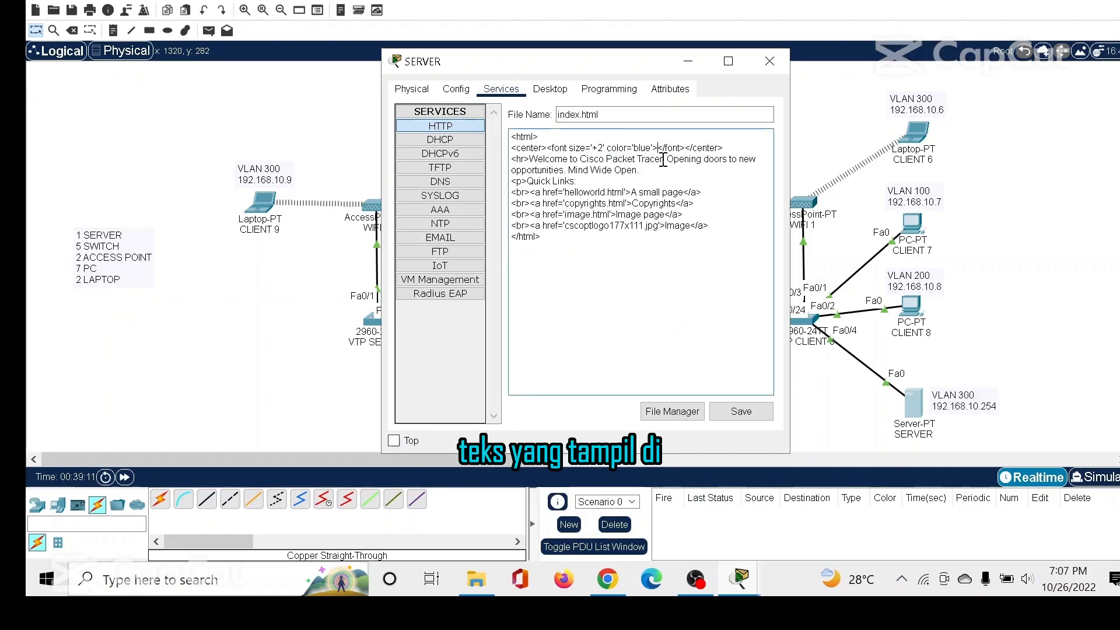
pyautogui.write('SELAMAT ')
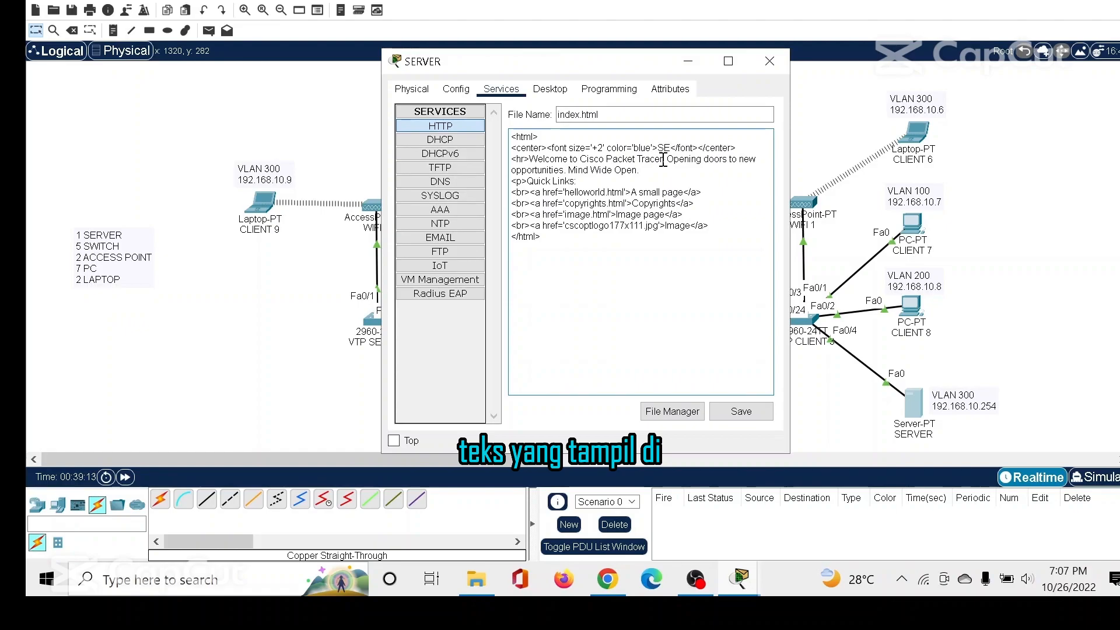
pyautogui.write('DATANG ')
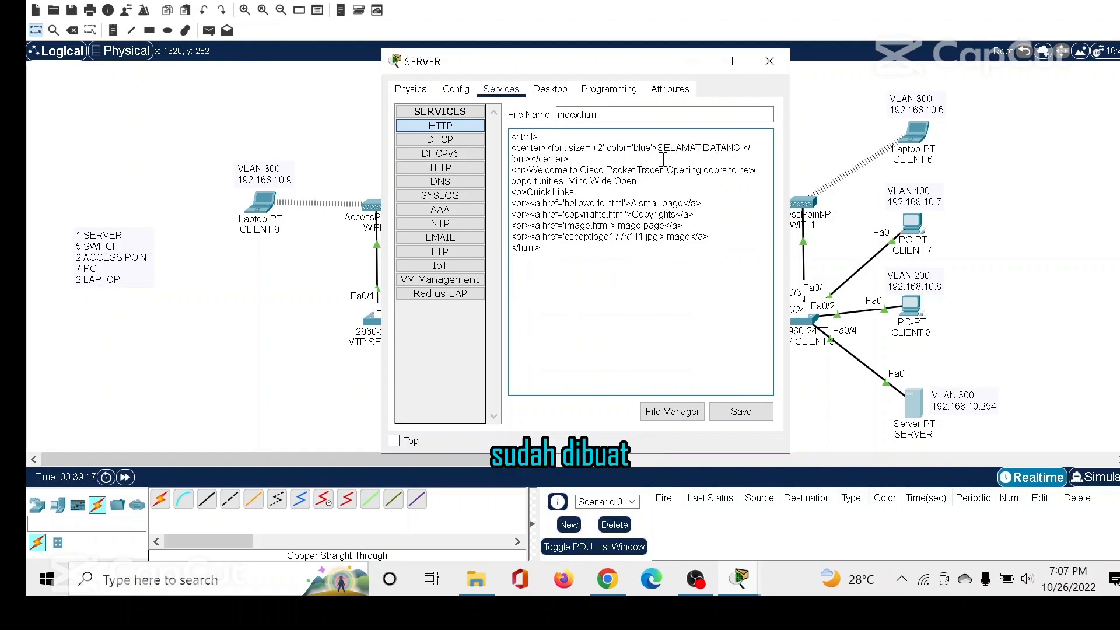
pyautogui.write('DI')
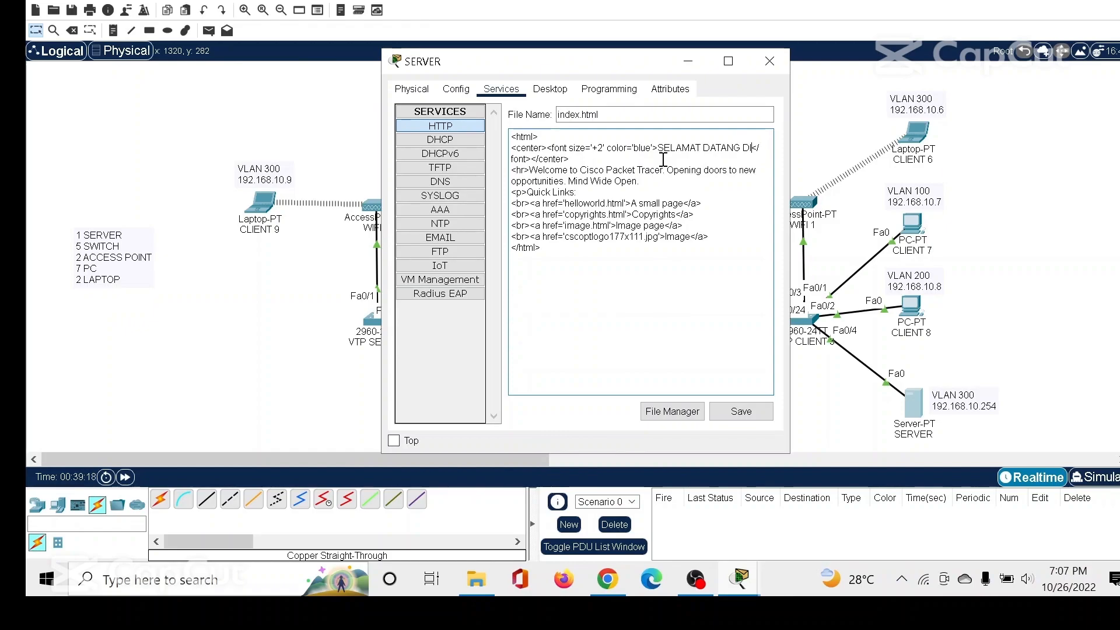
pyautogui.write(' TRAINNING')
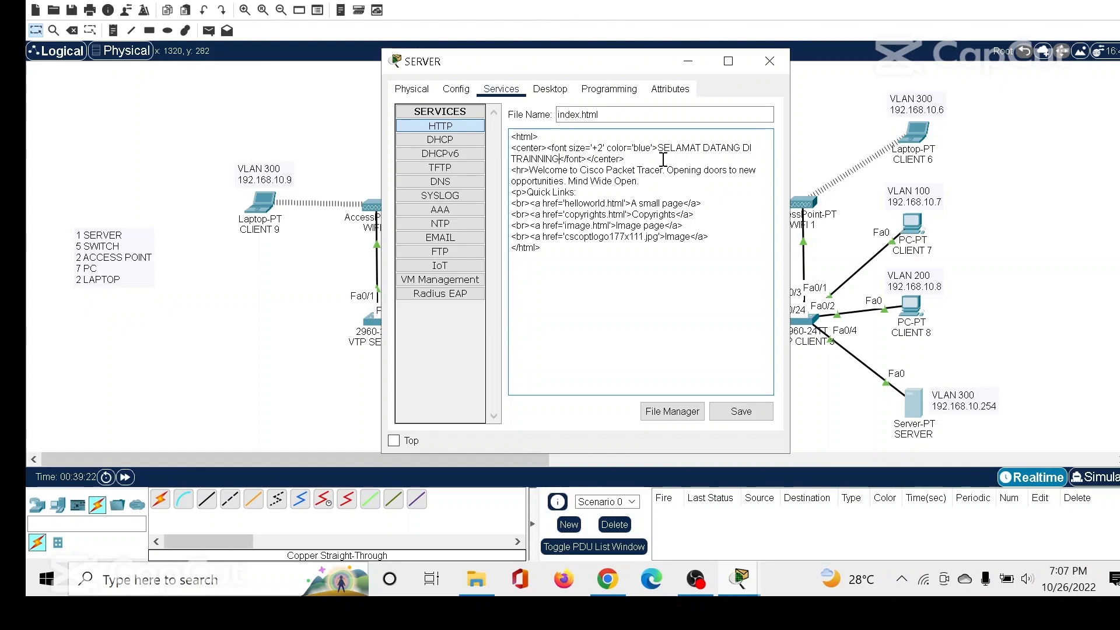
pyautogui.write(' CISCO')
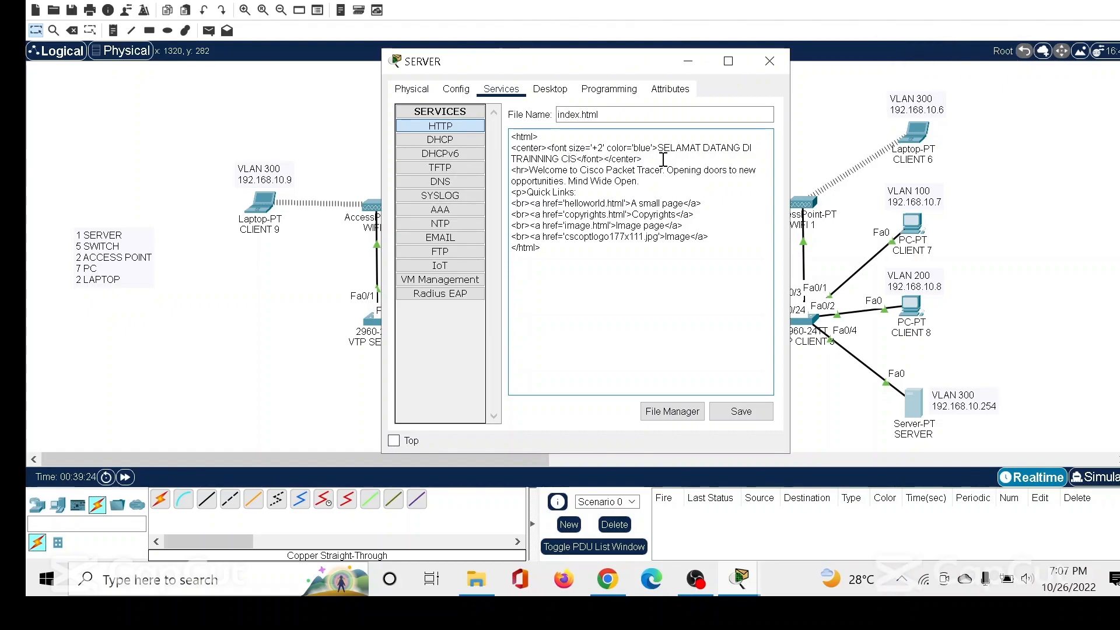
pyautogui.write(' PACKET TRACER')
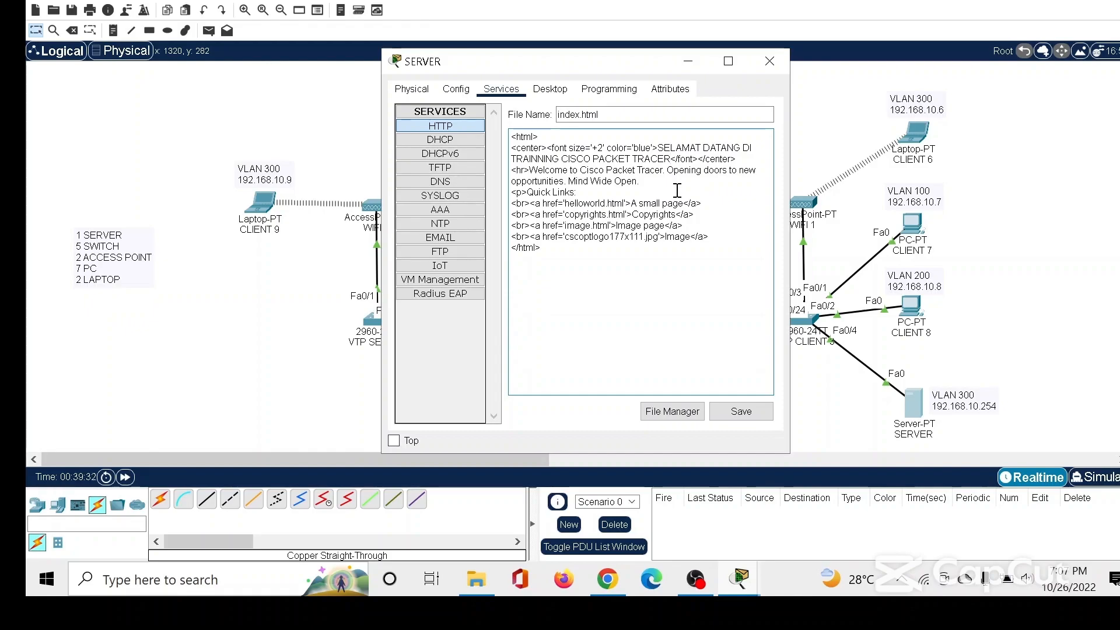
pyautogui.write('!!')
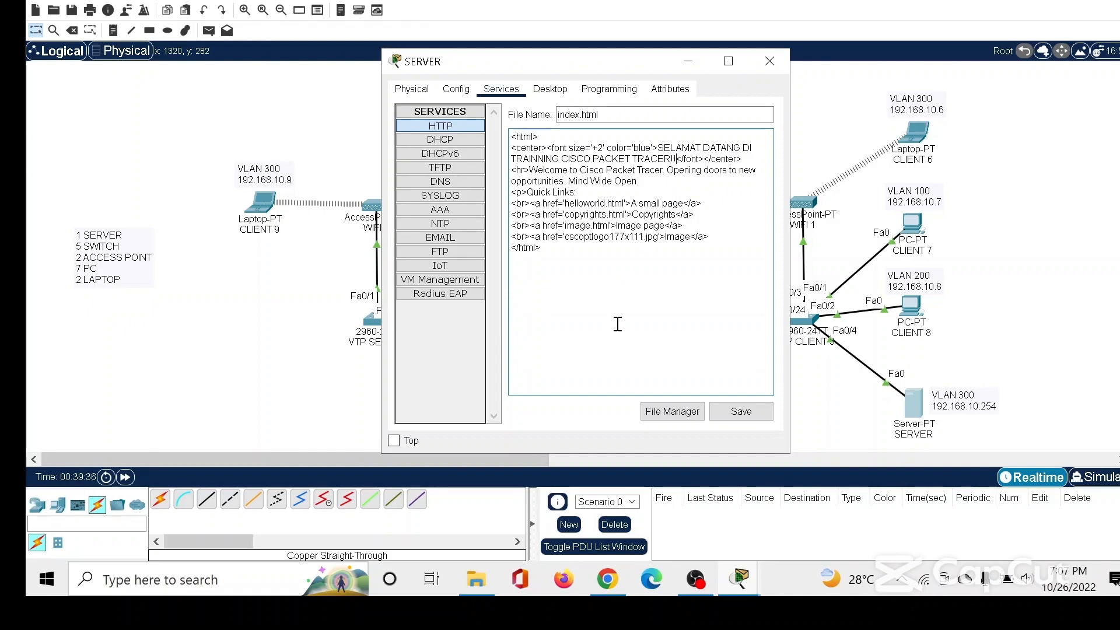
# Save index.html over the existing file and close the SERVER window.
pyautogui.click(741, 412)
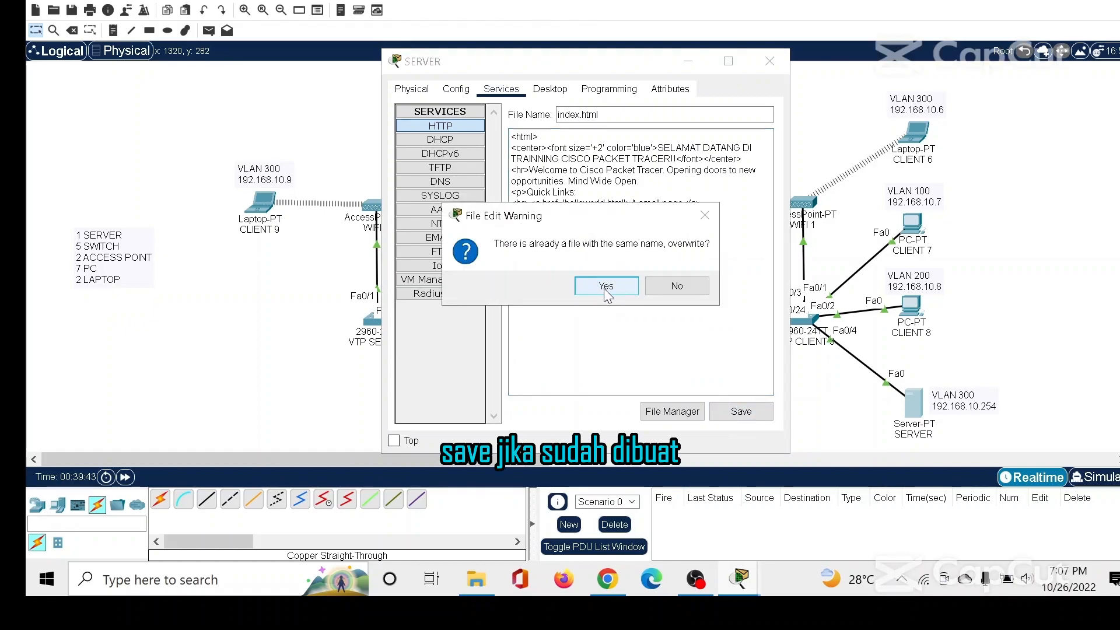
pyautogui.click(606, 286)
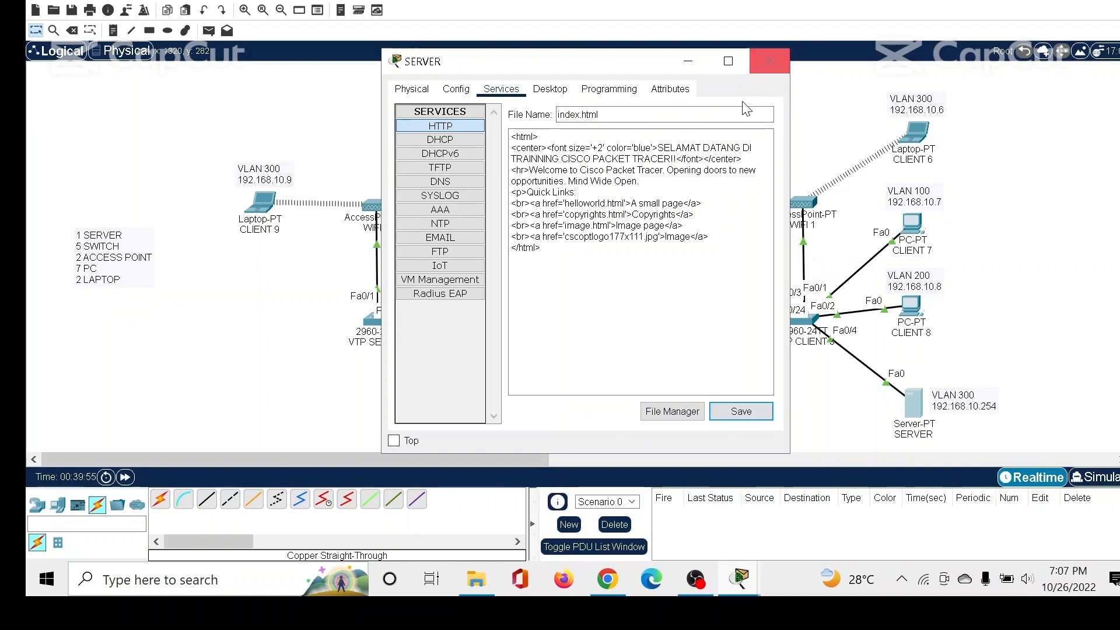
pyautogui.click(769, 61)
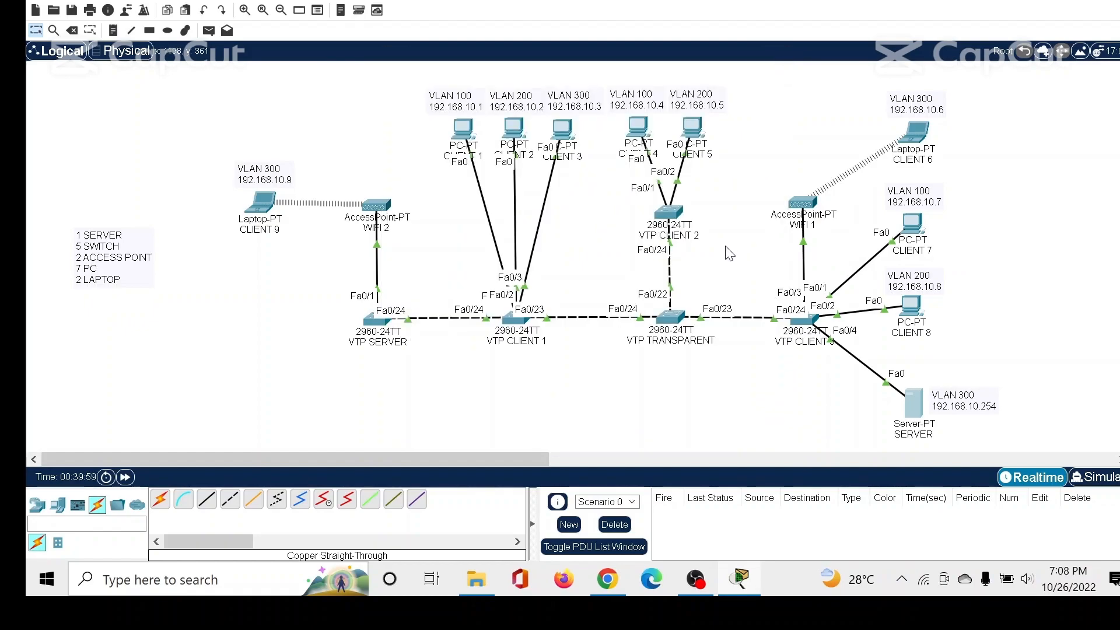
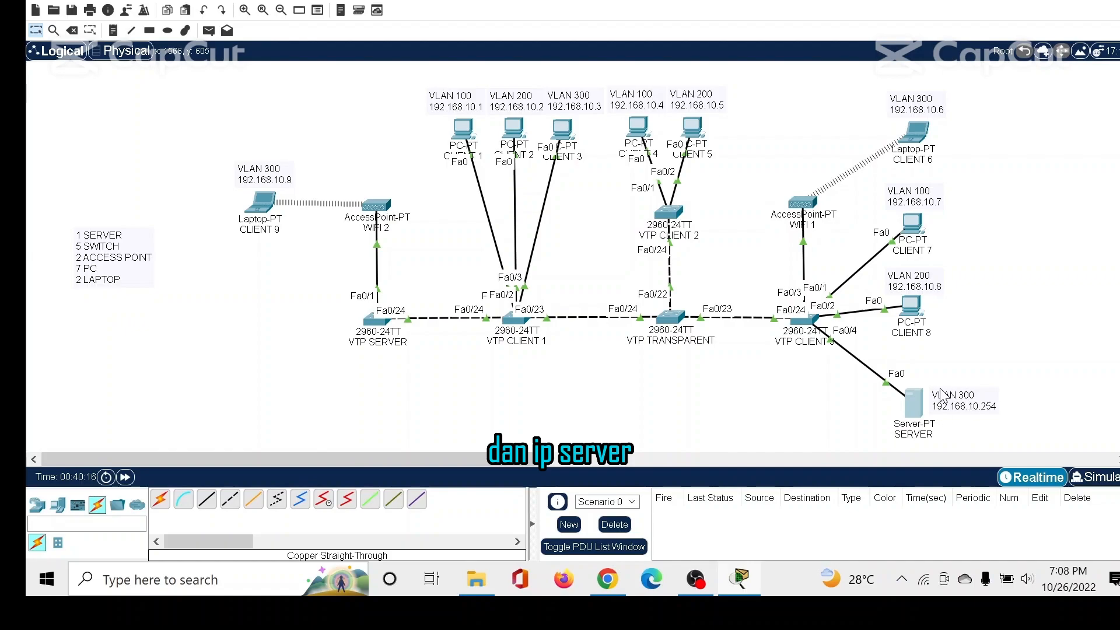
# Review the SERVER's IP configuration, services and physical device settings, and close its window.
pyautogui.click(914, 409)
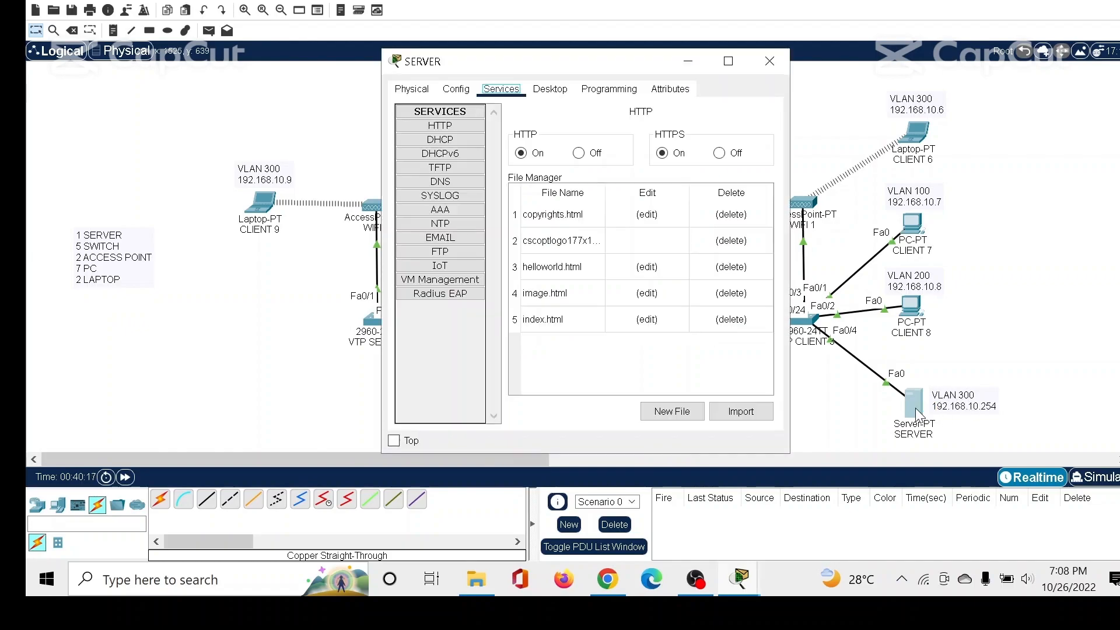
pyautogui.click(548, 89)
pyautogui.click(440, 133)
pyautogui.click(589, 202)
pyautogui.moveTo(589, 201); pyautogui.dragTo(517, 203)
pyautogui.click(486, 92)
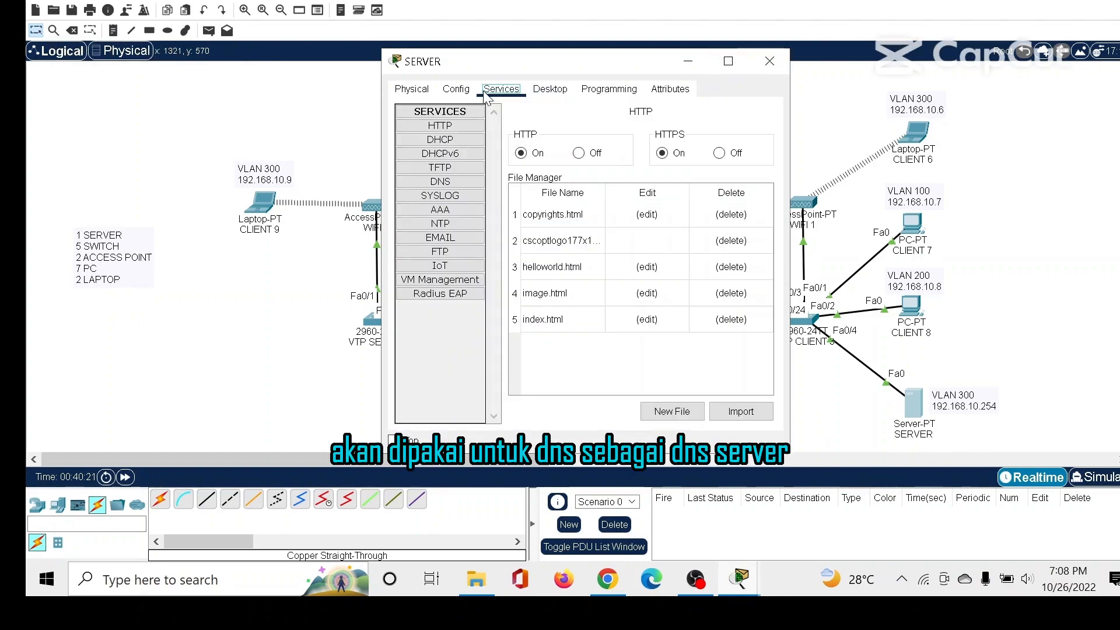
pyautogui.click(415, 92)
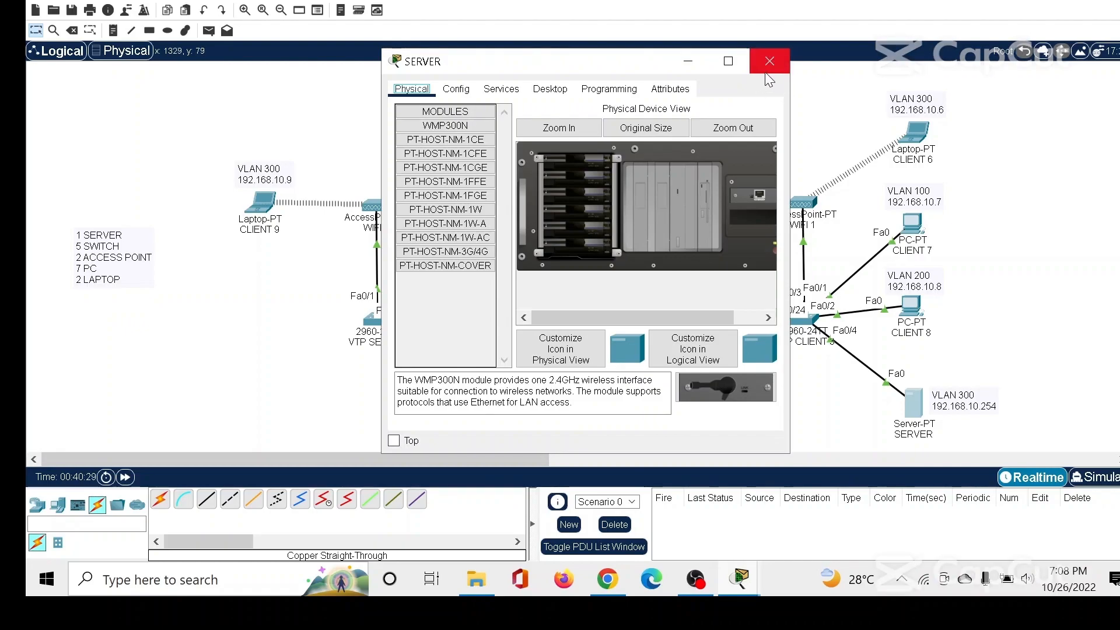
pyautogui.click(497, 89)
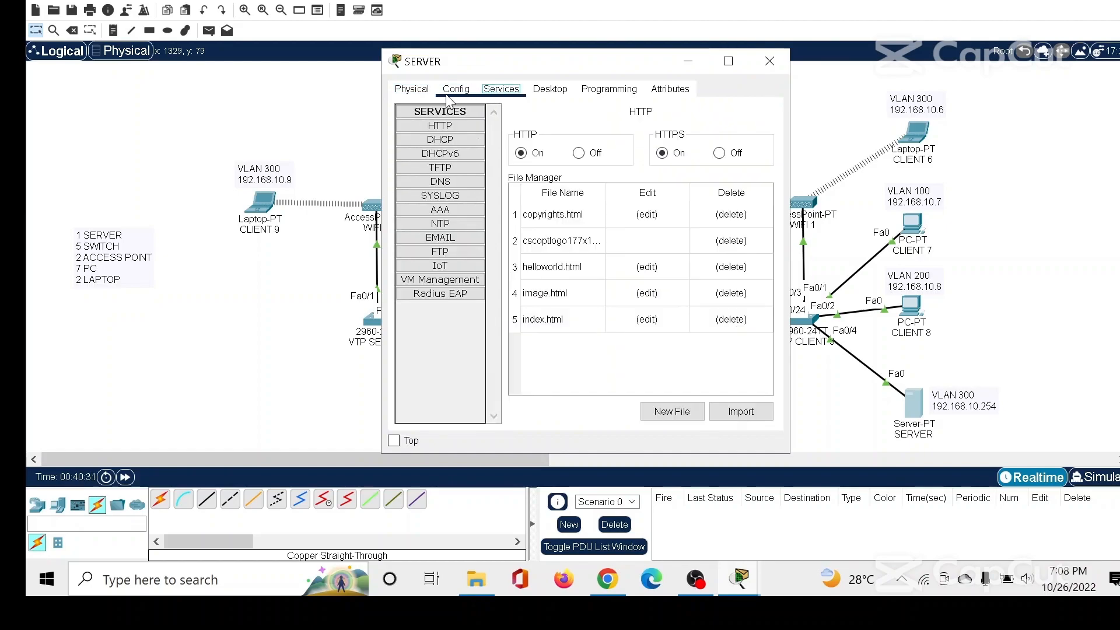
pyautogui.click(412, 90)
pyautogui.click(769, 62)
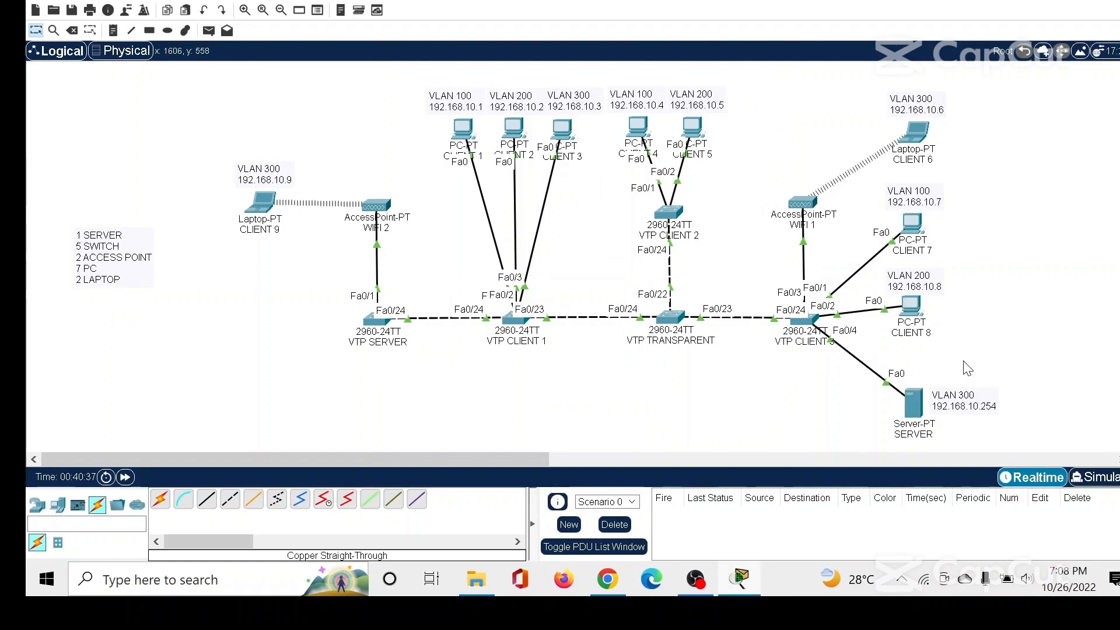
# In CLIENT 1's IP configuration, set the static IPv4 address to 192.168.10.1 and the subnet mask to 255.255.255.0.
pyautogui.click(464, 129)
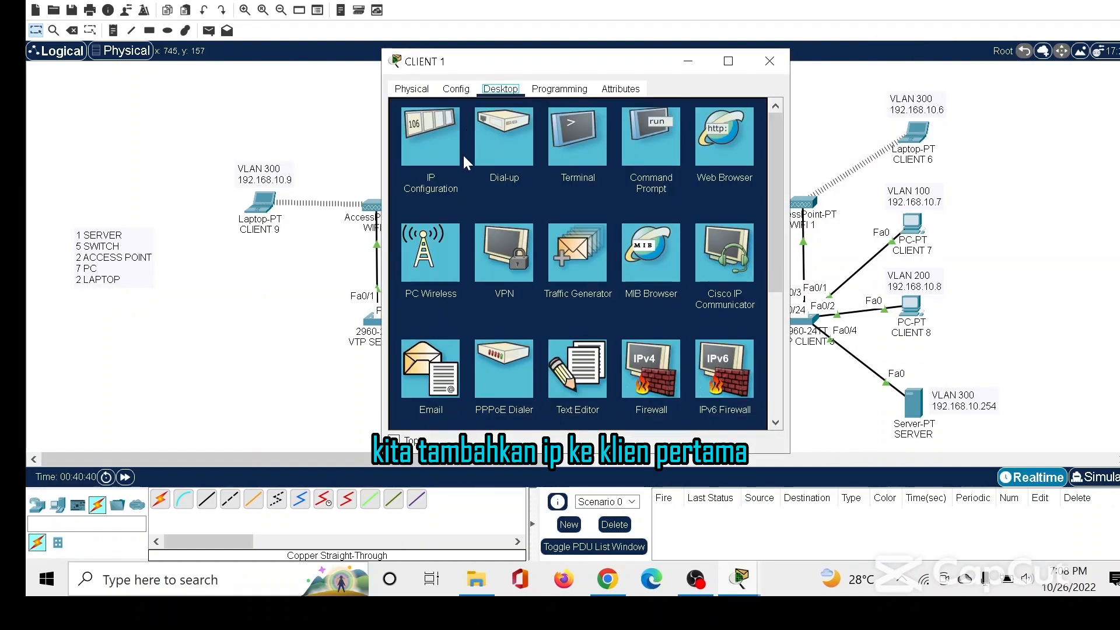
pyautogui.click(443, 150)
pyautogui.write('192.168')
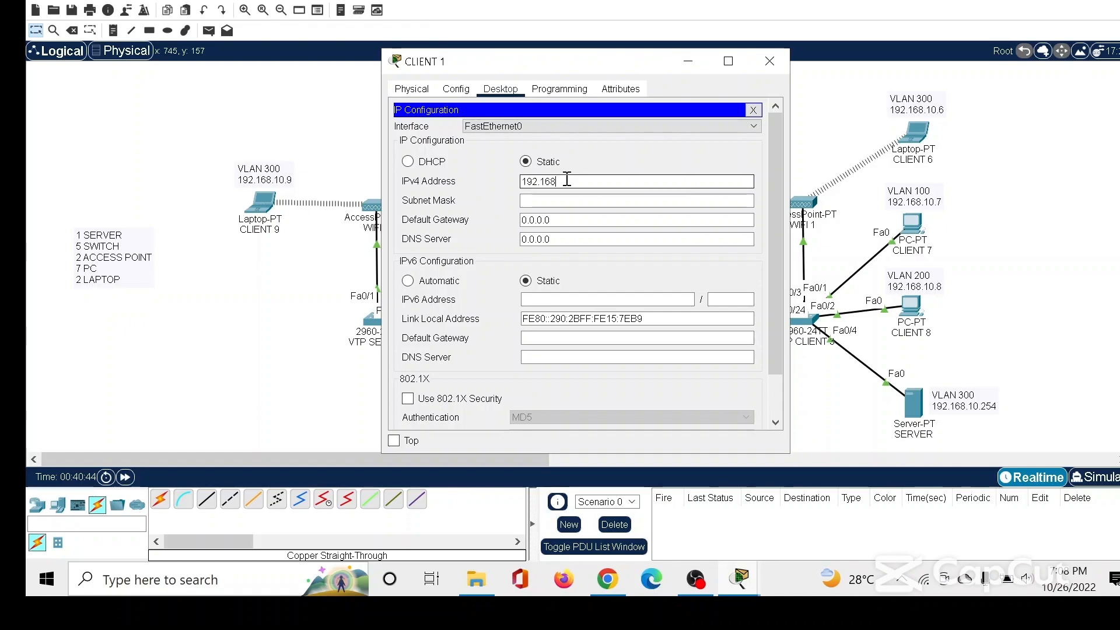
pyautogui.write('.10.1')
pyautogui.press('Tab')
pyautogui.write('1')
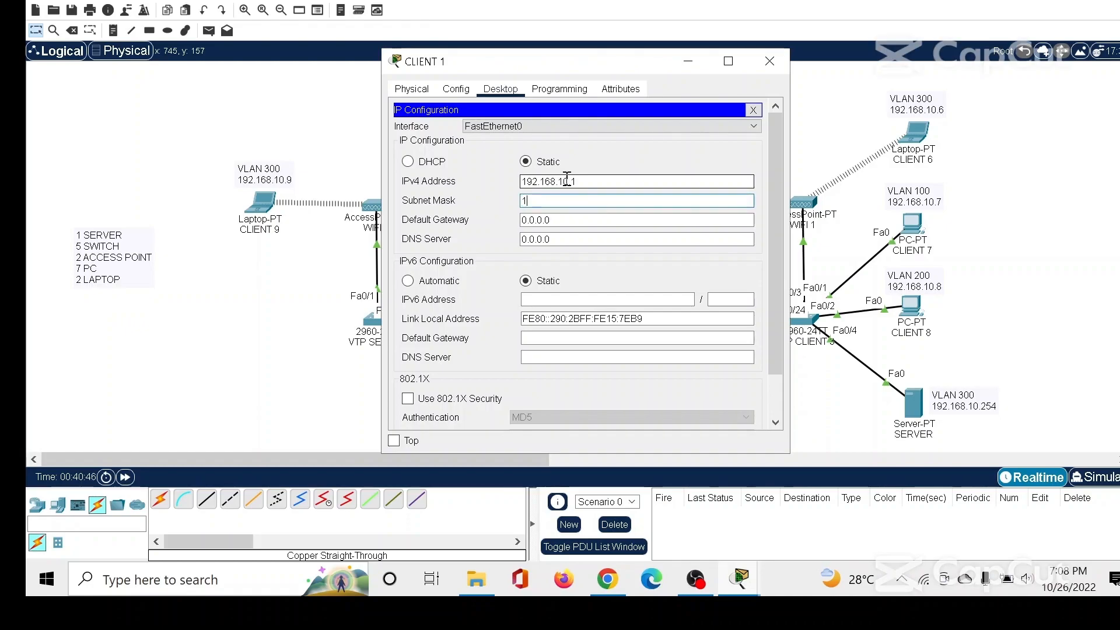
pyautogui.write('55.255.255.0')
# Set CLIENT 1's default gateway to 192.168.10.0 and its DNS server to 192.168.10.254, and close the window.
pyautogui.press('Tab')
pyautogui.write('1')
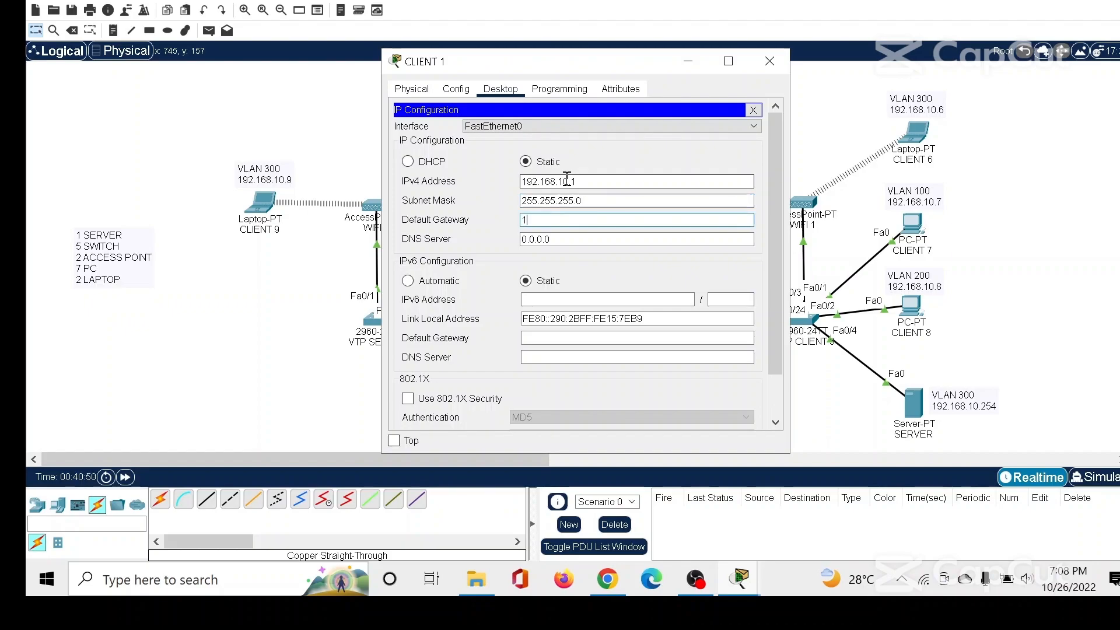
pyautogui.write('92.168.10.0')
pyautogui.press('Tab')
pyautogui.write('192.16')
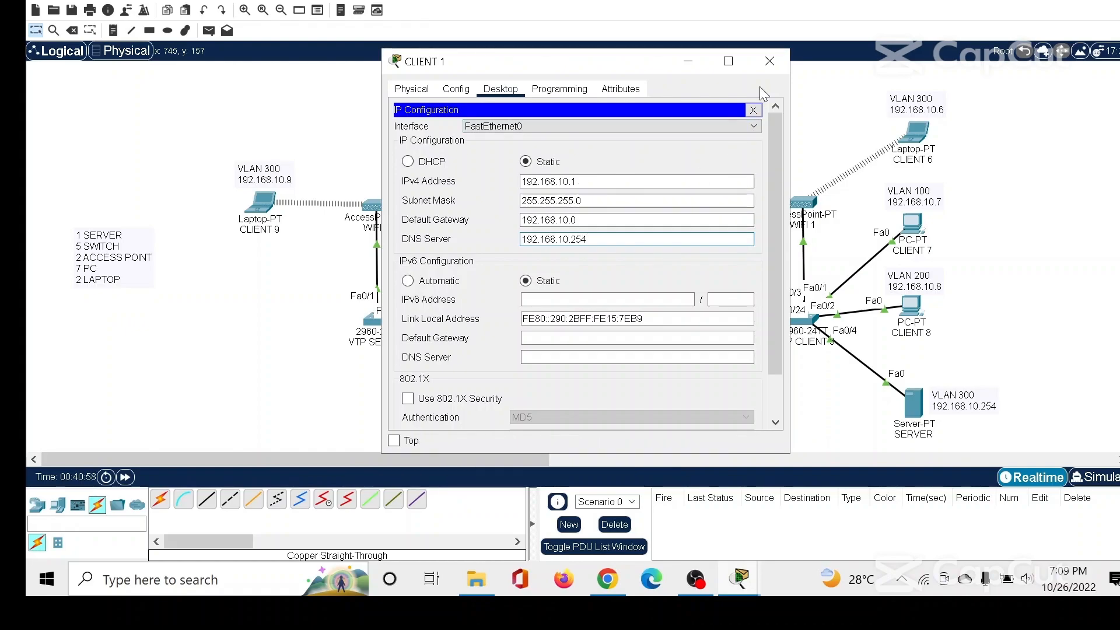
pyautogui.moveTo(583, 181); pyautogui.dragTo(478, 180)
pyautogui.moveTo(602, 203); pyautogui.dragTo(507, 220)
pyautogui.moveTo(605, 238); pyautogui.dragTo(475, 237)
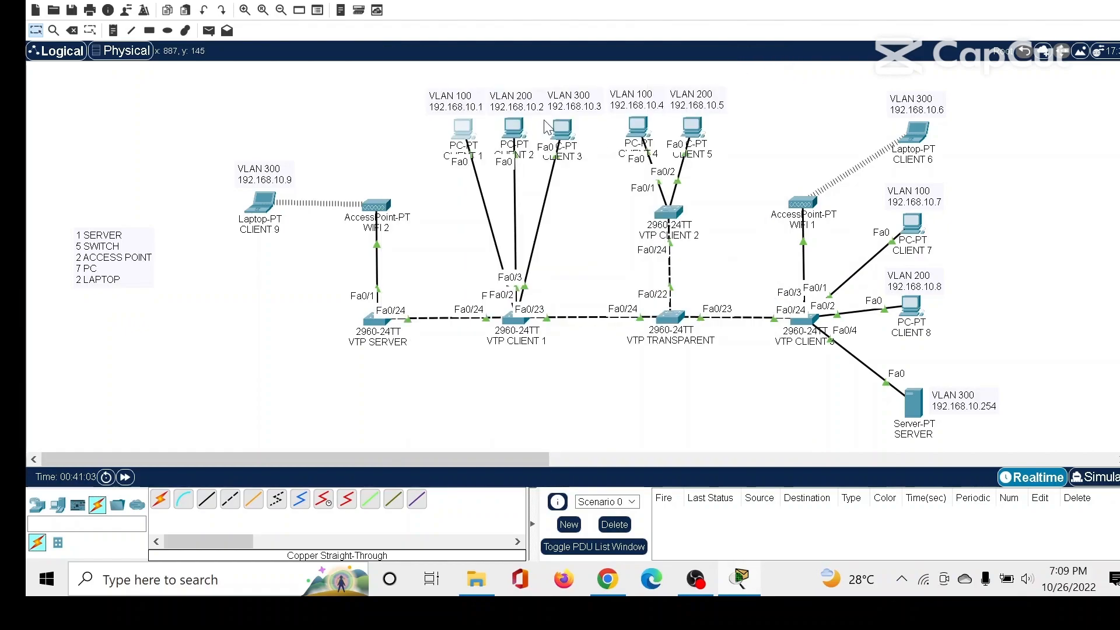
# In CLIENT 2's IP configuration, set the static IPv4 address to 192.168.10.2 with subnet mask 255.255.255.0.
pyautogui.click(517, 122)
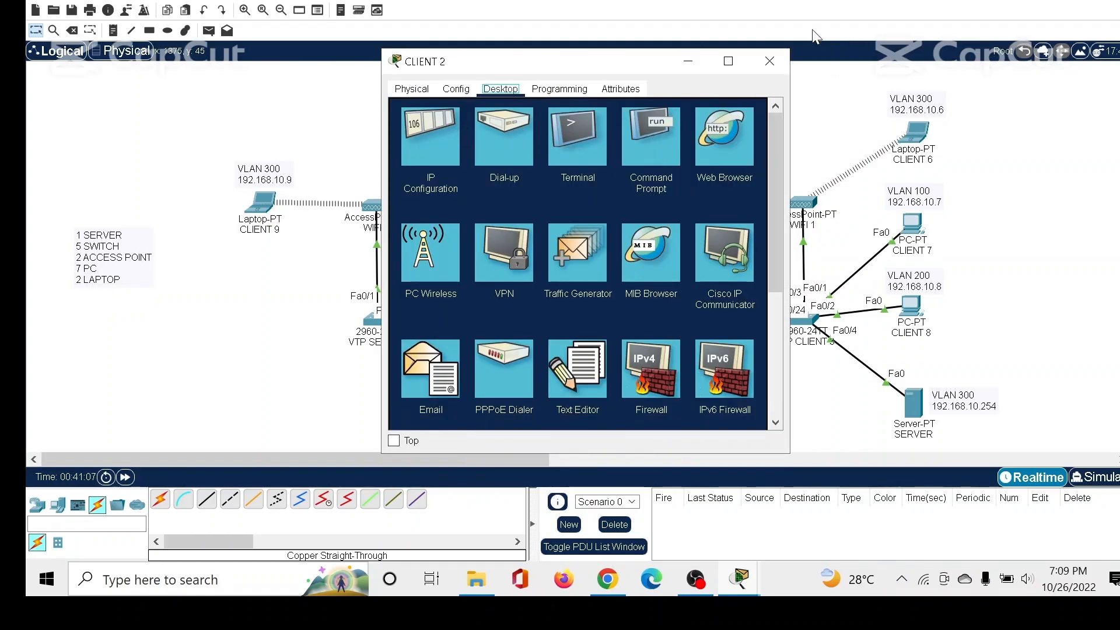
pyautogui.click(419, 145)
pyautogui.click(550, 180)
pyautogui.write('192')
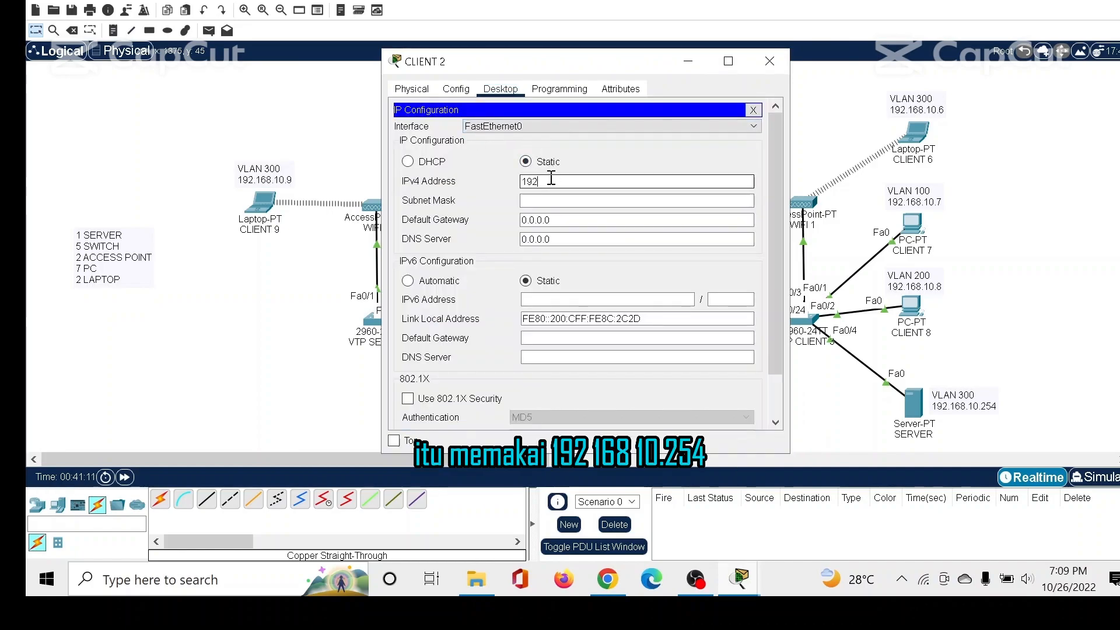
pyautogui.write('.168.10')
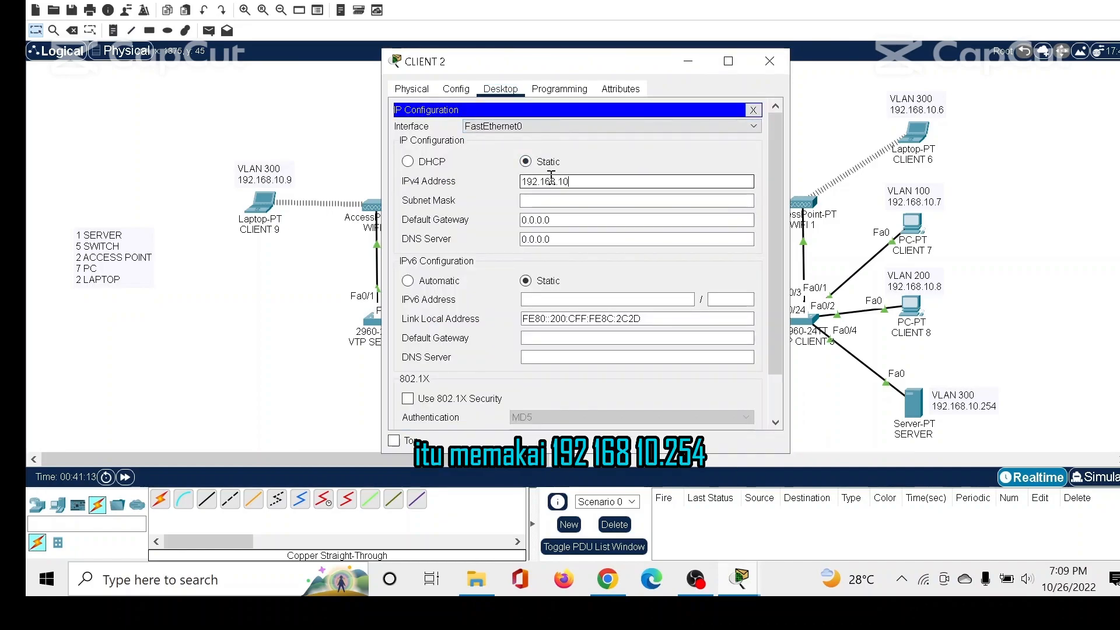
pyautogui.write('.2')
pyautogui.press('Tab')
# Set CLIENT 2's default gateway to 192.168.10.0 and its DNS server to 192.168.10.254, and close the window.
pyautogui.press('Tab')
pyautogui.write('192.168.10.0')
pyautogui.press('Tab')
pyautogui.write('192.168.10.2')
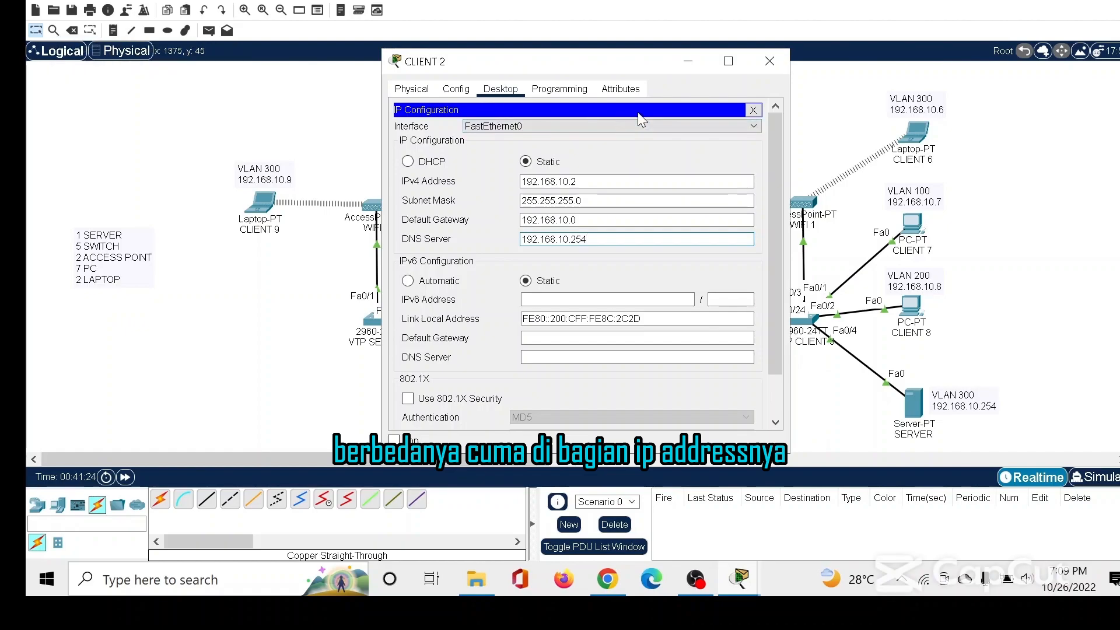
pyautogui.click(771, 55)
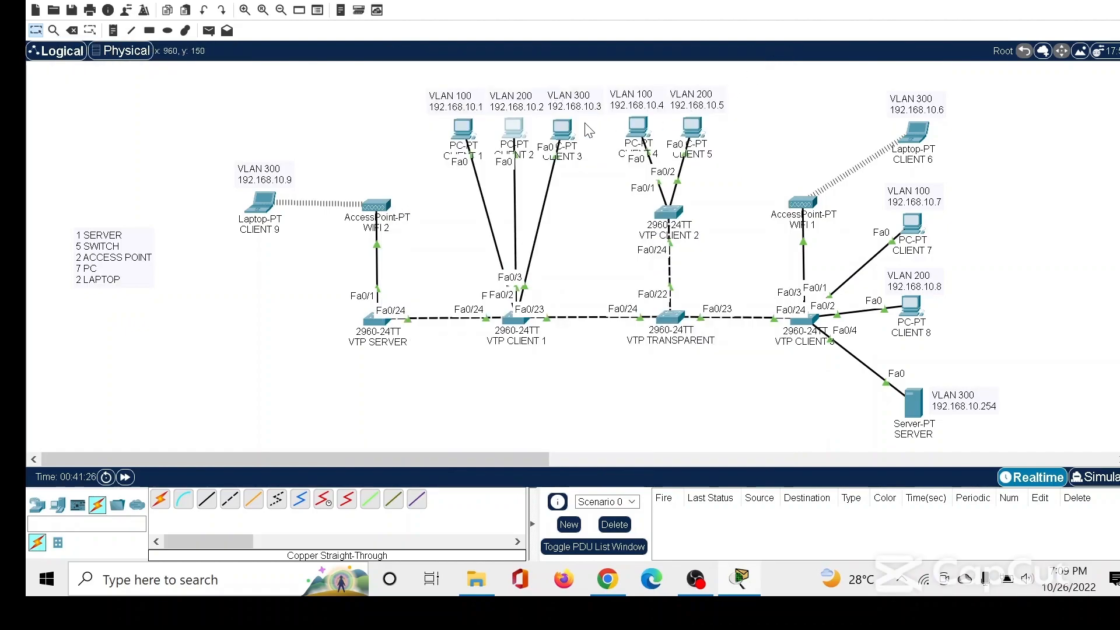
# In CLIENT 3's IP configuration, set the static IPv4 address to 192.168.10.3 with subnet mask 255.255.255.0.
pyautogui.click(569, 134)
pyautogui.click(430, 135)
pyautogui.click(525, 161)
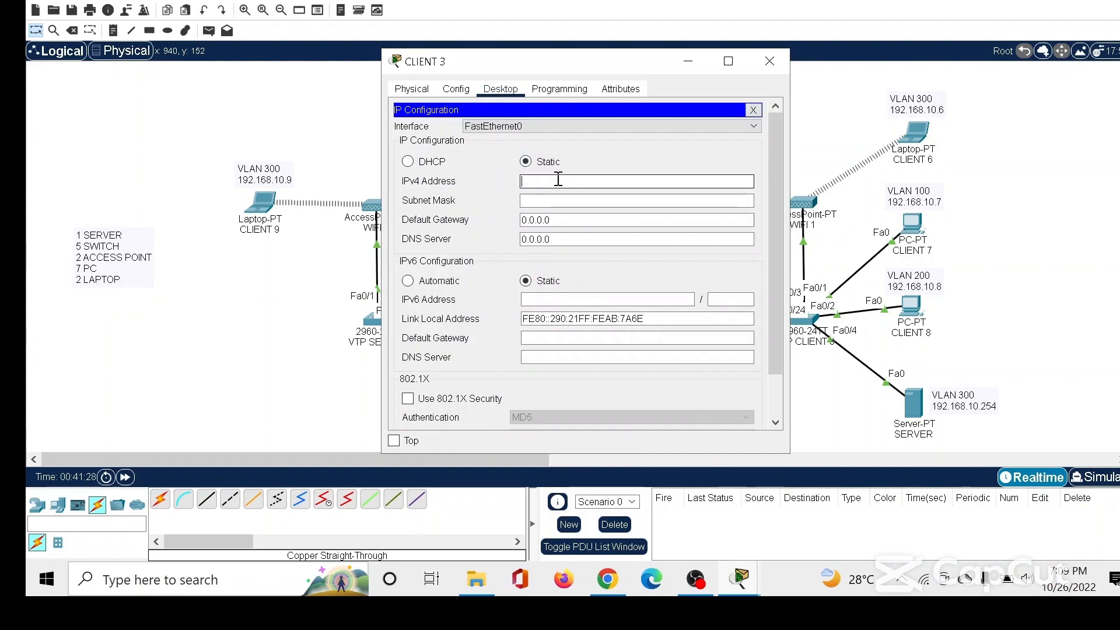
pyautogui.click(557, 181)
pyautogui.write('192')
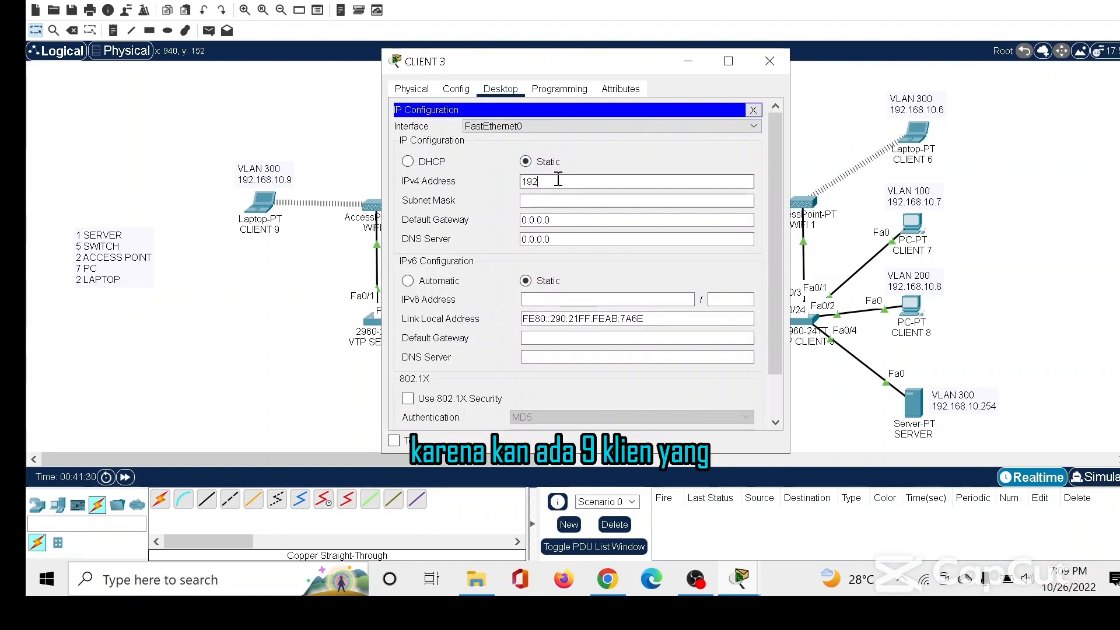
pyautogui.write('.168.10.3')
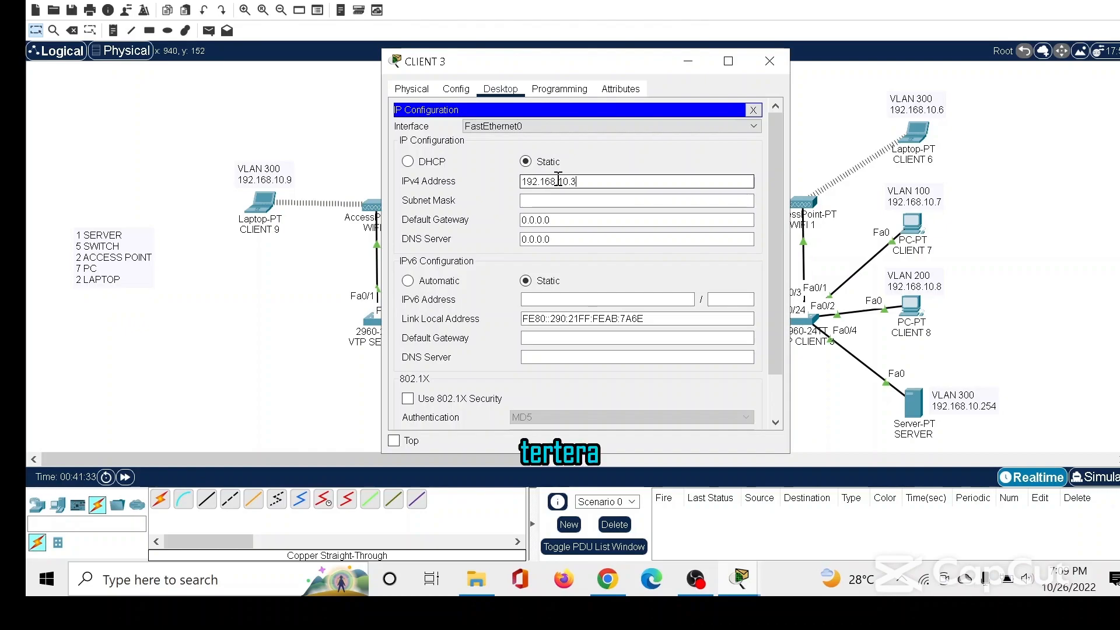
pyautogui.press('Tab')
# Set CLIENT 3's default gateway to 192.168.10.0, enter the SERVER's address as its DNS server, and close the window.
pyautogui.press('Tab')
pyautogui.write('192.168.10.0')
pyautogui.press('Tab')
pyautogui.write('192.168')
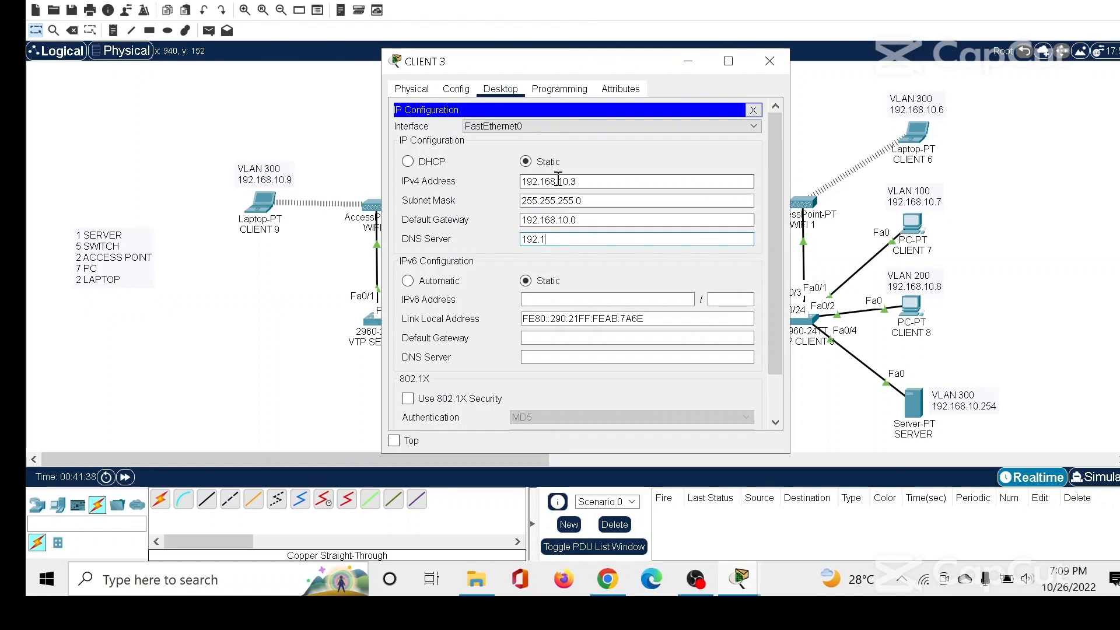
pyautogui.write('.10.254')
pyautogui.click(770, 60)
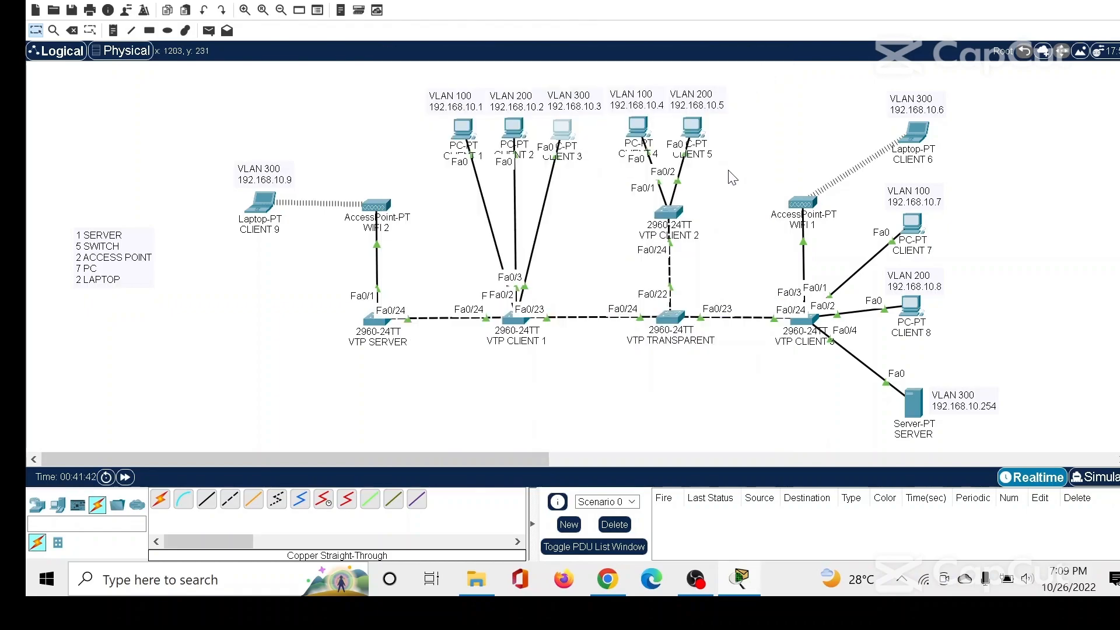
# In CLIENT 4's IP configuration, set the static IPv4 address to 192.168.10.4 with subnet mask 255.255.255.0.
pyautogui.click(639, 128)
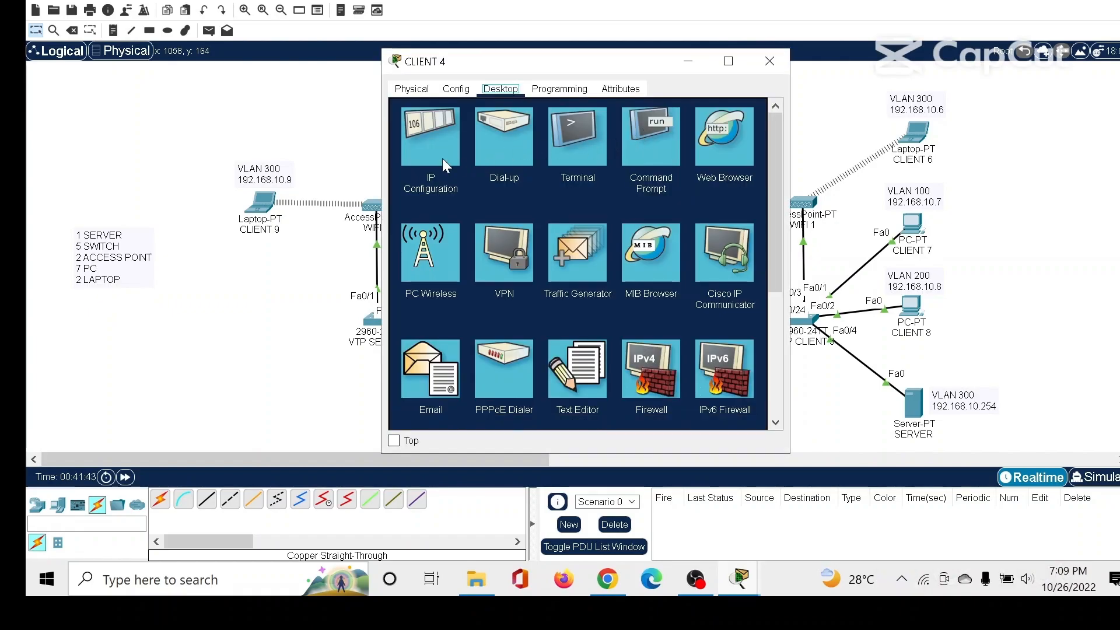
pyautogui.click(416, 135)
pyautogui.write('192.168.10.4')
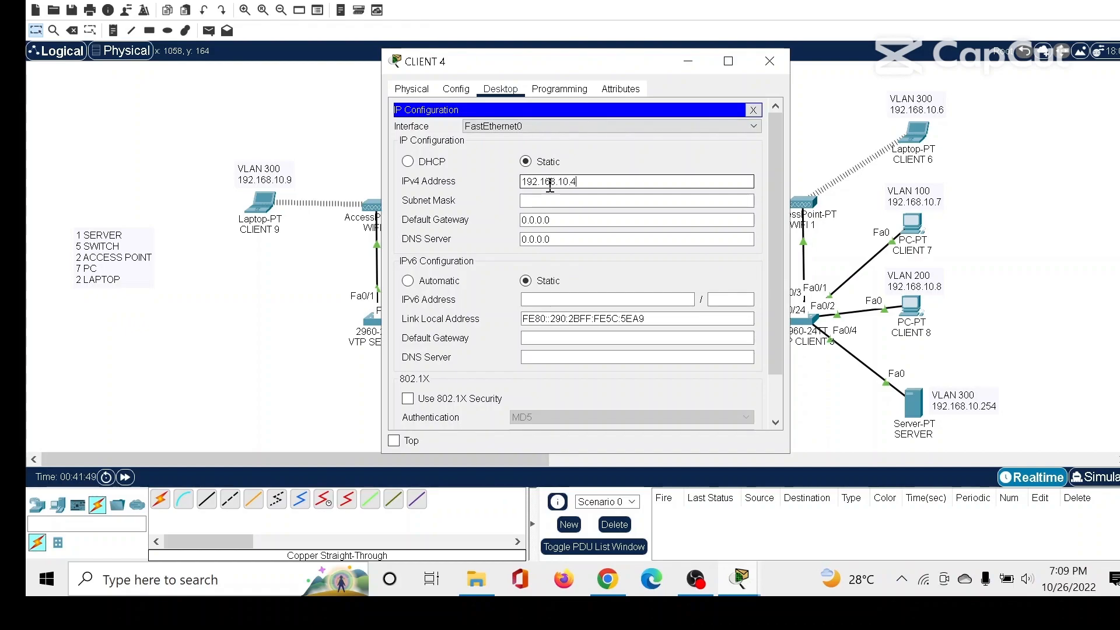
pyautogui.press('Tab')
pyautogui.press('Tab')
# Set CLIENT 4's default gateway to 192.168.10.0, enter the SERVER's address as its DNS server, and close the window.
pyautogui.write('192.168.10.4')
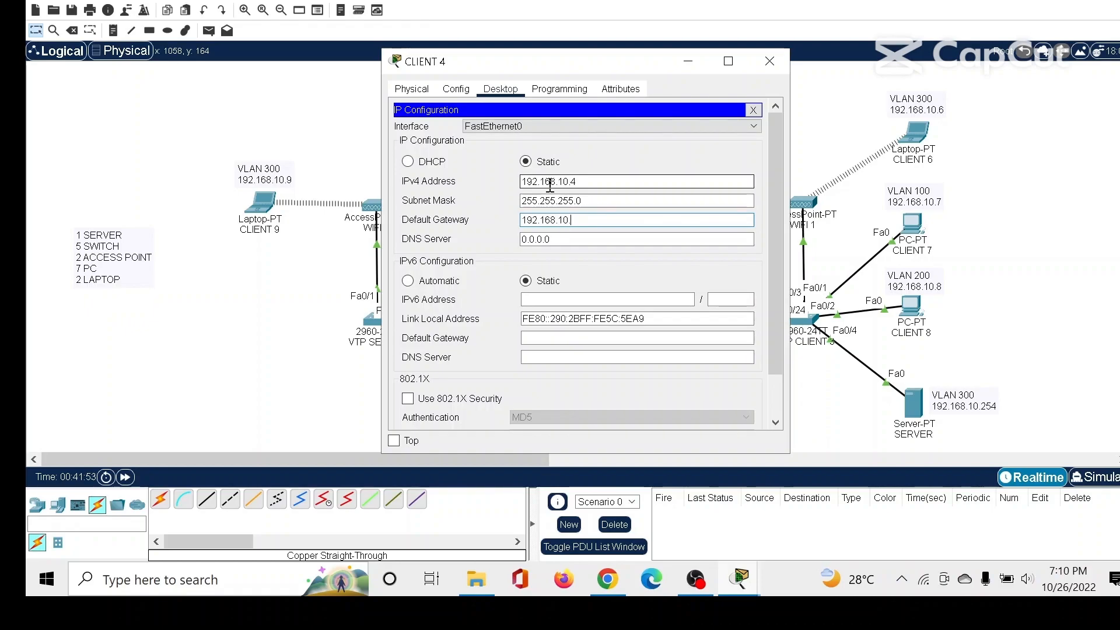
pyautogui.write('0')
pyautogui.press('Tab')
pyautogui.write('192.168.10.2')
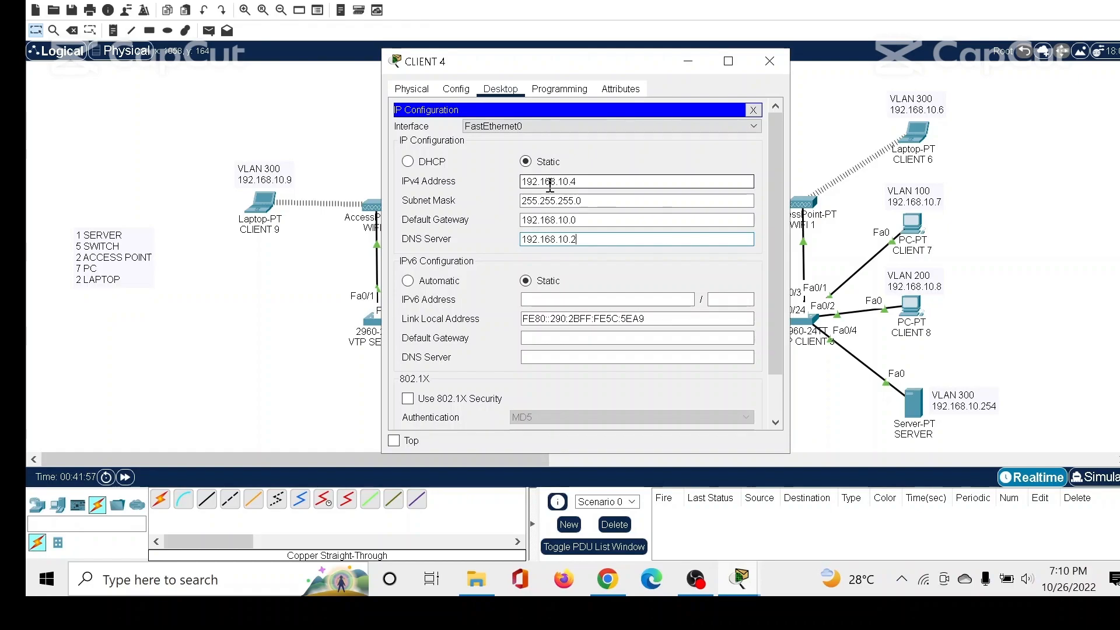
pyautogui.click(769, 60)
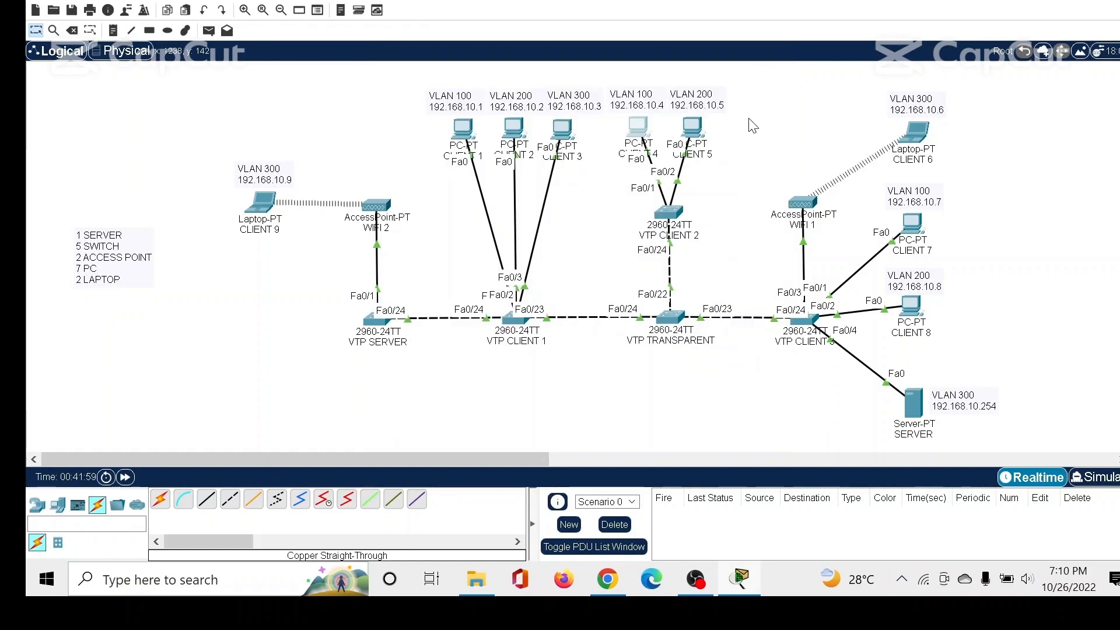
# In CLIENT 5's IP configuration, set the static IPv4 address to 192.168.10.5 with subnet mask 255.255.255.0.
pyautogui.click(691, 126)
pyautogui.click(430, 160)
pyautogui.click(582, 181)
pyautogui.write('192.168.10.')
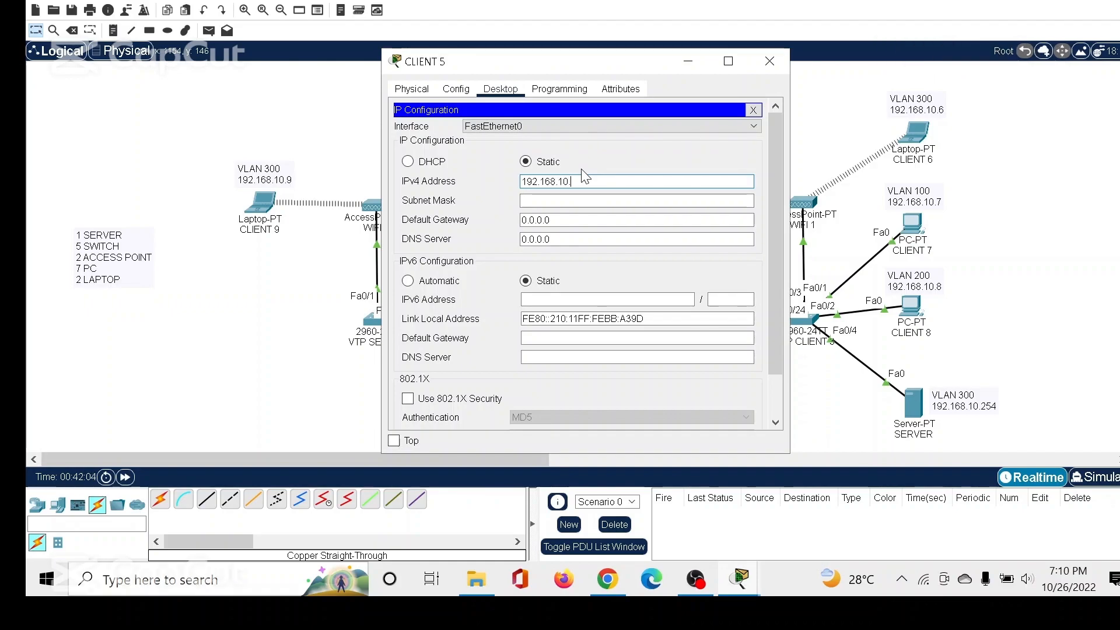
pyautogui.moveTo(607, 67); pyautogui.dragTo(568, 63)
pyautogui.write('5')
pyautogui.press('Tab')
# Set CLIENT 5's default gateway to 192.168.10.0 and its DNS server to 192.168.10.254, and close the window.
pyautogui.press('Tab')
pyautogui.write('192.16810.1')
pyautogui.press('BackSpace')
pyautogui.press('BackSpace')
pyautogui.press('BackSpace')
pyautogui.press('BackSpace')
pyautogui.write('.10.0')
pyautogui.press('Tab')
pyautogui.write('192.168.10.254')
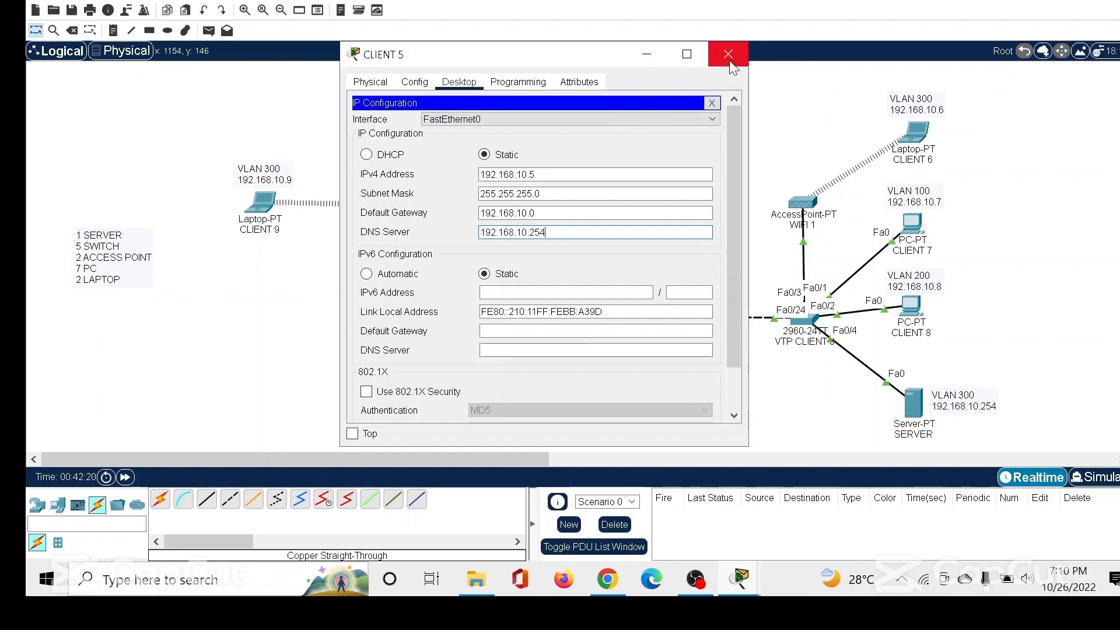
pyautogui.click(729, 59)
# In laptop CLIENT 6's IP configuration, set the static IPv4 address to 192.168.10.6 with subnet mask 255.255.255.0.
pyautogui.click(914, 132)
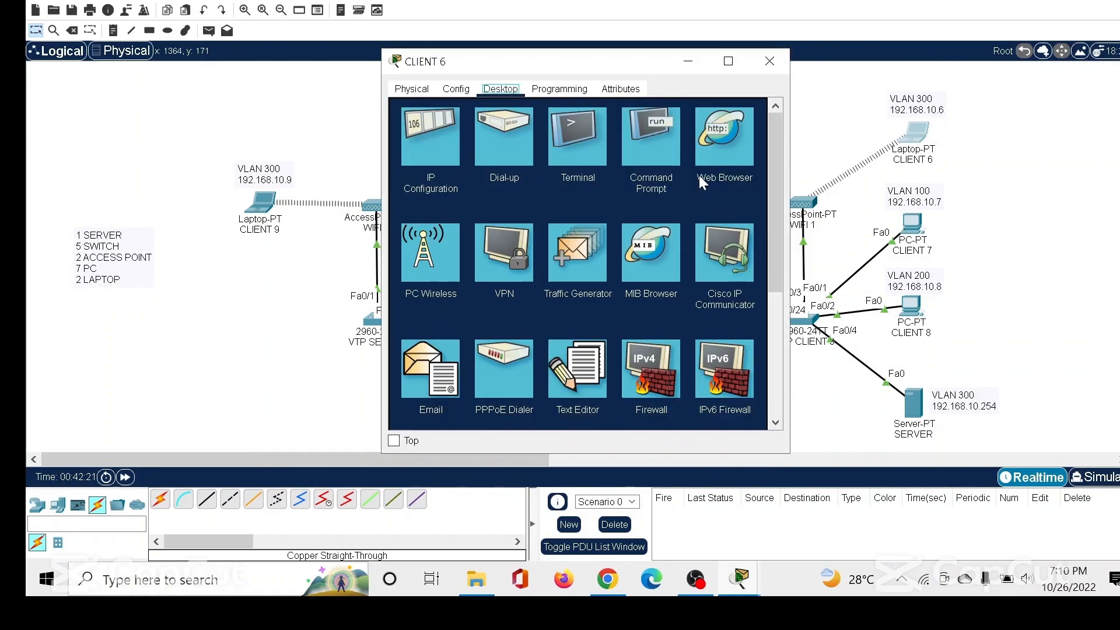
pyautogui.click(416, 145)
pyautogui.click(545, 163)
pyautogui.write('1')
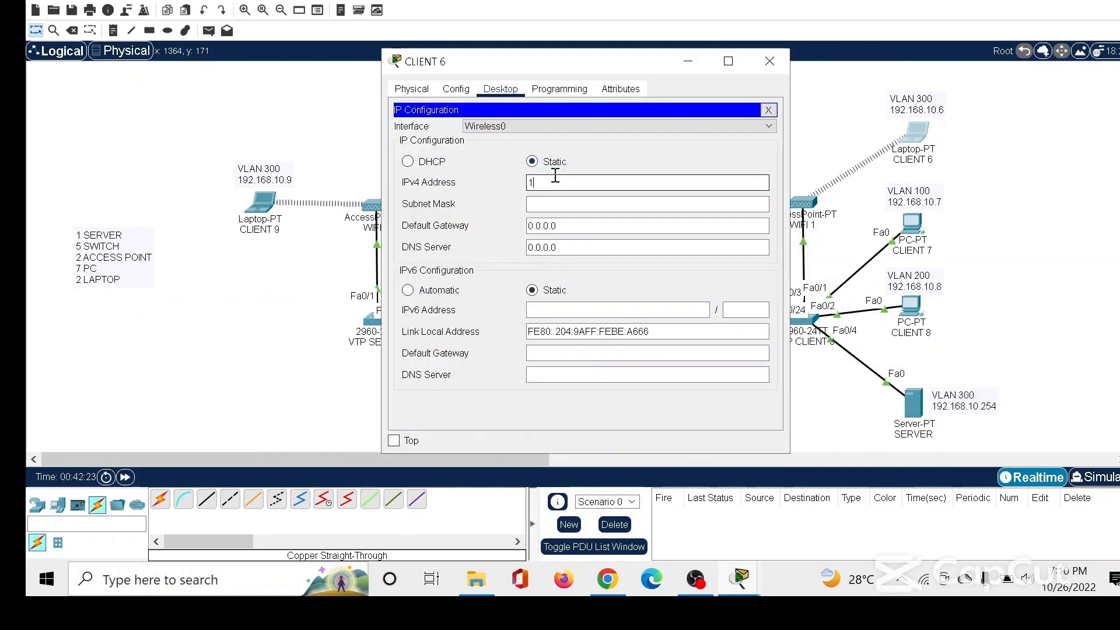
pyautogui.write('92.168.10.6')
pyautogui.press('Tab')
# Set CLIENT 6's default gateway to 192.168.10.0 and its DNS server to 192.168.10.254, and close the window.
pyautogui.press('Tab')
pyautogui.write('192.168.10.0')
pyautogui.press('Tab')
pyautogui.write('192.168')
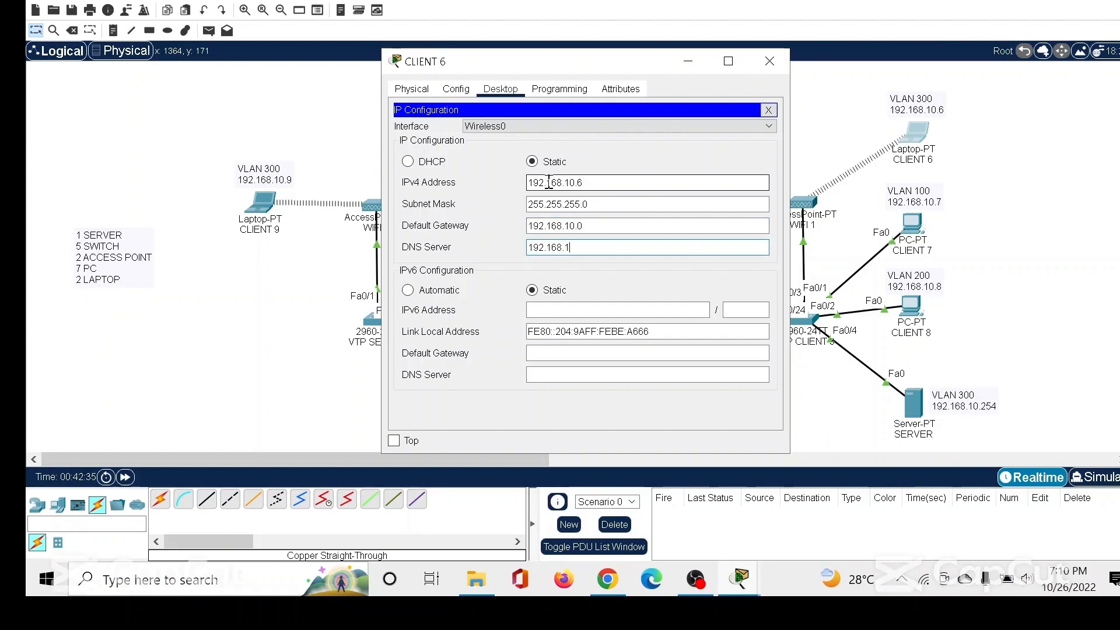
pyautogui.write('.10.254')
pyautogui.click(769, 61)
# In CLIENT 7's IP configuration, set the static IPv4 address to 192.168.10.7 with subnet mask 255.255.255.0.
pyautogui.click(910, 225)
pyautogui.click(431, 163)
pyautogui.click(532, 183)
pyautogui.write('192.168.10')
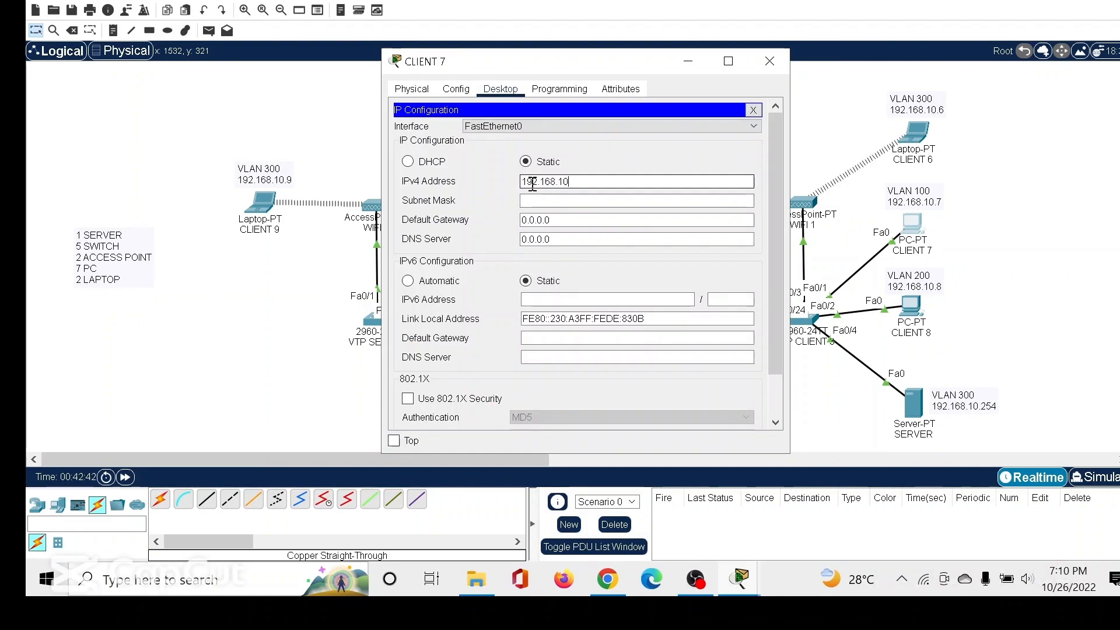
pyautogui.write('7')
pyautogui.press('Tab')
pyautogui.press('Tab')
# Set CLIENT 7's default gateway to 192.168.10.0 and its DNS server to 192.168.10.254.
pyautogui.write('192.1')
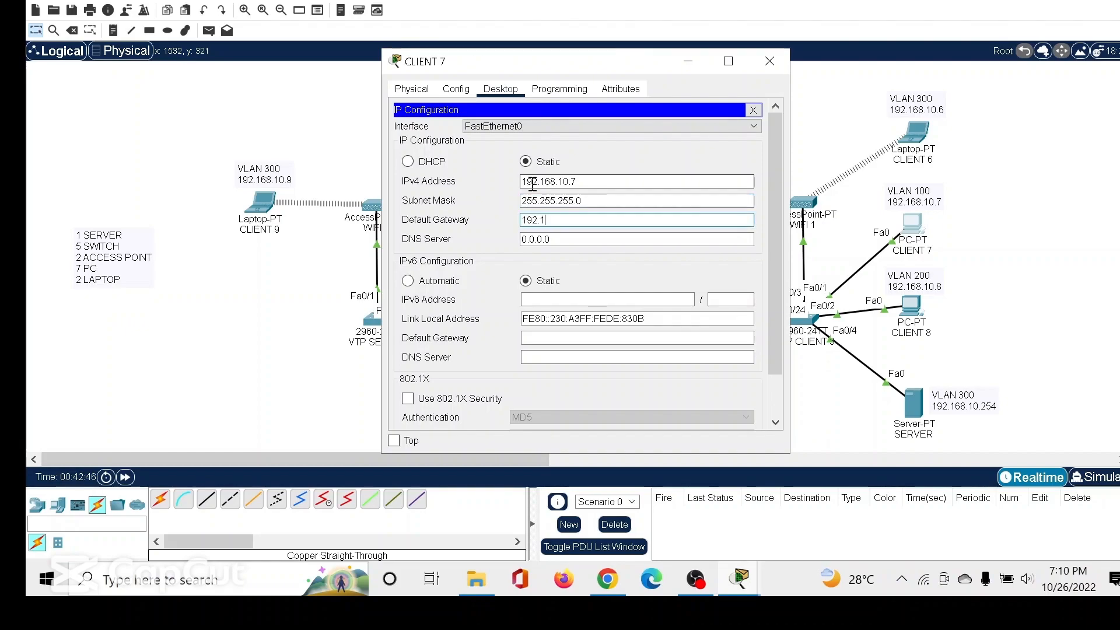
pyautogui.write('68.10.0')
pyautogui.press('Tab')
pyautogui.write('192.16')
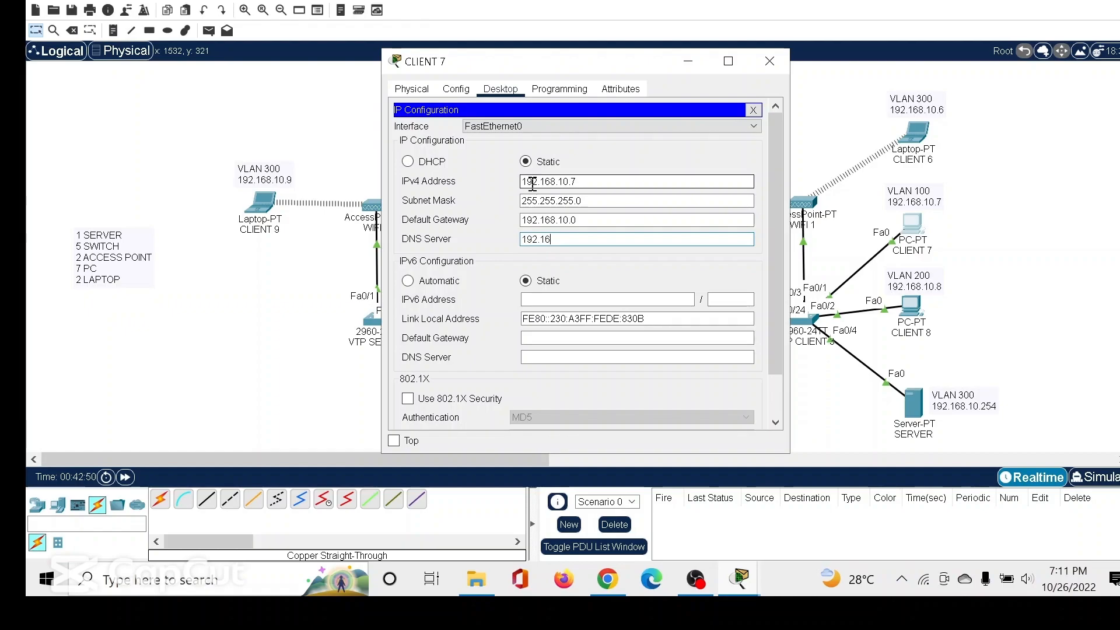
pyautogui.write('8.10.254')
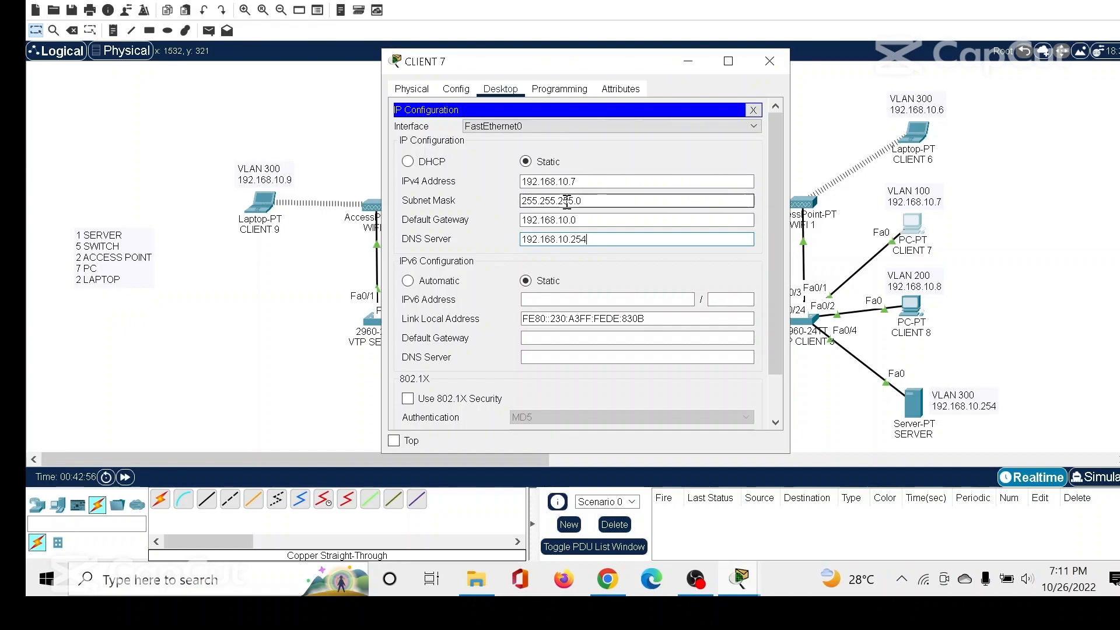
# In CLIENT 8's IP configuration, set the static IPv4 address to 192.168.10.8 with subnet mask 255.255.255.0.
pyautogui.click(770, 61)
pyautogui.click(920, 303)
pyautogui.click(455, 175)
pyautogui.click(574, 178)
pyautogui.write('192.168.10.8')
pyautogui.press('Tab')
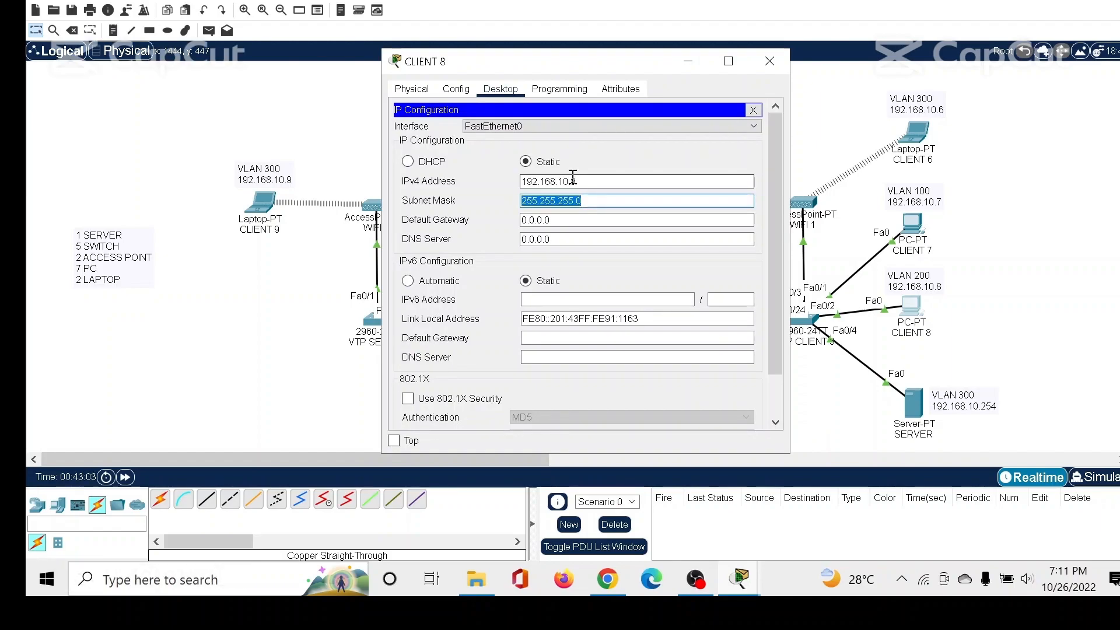
# Set CLIENT 8's default gateway to 192.168.10.0 and its DNS server to 192.168.10.254, and close the window.
pyautogui.press('Tab')
pyautogui.write('192.168.10.254')
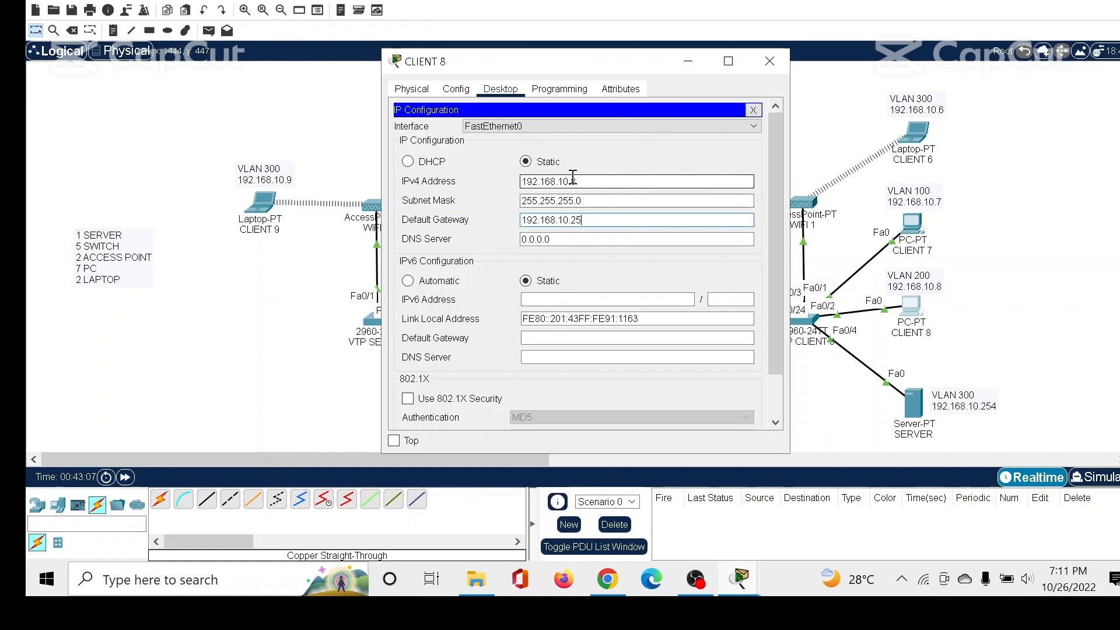
pyautogui.press('BackSpace')
pyautogui.press('BackSpace')
pyautogui.press('BackSpace')
pyautogui.write('0')
pyautogui.press('Tab')
pyautogui.write('19')
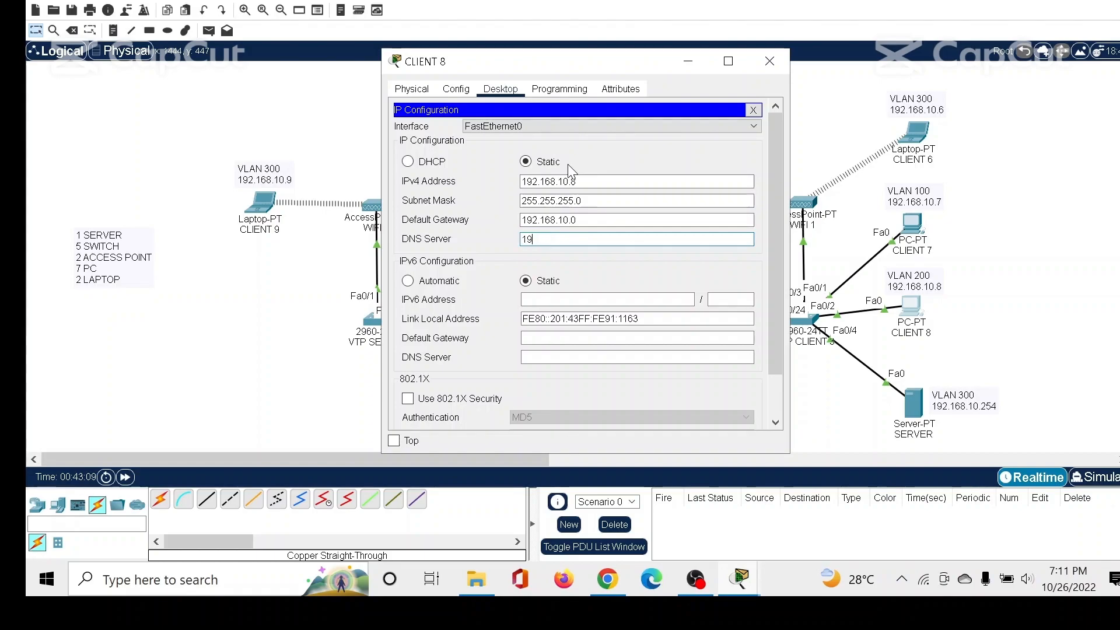
pyautogui.write('2.168.10.254')
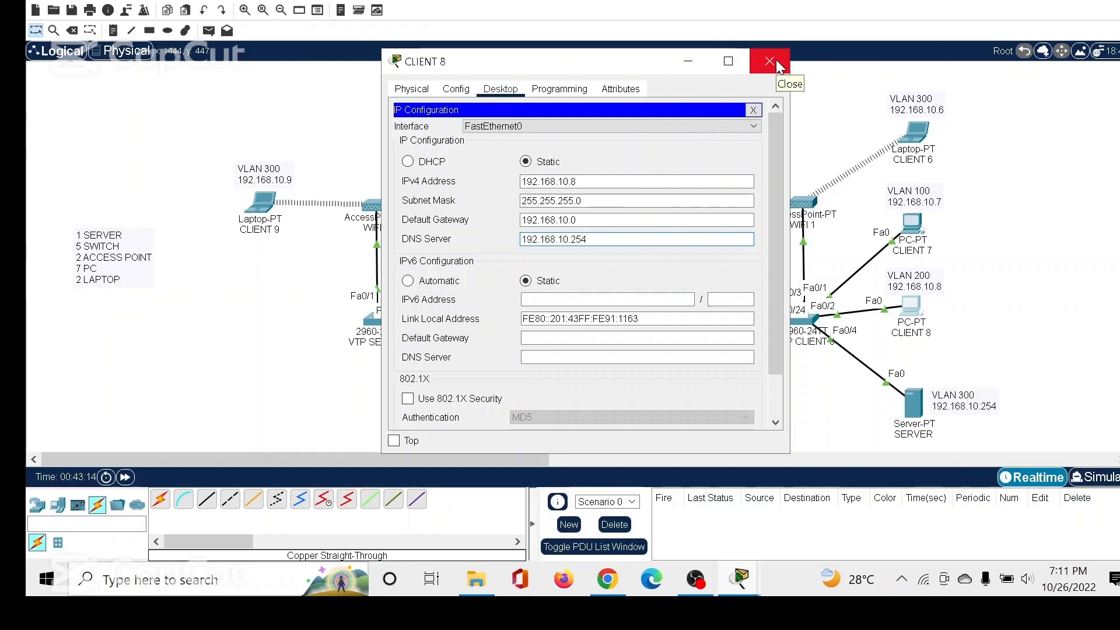
pyautogui.click(776, 59)
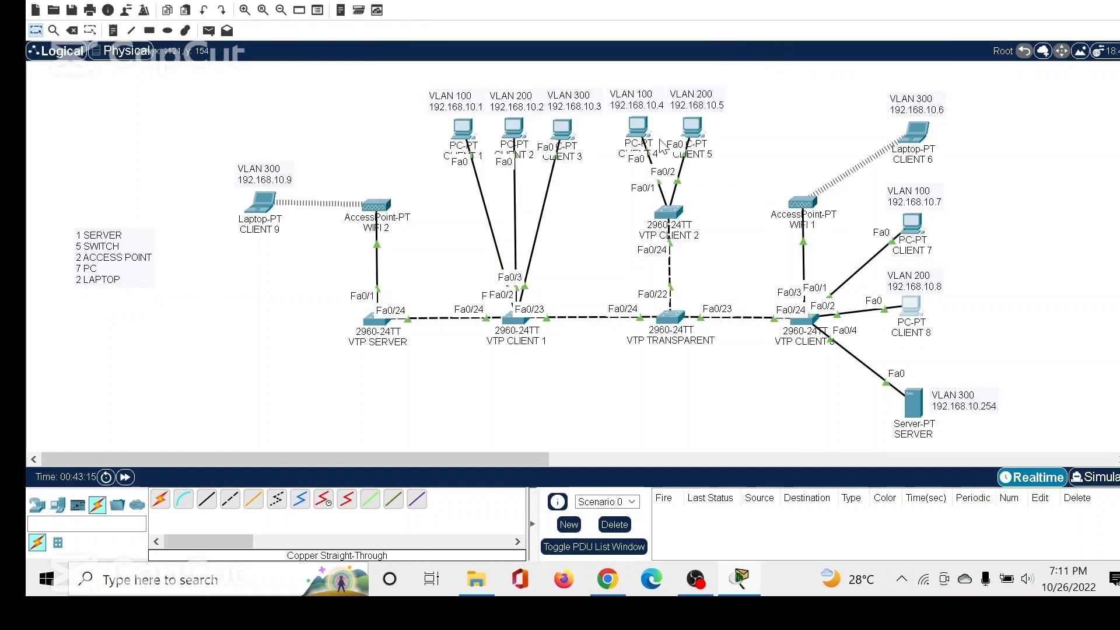
# In laptop CLIENT 9's IP configuration, set the static IPv4 address to 192.168.10.9 with subnet mask 255.255.255.0.
pyautogui.click(282, 229)
pyautogui.click(432, 178)
pyautogui.click(532, 161)
pyautogui.click(543, 184)
pyautogui.write('192.1')
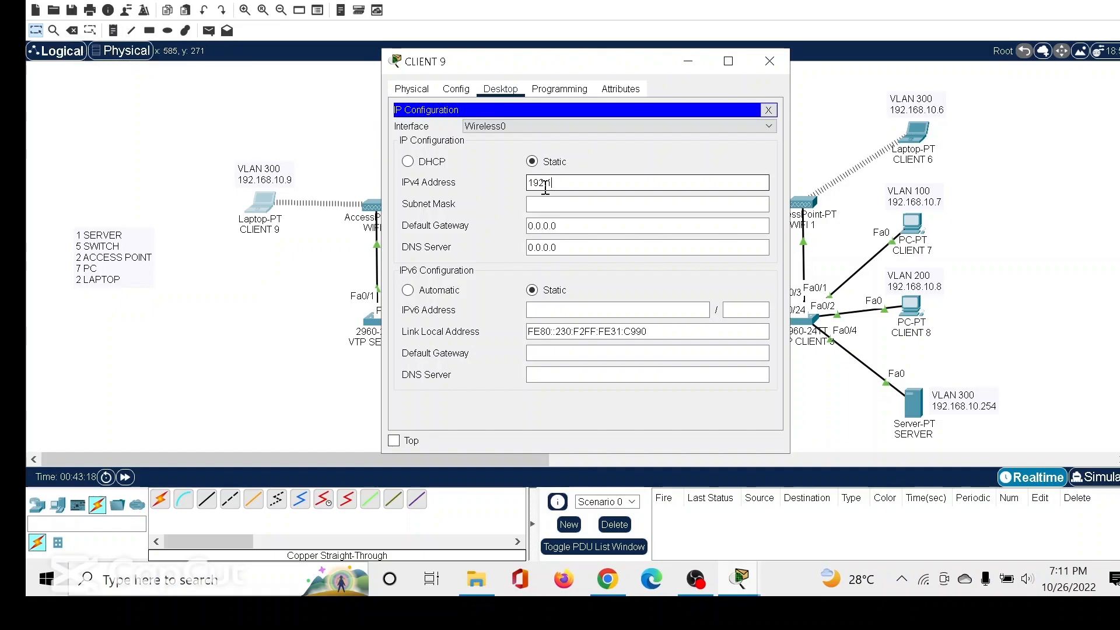
pyautogui.write('68.10.')
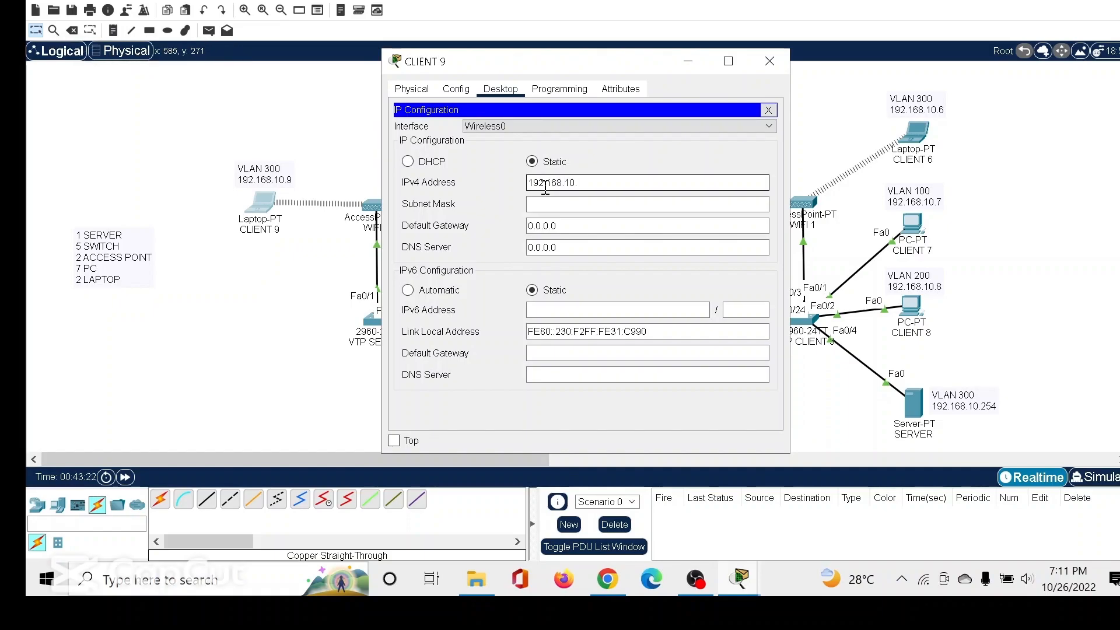
pyautogui.write('9')
pyautogui.press('Tab')
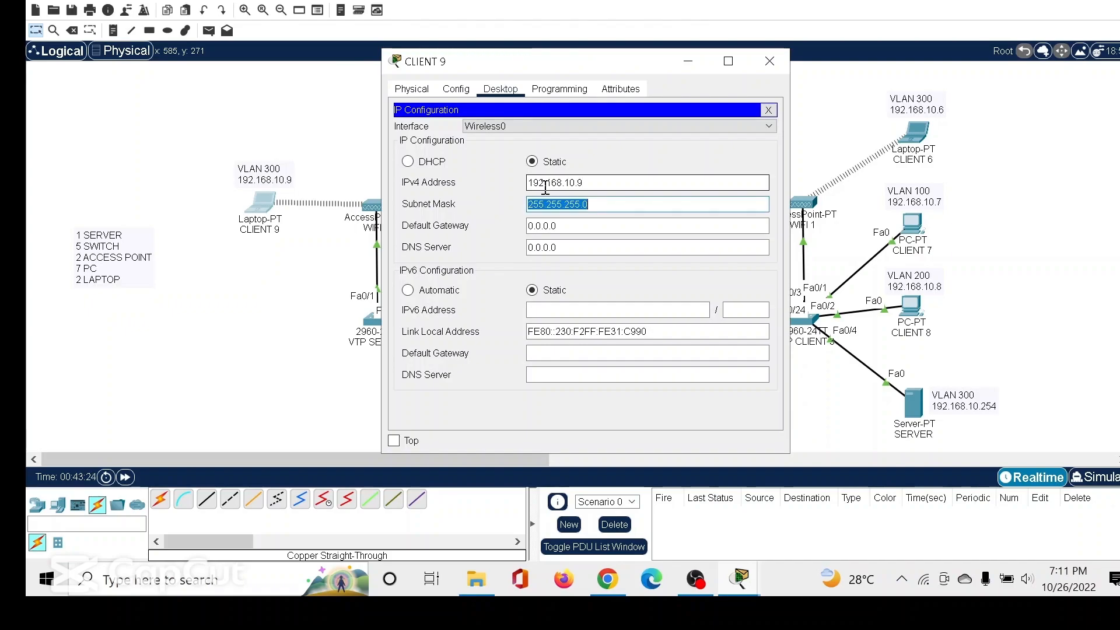
# Set CLIENT 9's default gateway to 192.168.10.0 and its DNS server to 192.168.10.254, and close the window.
pyautogui.press('Tab')
pyautogui.write('192.168.')
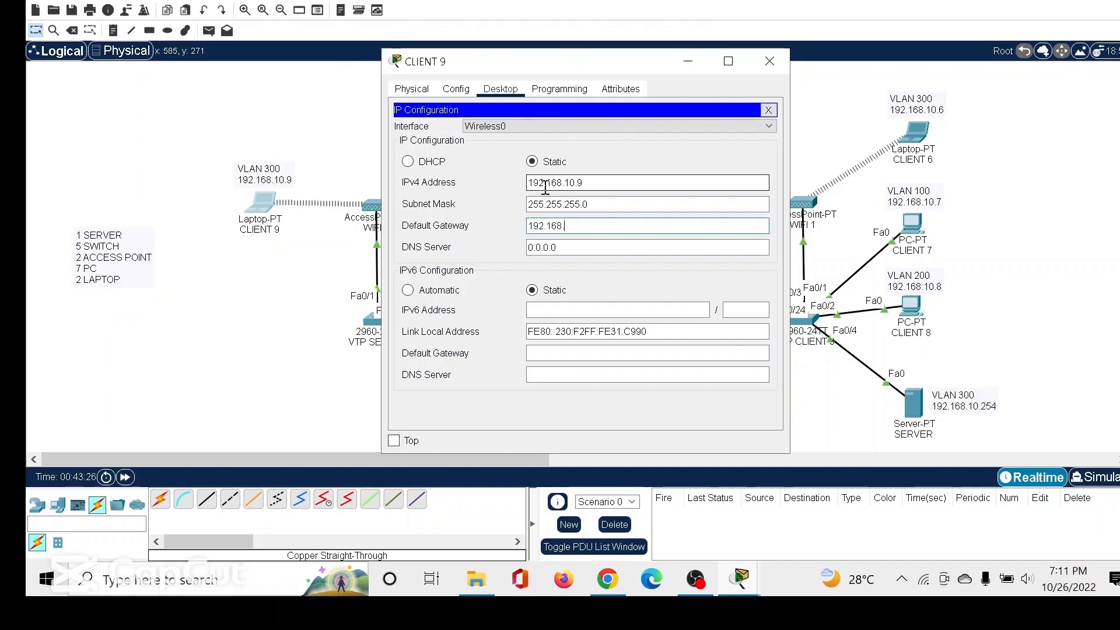
pyautogui.write('10.0')
pyautogui.press('Tab')
pyautogui.write('192.')
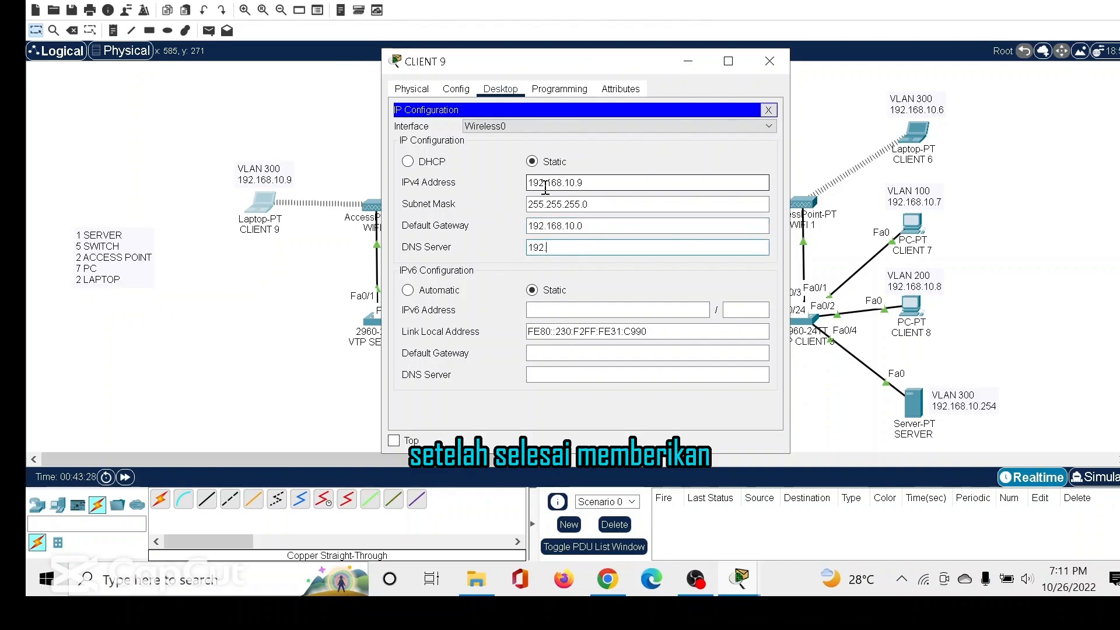
pyautogui.write('168.10.25')
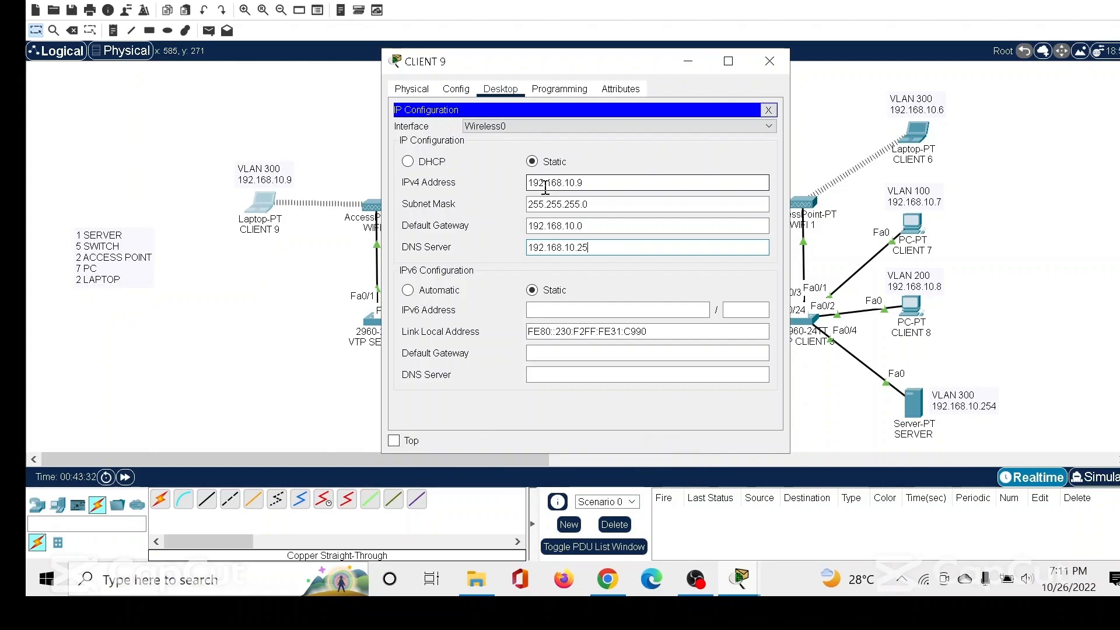
pyautogui.write('4')
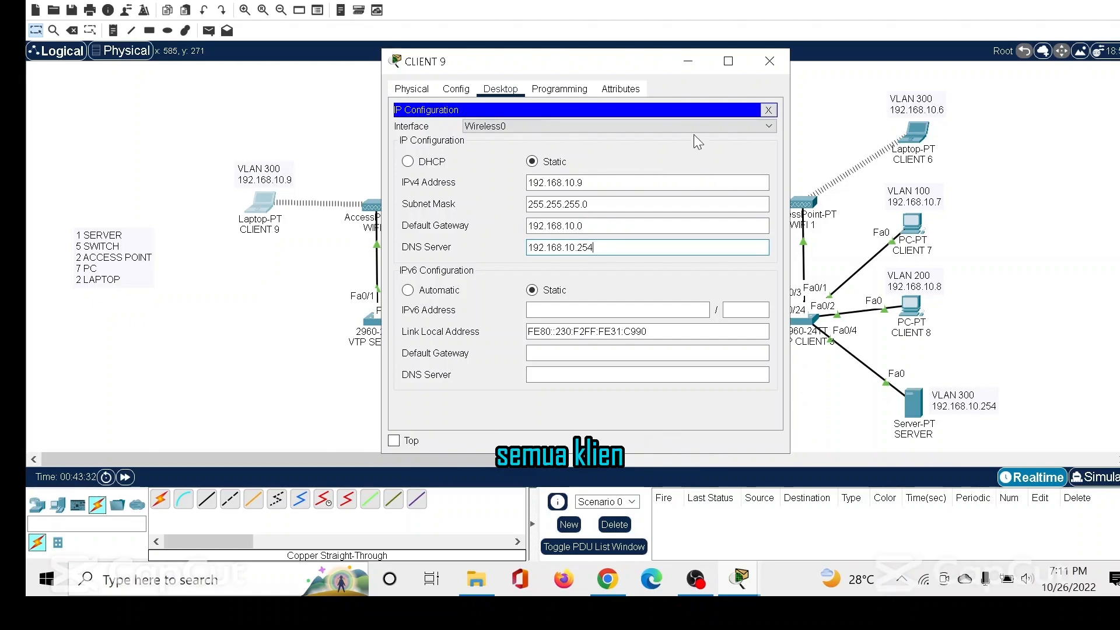
pyautogui.click(770, 61)
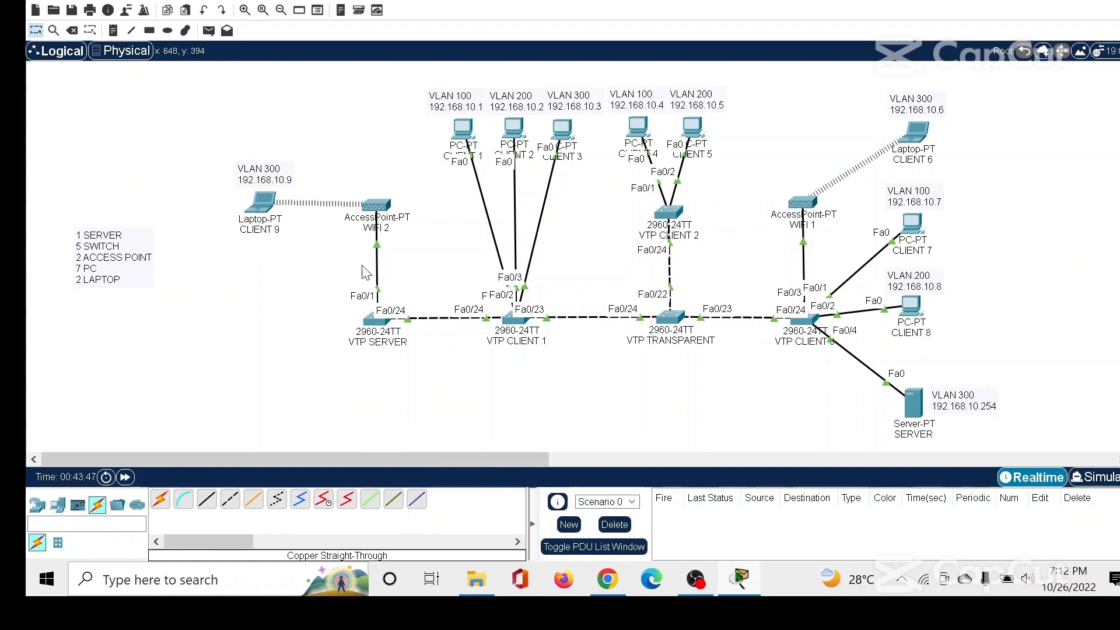
# Test VLAN 300 connectivity by sending simple PDUs from CLIENT 9 and from CLIENT 3 to SERVER.
pyautogui.click(209, 31)
pyautogui.click(261, 202)
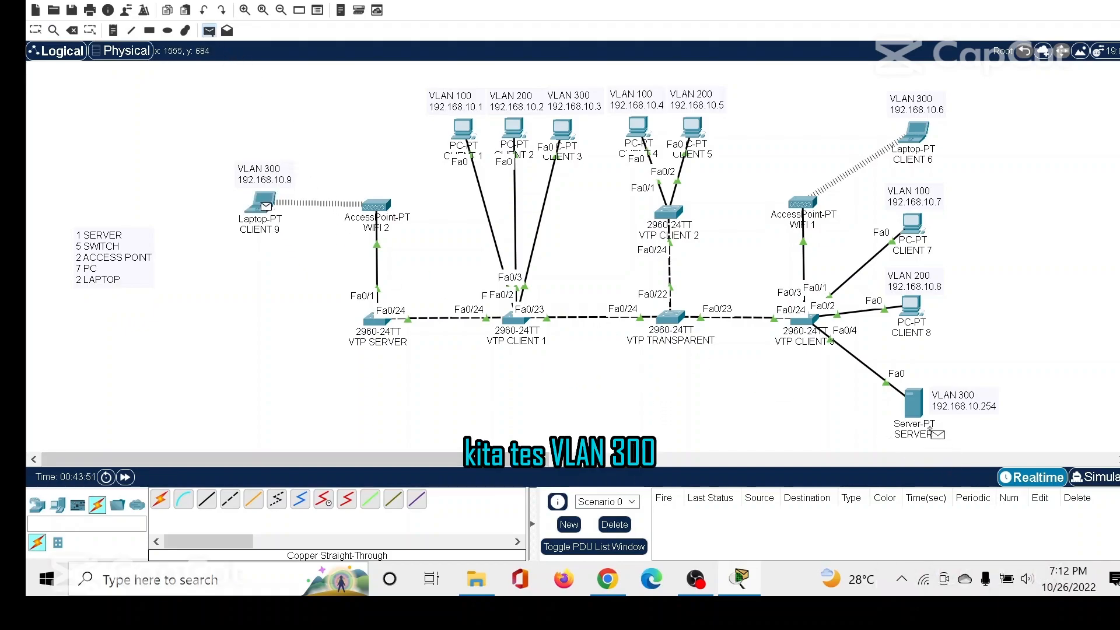
pyautogui.click(913, 404)
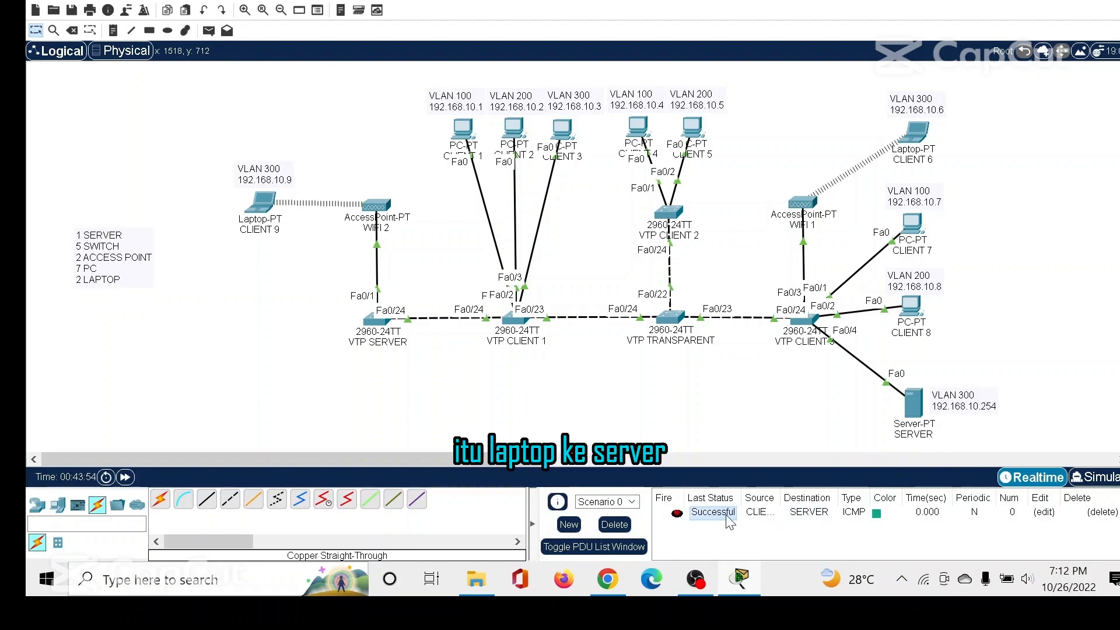
pyautogui.click(208, 31)
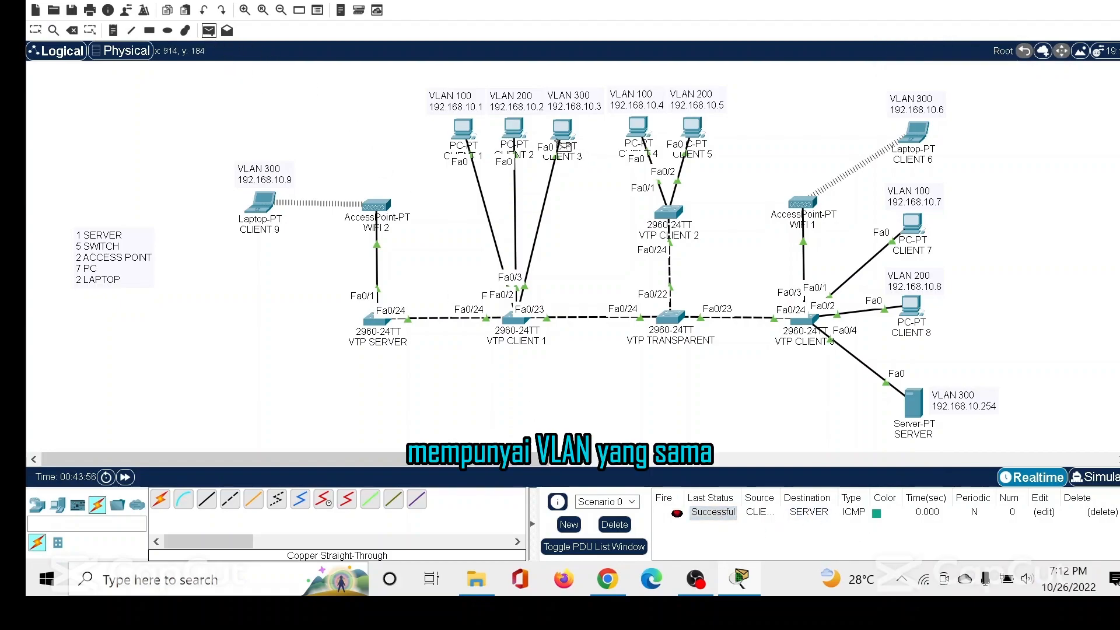
pyautogui.click(561, 131)
pyautogui.click(913, 402)
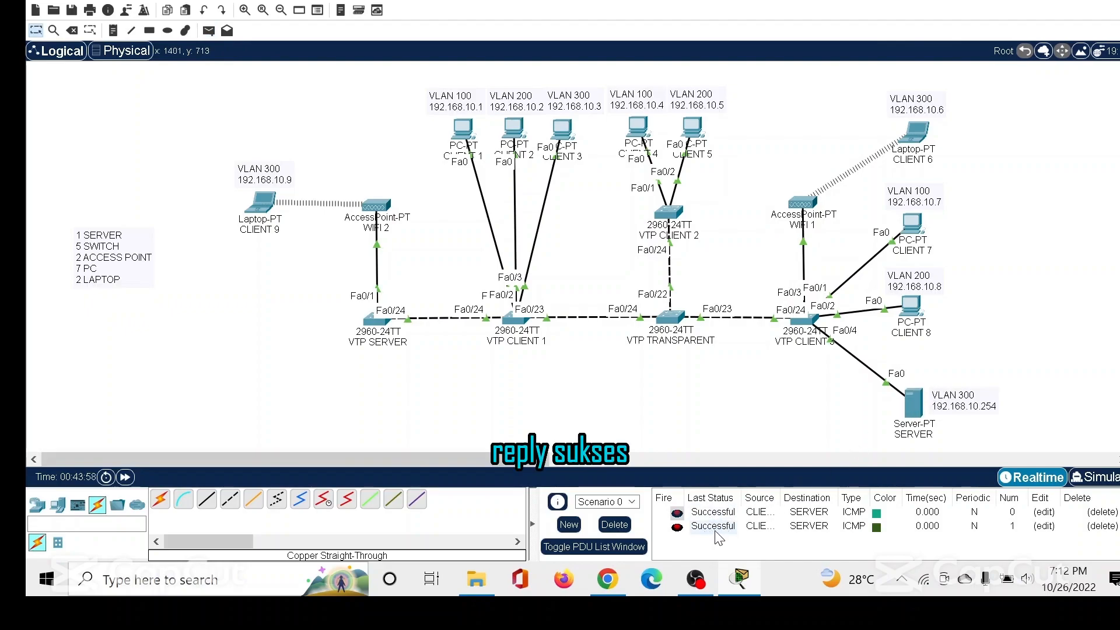
# Send a simple PDU from laptop CLIENT 6 to SERVER, and delete the test scenario.
pyautogui.click(208, 30)
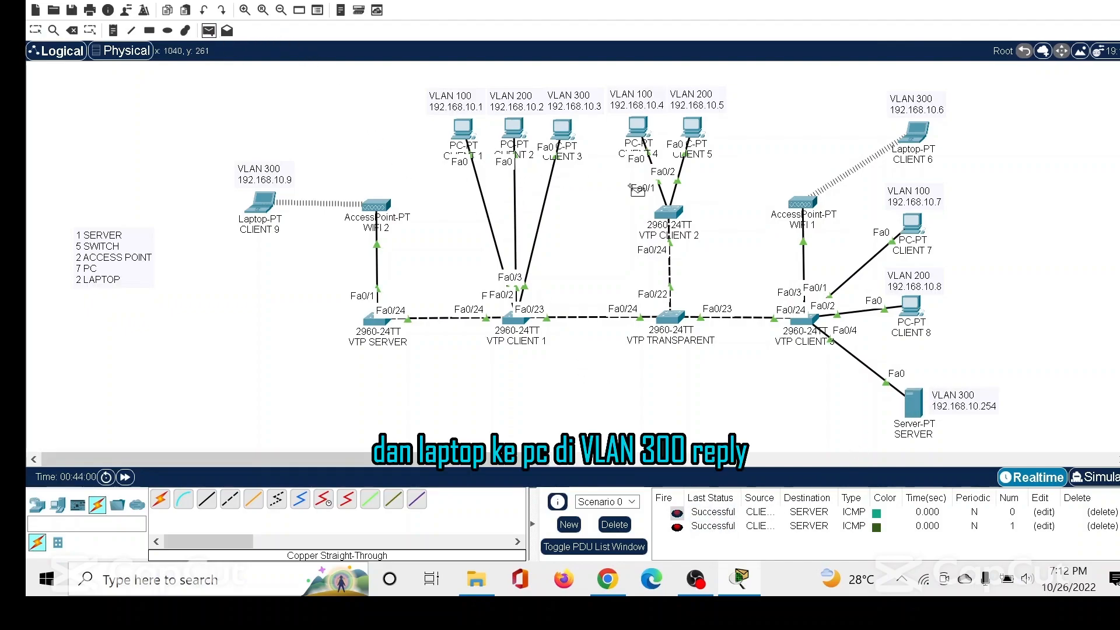
pyautogui.click(915, 137)
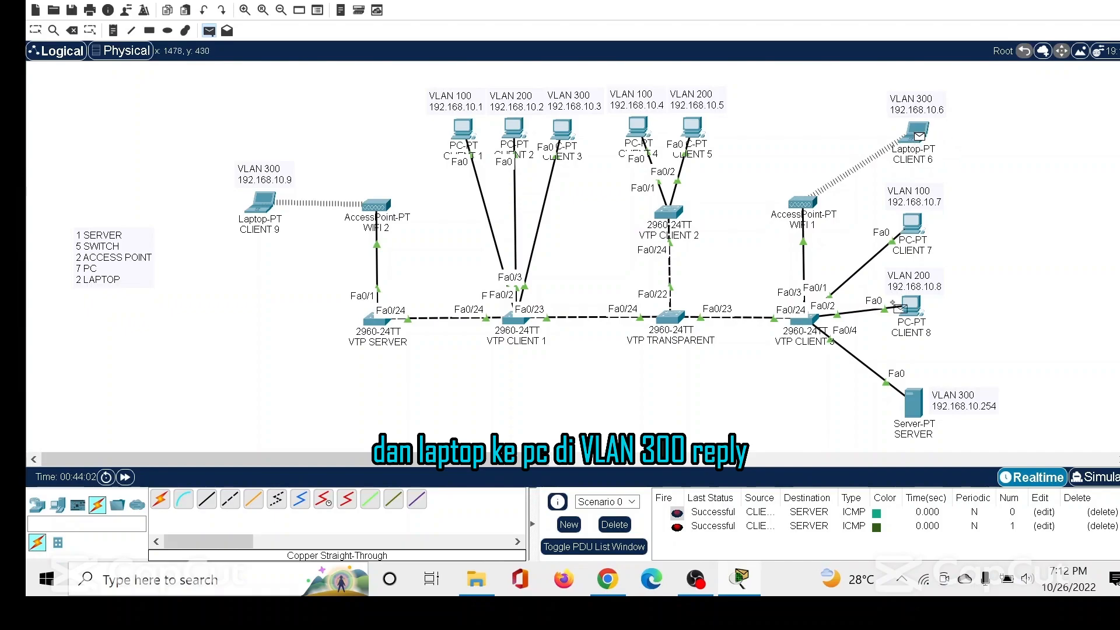
pyautogui.click(920, 410)
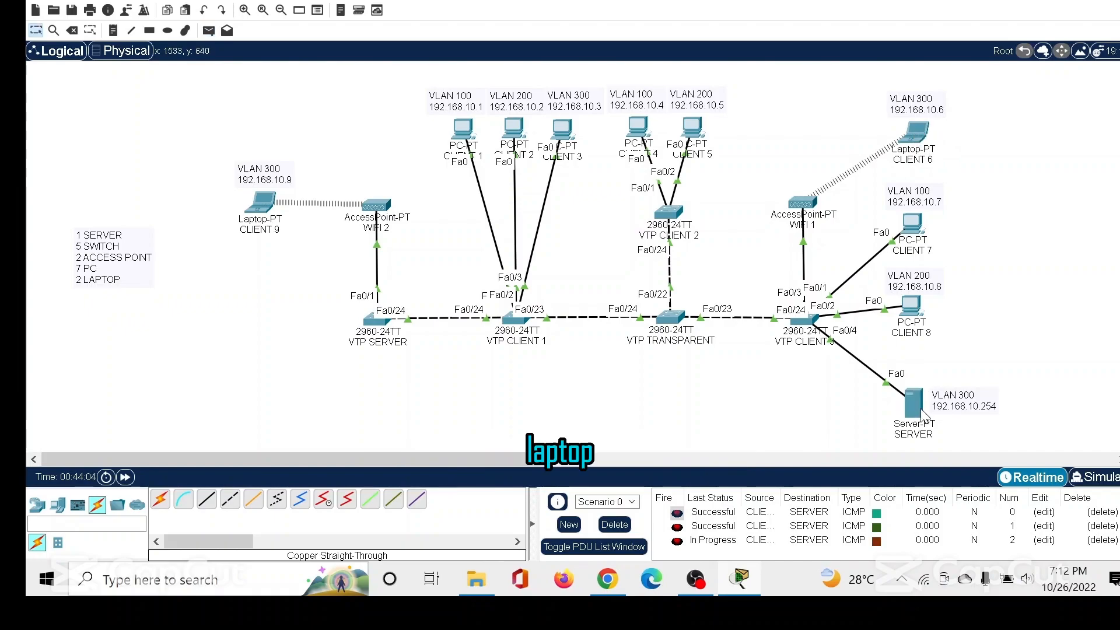
pyautogui.click(612, 524)
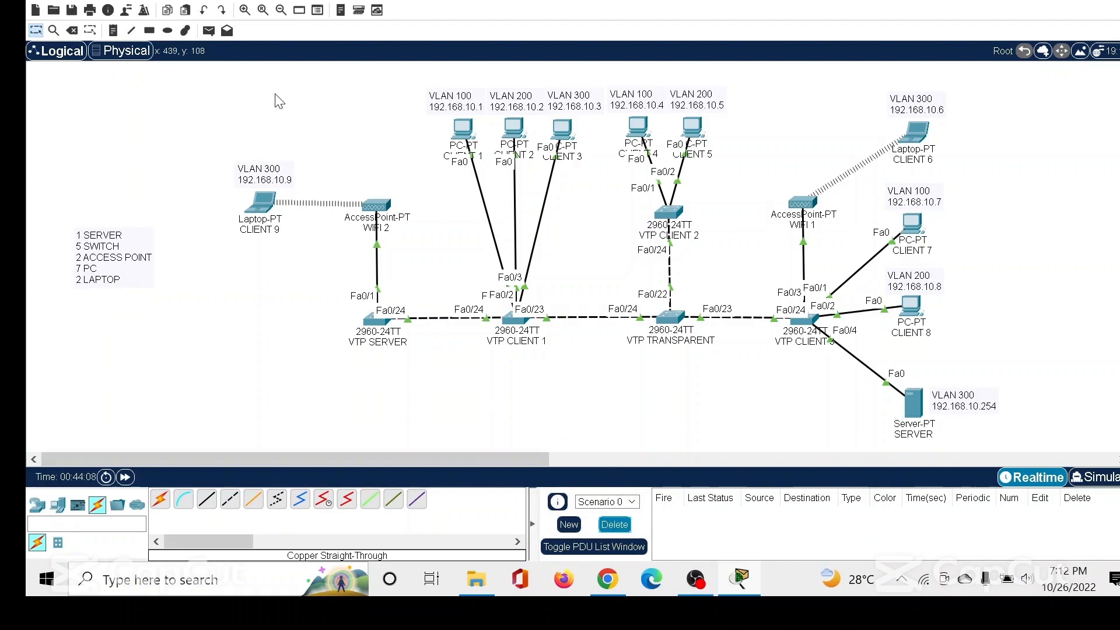
# Send a simple PDU from laptop CLIENT 9 to laptop CLIENT 6, check its status, and delete the scenario.
pyautogui.click(208, 31)
pyautogui.click(260, 203)
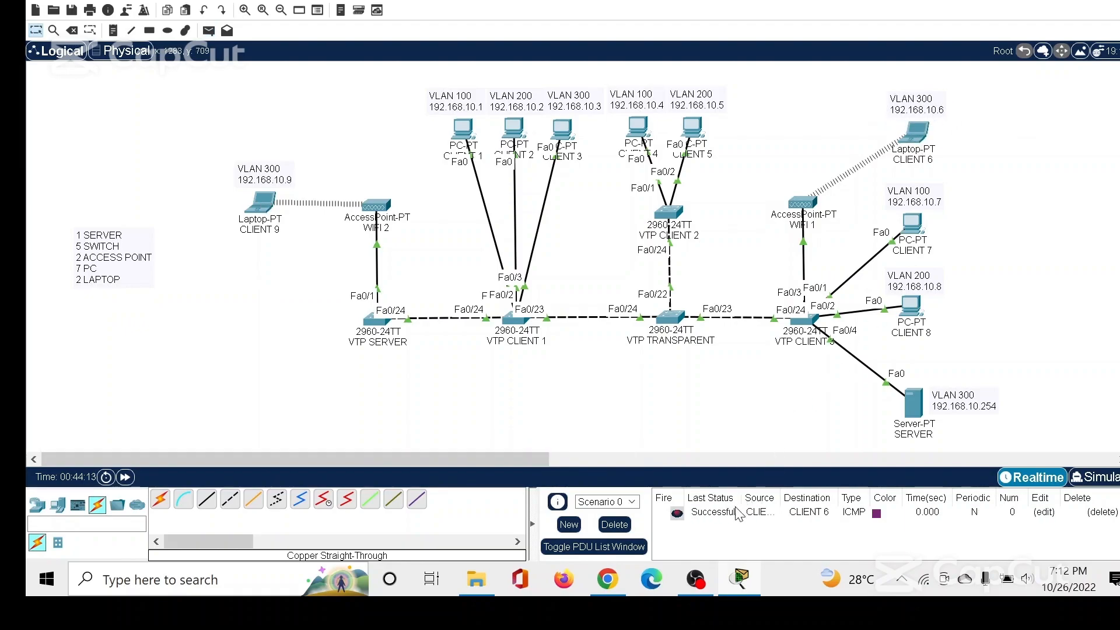
pyautogui.click(719, 517)
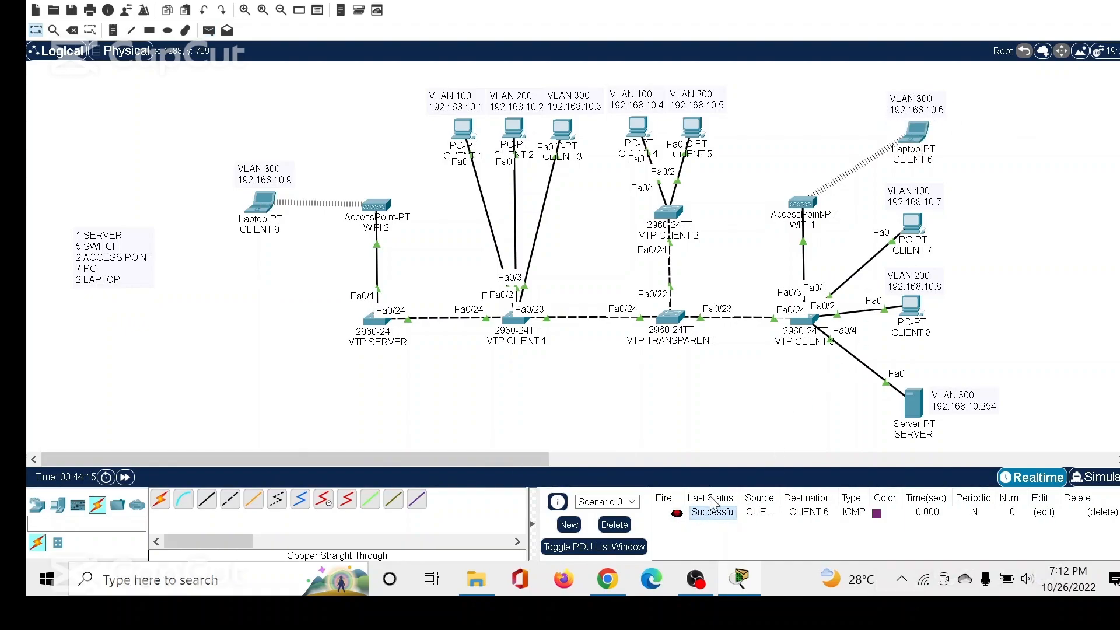
pyautogui.click(614, 525)
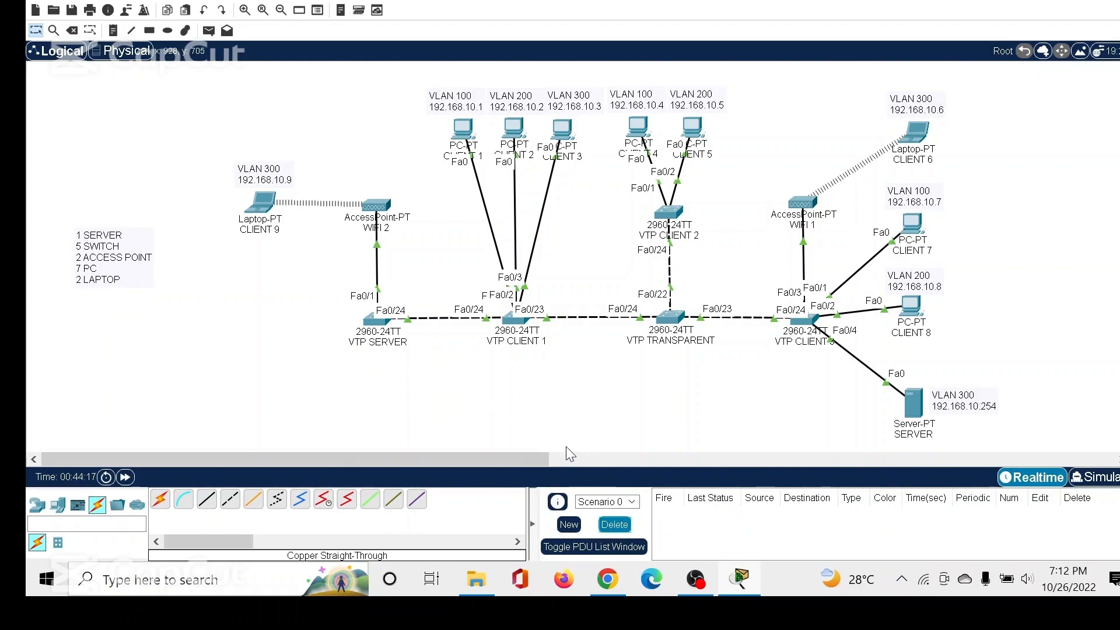
# Test VLANs 200 and 100 by sending simple PDUs from CLIENT 2 to CLIENT 5 and from CLIENT 1 to CLIENT 4.
pyautogui.click(210, 31)
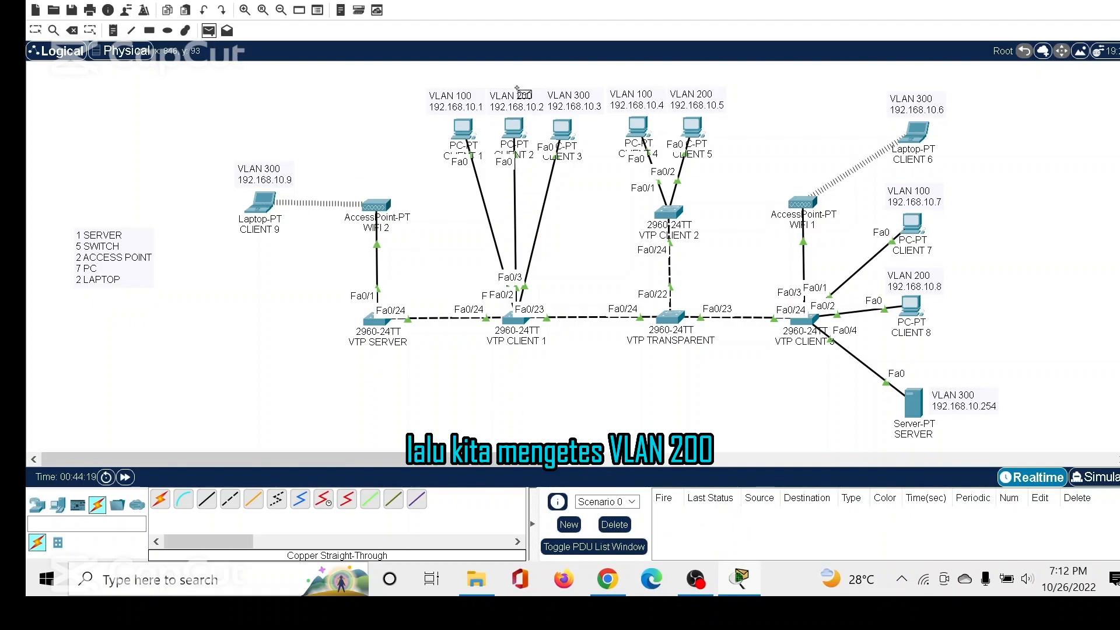
pyautogui.click(521, 148)
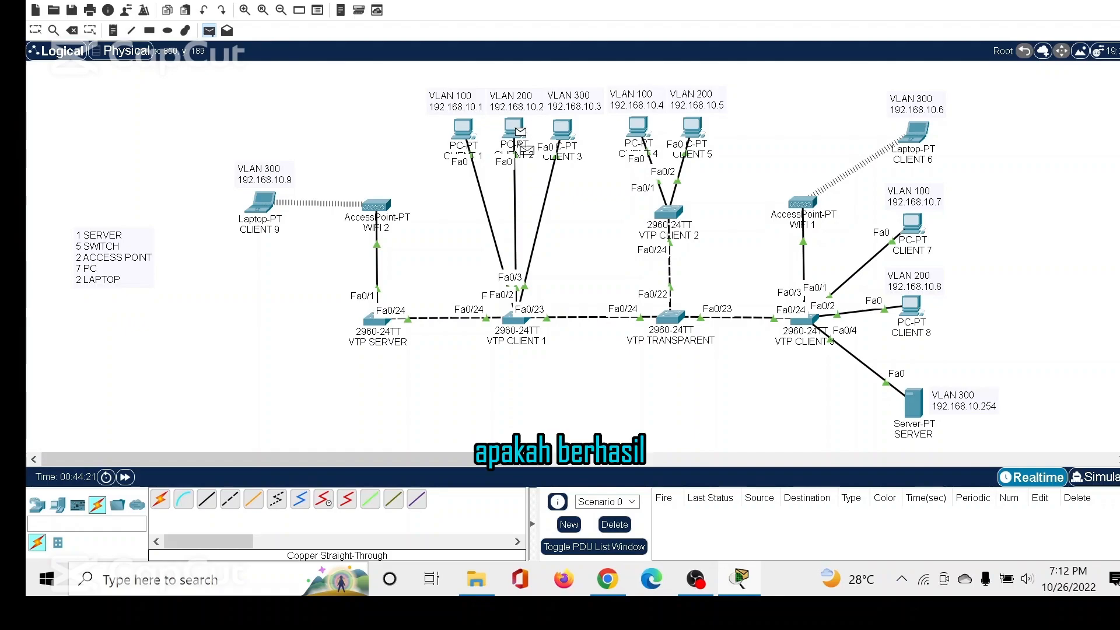
pyautogui.click(699, 149)
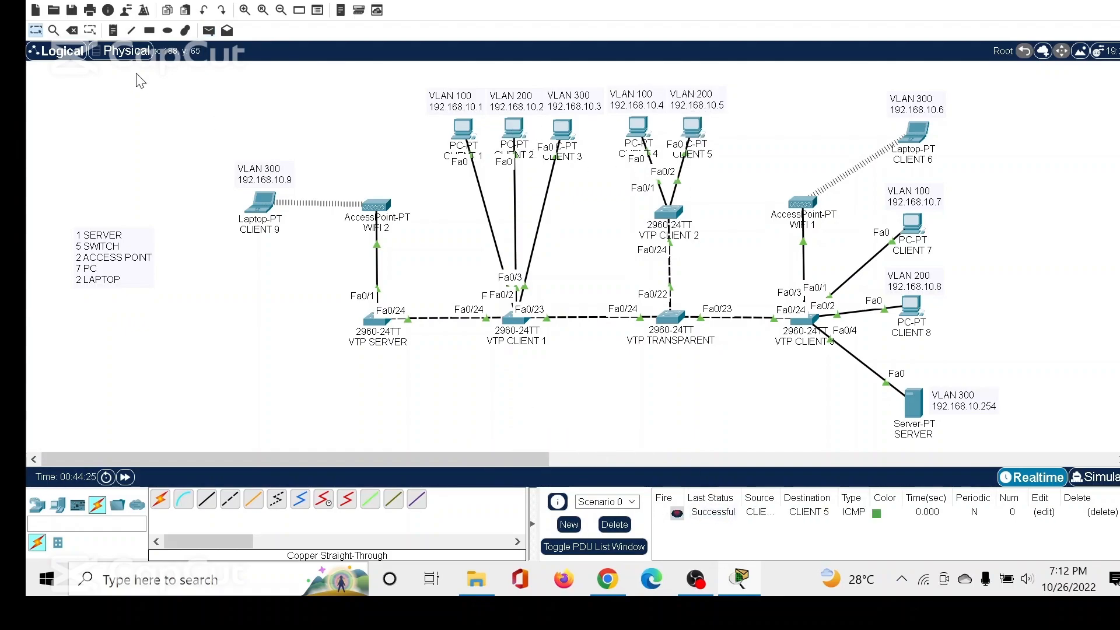
pyautogui.click(209, 31)
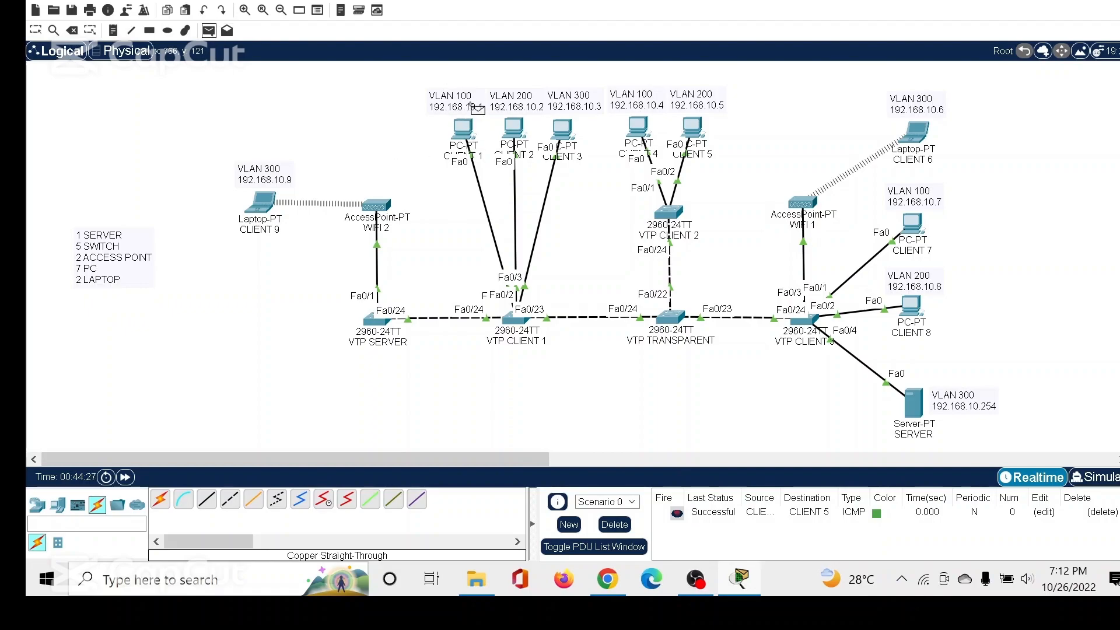
pyautogui.click(464, 127)
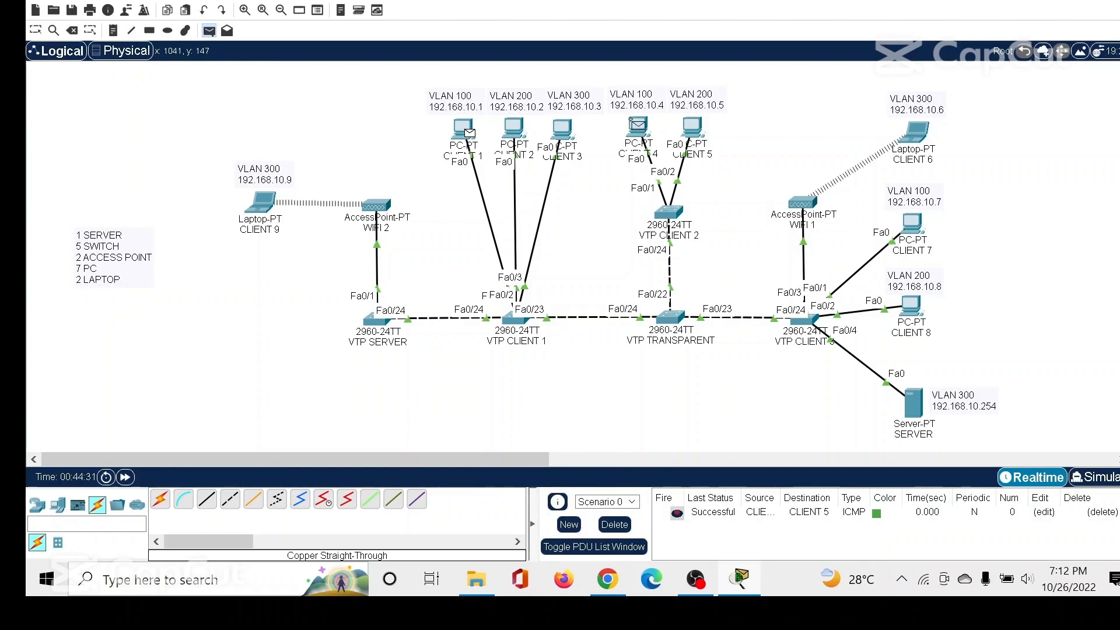
pyautogui.click(637, 126)
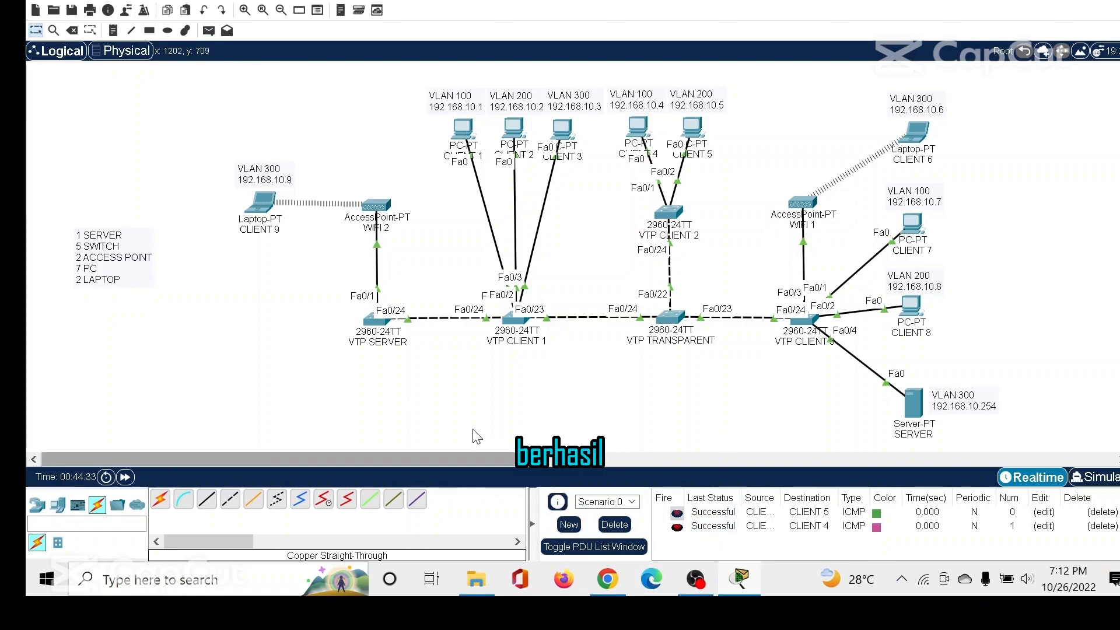
# Send a simple PDU from CLIENT 5 to CLIENT 8 within VLAN 200, and delete the test scenario.
pyautogui.click(209, 32)
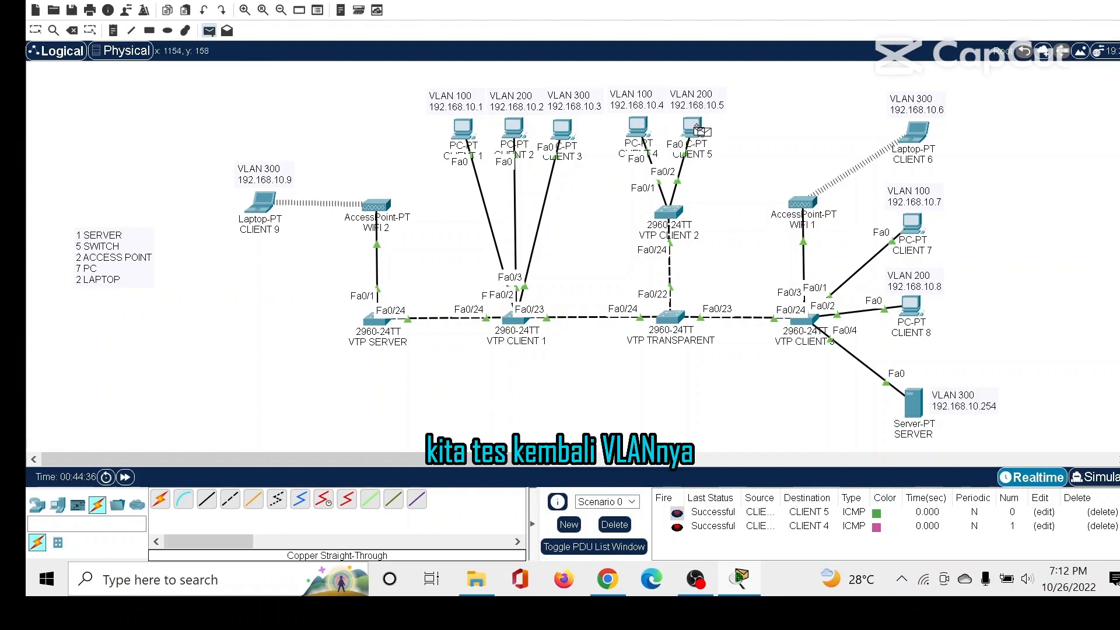
pyautogui.click(910, 306)
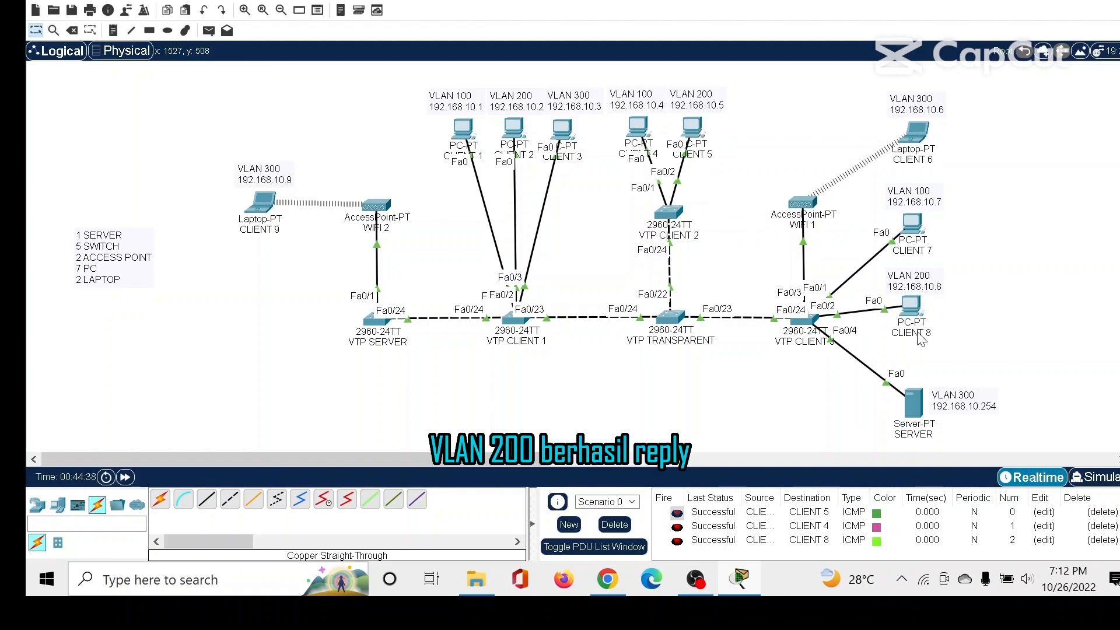
pyautogui.click(615, 525)
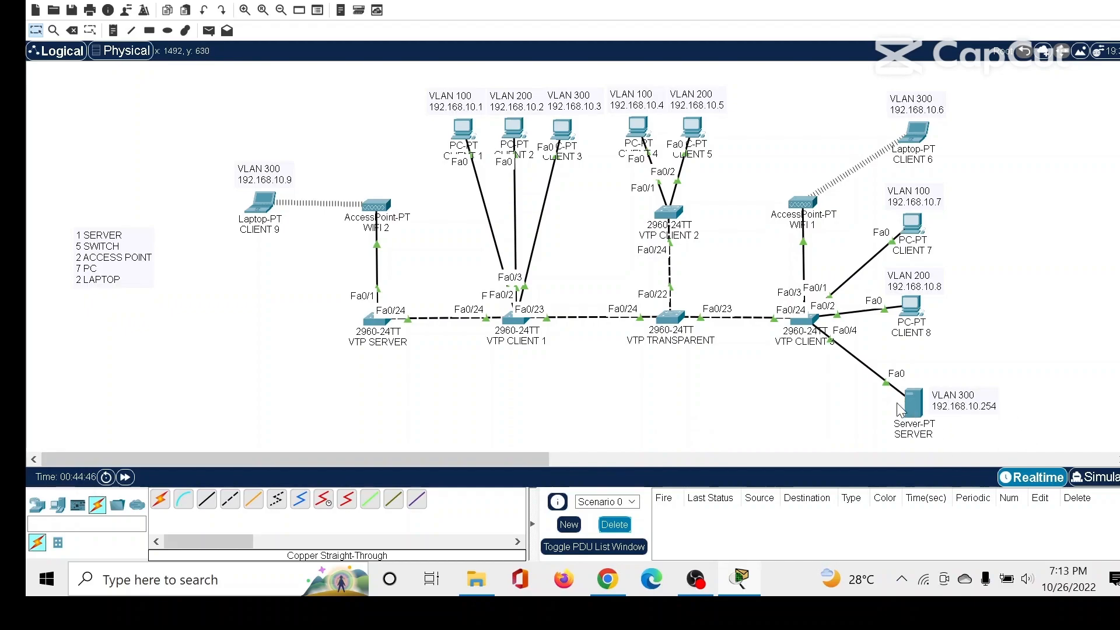
# Load leveldua.sch.id in the web browser of laptop CLIENT 9 to test DNS, and highlight the page heading.
pyautogui.click(258, 206)
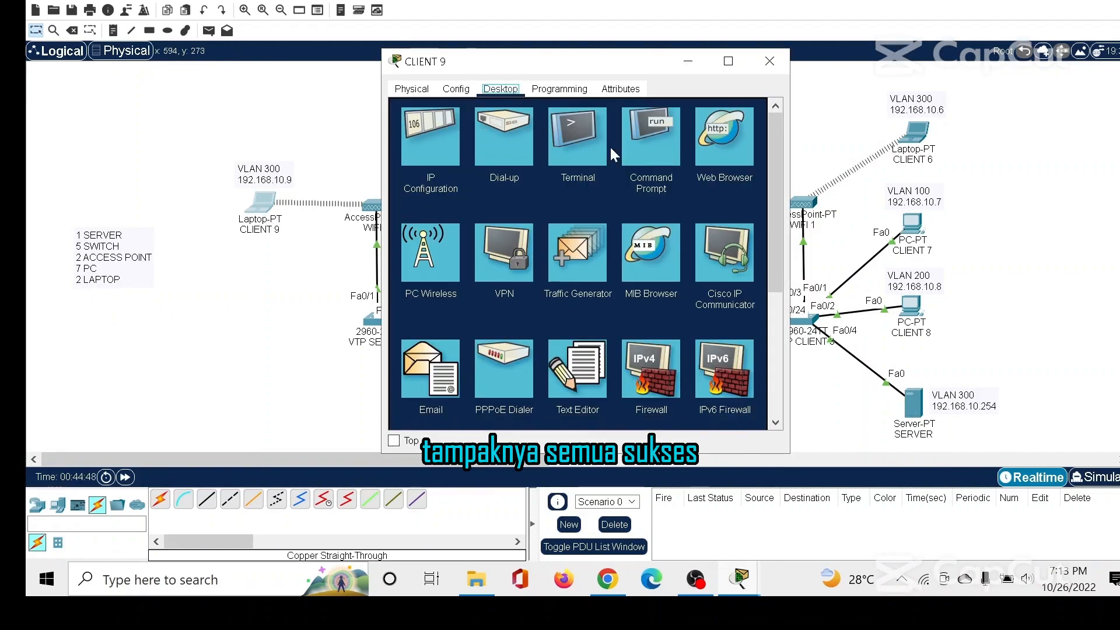
pyautogui.click(726, 162)
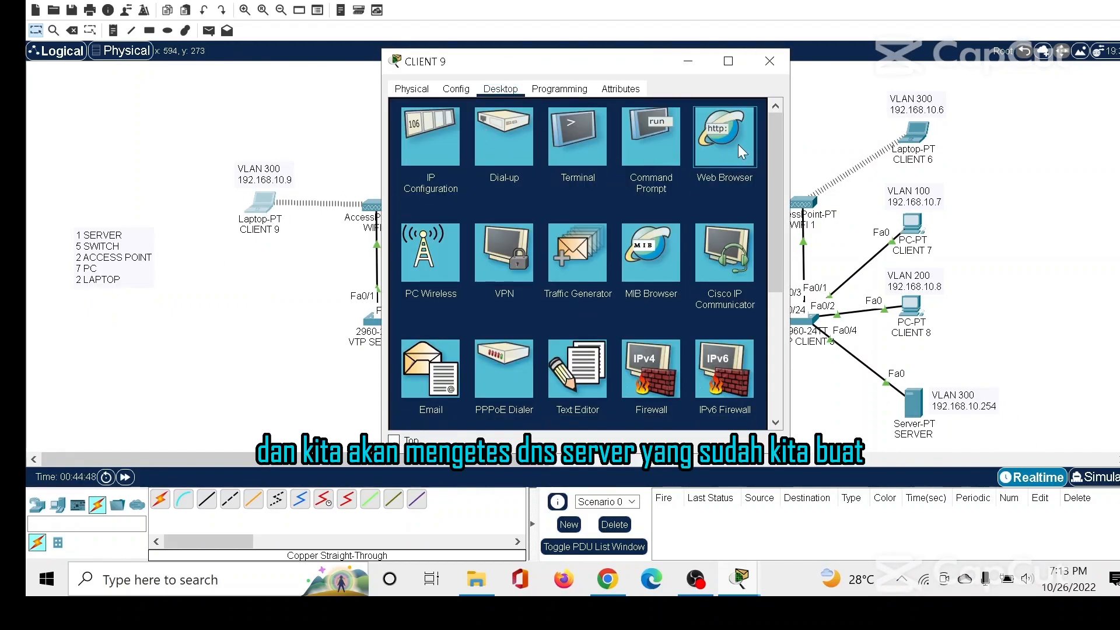
pyautogui.click(717, 145)
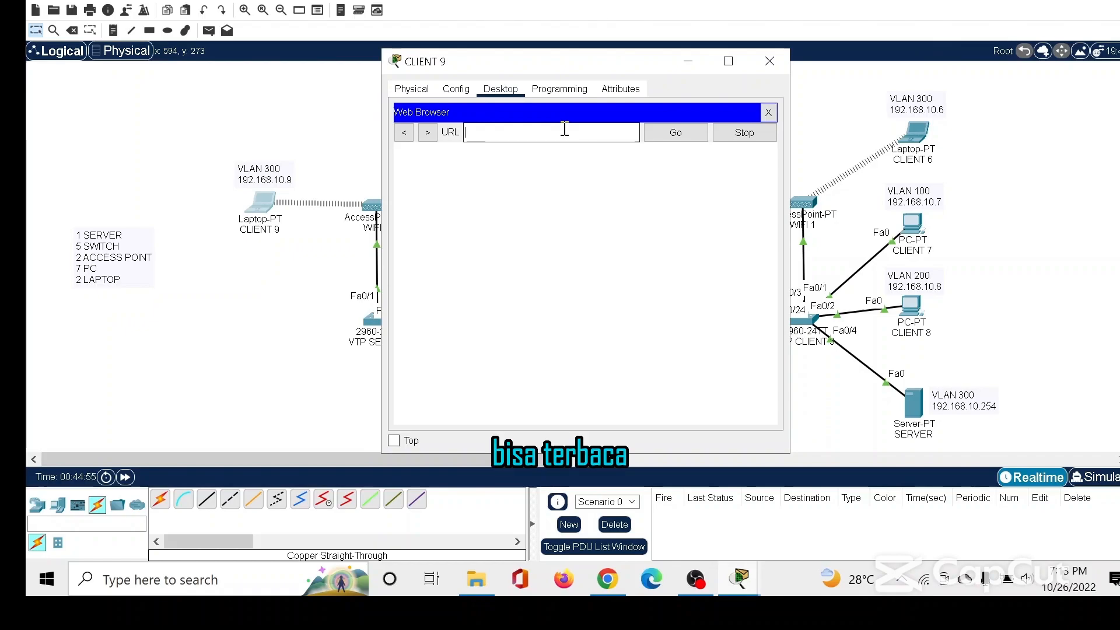
pyautogui.press('BackSpace')
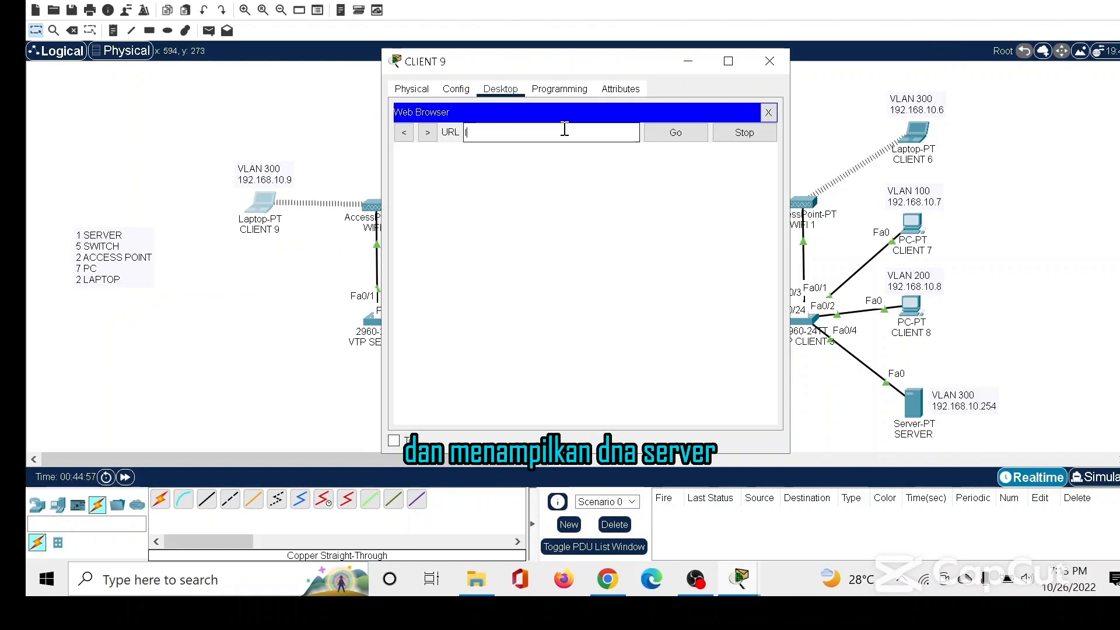
pyautogui.write('leveldua.')
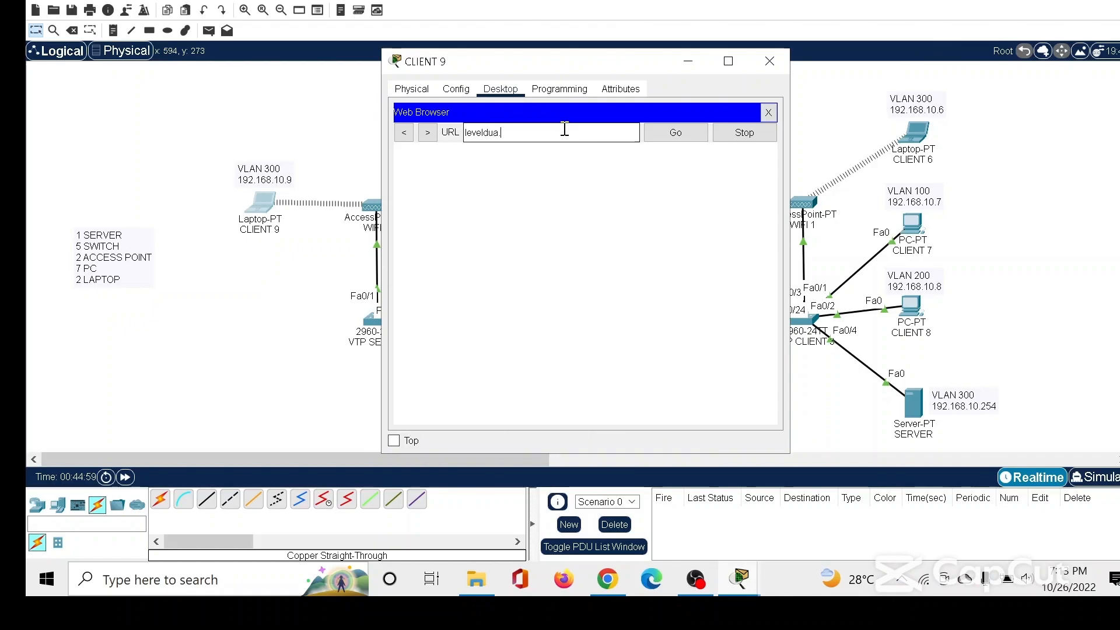
pyautogui.write('sch.')
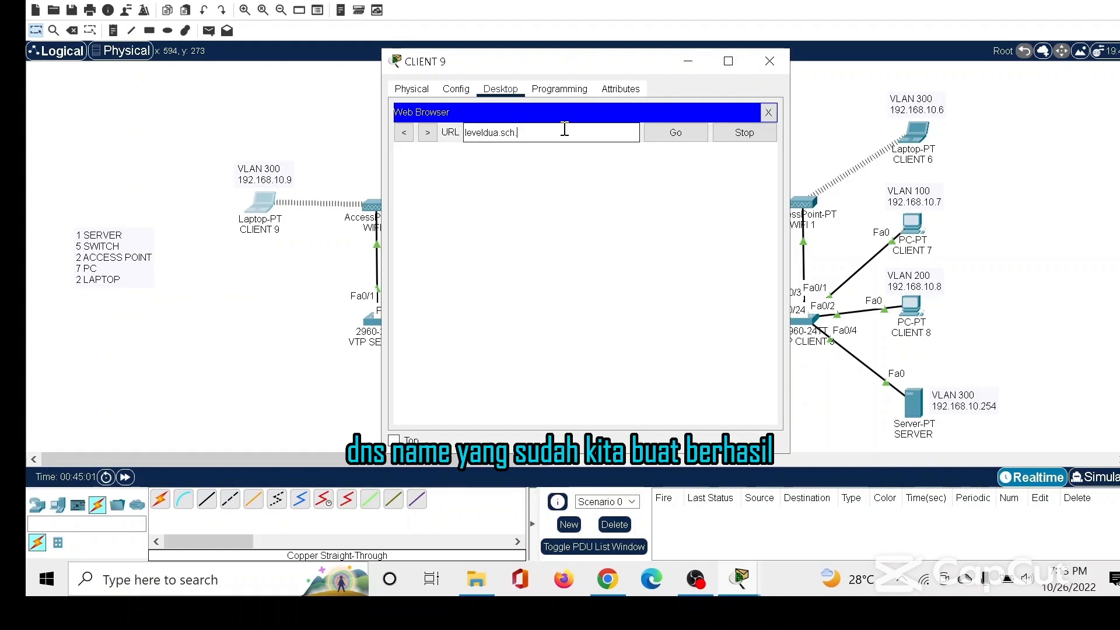
pyautogui.write('id')
pyautogui.click(670, 134)
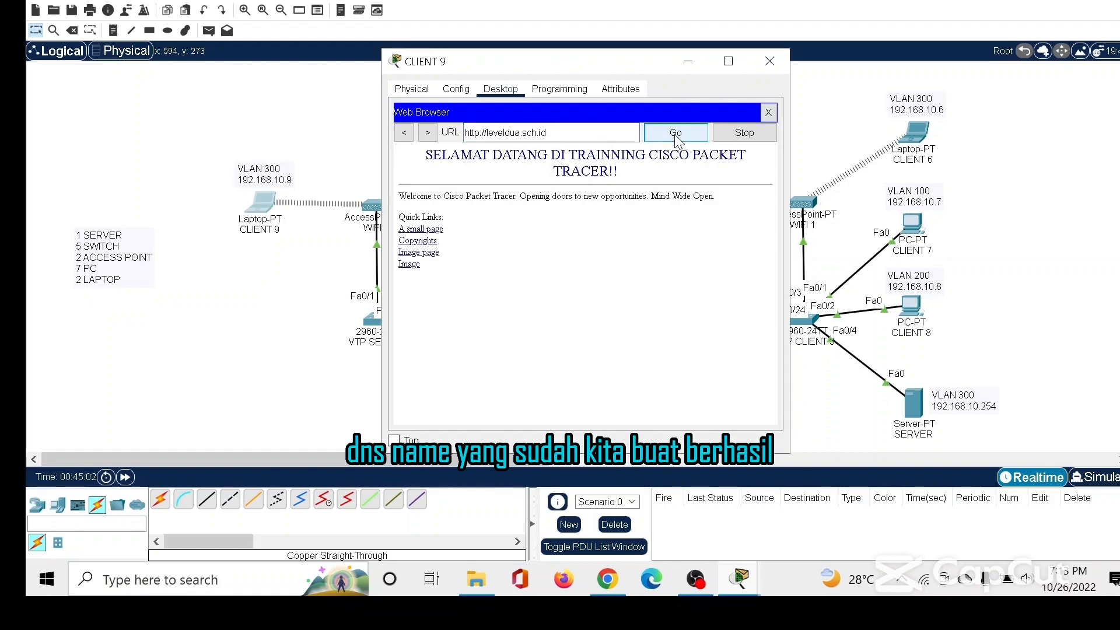
pyautogui.moveTo(611, 173); pyautogui.dragTo(430, 153)
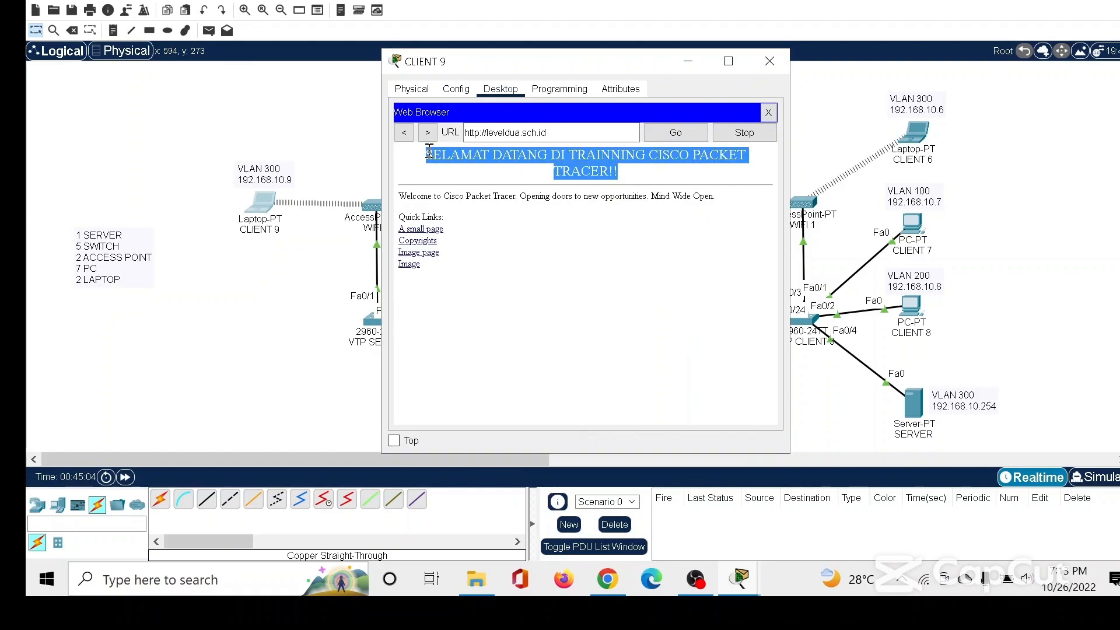
pyautogui.click(614, 257)
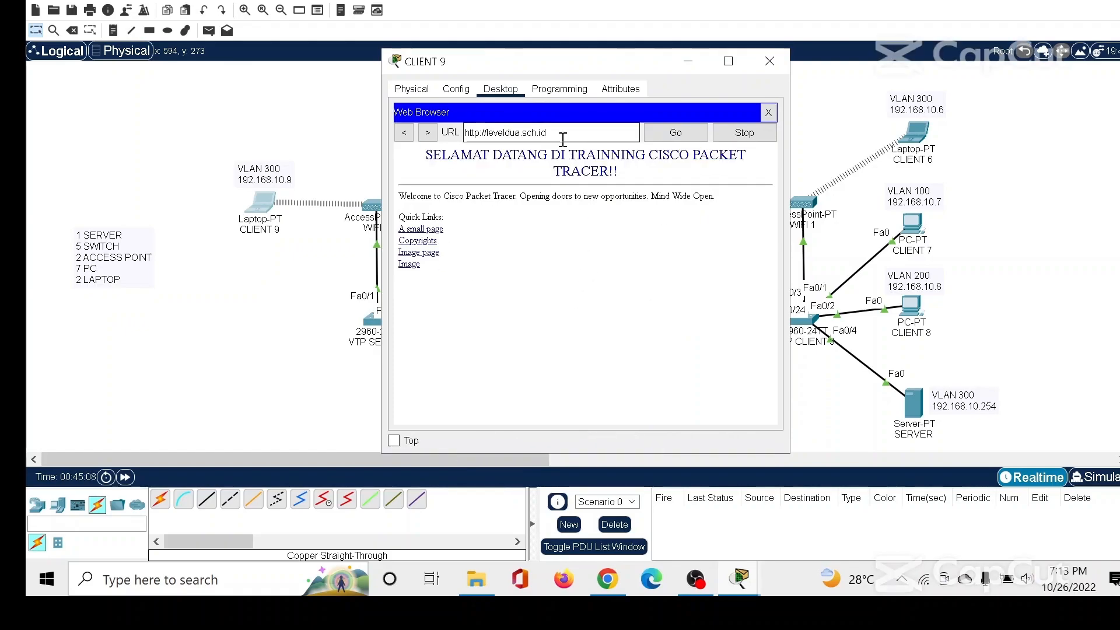
# Copy the URL from CLIENT 9's browser, load it in CLIENT 3's web browser, and close the device window.
pyautogui.tripleClick(487, 134)
pyautogui.hotkey('ctrl', 'c')
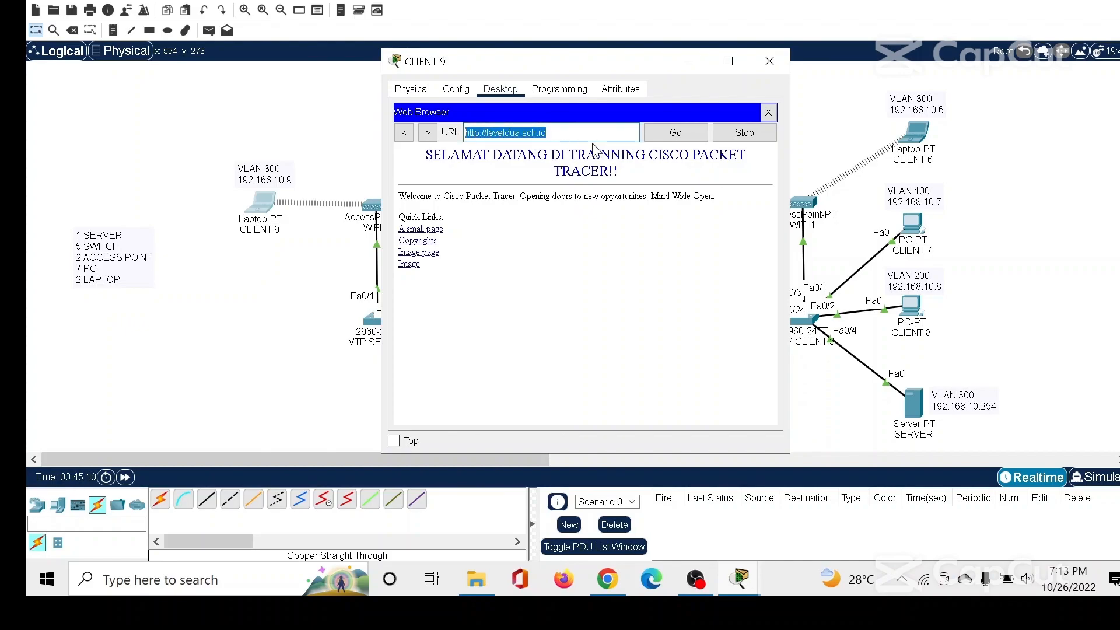
pyautogui.click(769, 61)
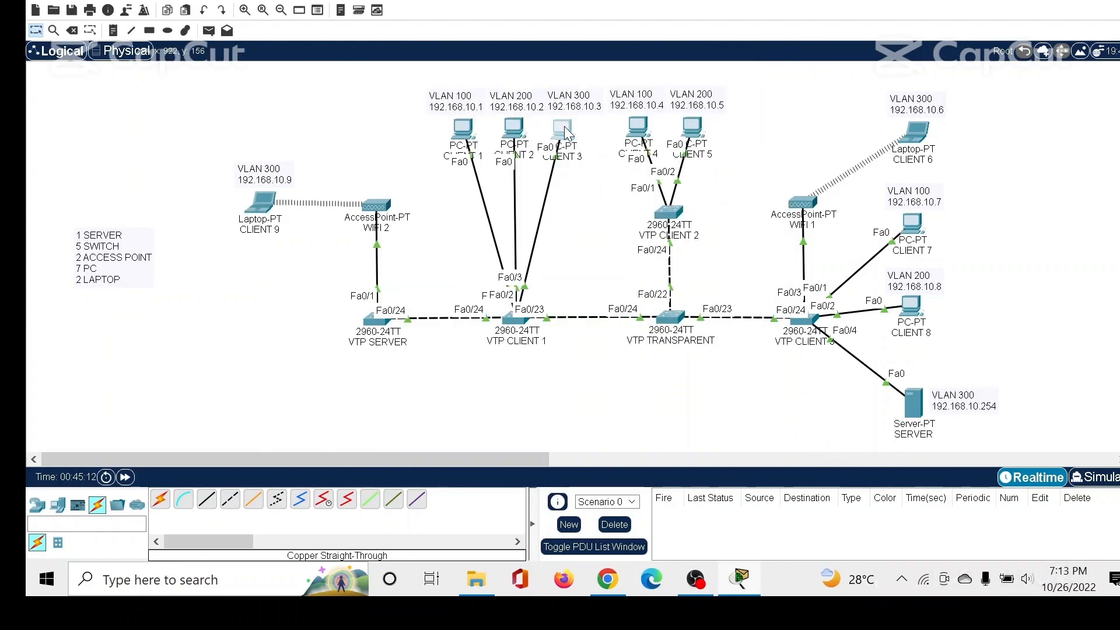
pyautogui.click(563, 130)
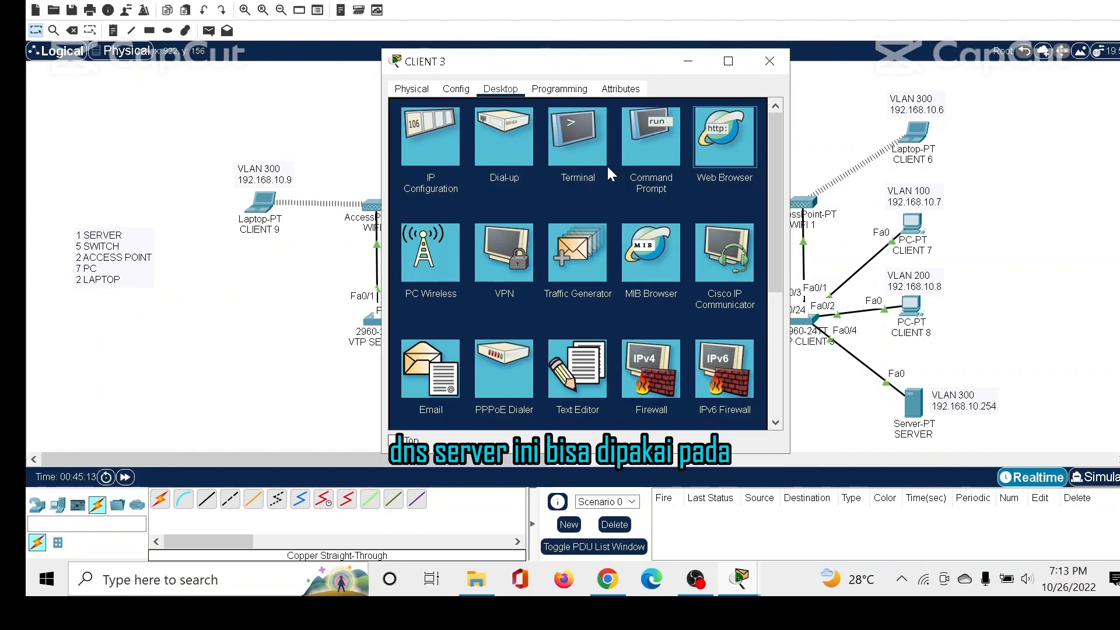
pyautogui.click(709, 151)
pyautogui.hotkey('ctrl', 'v')
pyautogui.moveTo(548, 132); pyautogui.dragTo(465, 133)
pyautogui.hotkey('ctrl', 'c')
pyautogui.click(660, 139)
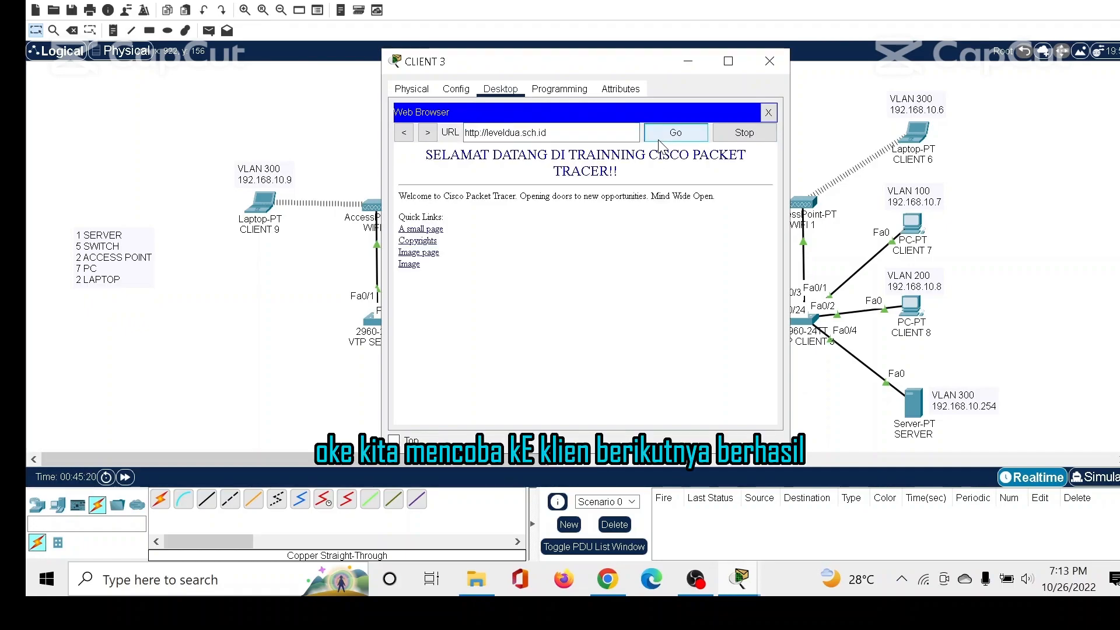
pyautogui.moveTo(620, 175); pyautogui.dragTo(431, 148)
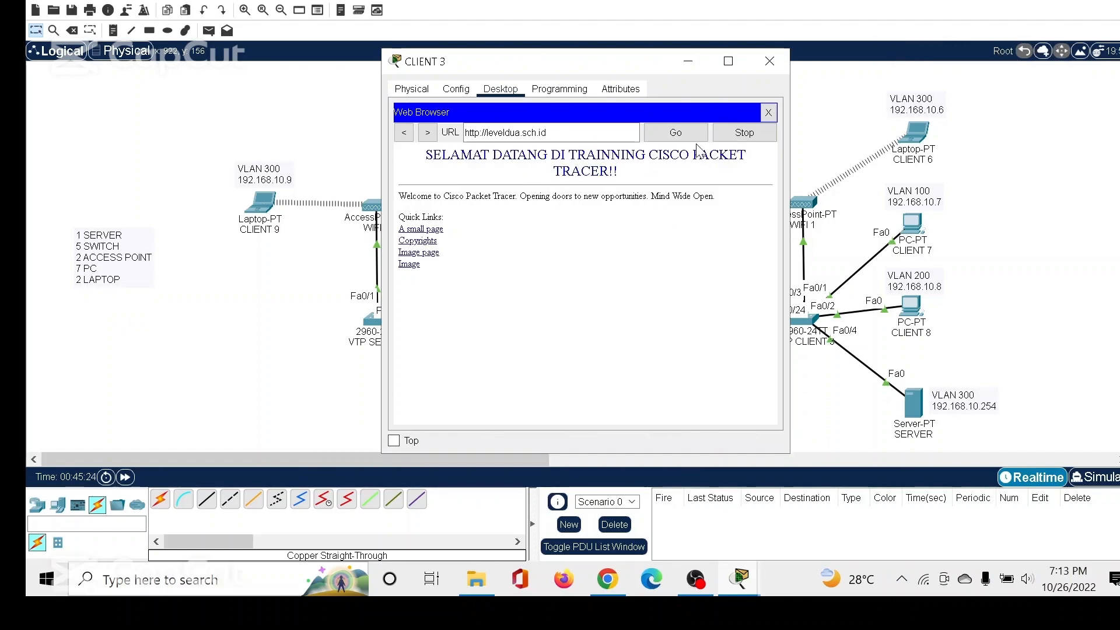
pyautogui.click(769, 60)
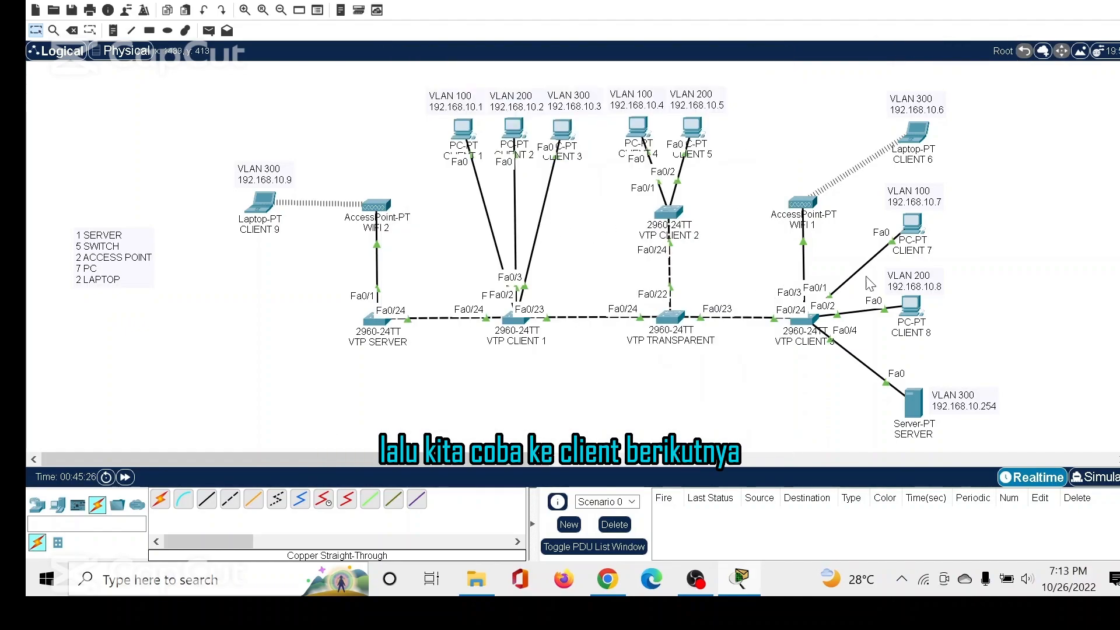
pyautogui.click(921, 145)
pyautogui.click(703, 139)
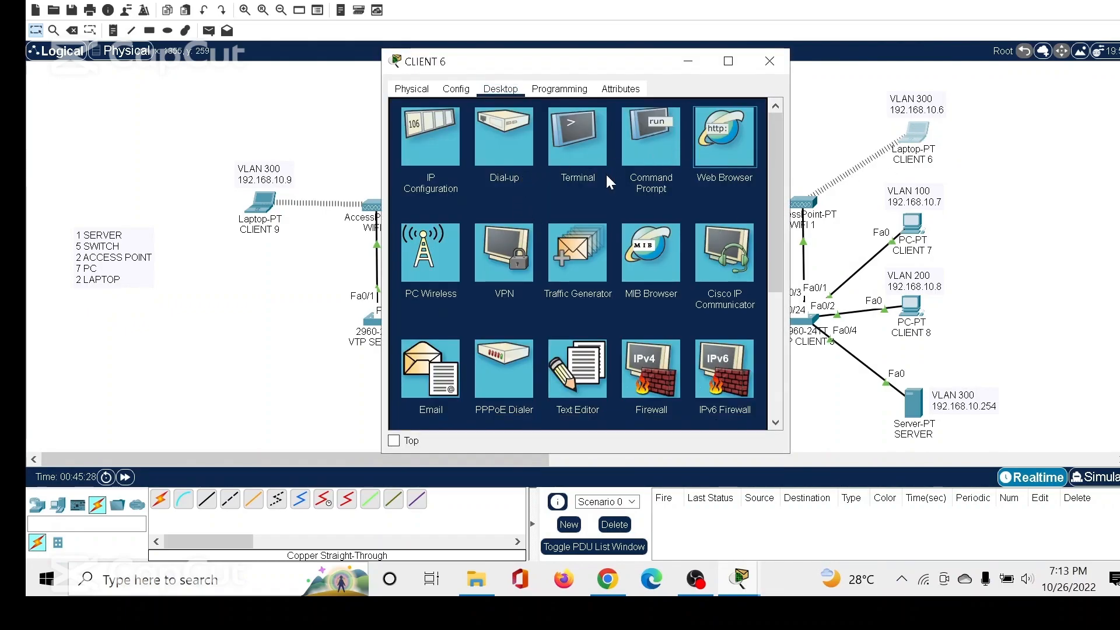
pyautogui.click(725, 145)
pyautogui.click(499, 134)
pyautogui.hotkey('ctrl', 'v')
pyautogui.moveTo(554, 137); pyautogui.dragTo(443, 140)
pyautogui.click(473, 137)
pyautogui.click(667, 132)
pyautogui.moveTo(621, 175); pyautogui.dragTo(415, 156)
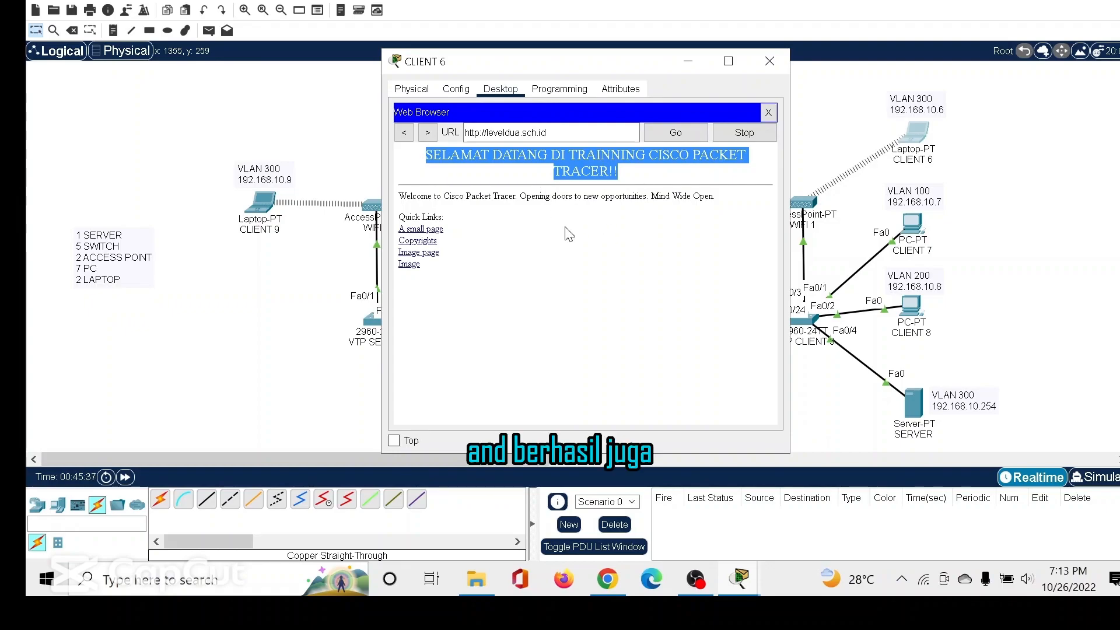
pyautogui.click(580, 218)
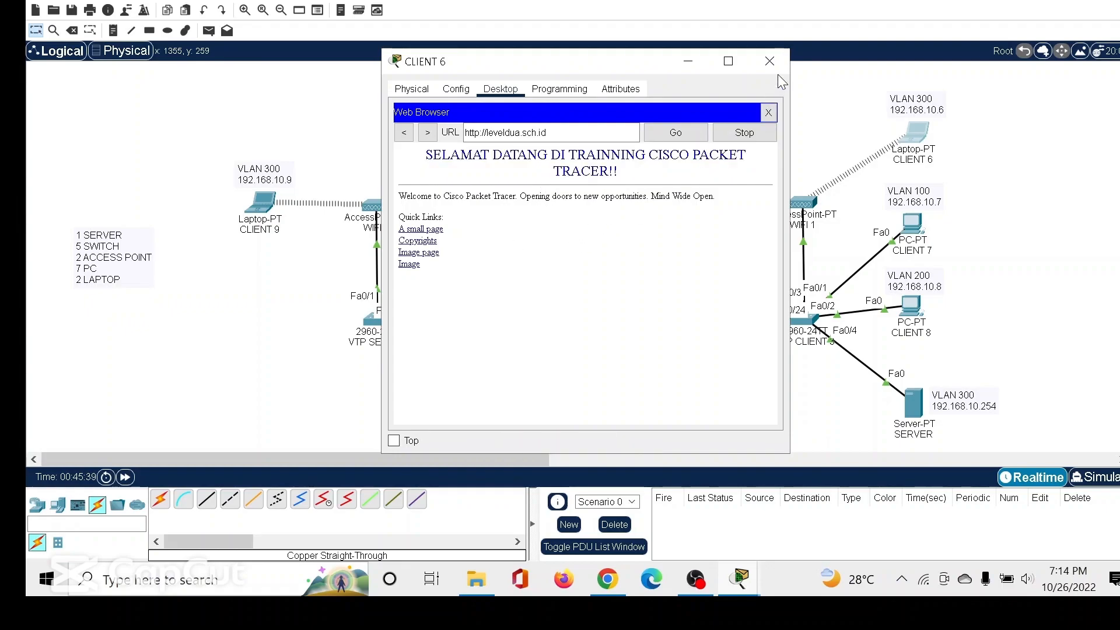
pyautogui.click(770, 62)
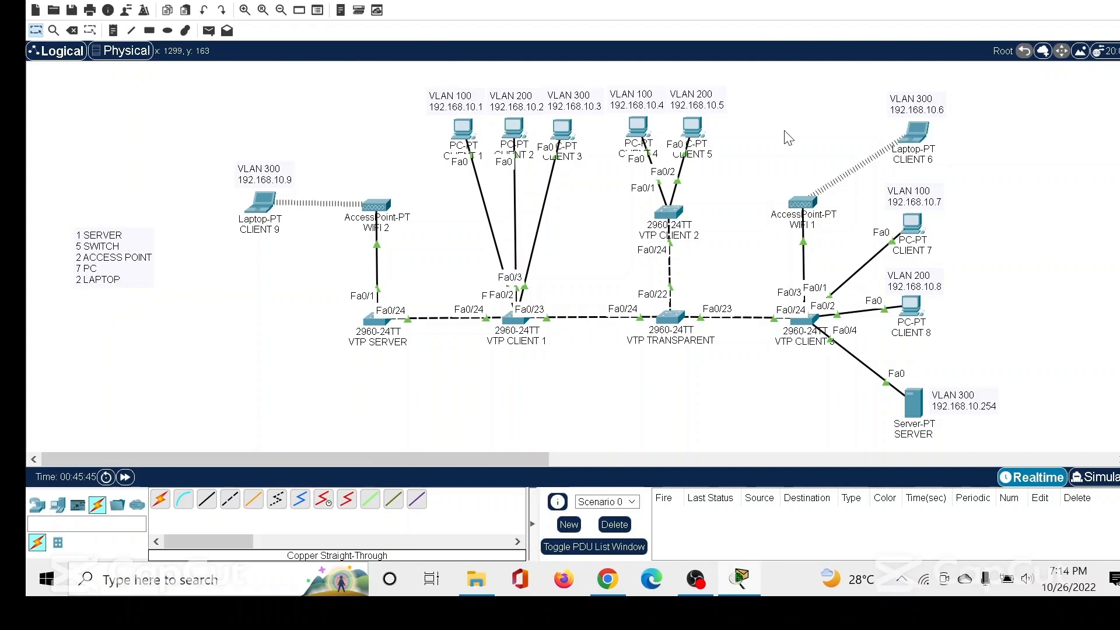
# In Simulation mode, add a simple PDU from laptop CLIENT 9 to laptop CLIENT 6 and play the simulation.
pyautogui.click(1100, 482)
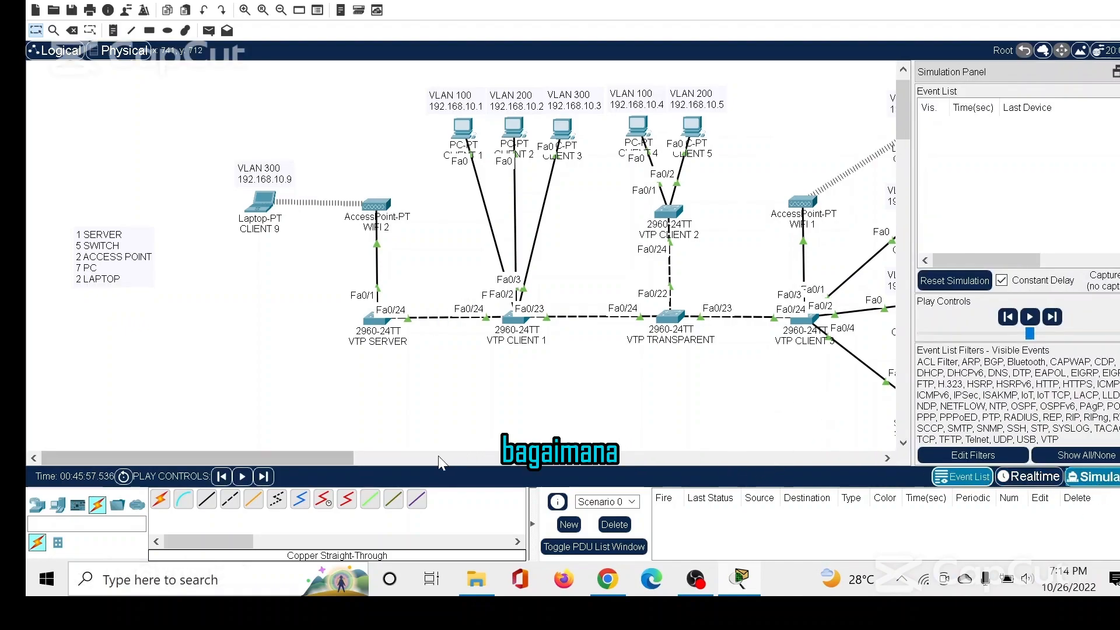
pyautogui.moveTo(333, 460); pyautogui.dragTo(385, 450)
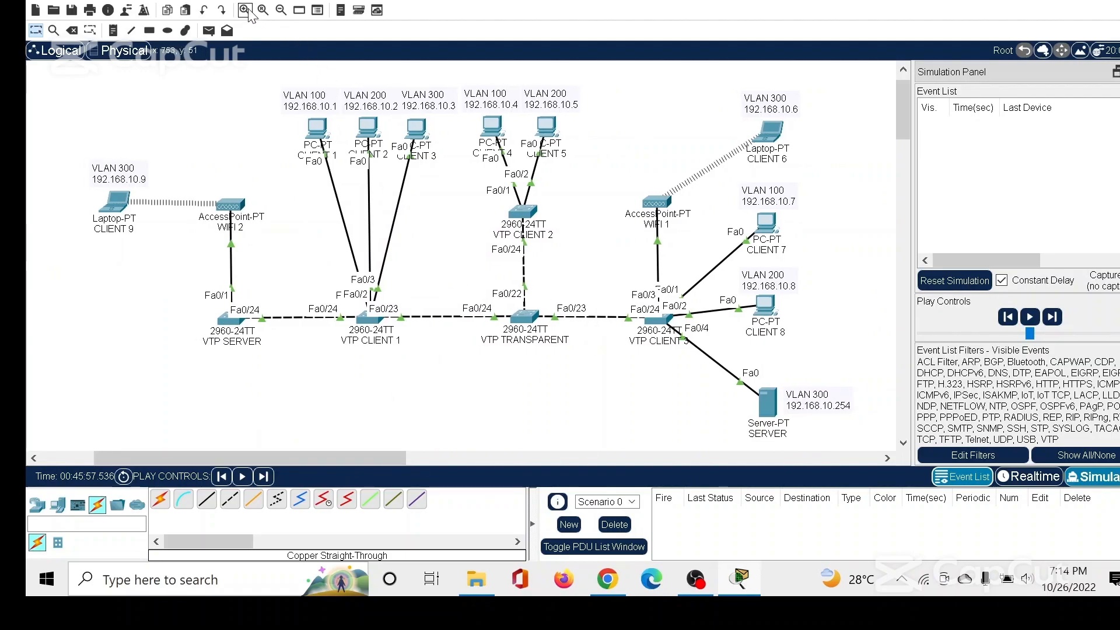
pyautogui.click(208, 31)
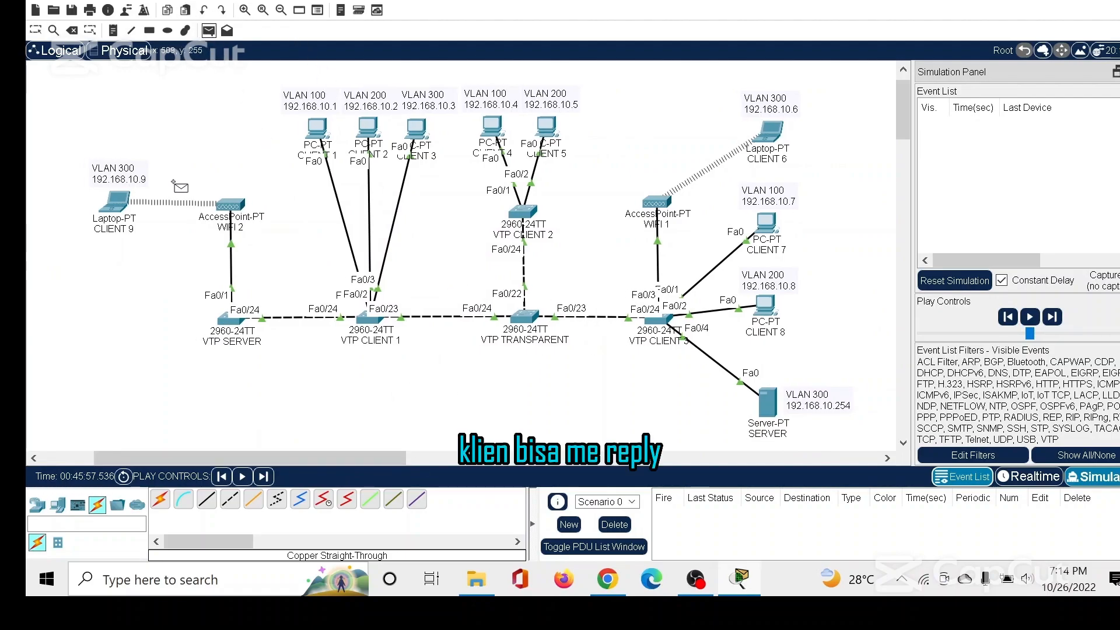
pyautogui.click(116, 199)
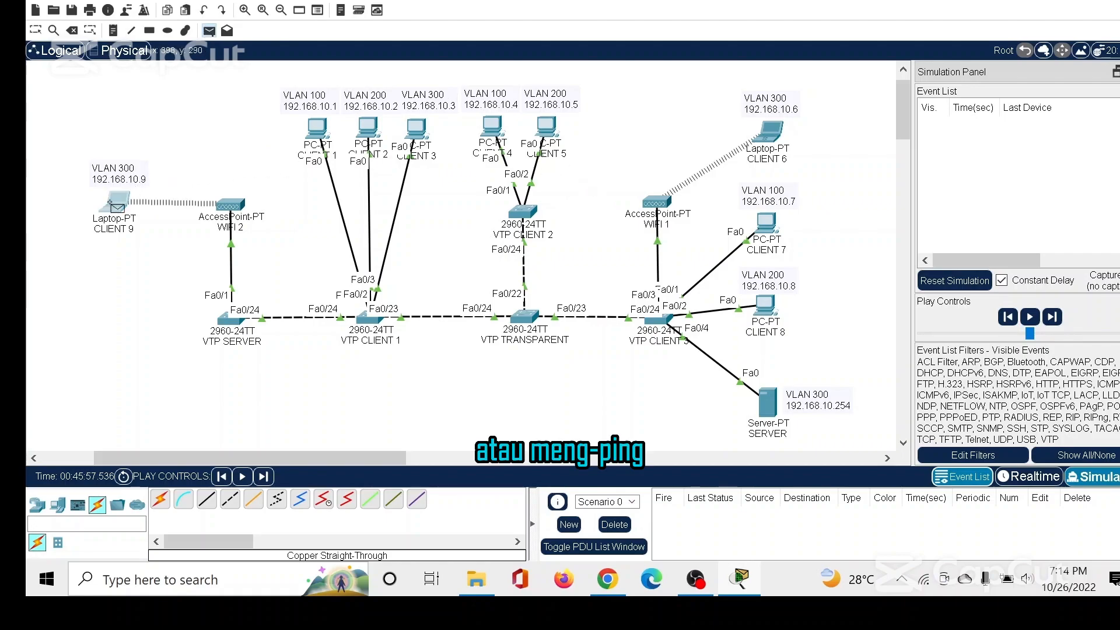
pyautogui.click(771, 133)
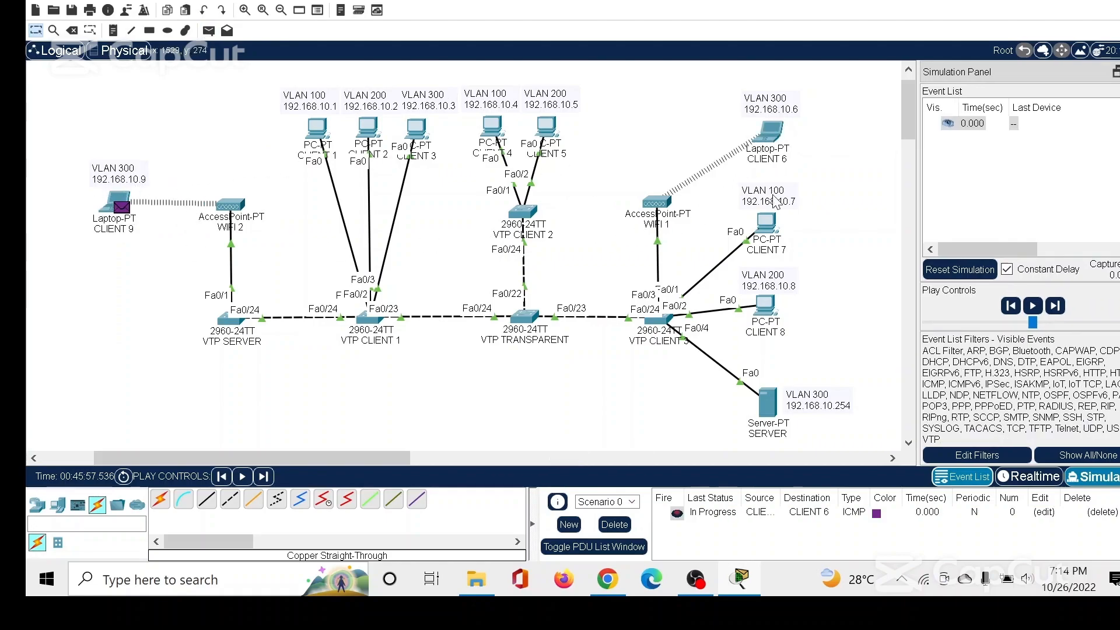
pyautogui.click(1032, 305)
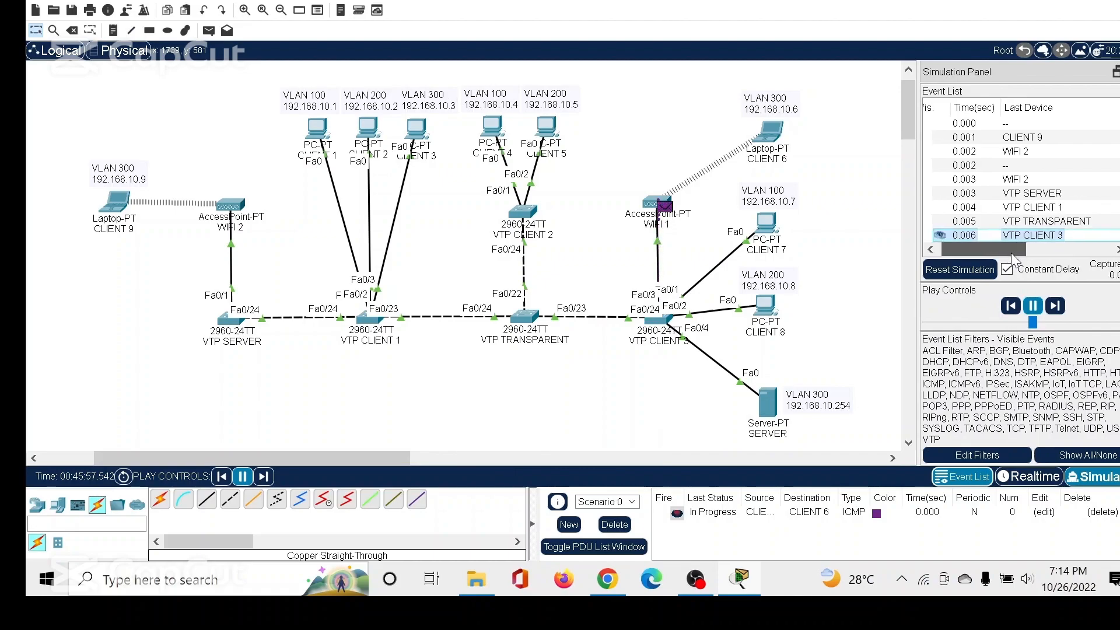
# Review the simulation's event list while the PDU travels, dismiss the PDU information for CLIENT 6, and return to Realtime mode.
pyautogui.click(1057, 250)
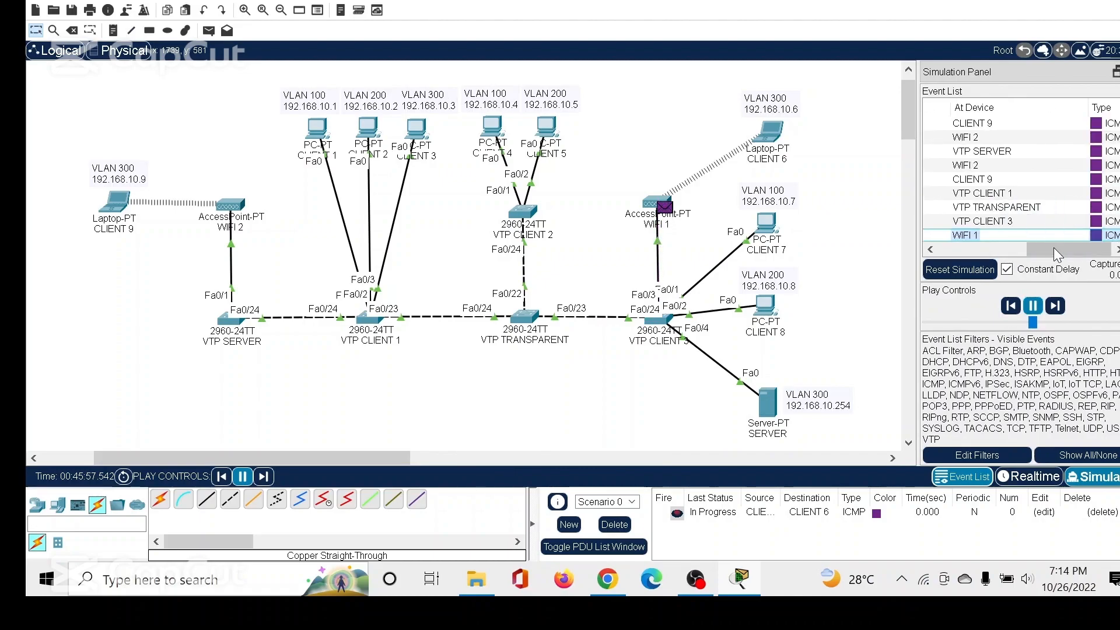
pyautogui.moveTo(1057, 255); pyautogui.dragTo(972, 257)
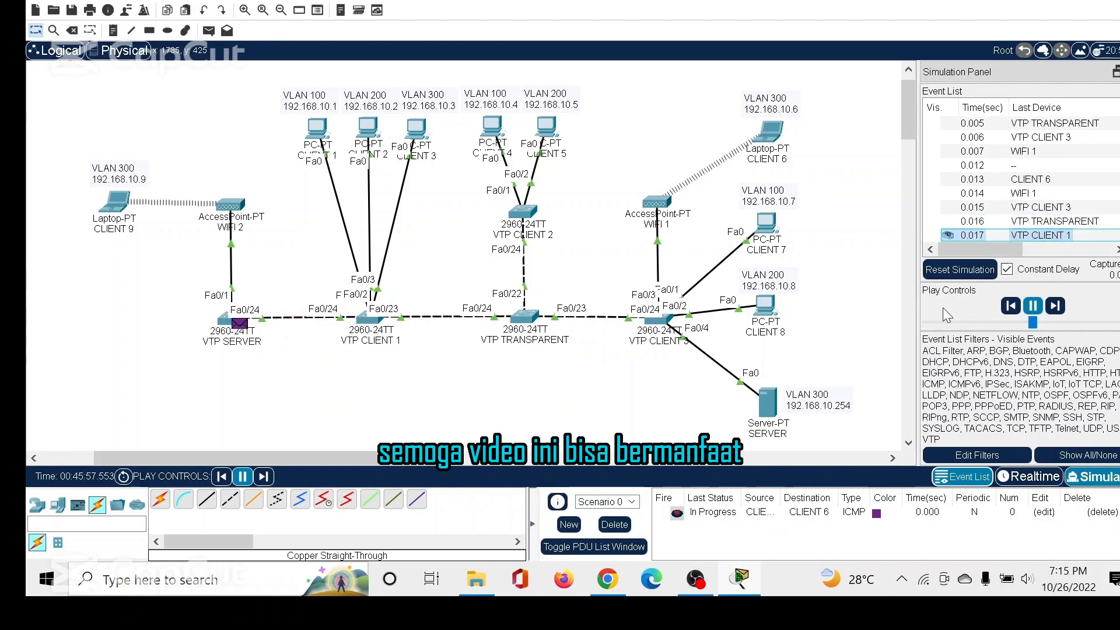
pyautogui.moveTo(916, 304); pyautogui.dragTo(861, 306)
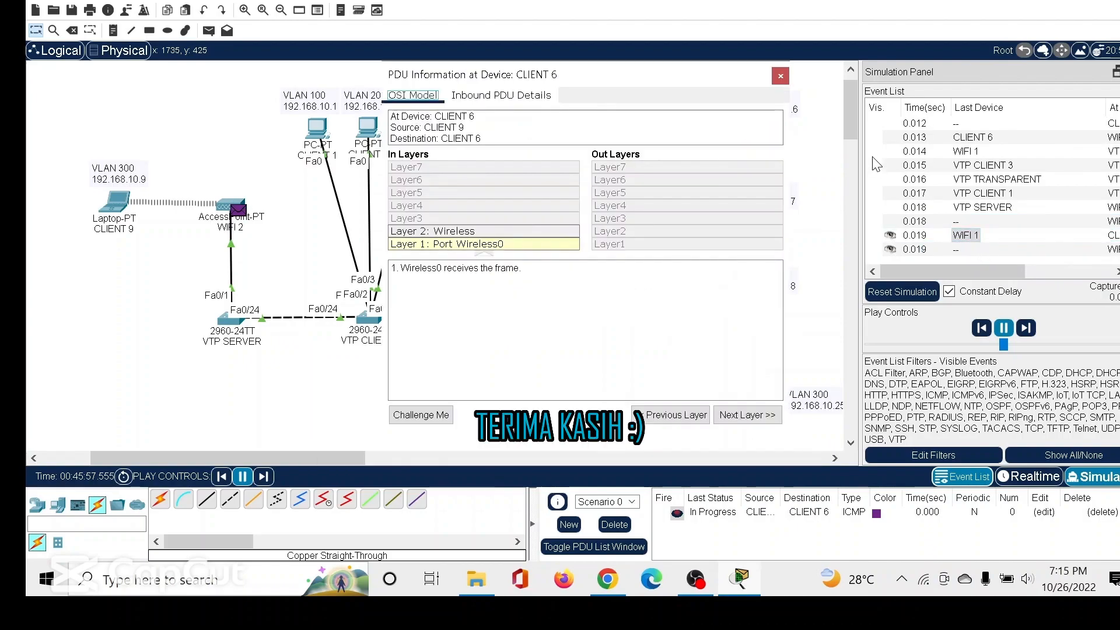
pyautogui.click(780, 76)
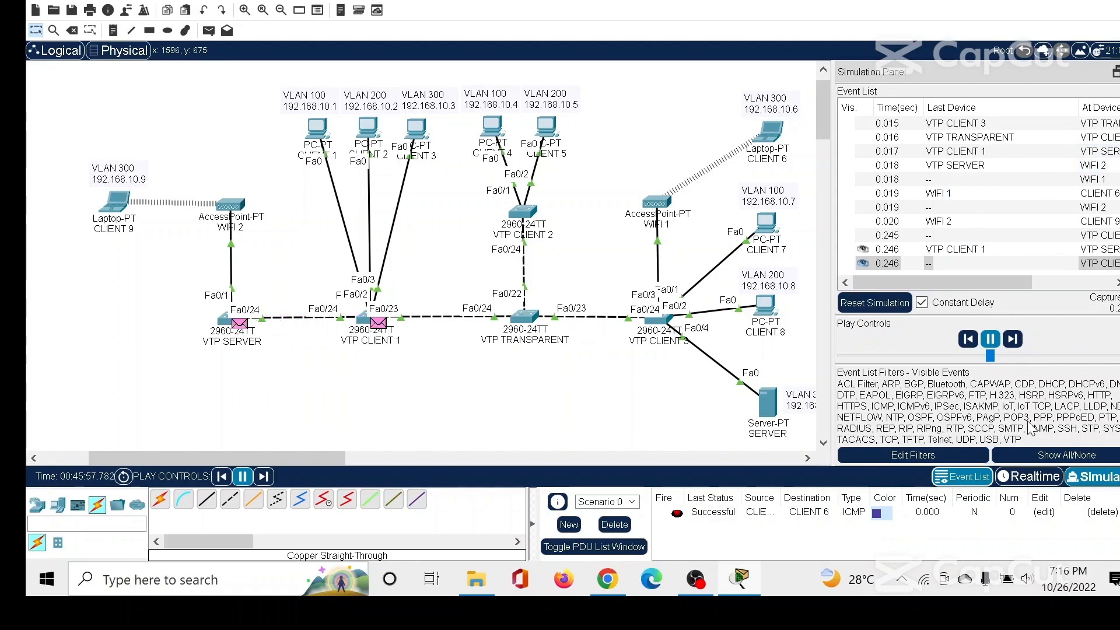
pyautogui.click(1031, 477)
pyautogui.moveTo(564, 461); pyautogui.dragTo(490, 461)
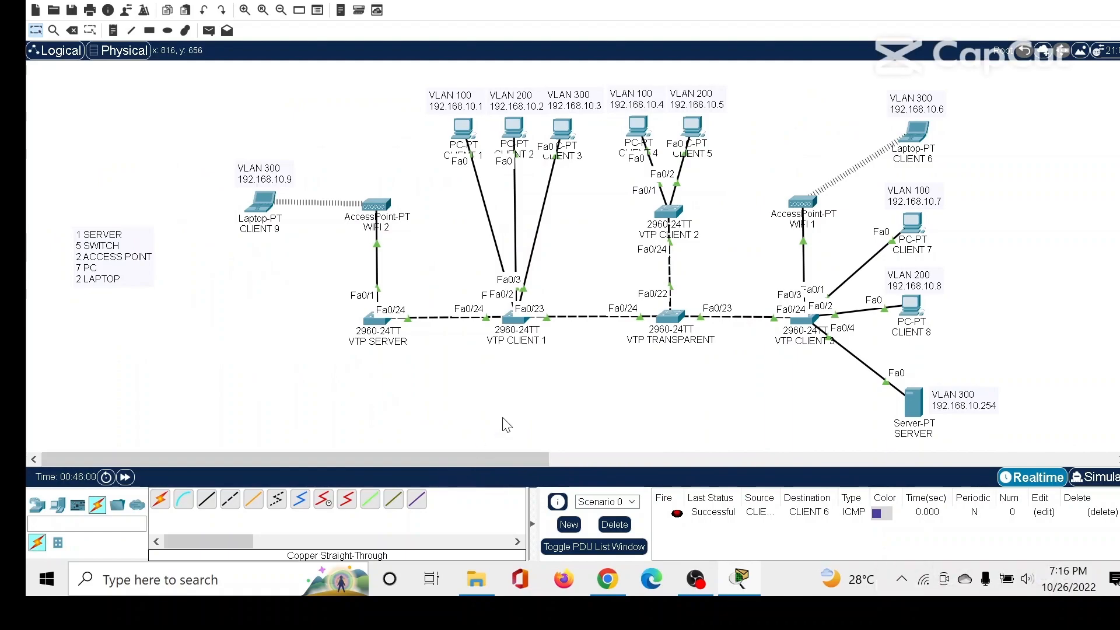